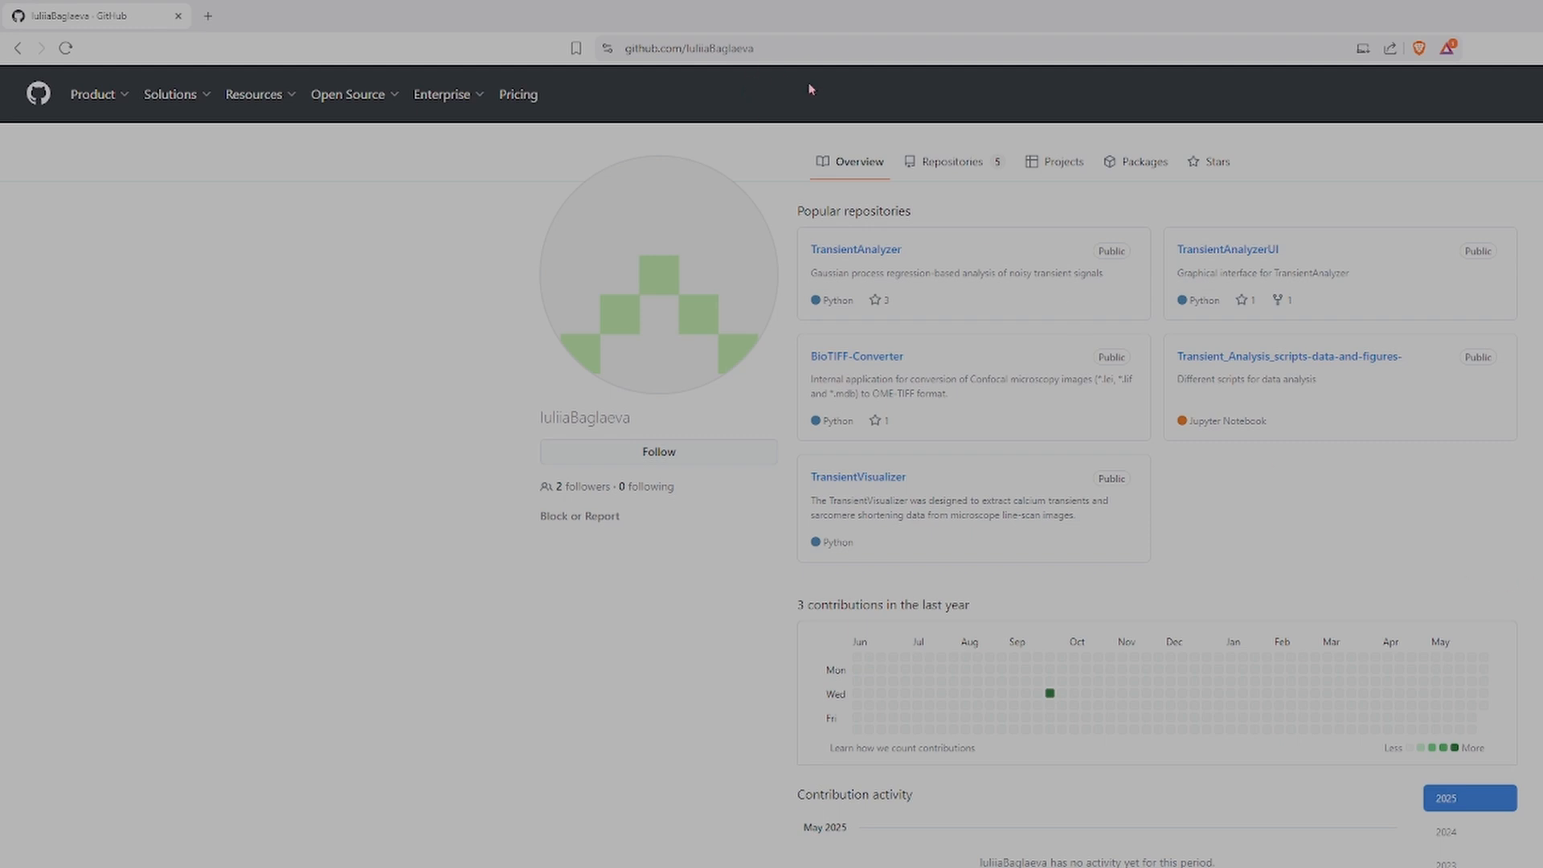
Step: Open the Releases page of the TransientVisualizer repository from the GitHub profile's popular repositories
click(754, 47)
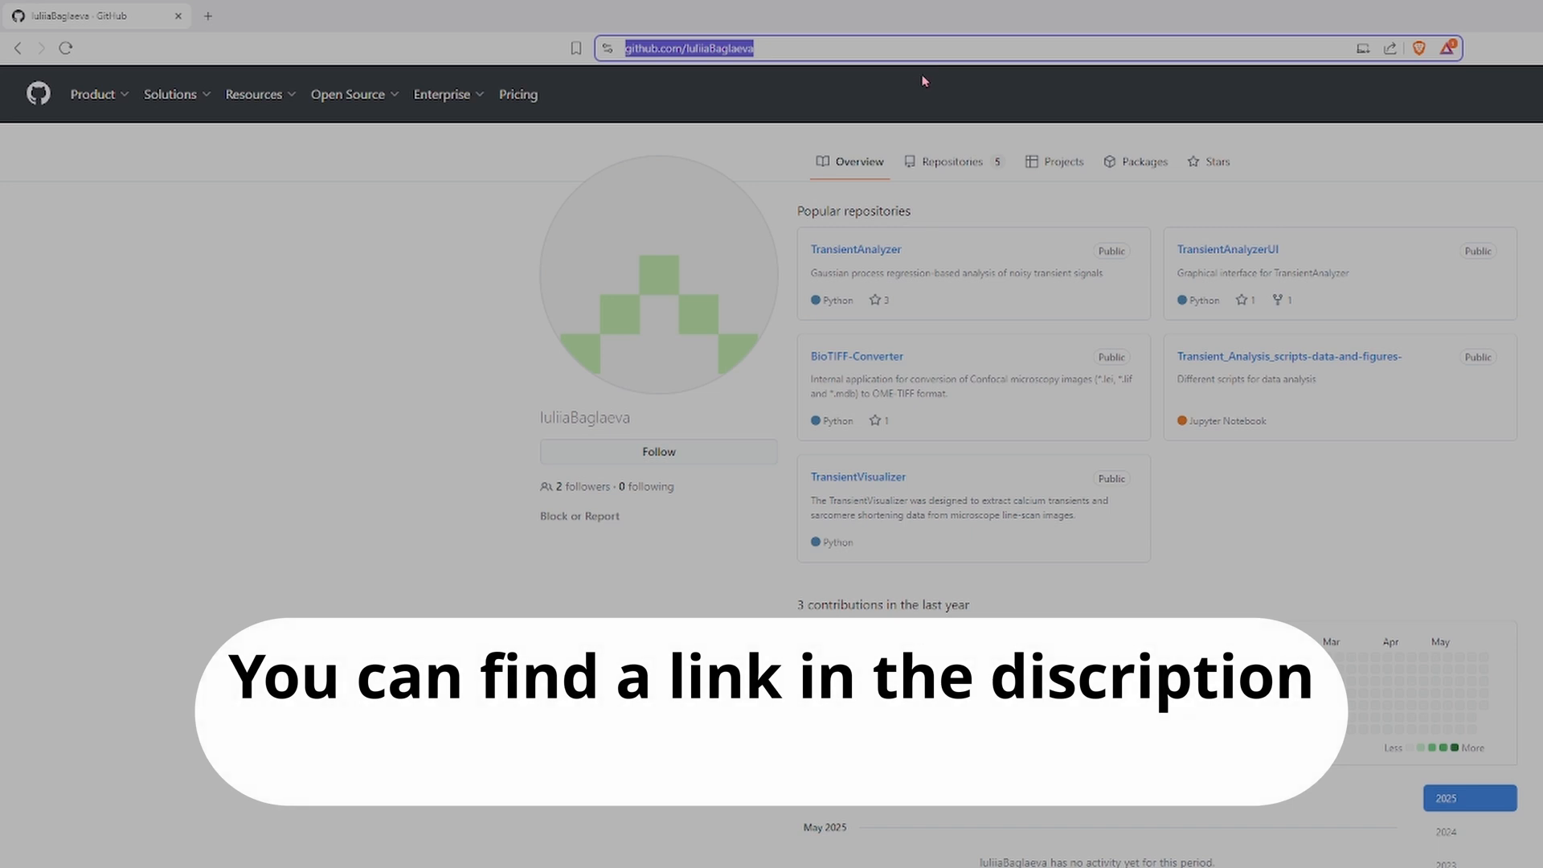
click(904, 50)
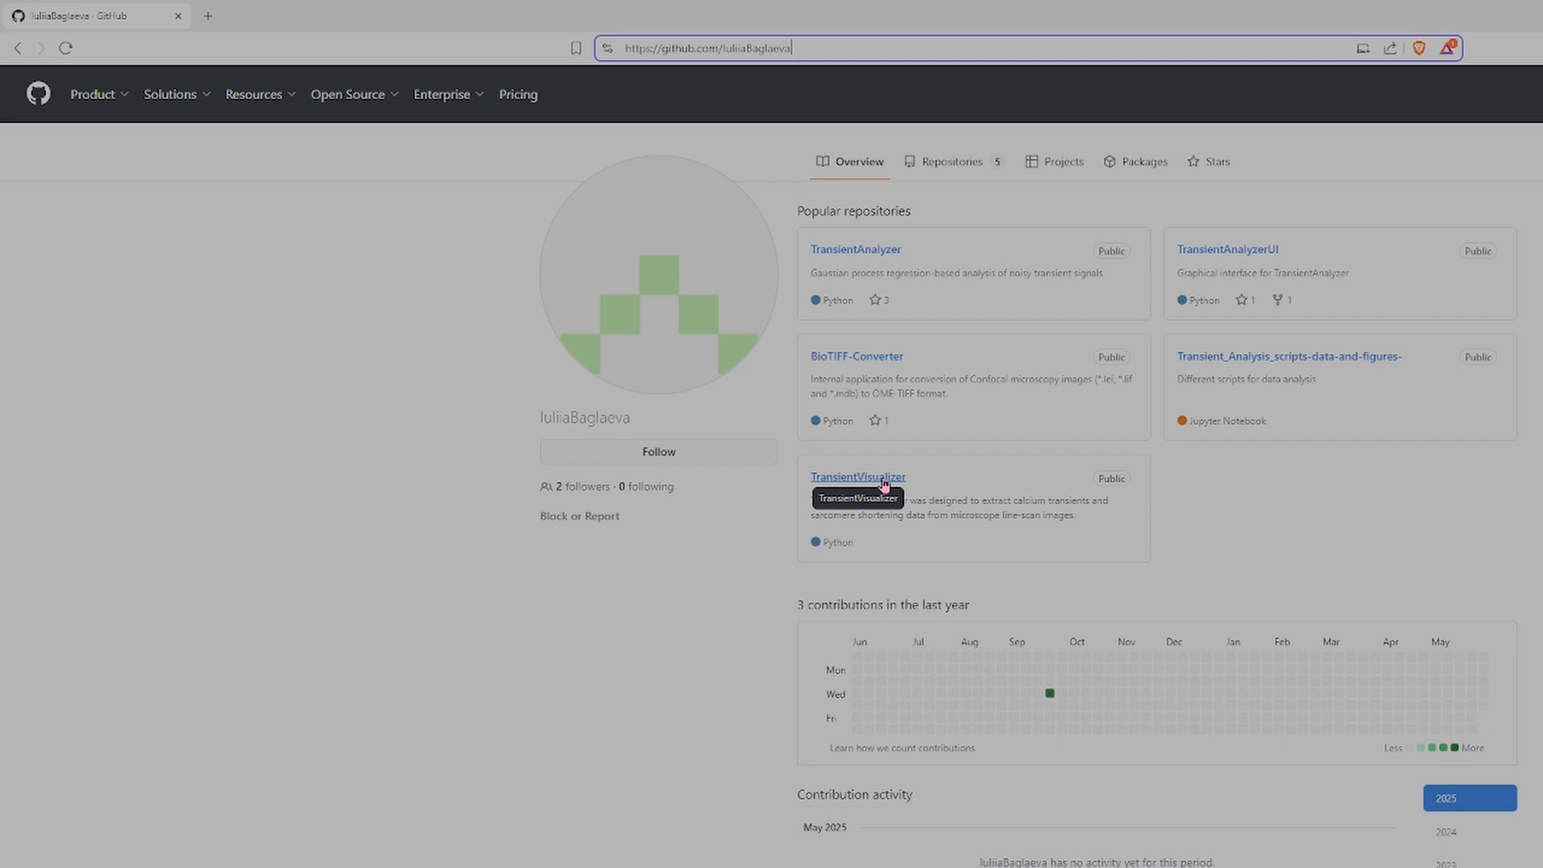
click(883, 480)
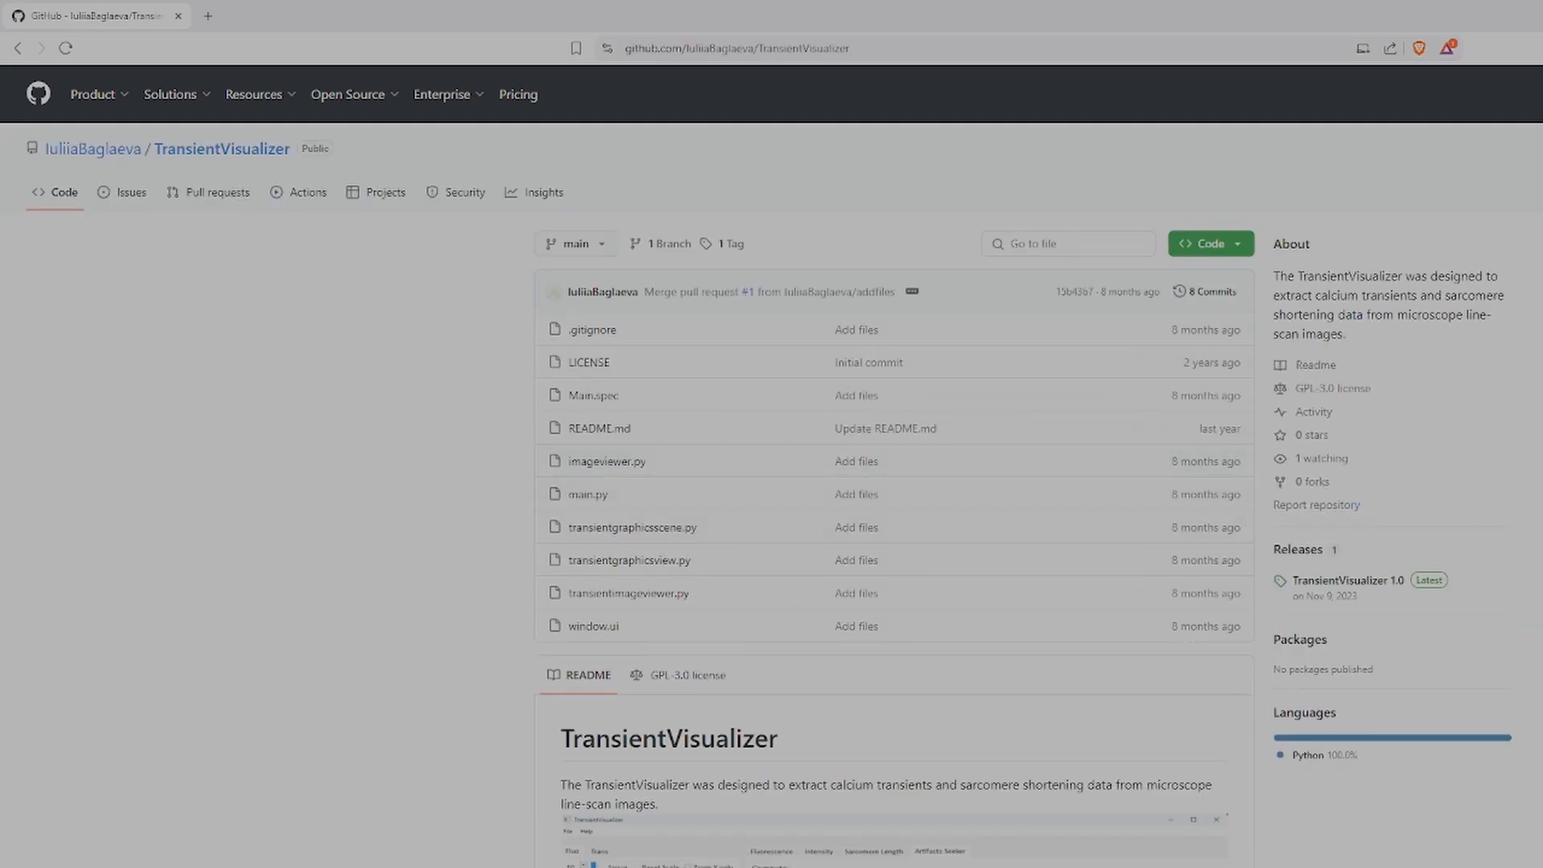
click(1300, 551)
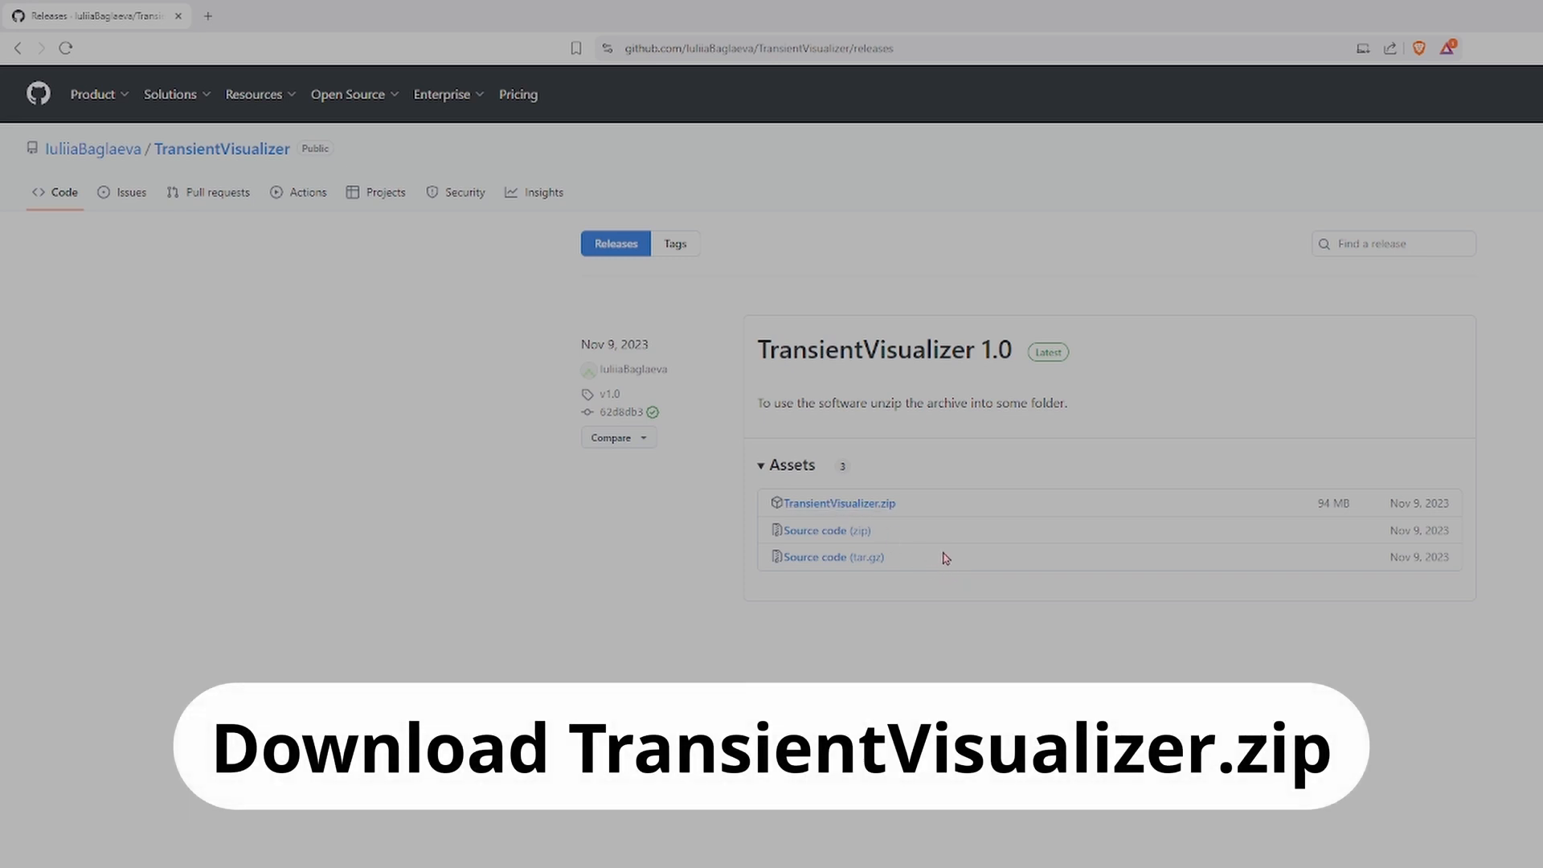
Step: Download TransientVisualizer.zip from the release assets and save it to the Desktop
click(879, 514)
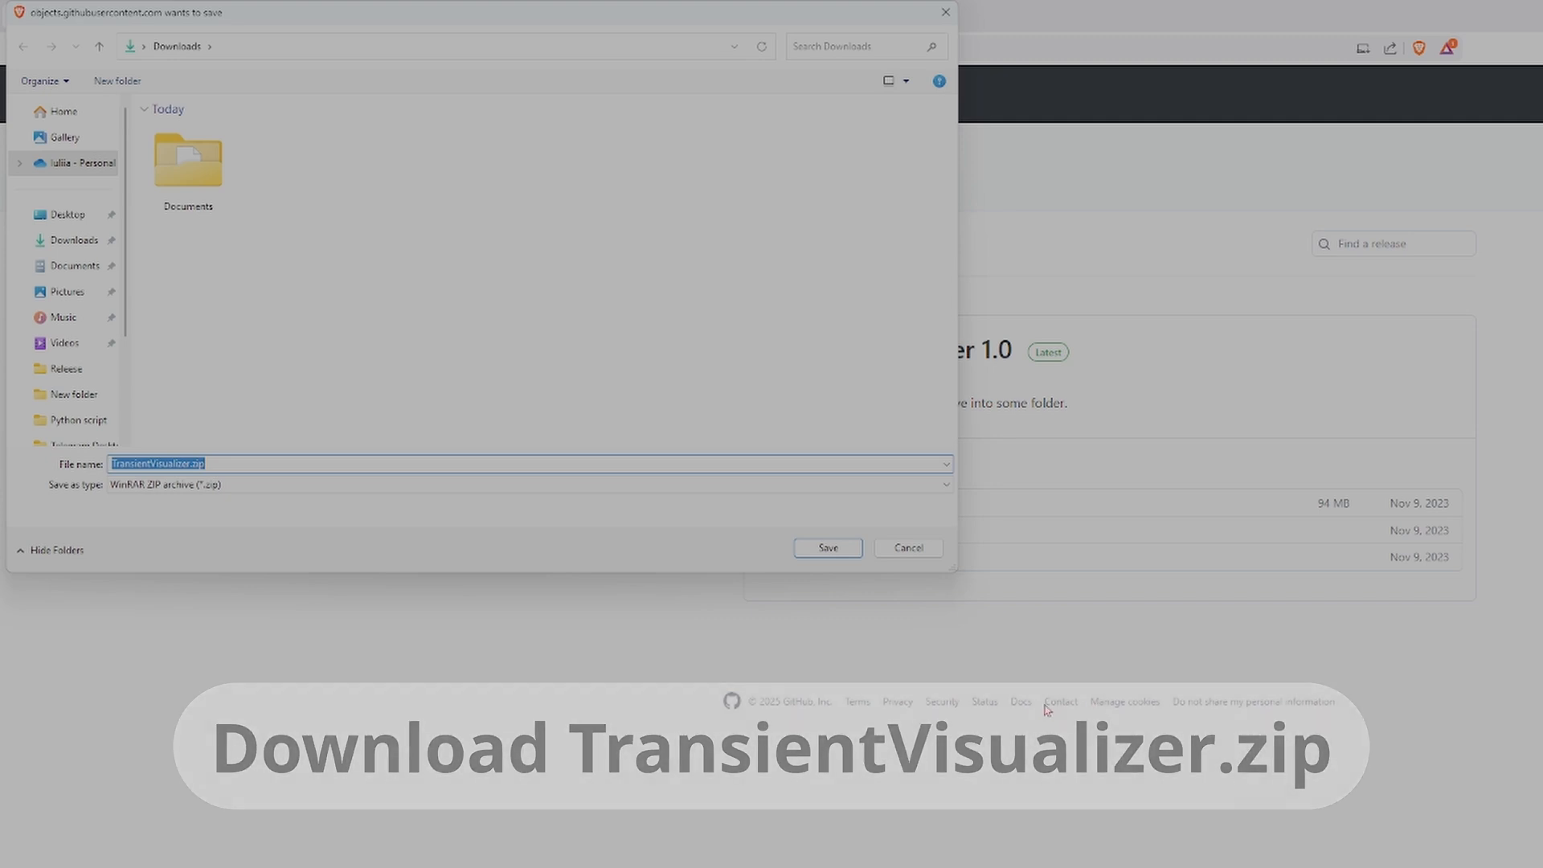
click(63, 216)
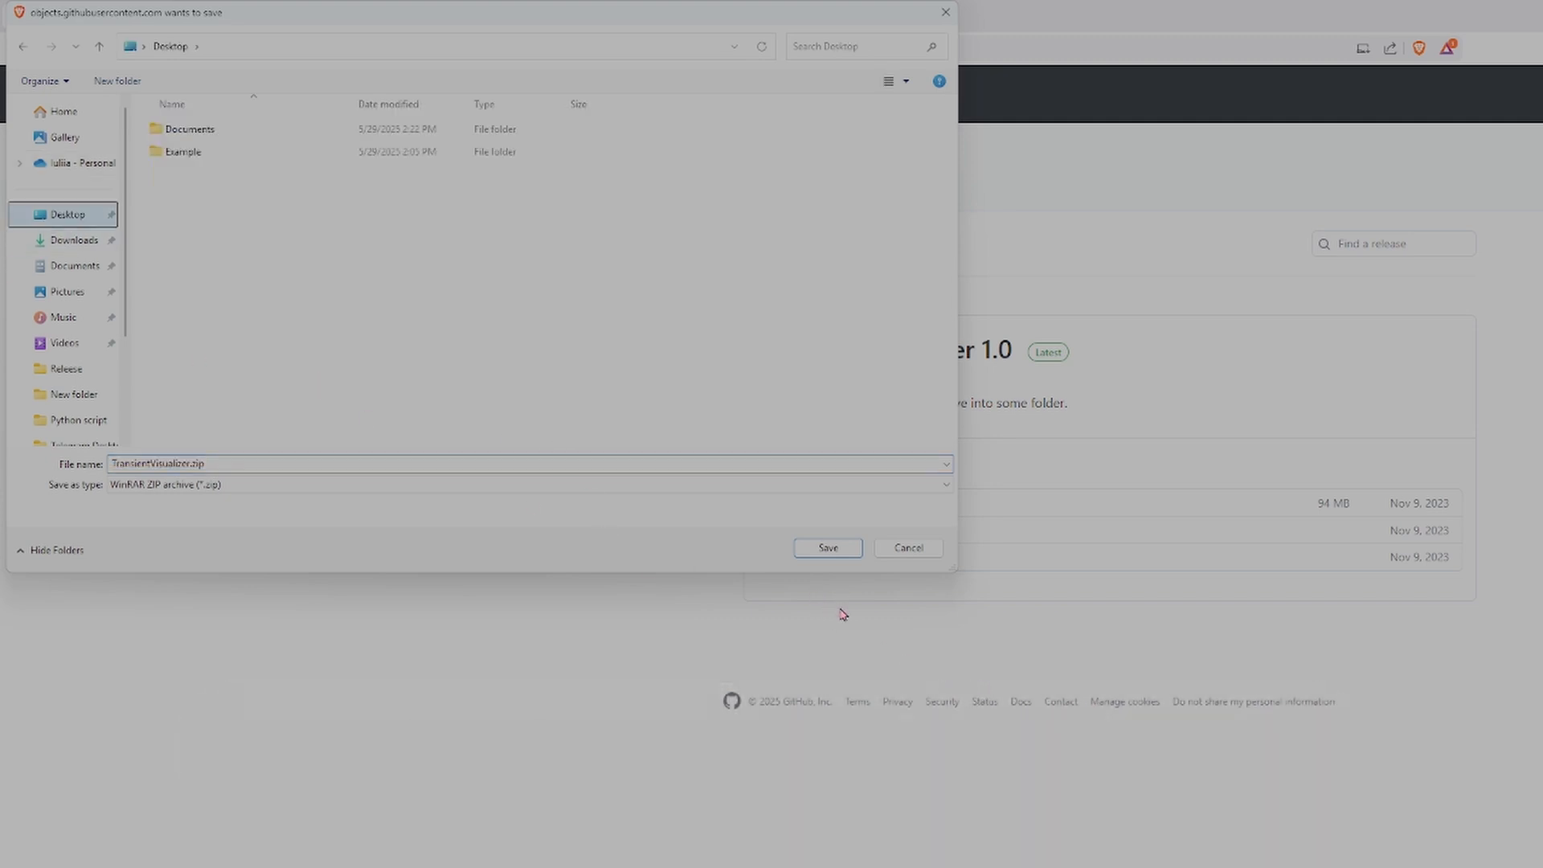
click(828, 553)
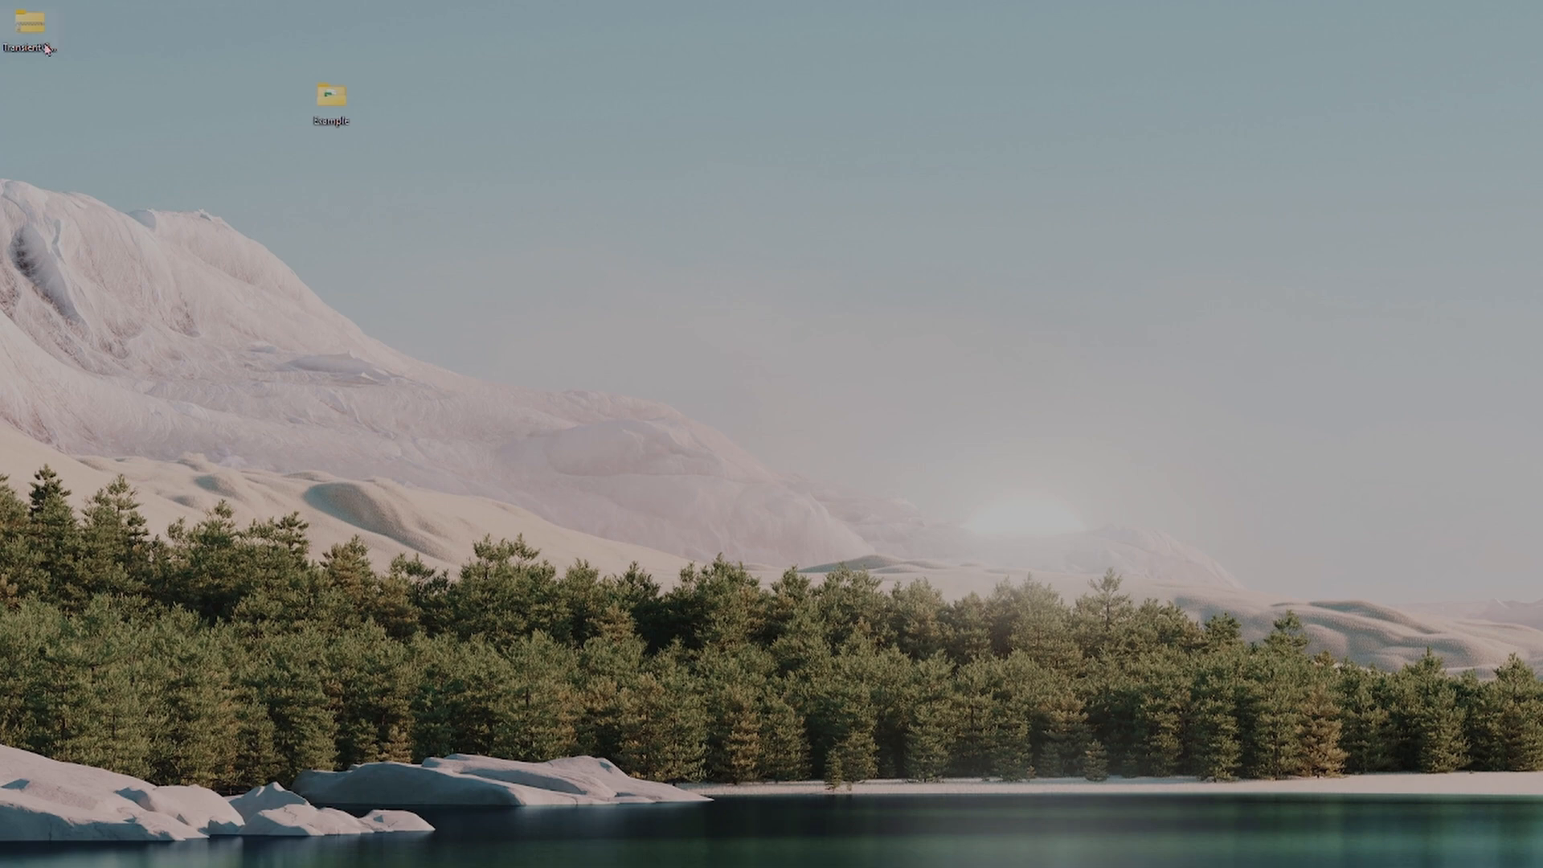
Step: Place the TransientVisualizer.zip archive below the other desktop icons and extract it into its own TransientVisualizer folder with WinRAR
drag(35, 30, 159, 159)
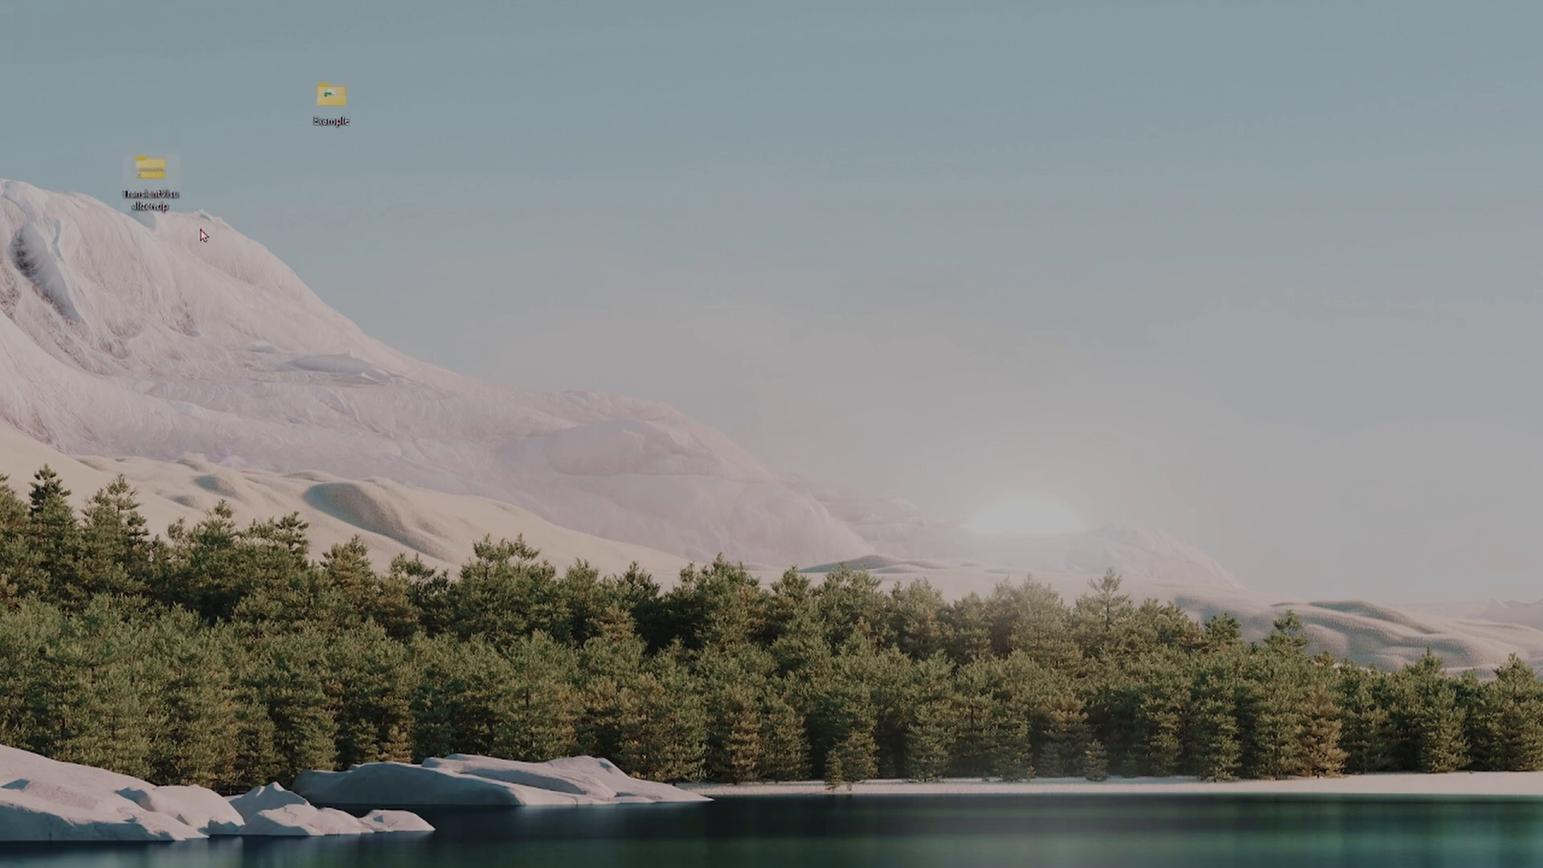
right_click(159, 193)
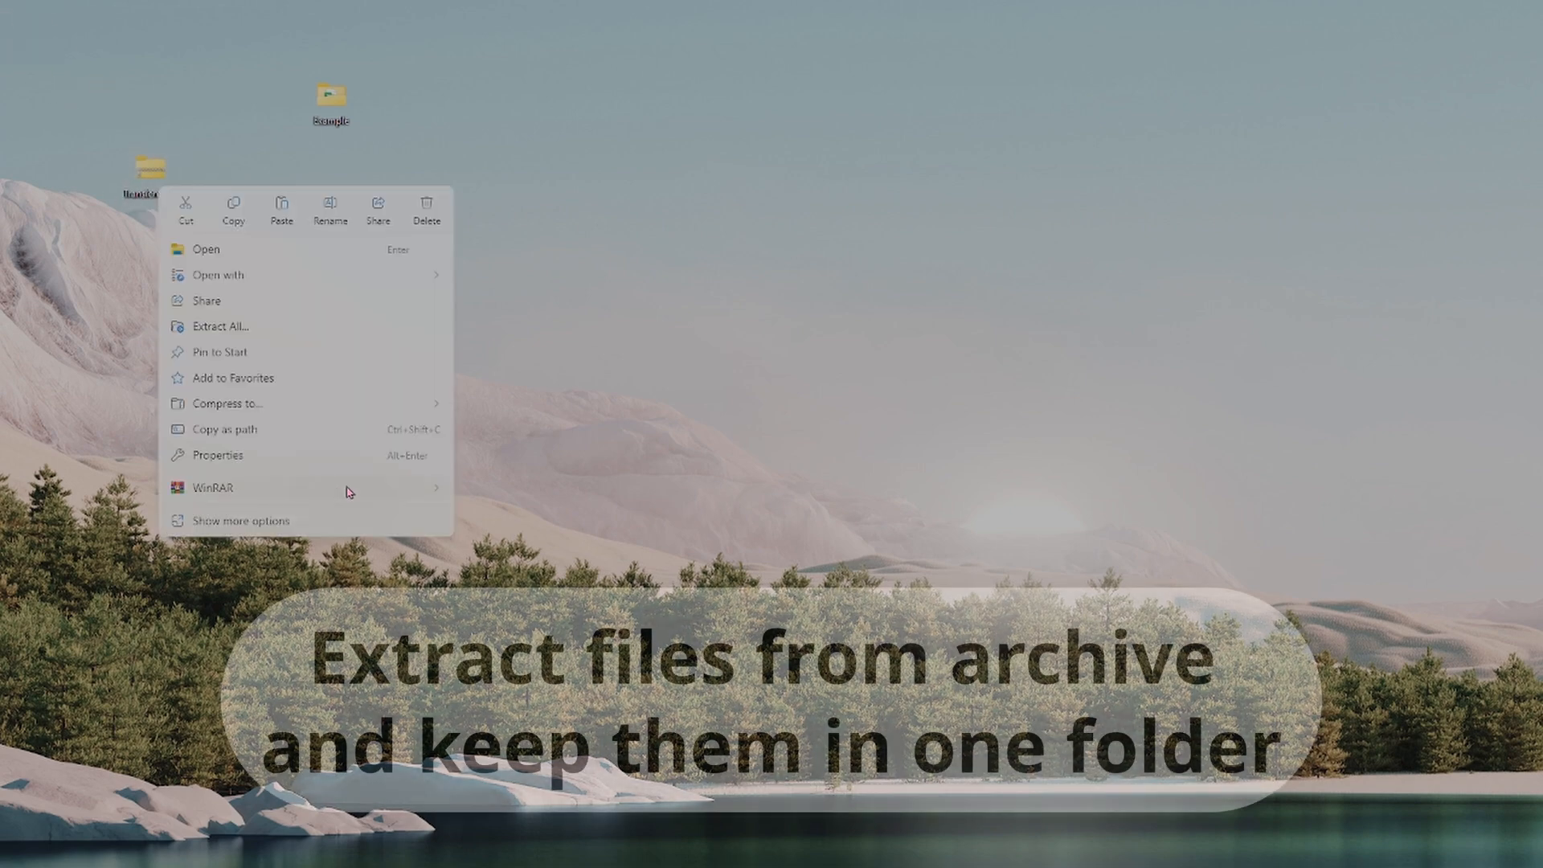
mouse_move(347, 492)
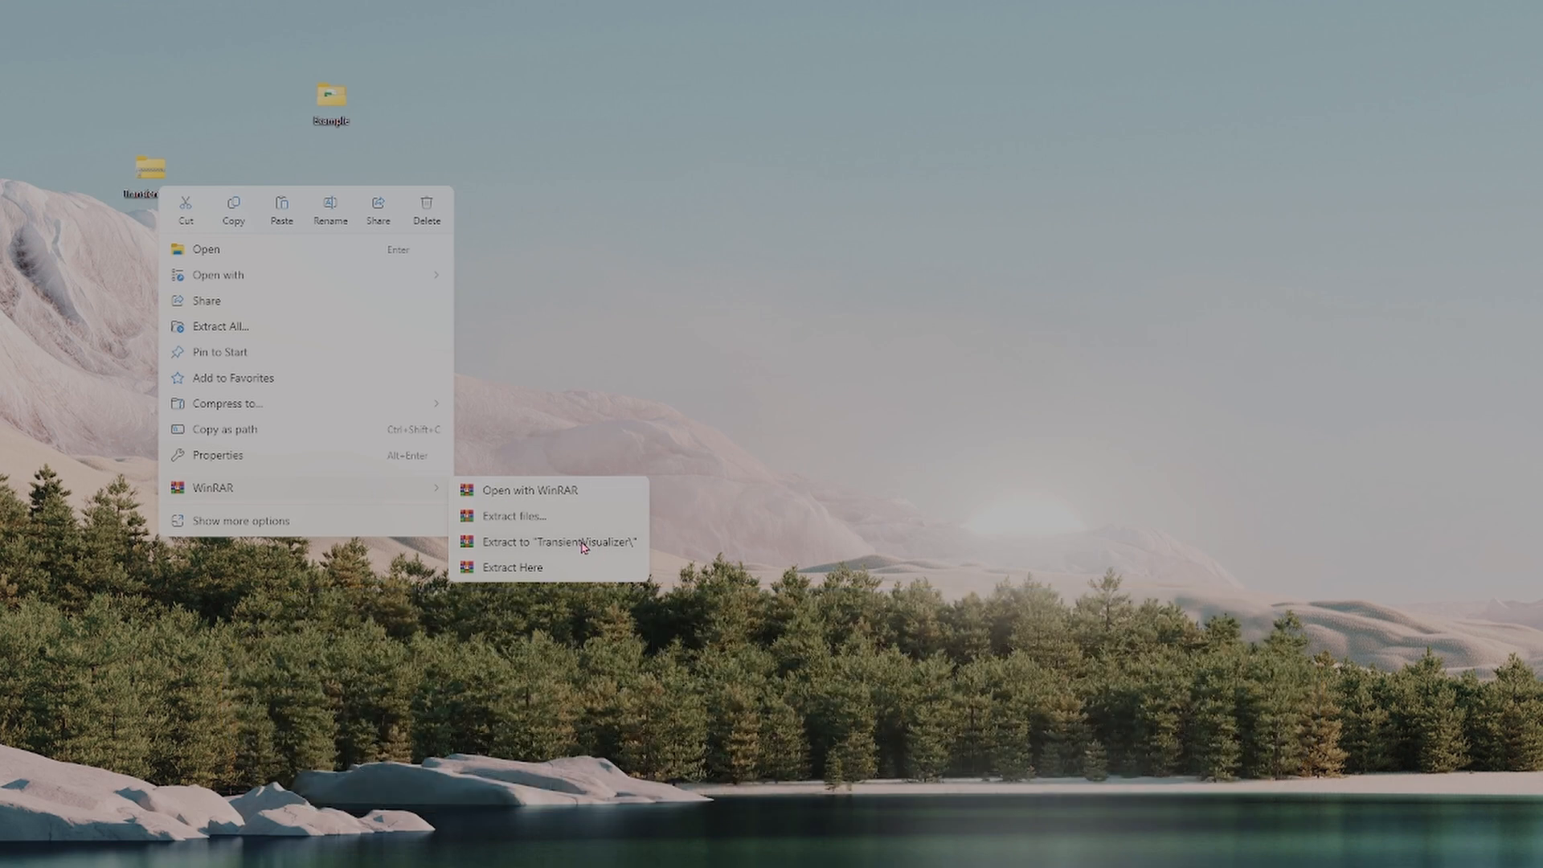
click(584, 544)
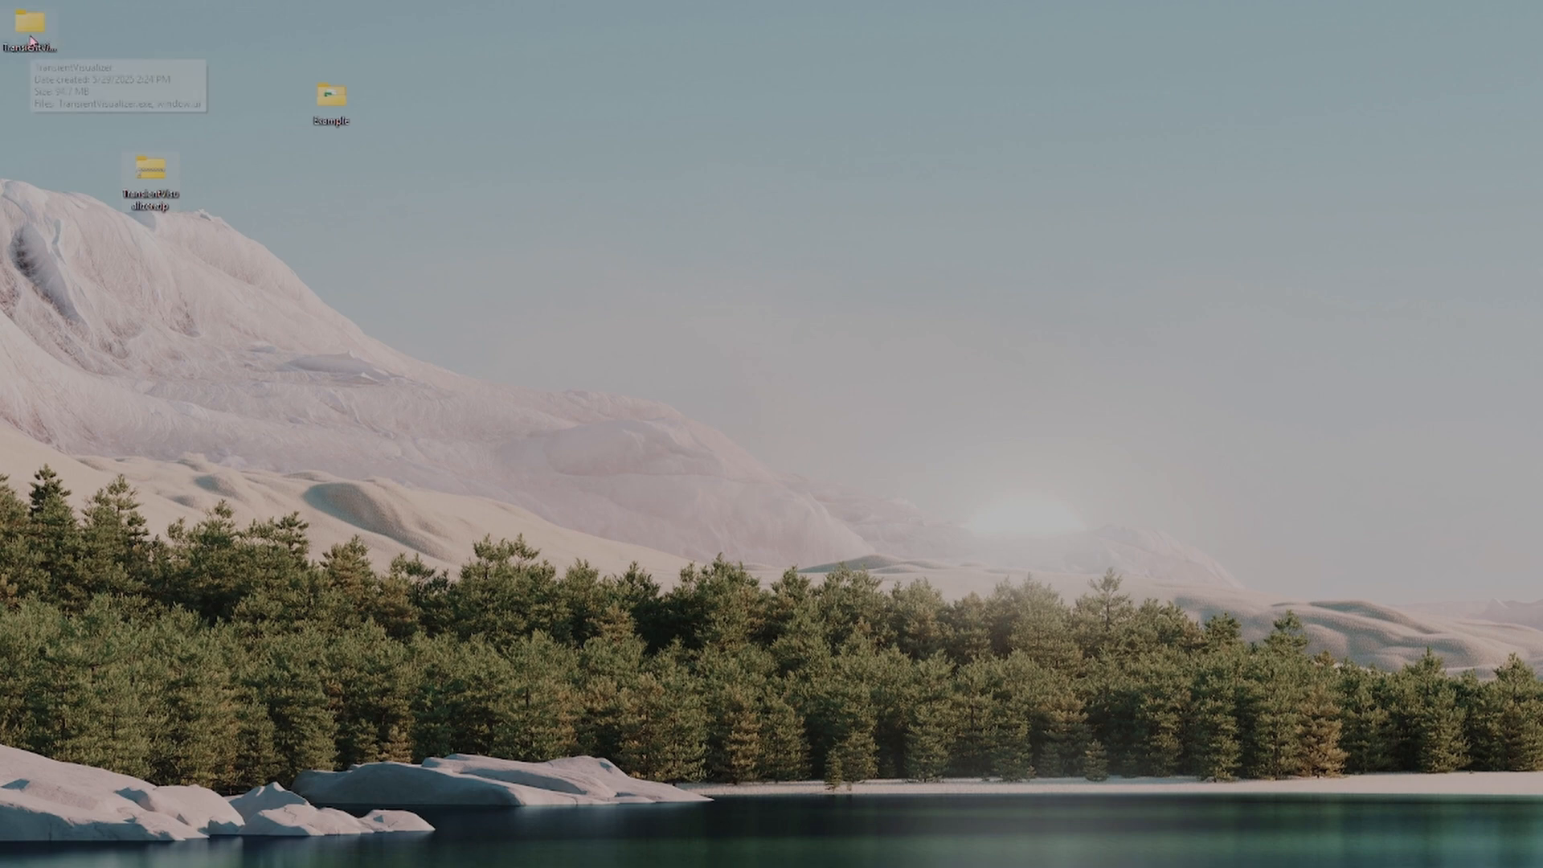
Step: Launch TransientVisualizer.exe from the extracted folder, allow it to run despite the SmartScreen block, and maximize its window
double_click(31, 35)
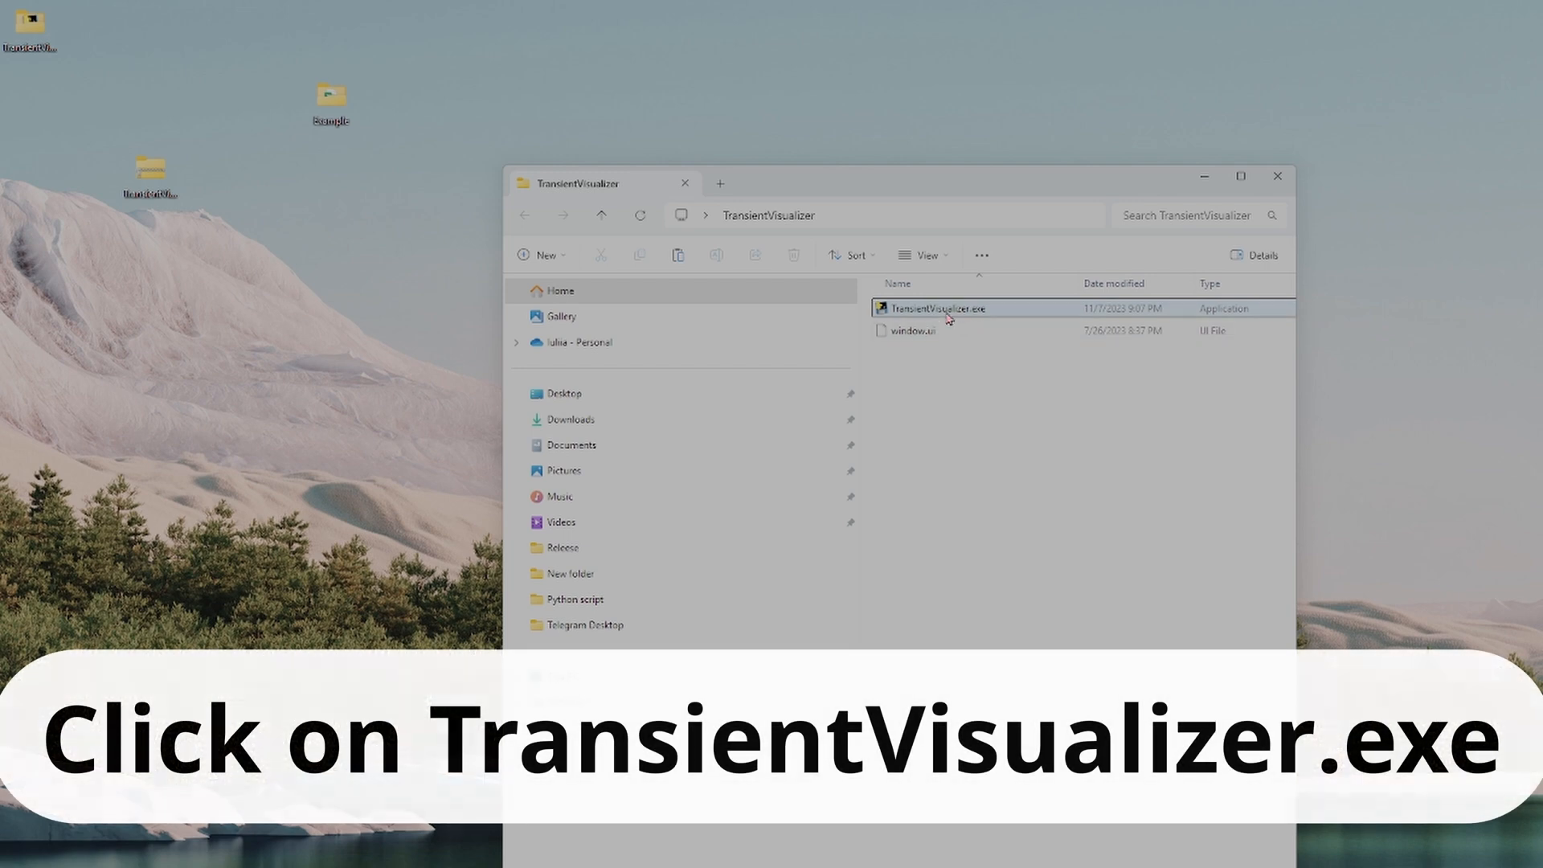
double_click(949, 318)
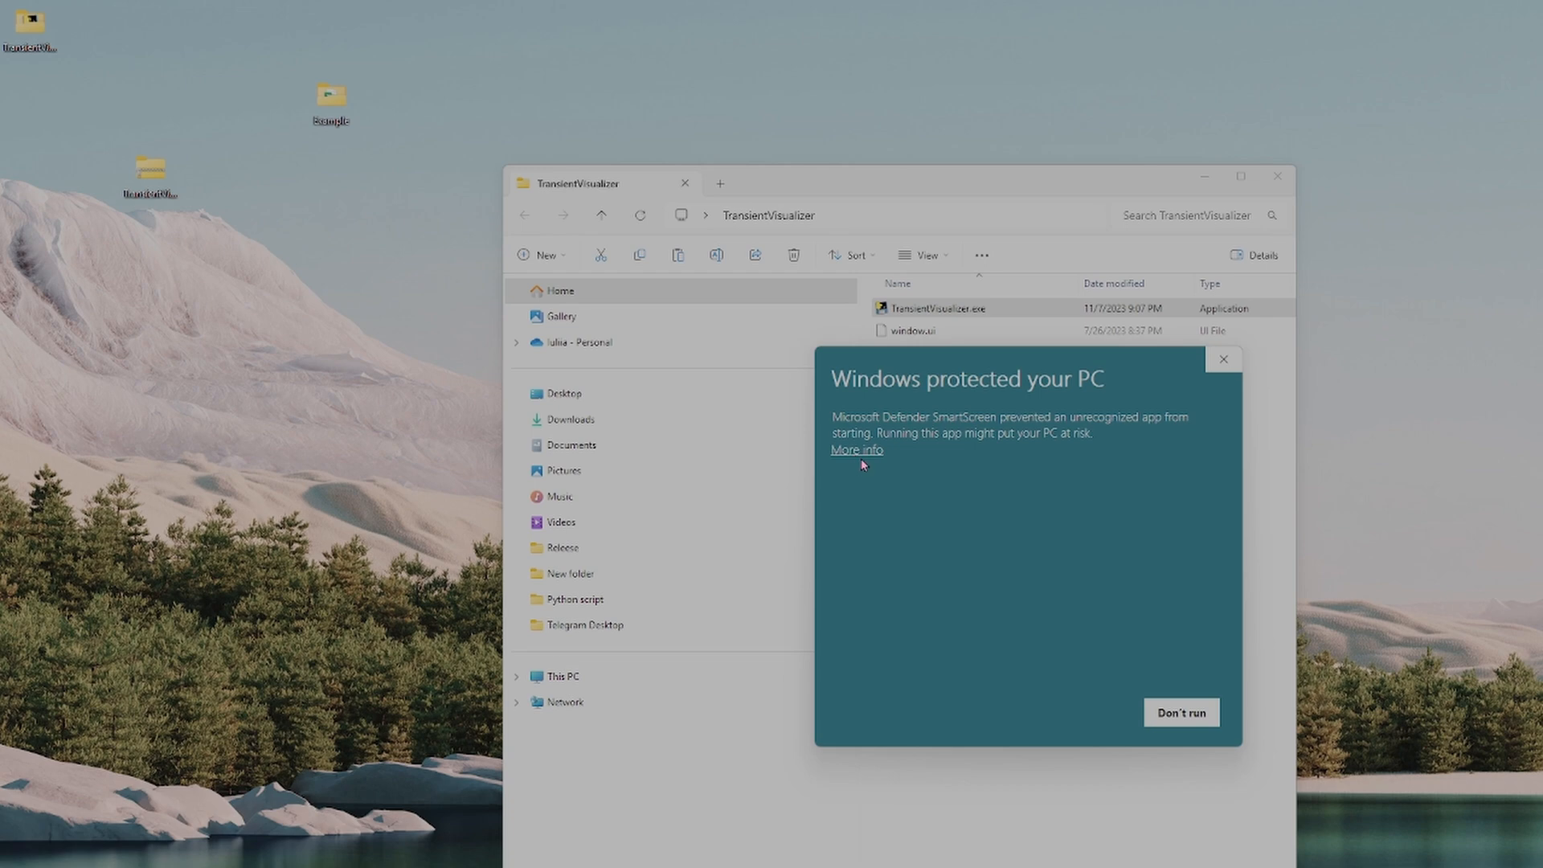
click(857, 452)
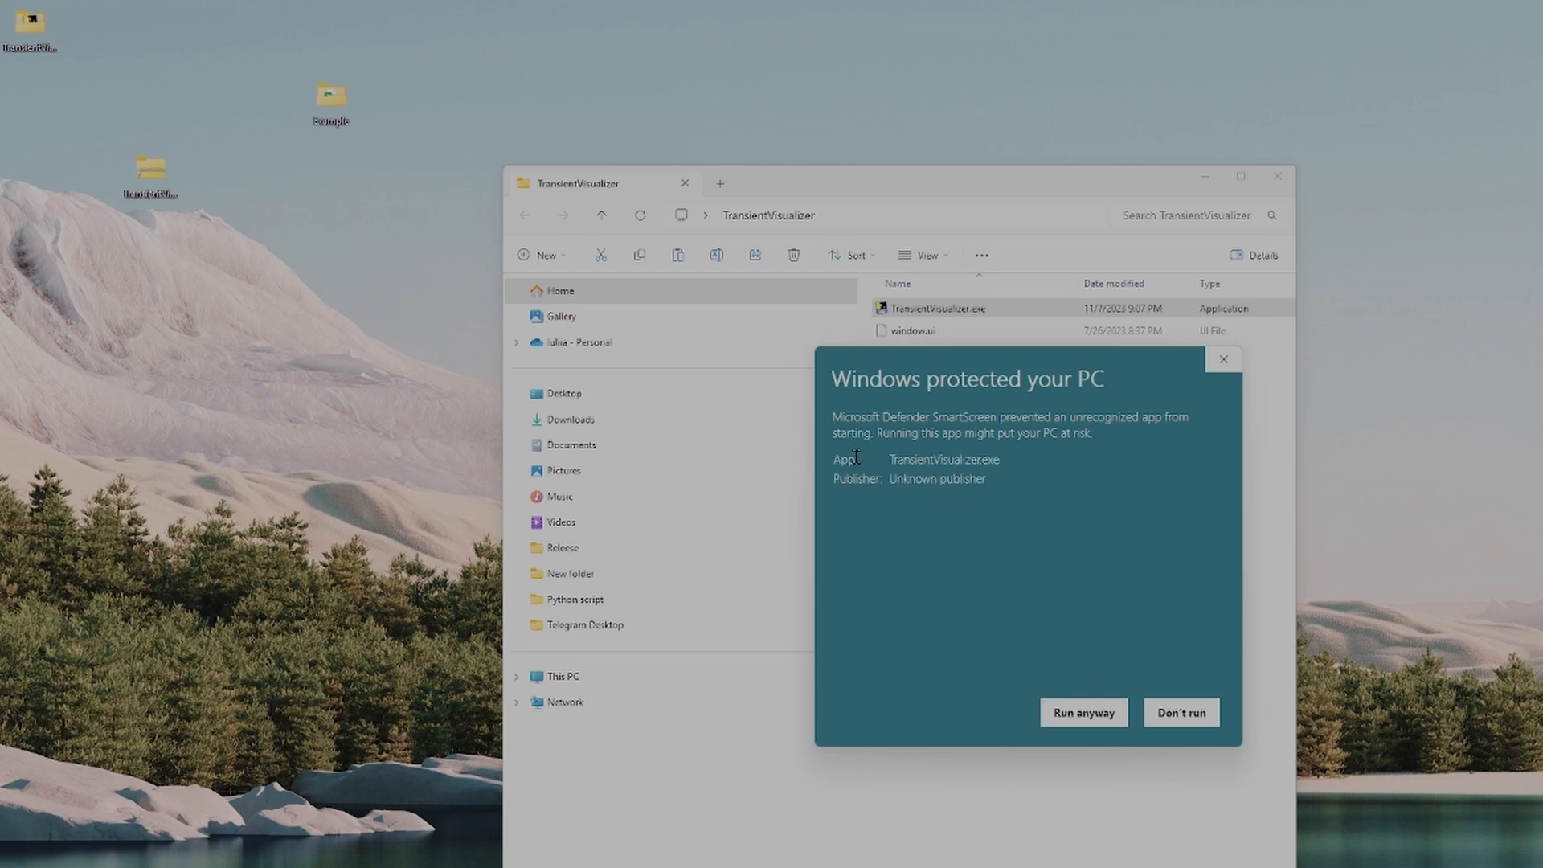
click(1084, 713)
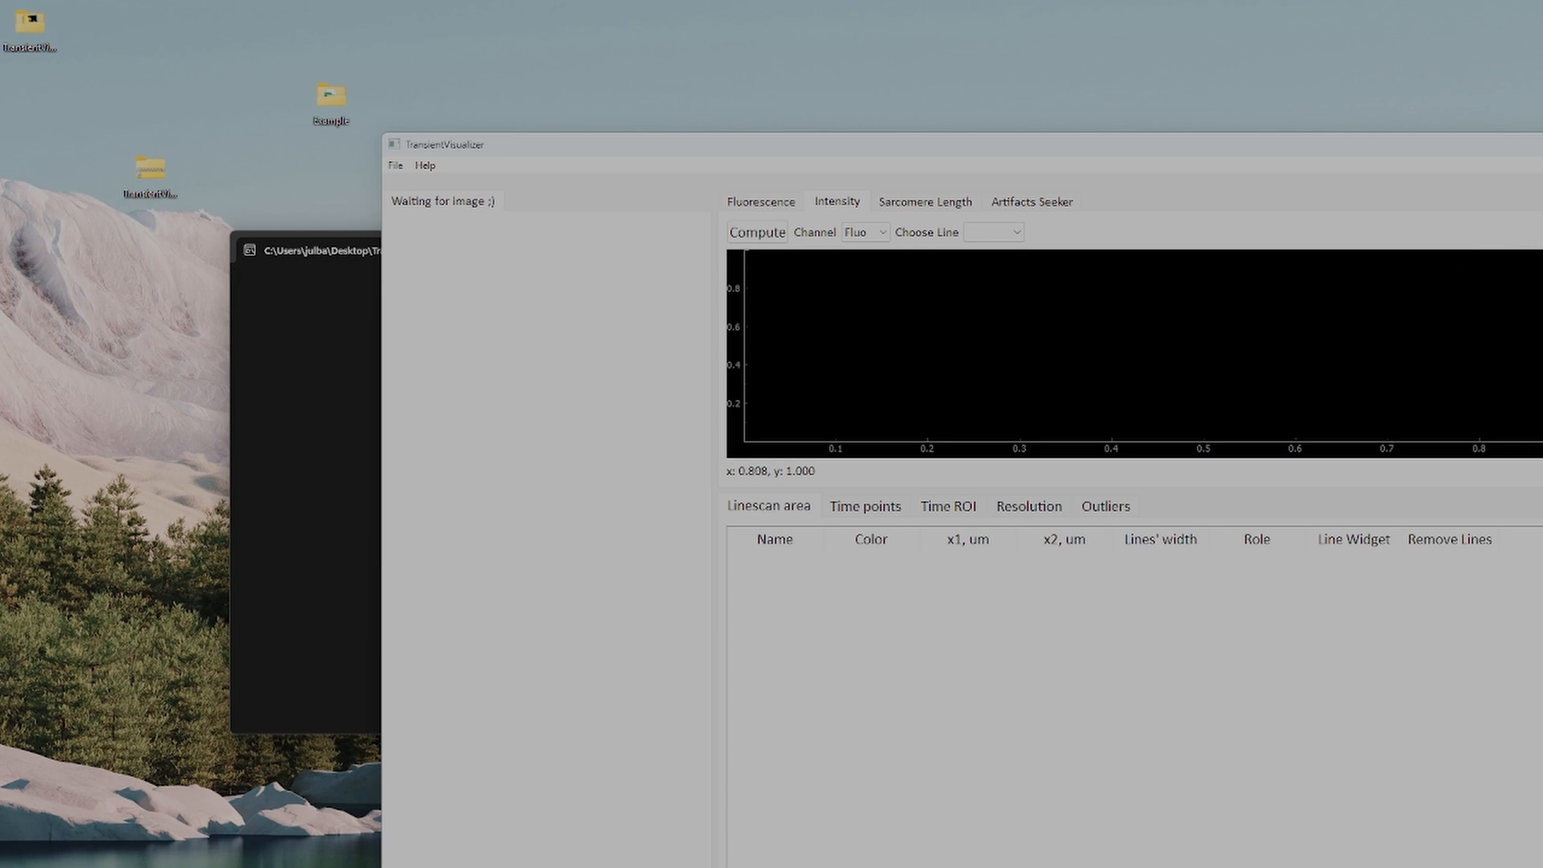
mouse_move(1539, 145)
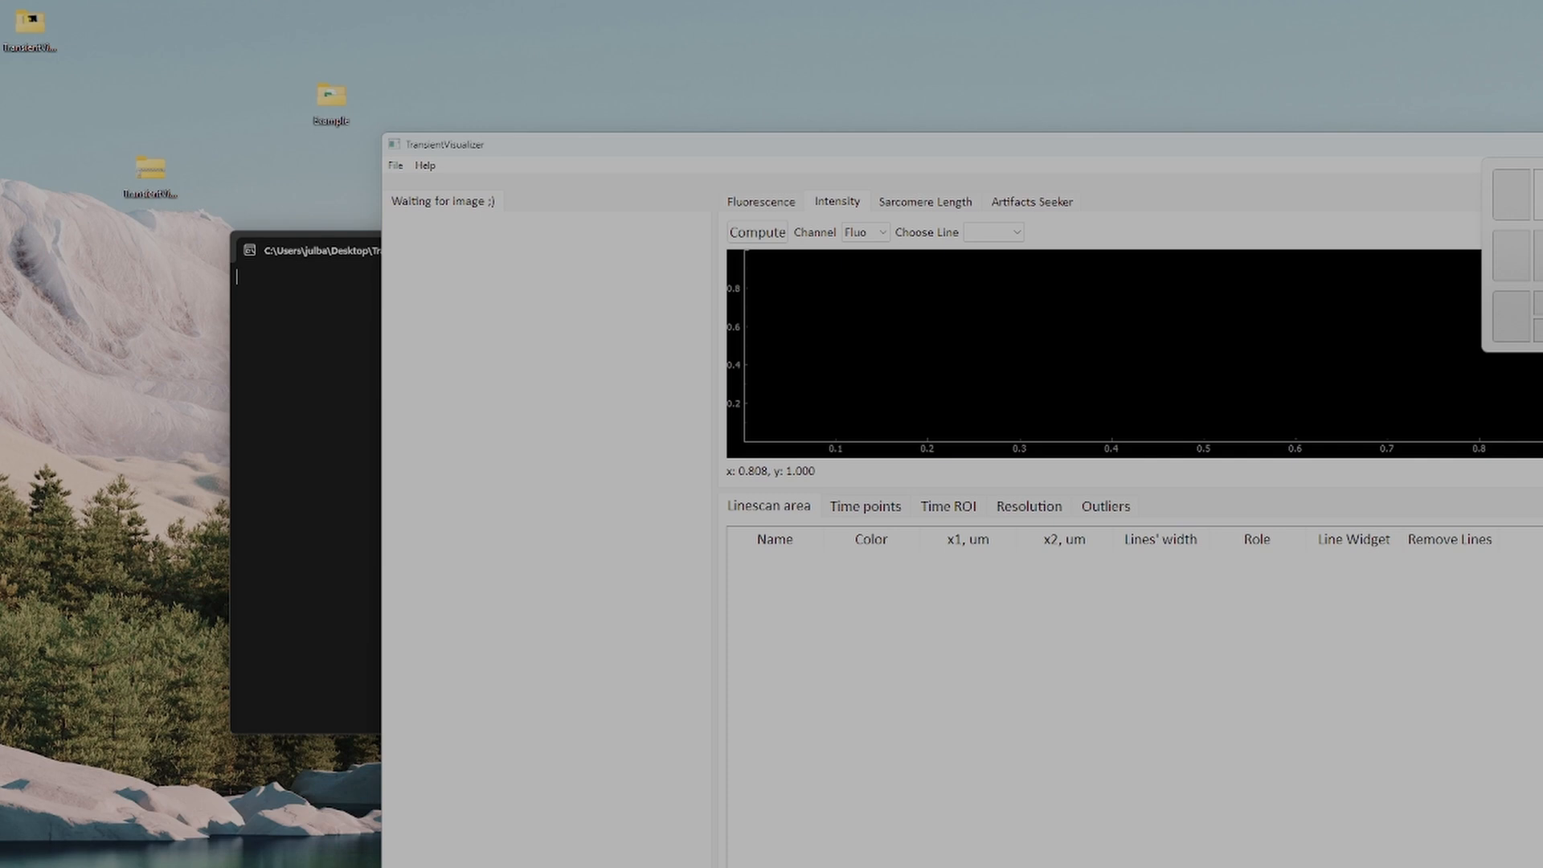
click(1539, 145)
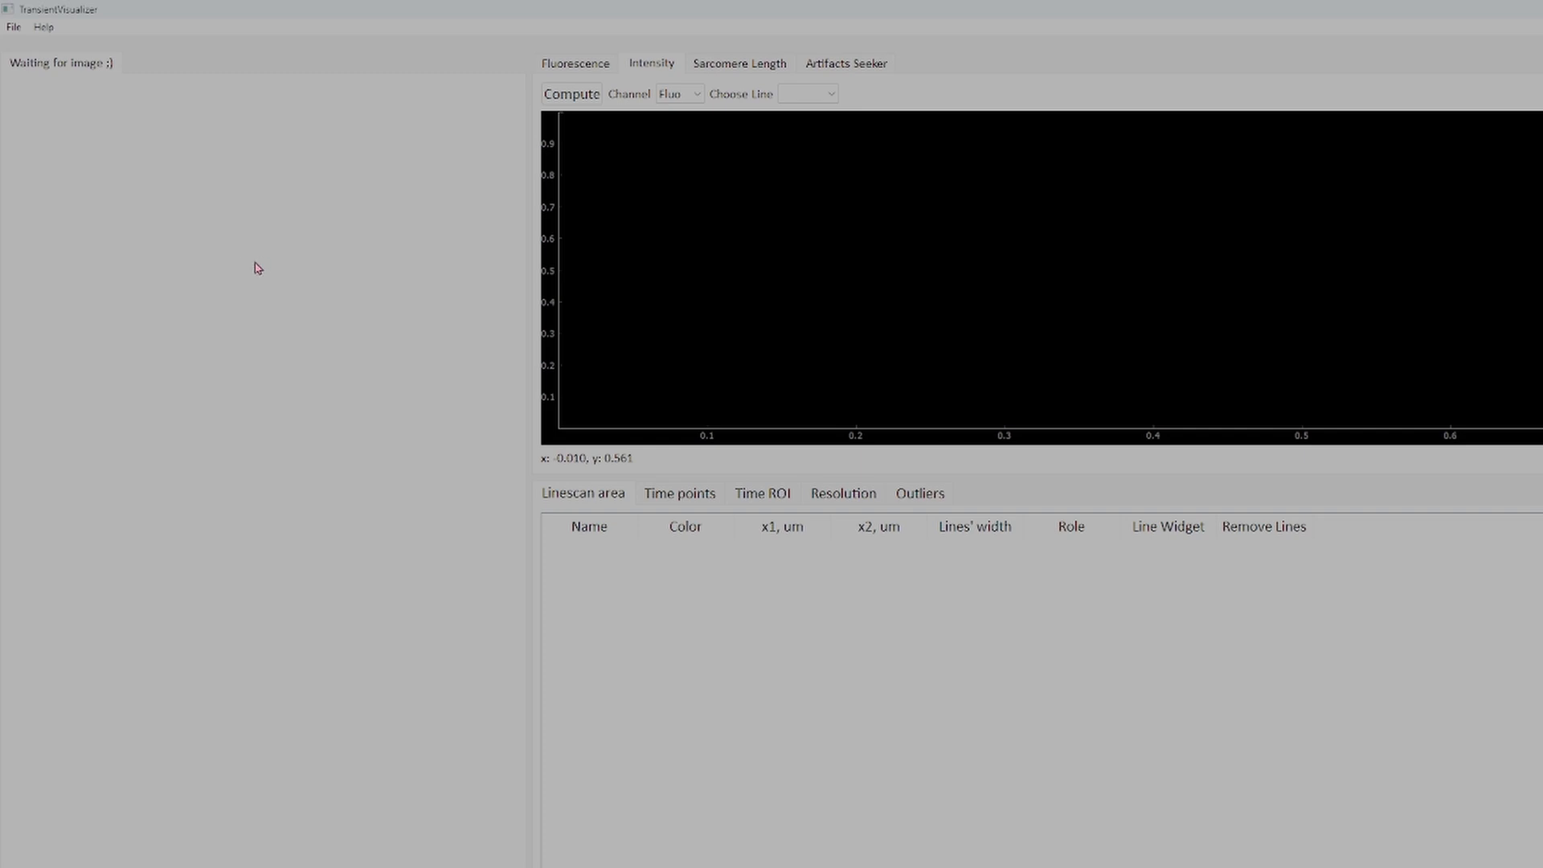
Step: Open the OME-TIFF image stored in the Example folder on the Desktop
click(13, 32)
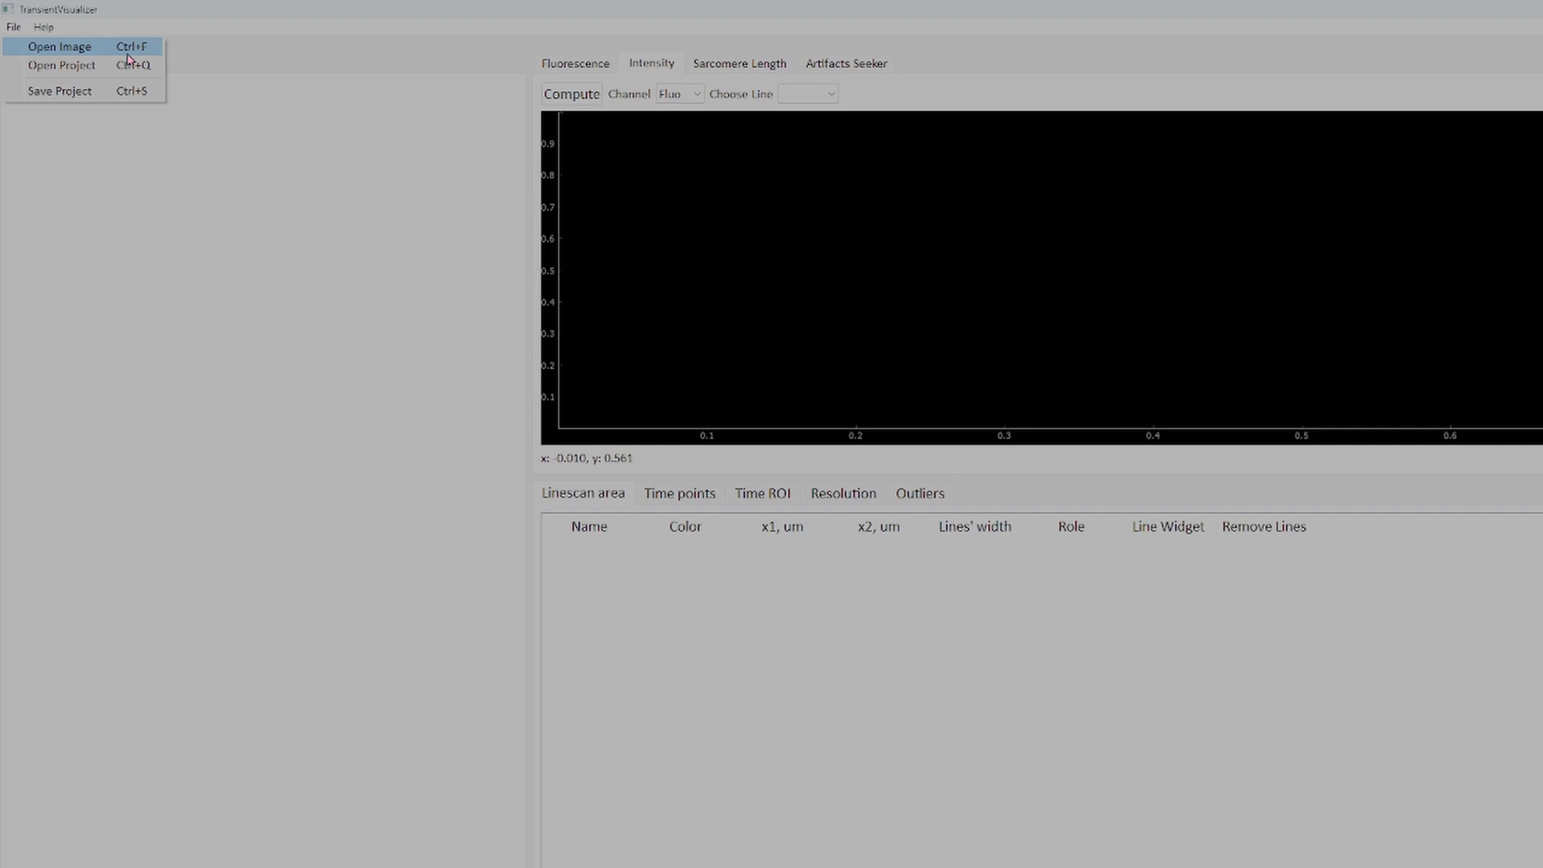
click(128, 58)
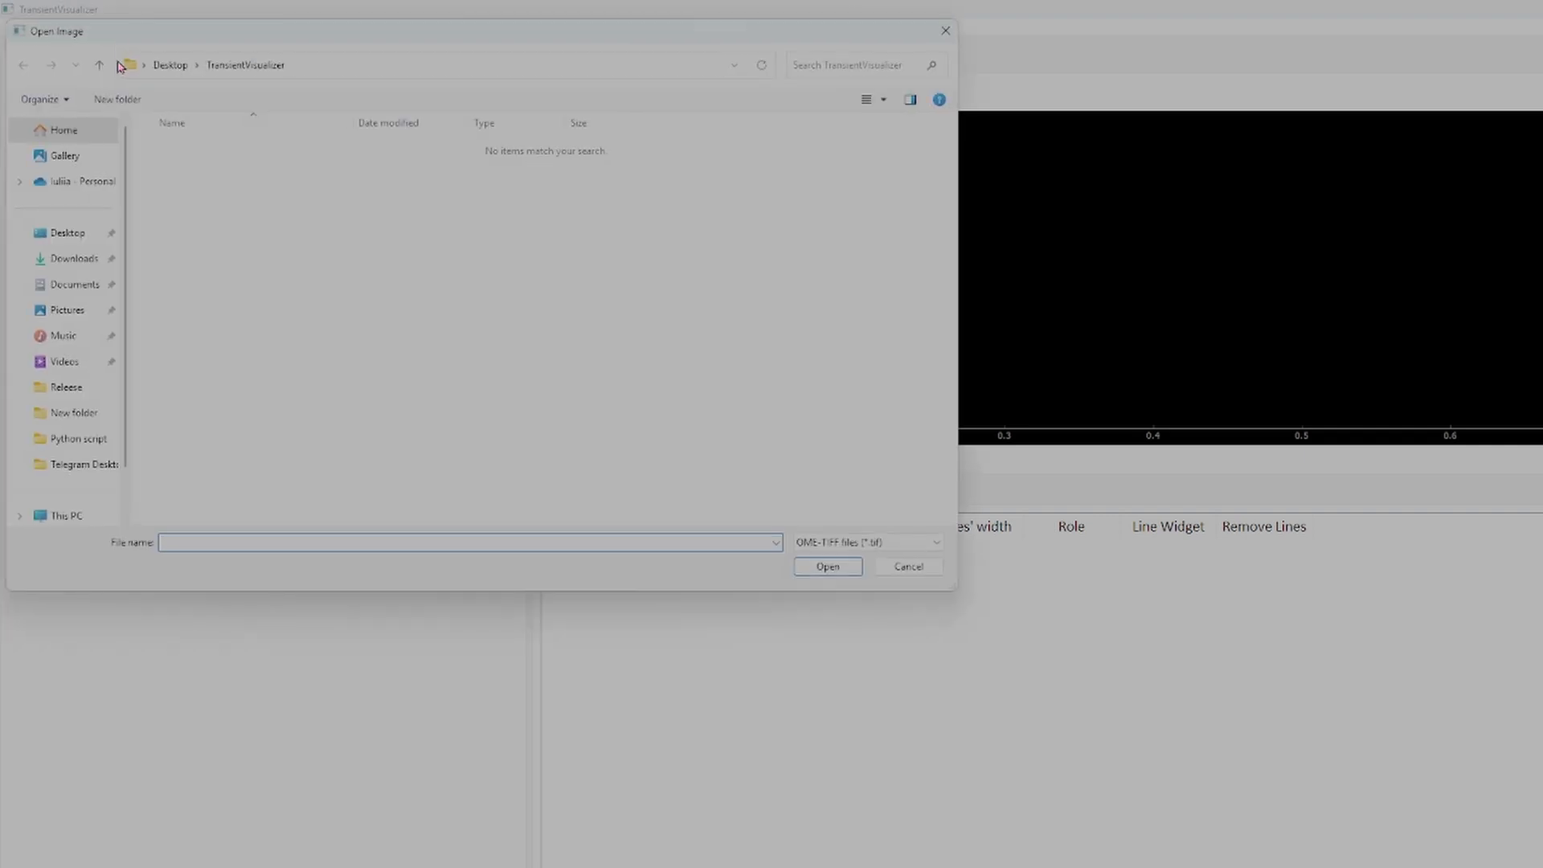
click(83, 243)
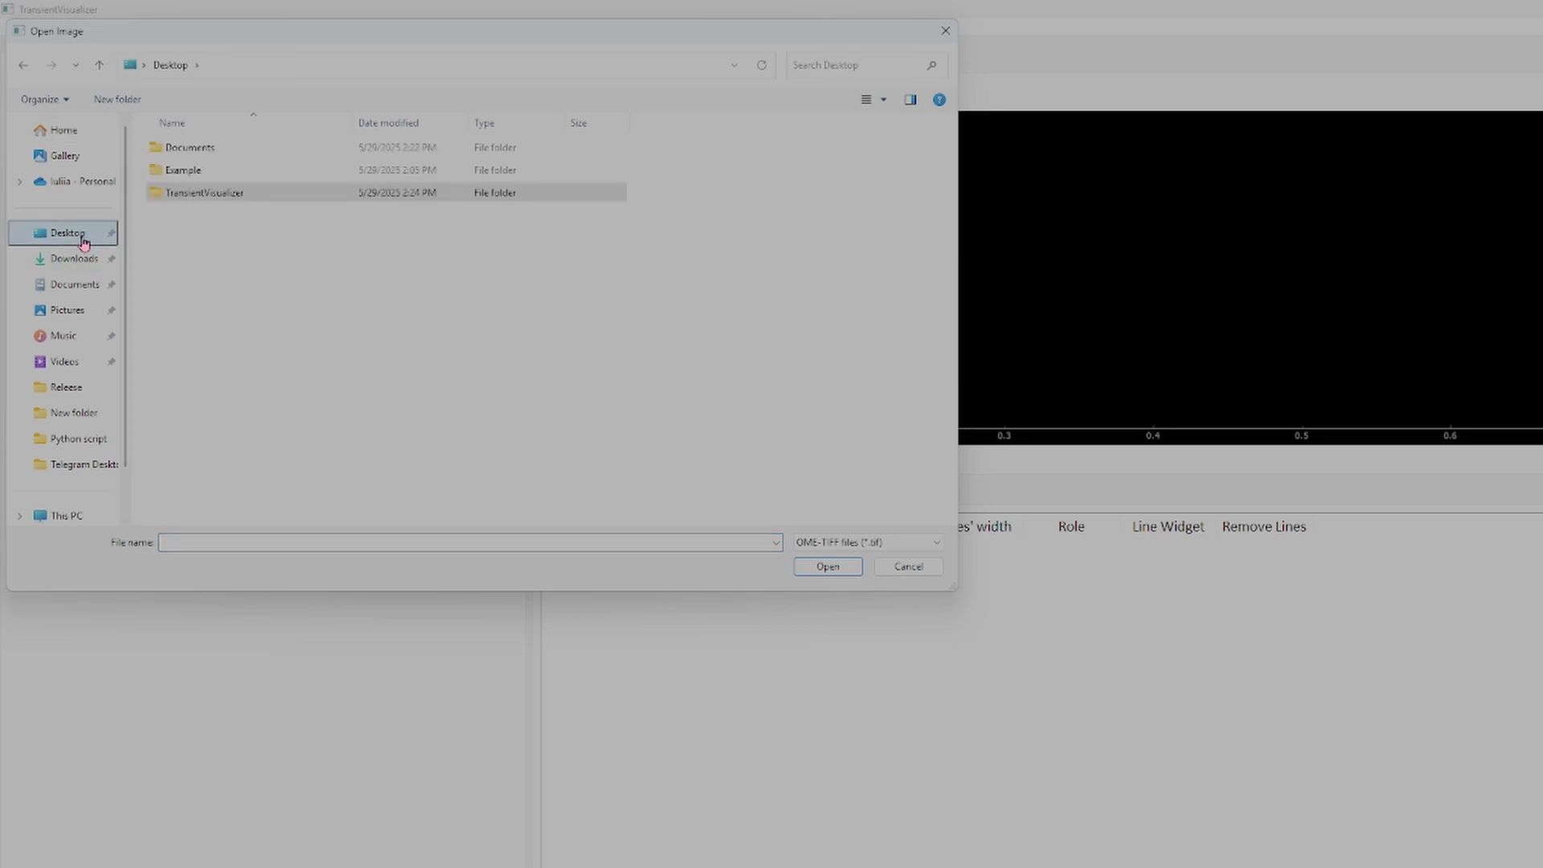
double_click(190, 175)
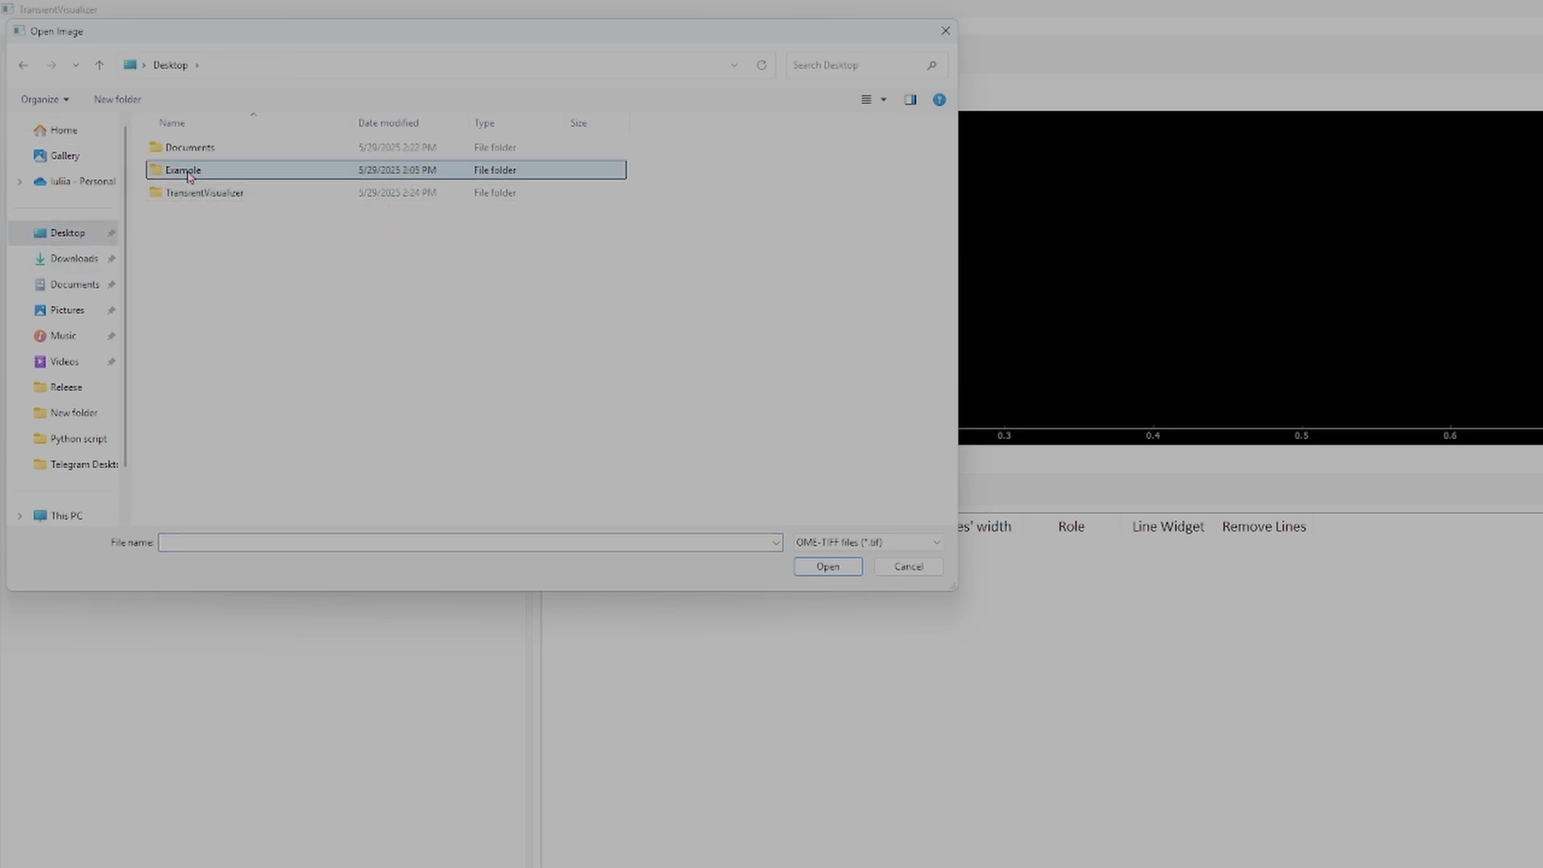
click(207, 201)
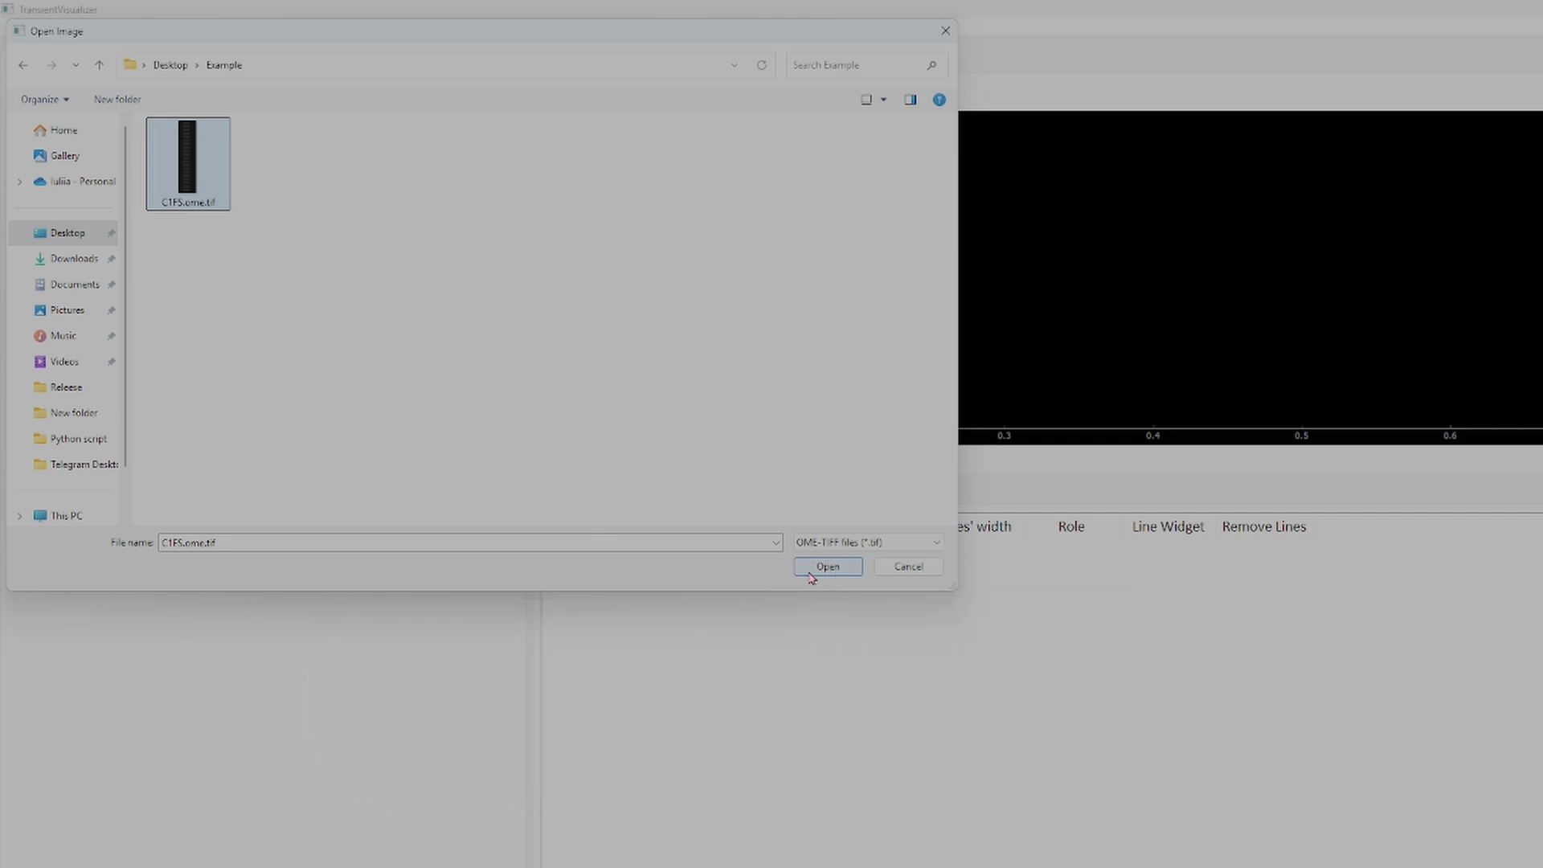
click(829, 572)
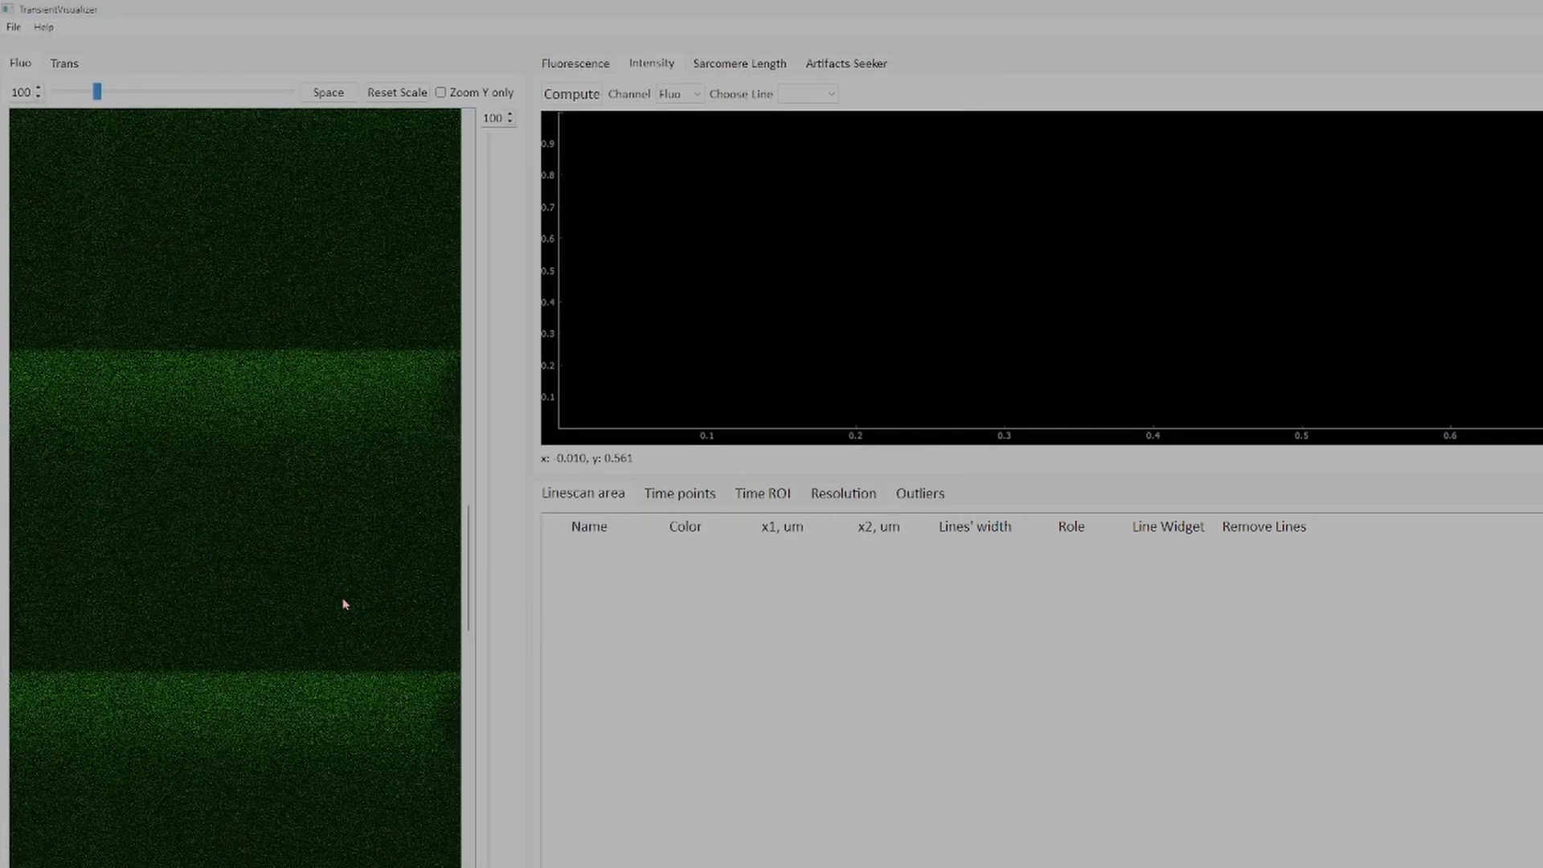
Step: On the Trans channel image, place a pair of vertical lines outside both cell edges, at about 36.4 and 175.6 um
scroll(300, 537, down, 6)
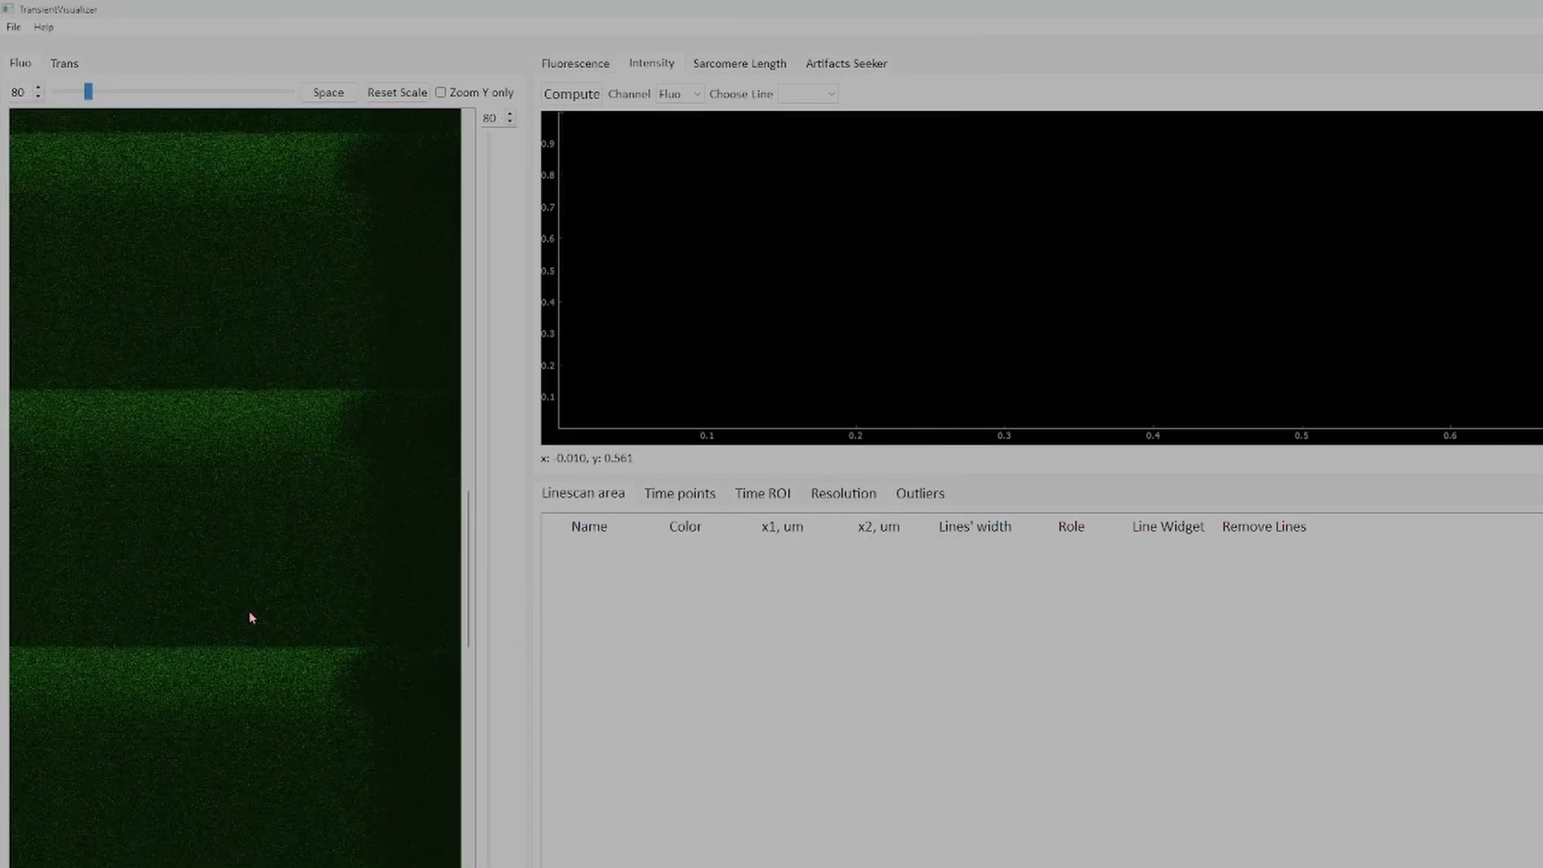
drag(177, 587, 246, 598)
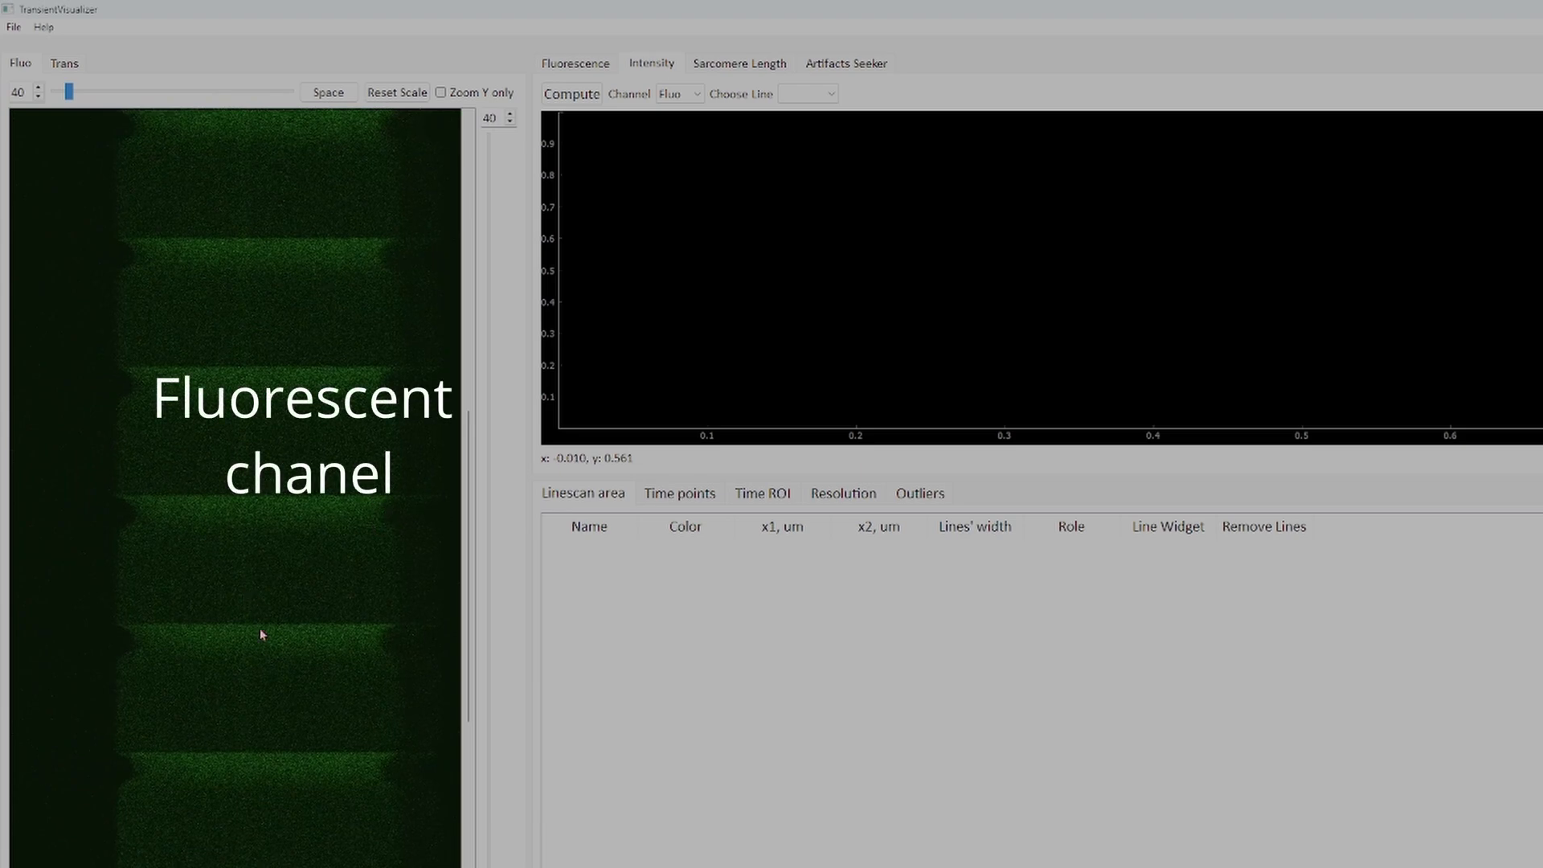
click(68, 63)
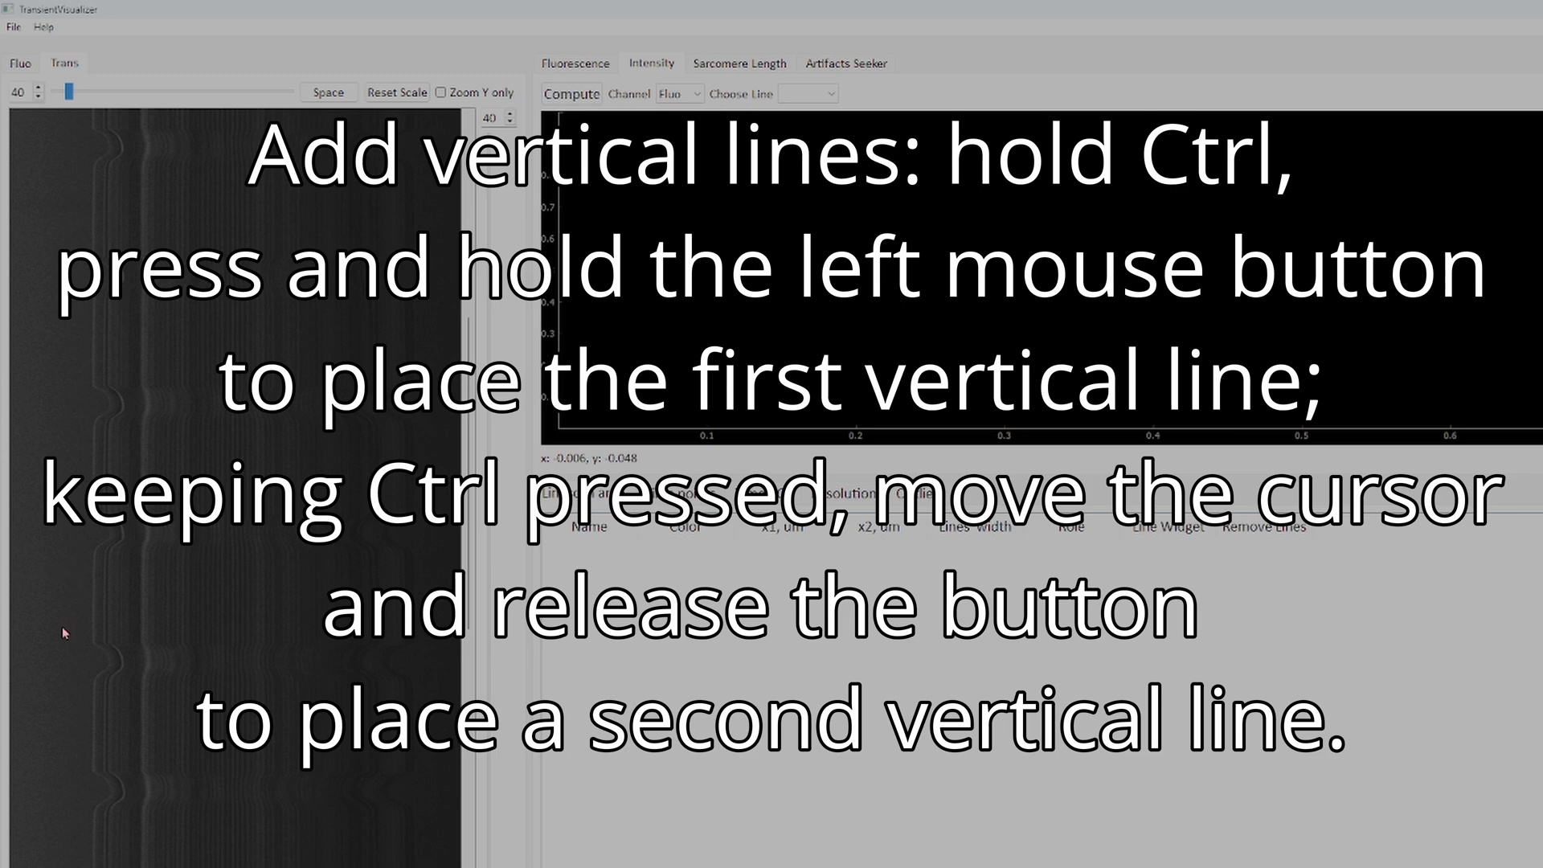
ctrl+click(46, 557)
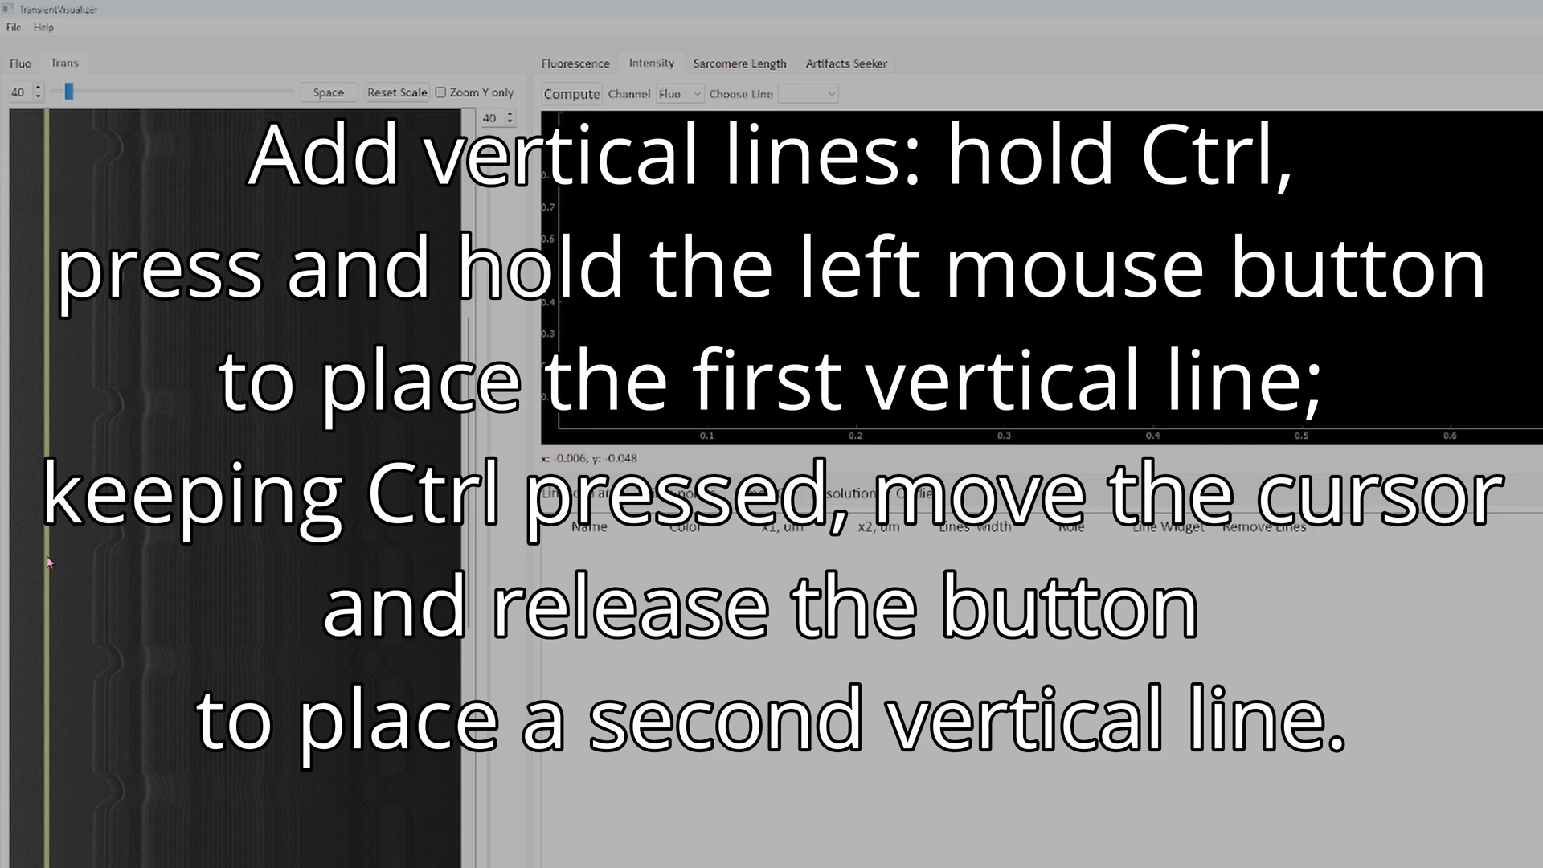
ctrl+click(432, 582)
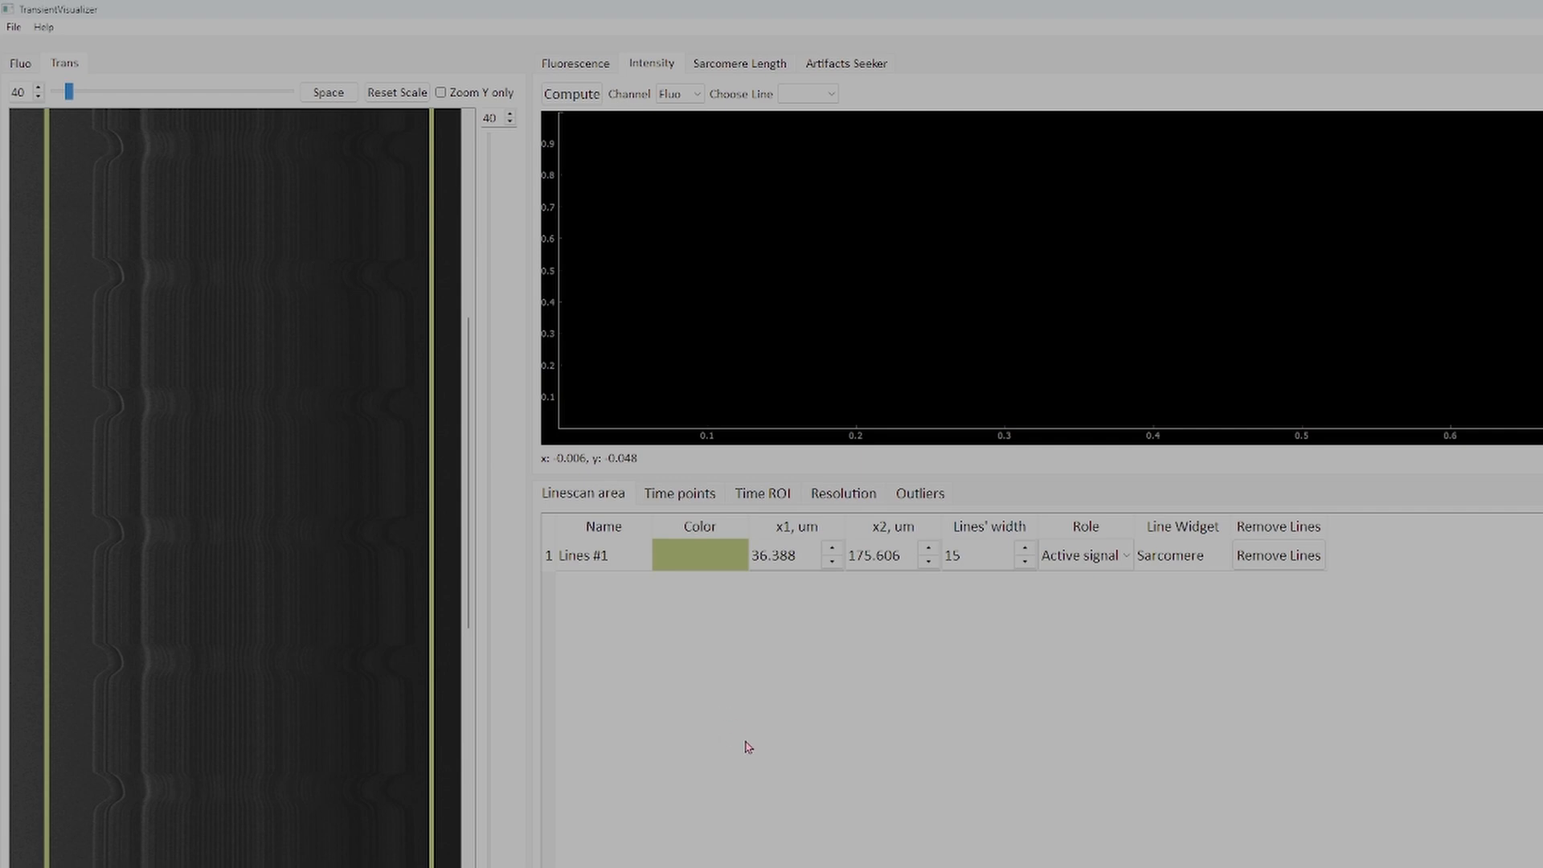
Step: Rename the new line pair in the linescan area table as Sarcomere and set its color to pink #ff55ff
double_click(611, 565)
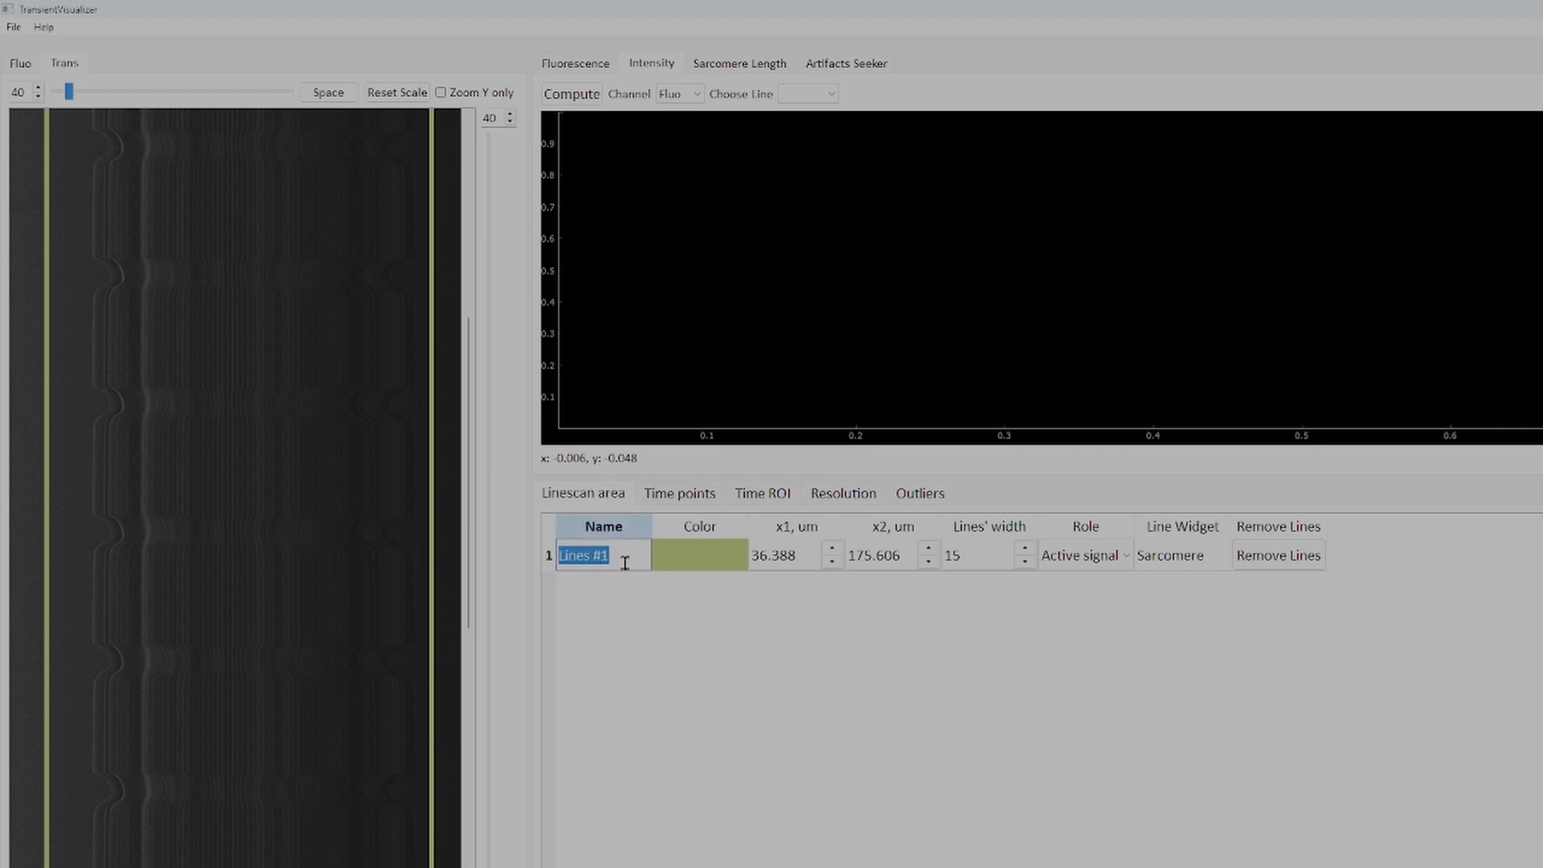
text(Sarcomere)
key(Return)
double_click(697, 563)
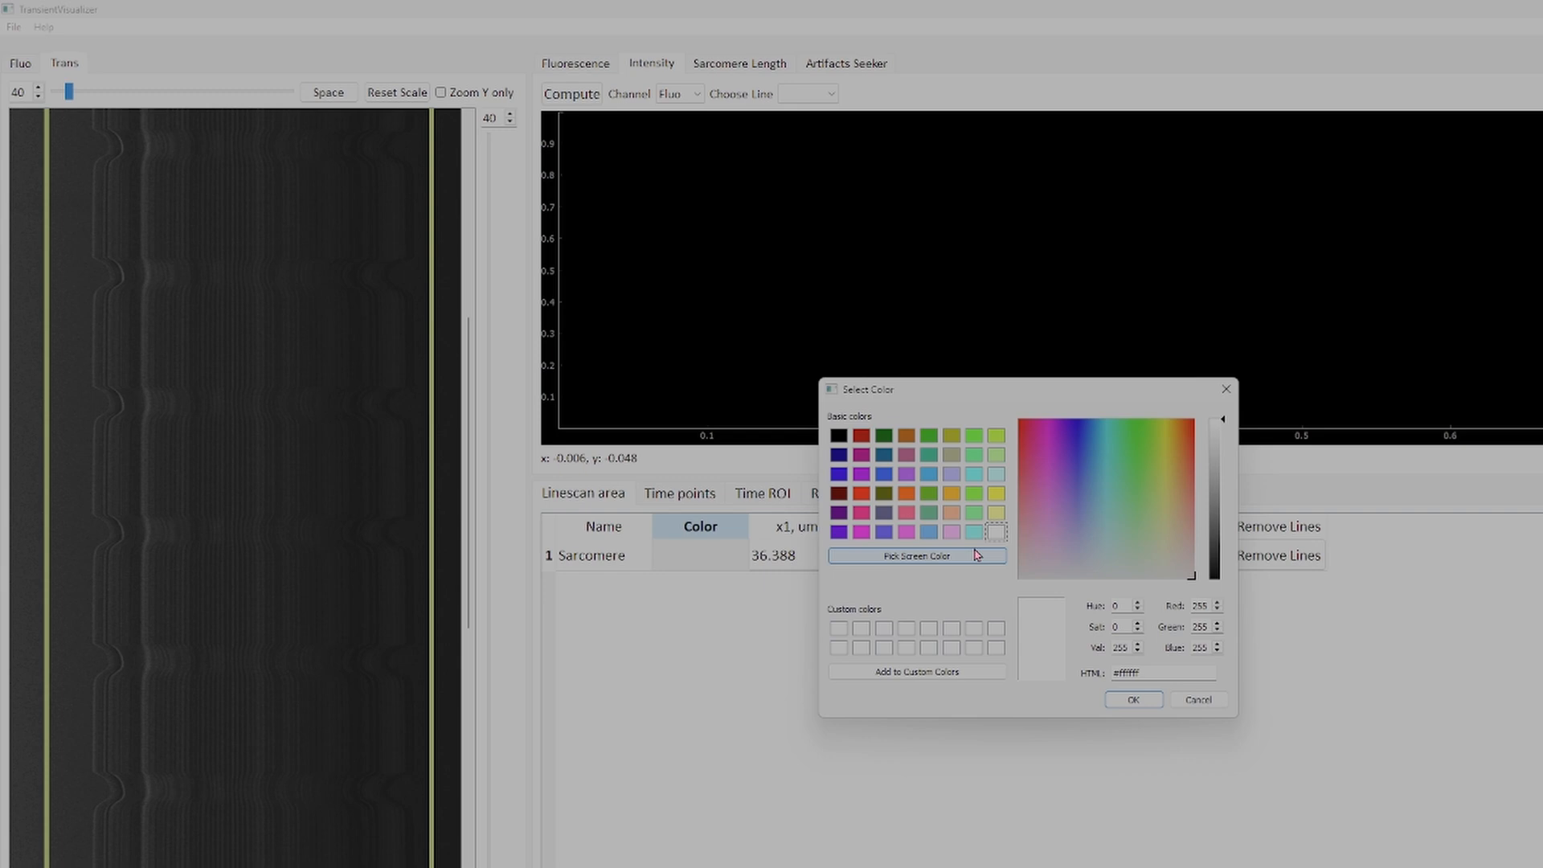
click(904, 537)
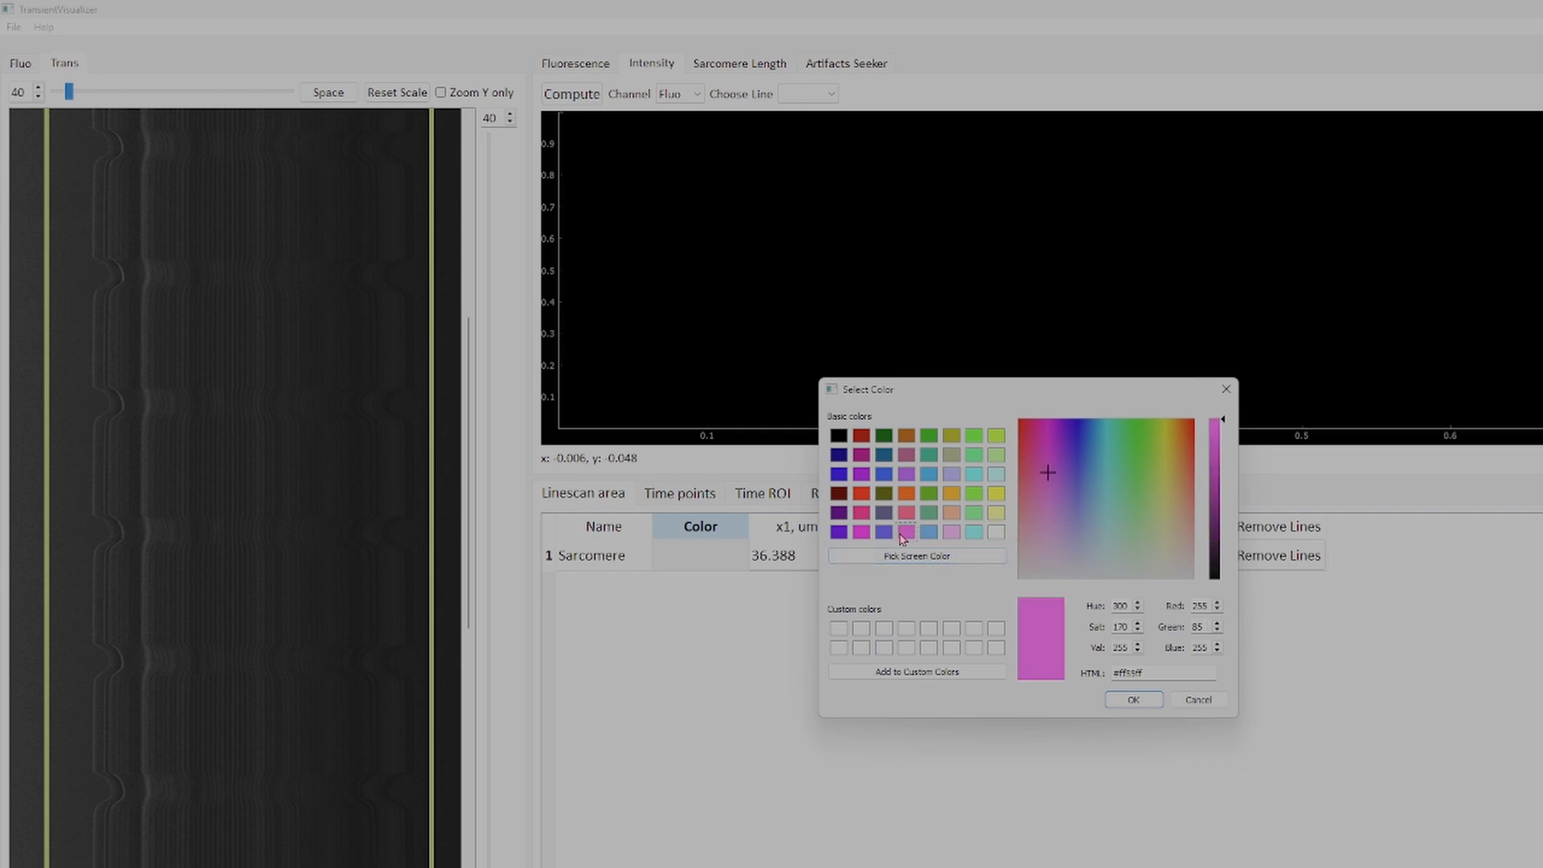
click(1141, 702)
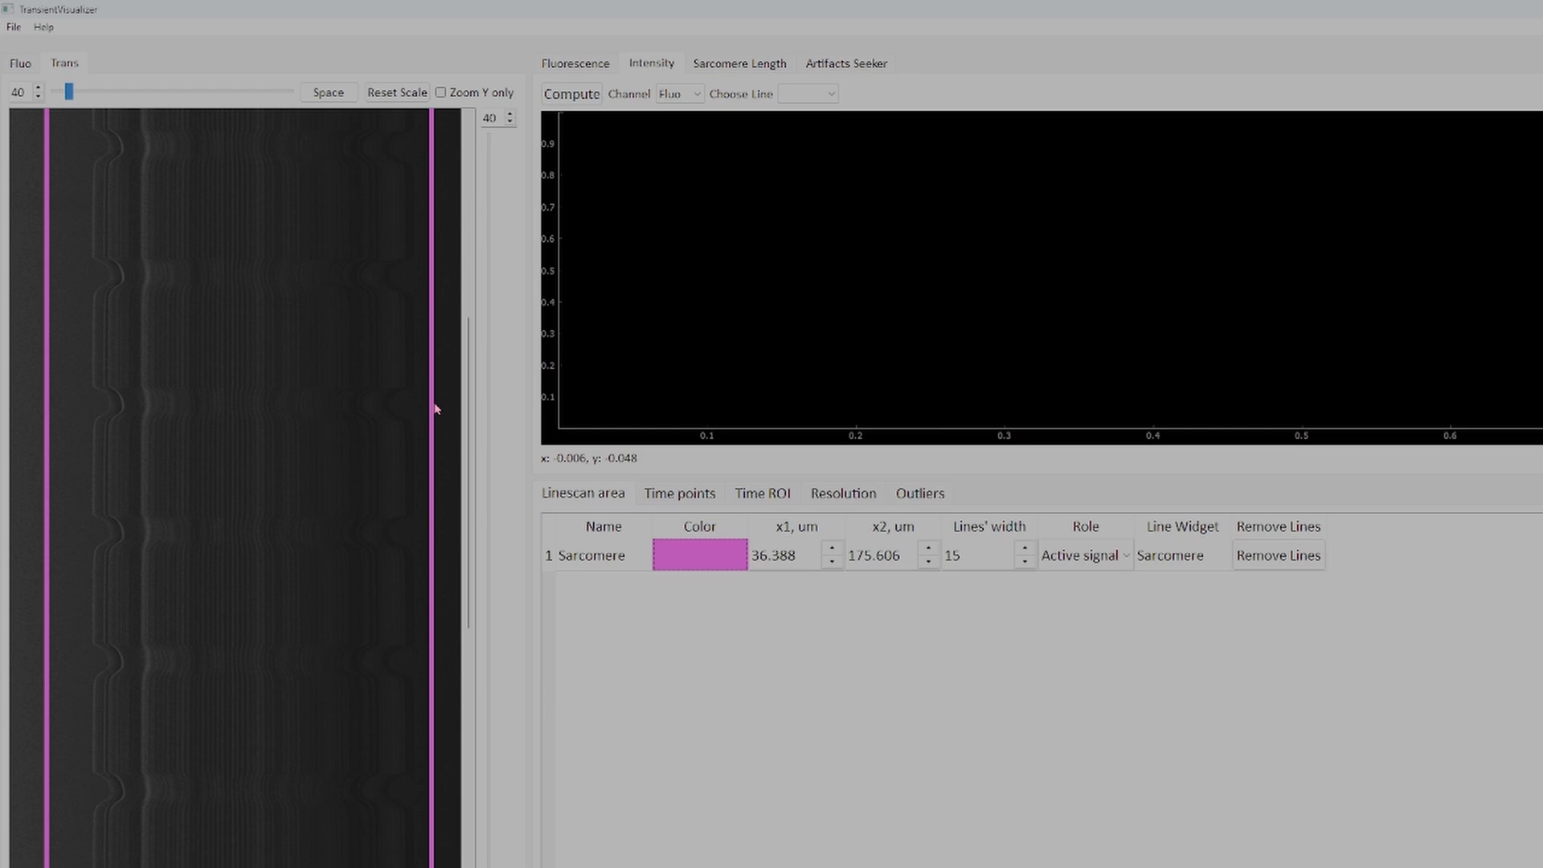
Step: Try wider lines for the Sarcomere pair, with lines' width values of 18 and 50
click(1025, 552)
click(1026, 551)
click(1025, 551)
click(1026, 551)
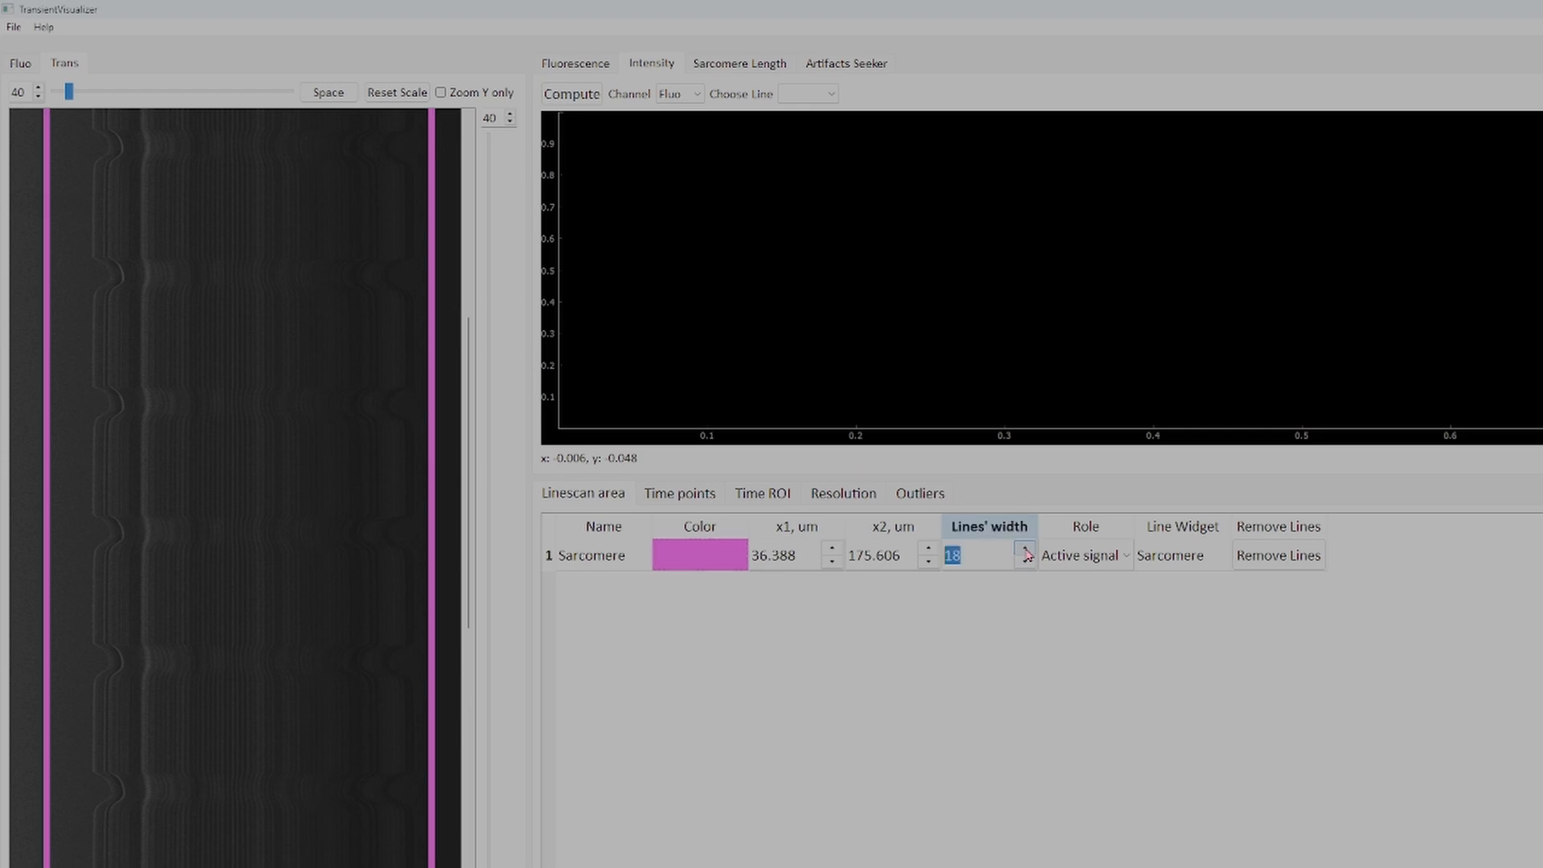
click(980, 557)
double_click(959, 554)
text(50)
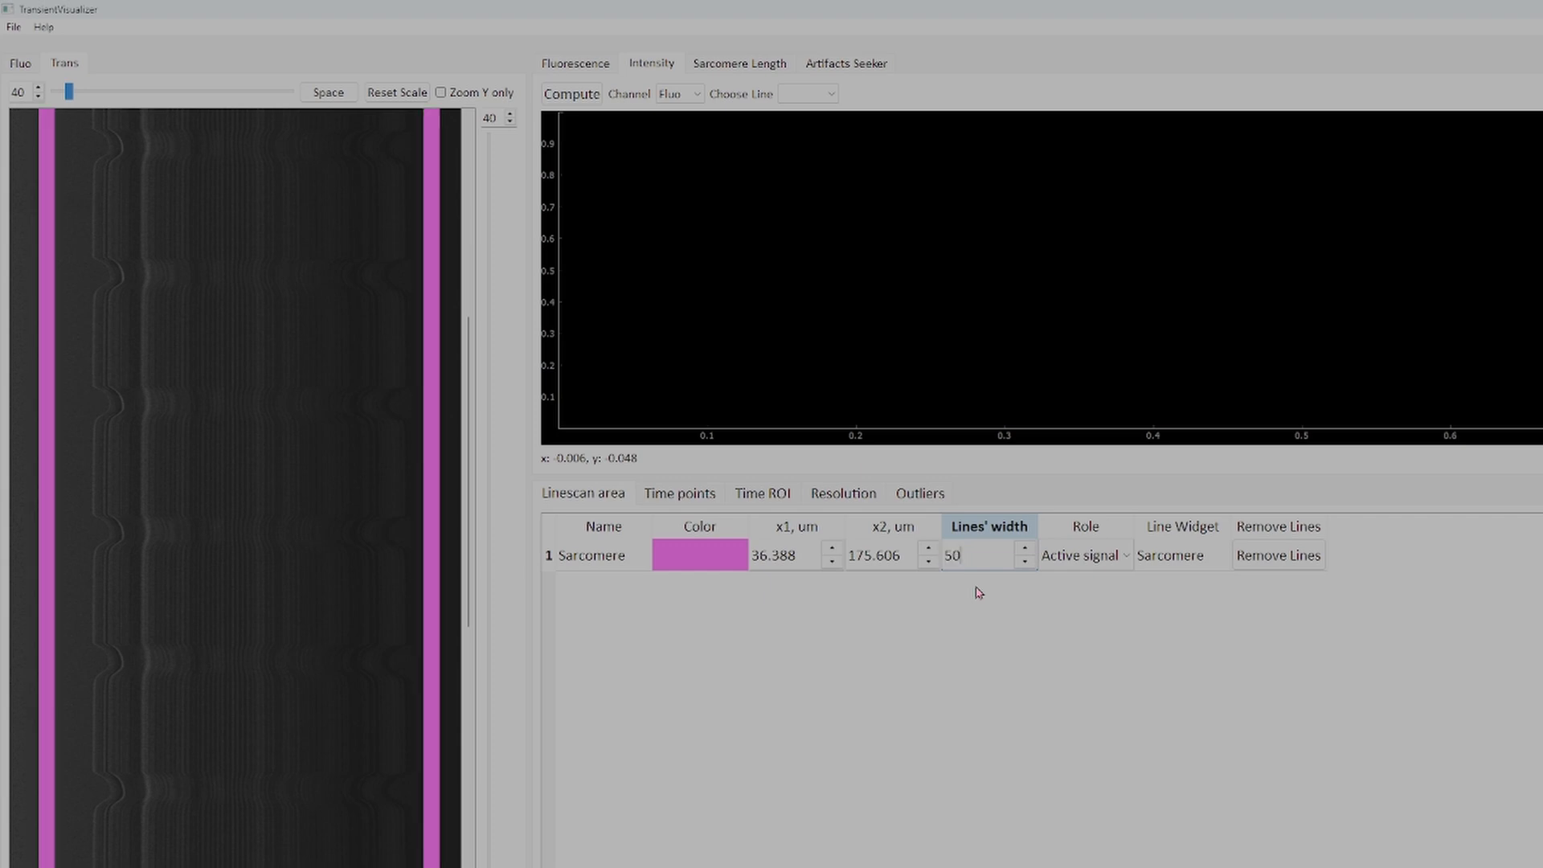
Step: Set the Sarcomere pair's lines' width to 40 and choose Active signal as its role
key(BackSpace)
key(BackSpace)
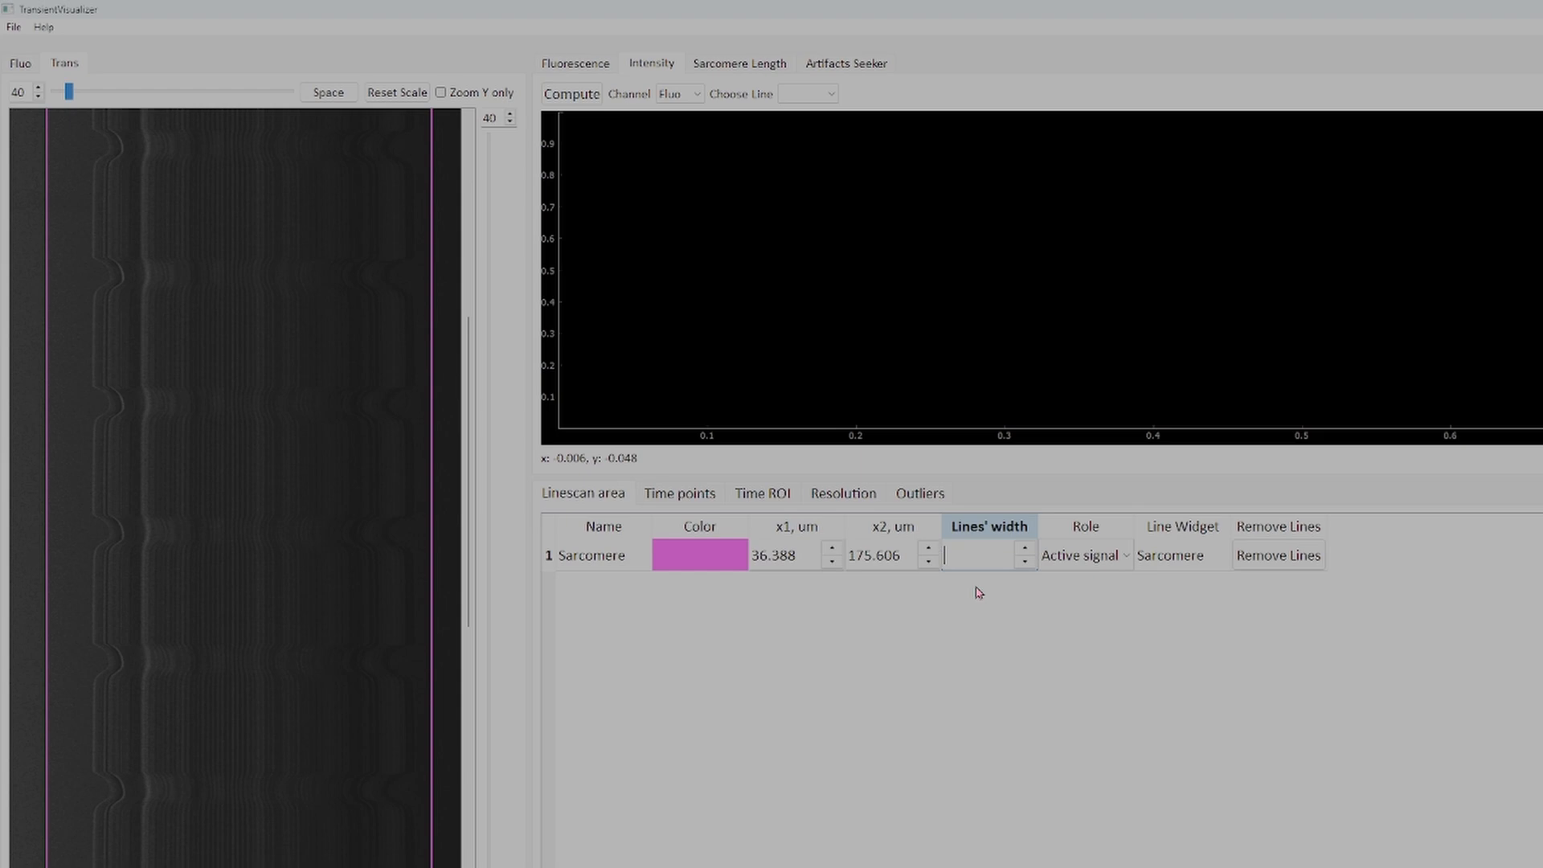
text(40)
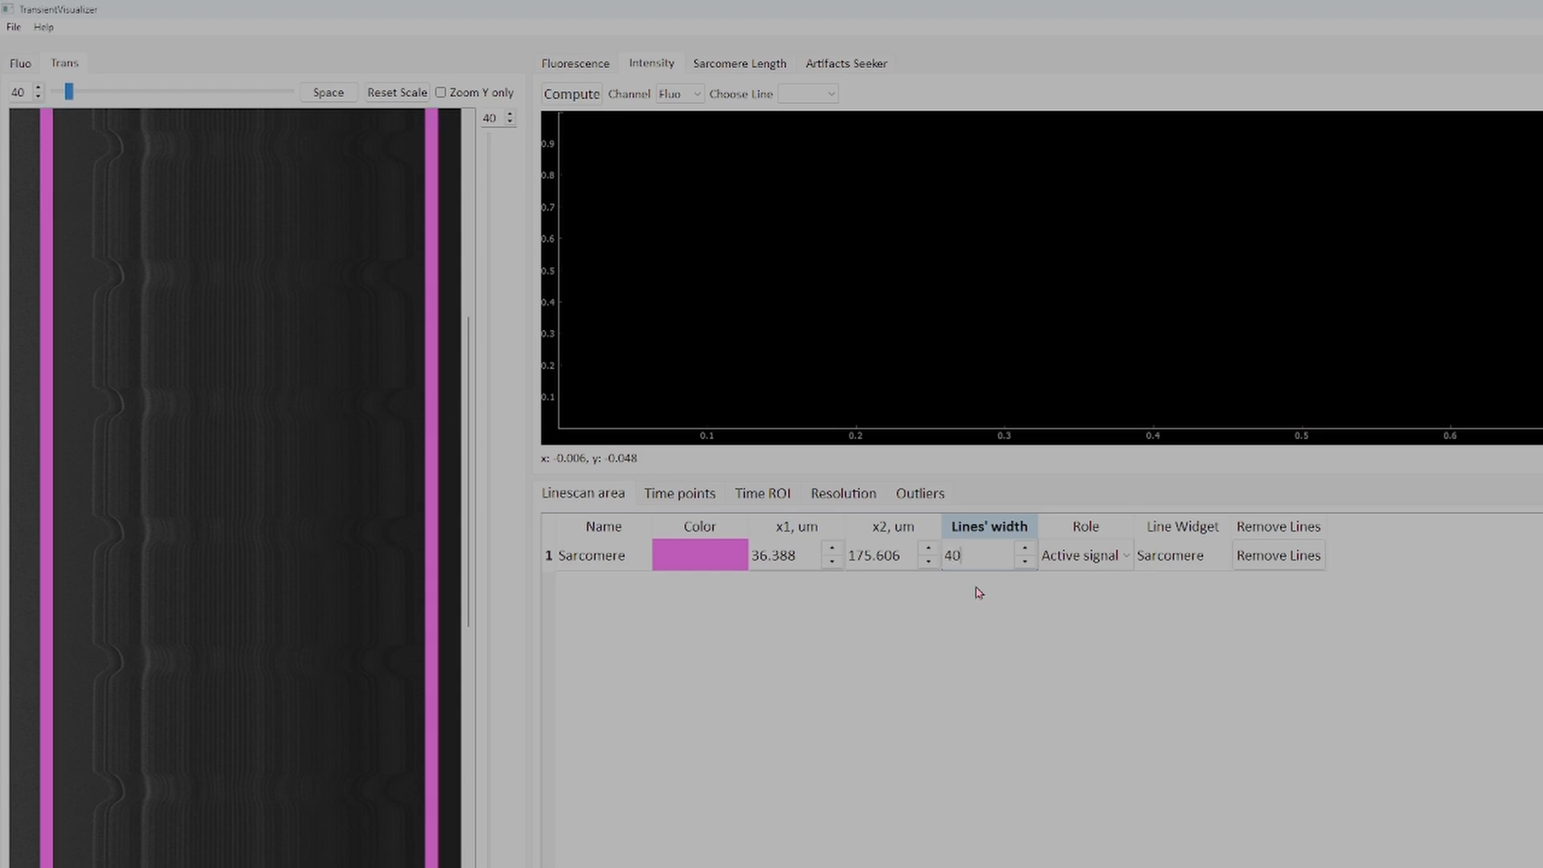
key(Return)
click(1117, 562)
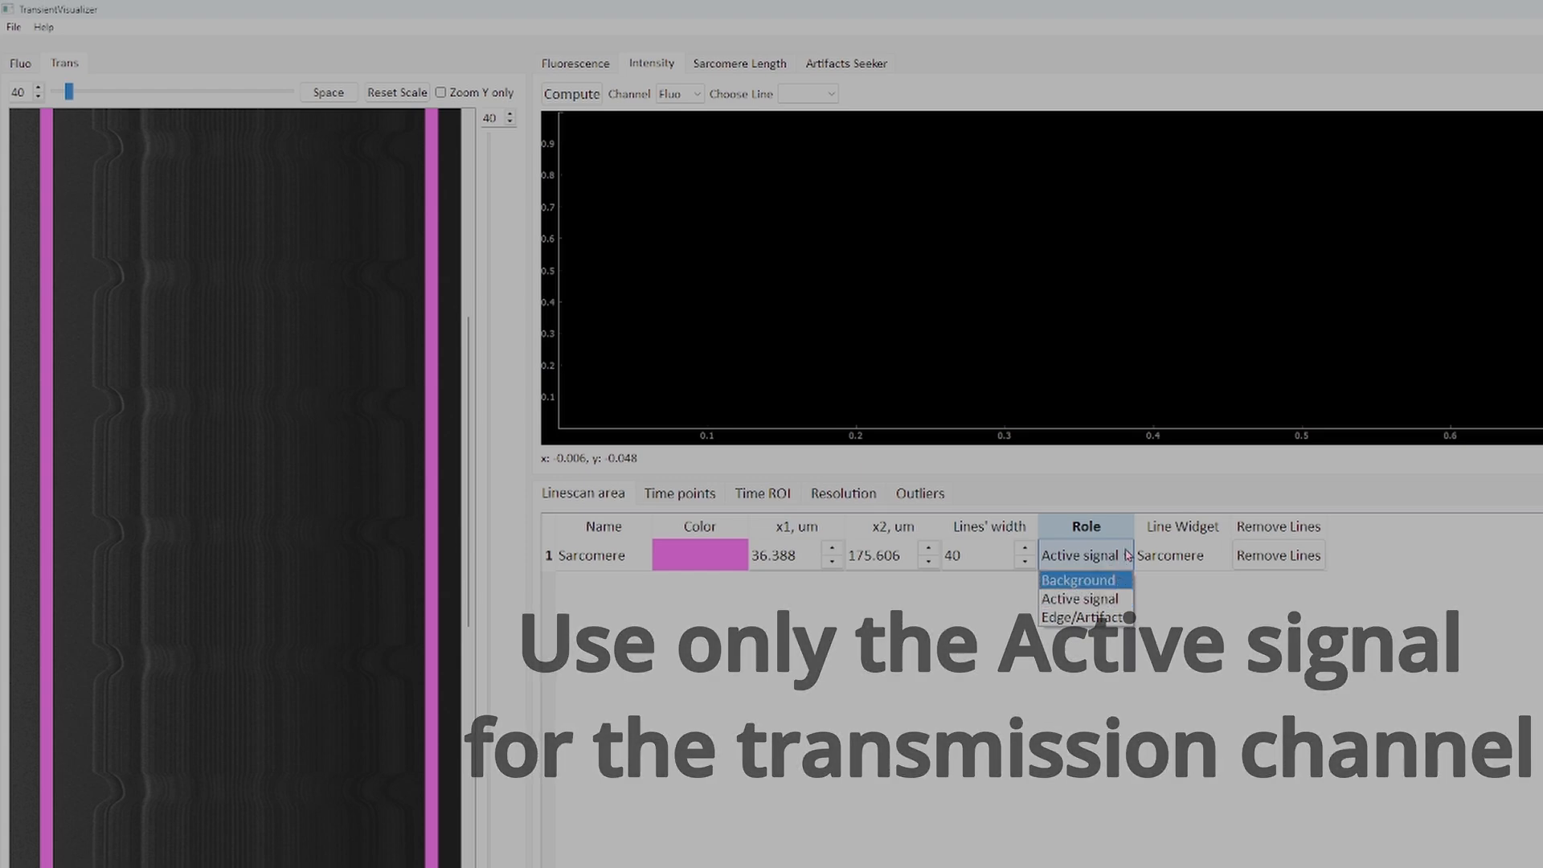
click(1126, 603)
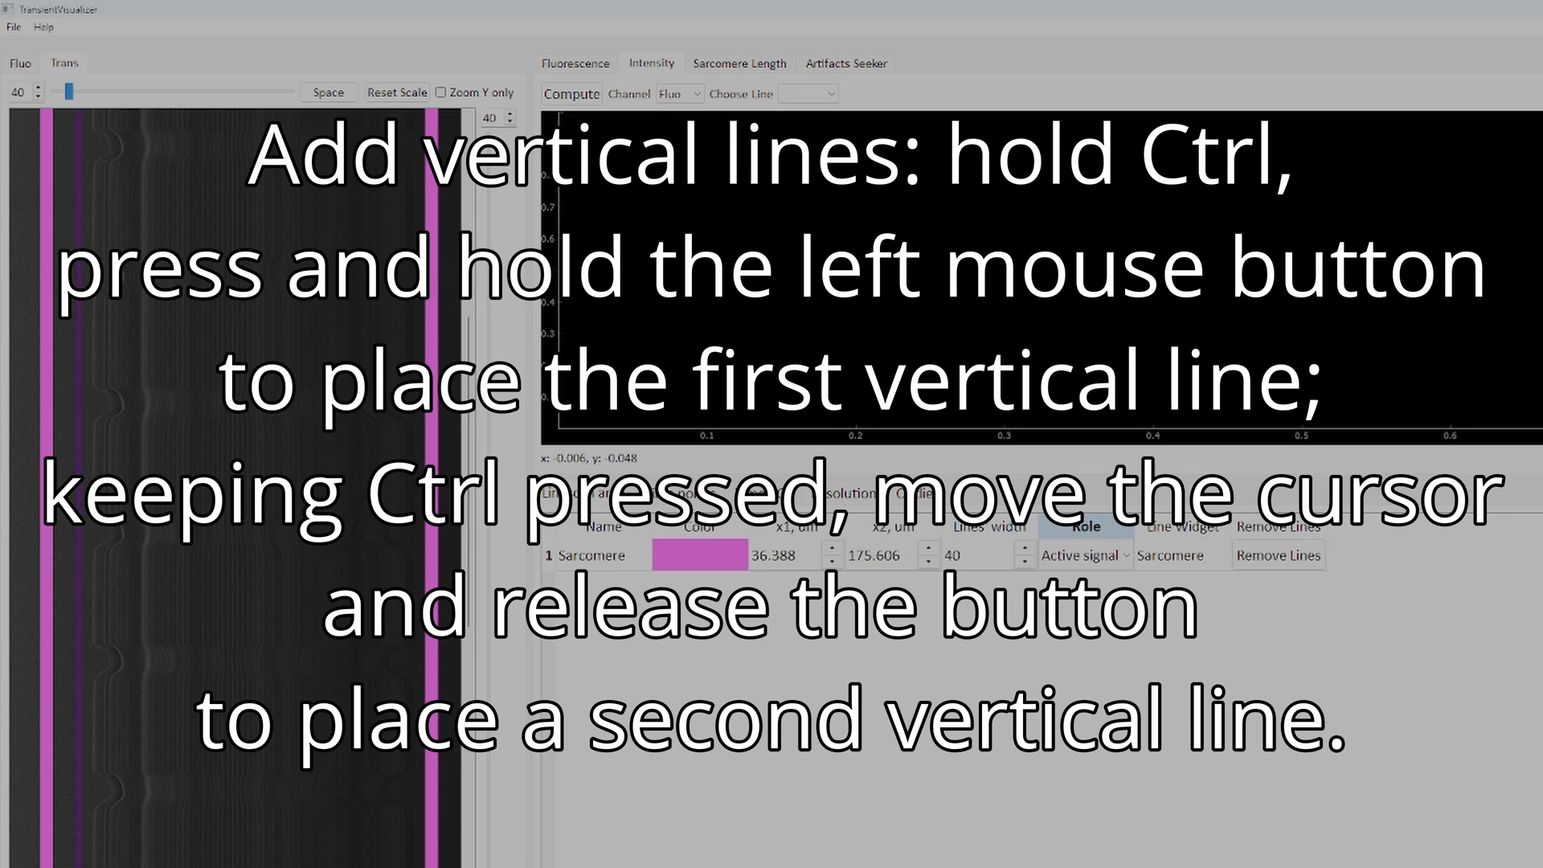
Step: Try a second pair of vertical lines on the Trans image at about 48.0 and 165.1 um, and remove it again
drag(79, 482, 402, 482)
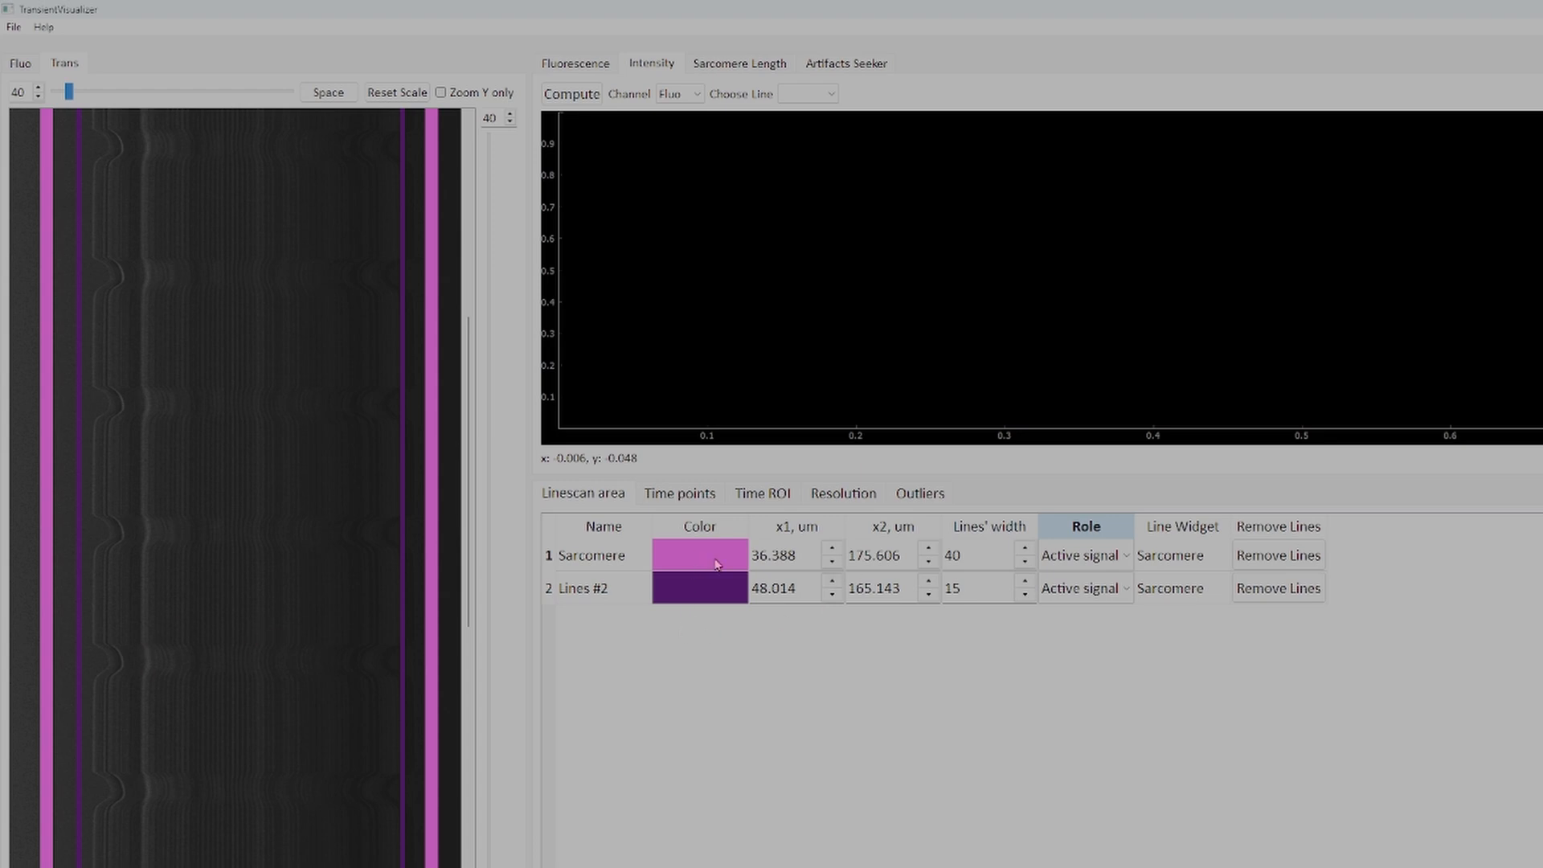
click(1282, 588)
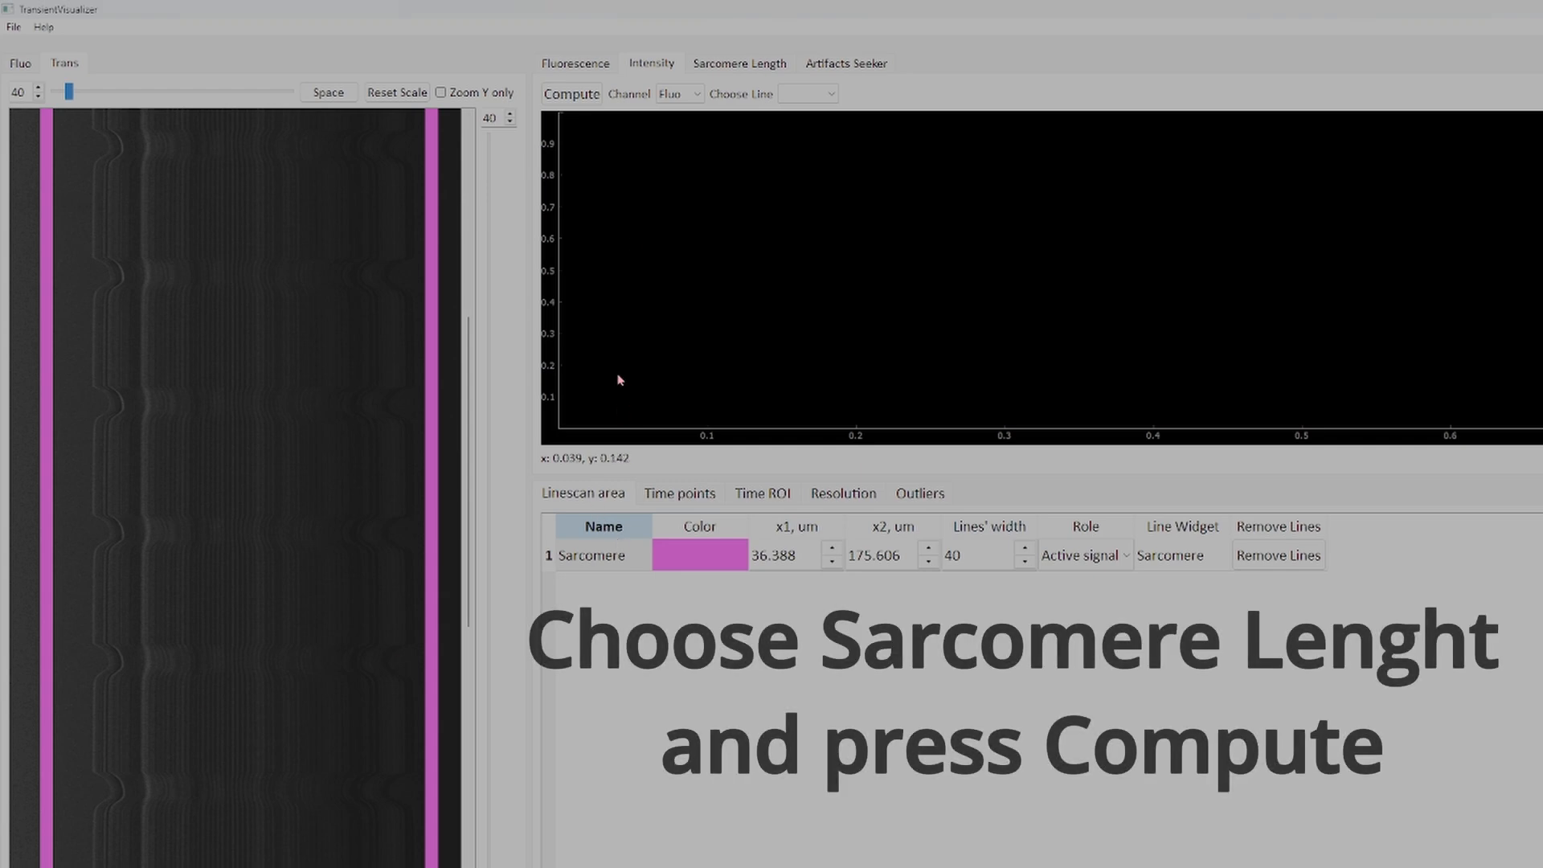
Step: Compute the sarcomere length for the Sarcomere area and examine the individual contractions in the trace
click(721, 70)
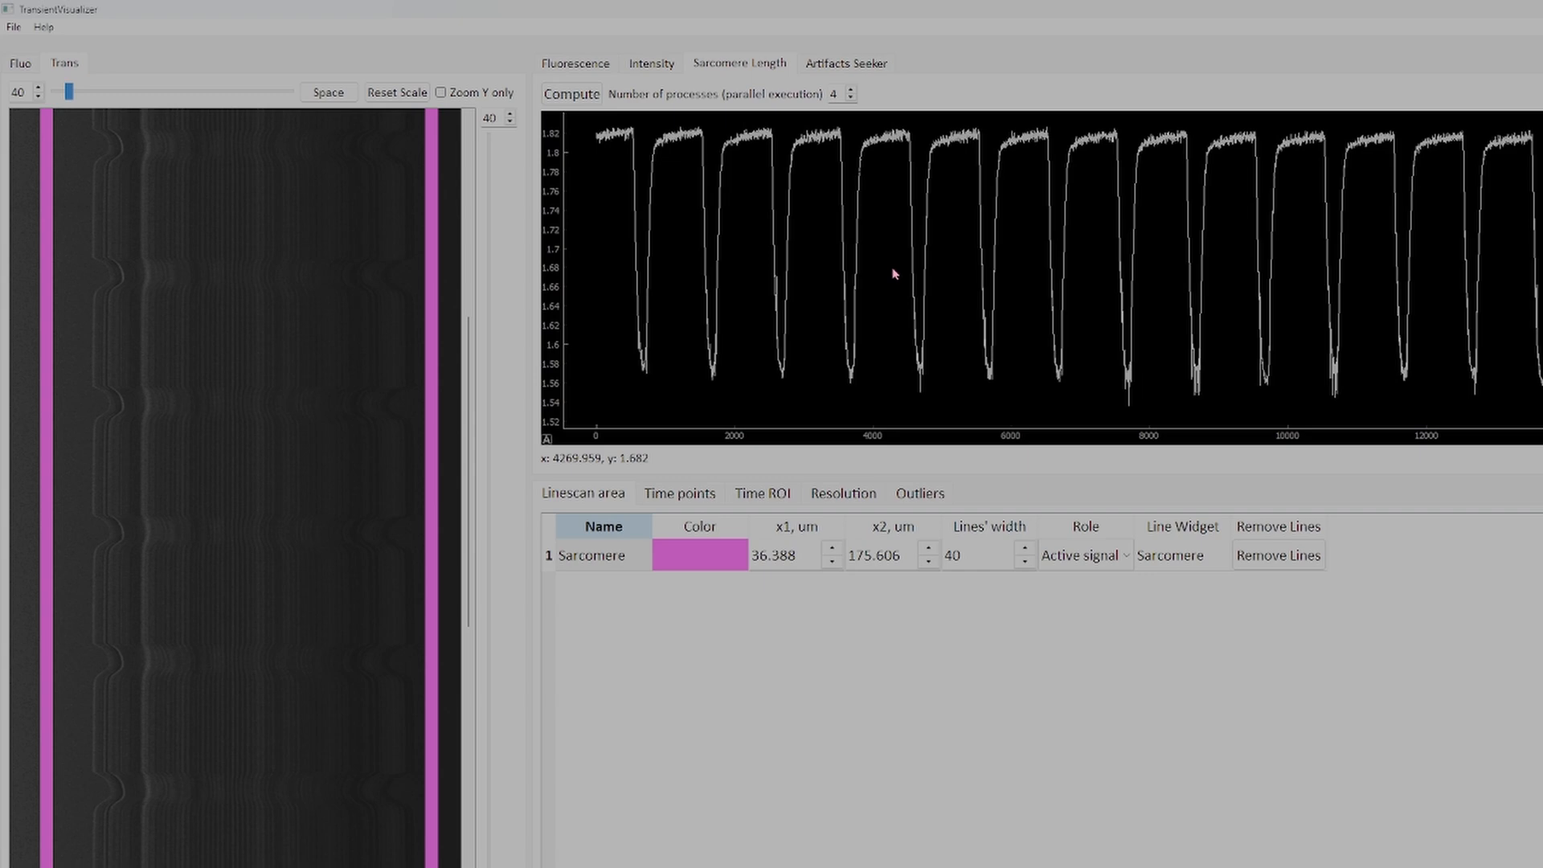
scroll(889, 314, up, 5)
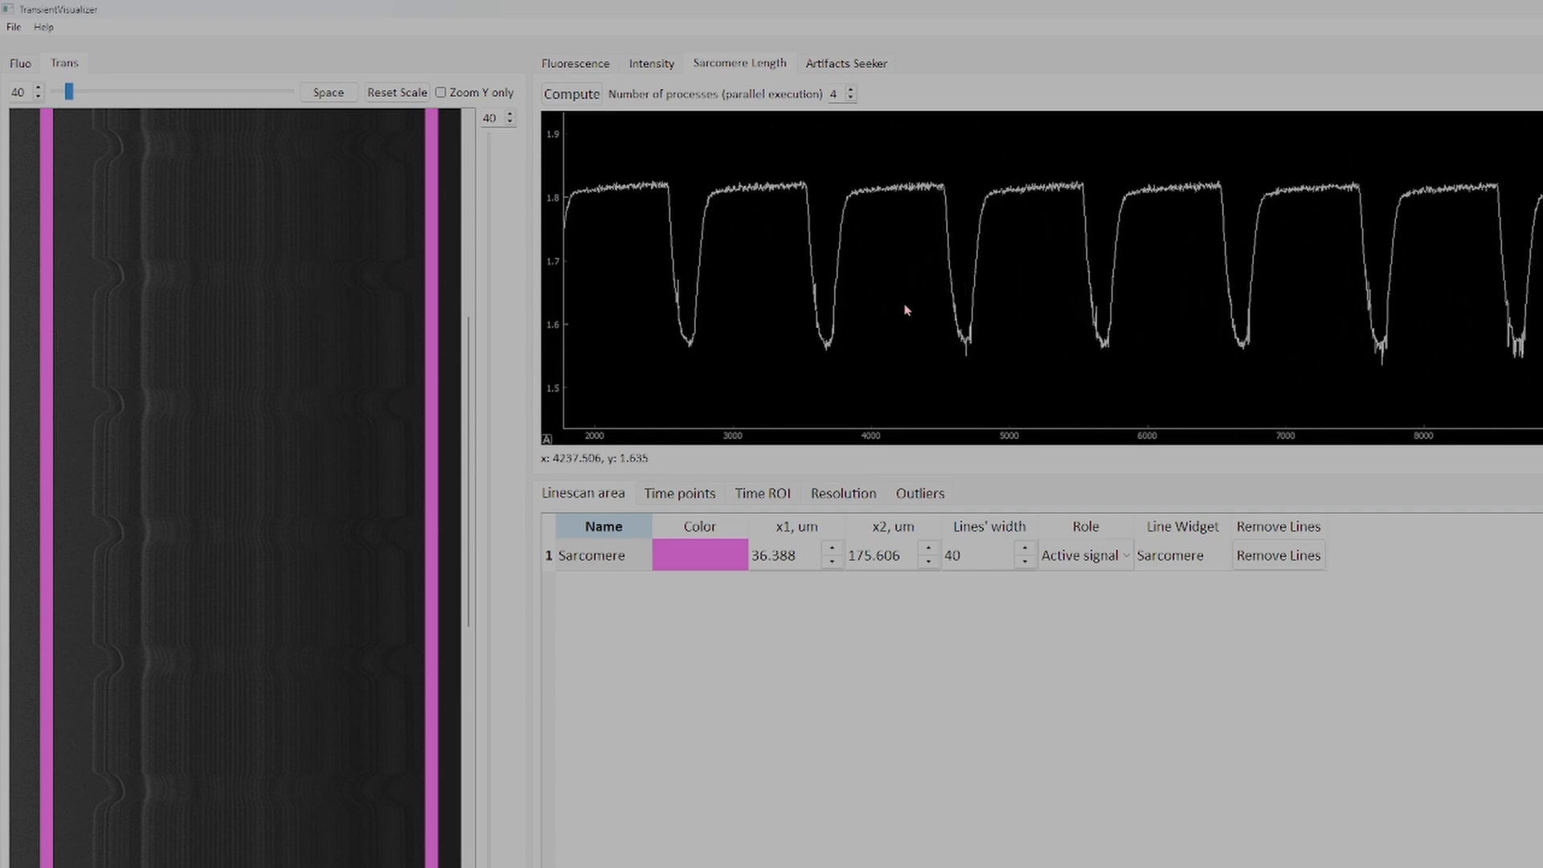
scroll(947, 310, up, 3)
scroll(961, 296, down, 8)
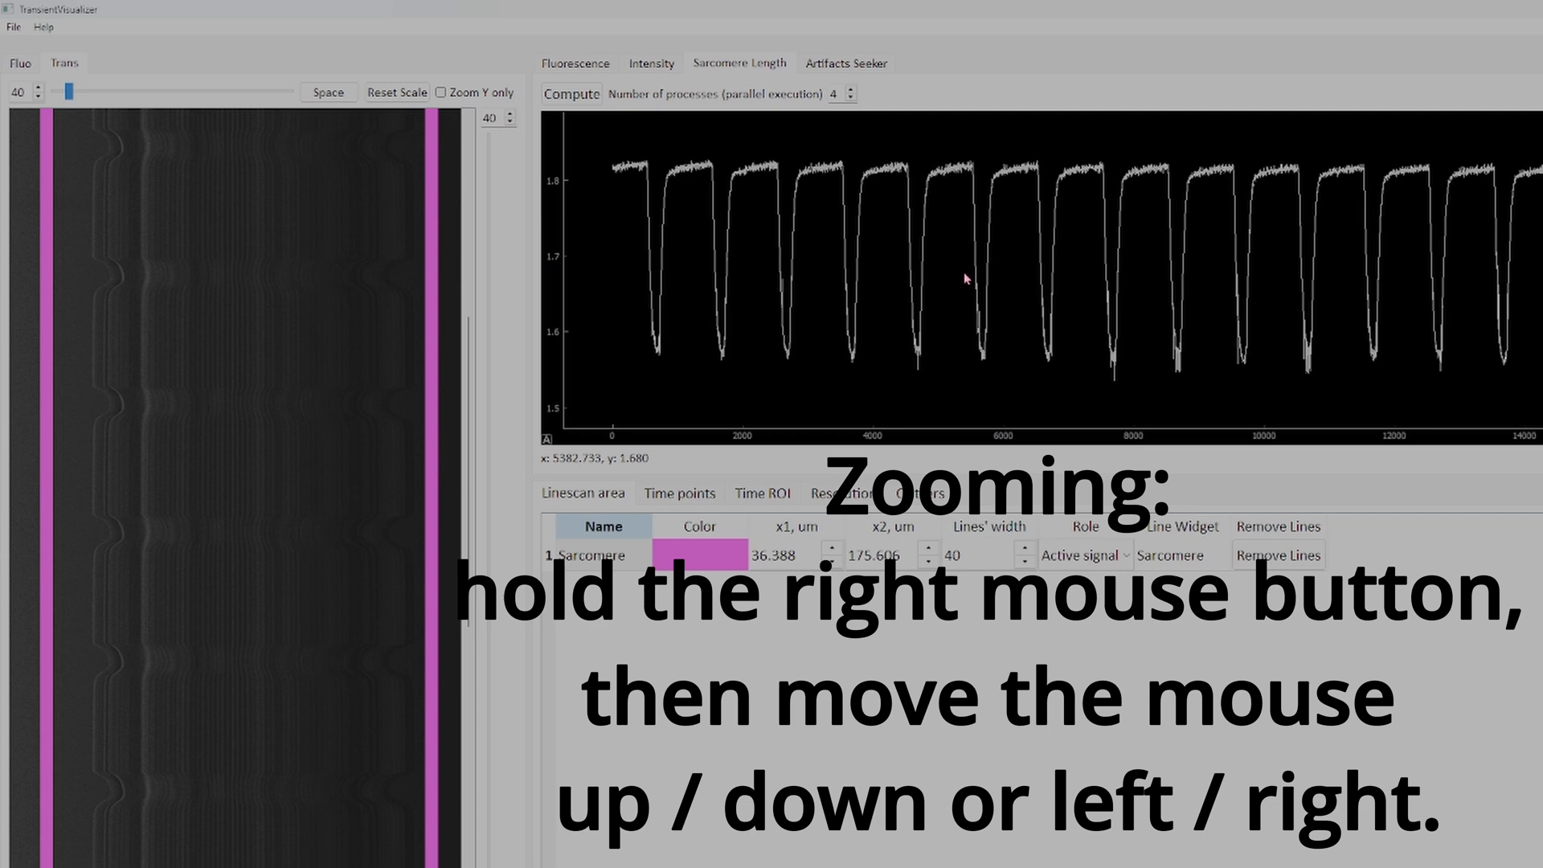
mouse_move(965, 277)
mouse_down()
mouse_move(987, 305)
mouse_move(1047, 297)
mouse_move(1030, 327)
mouse_move(991, 295)
mouse_move(988, 251)
mouse_move(1002, 302)
mouse_move(1054, 299)
mouse_move(993, 288)
mouse_up()
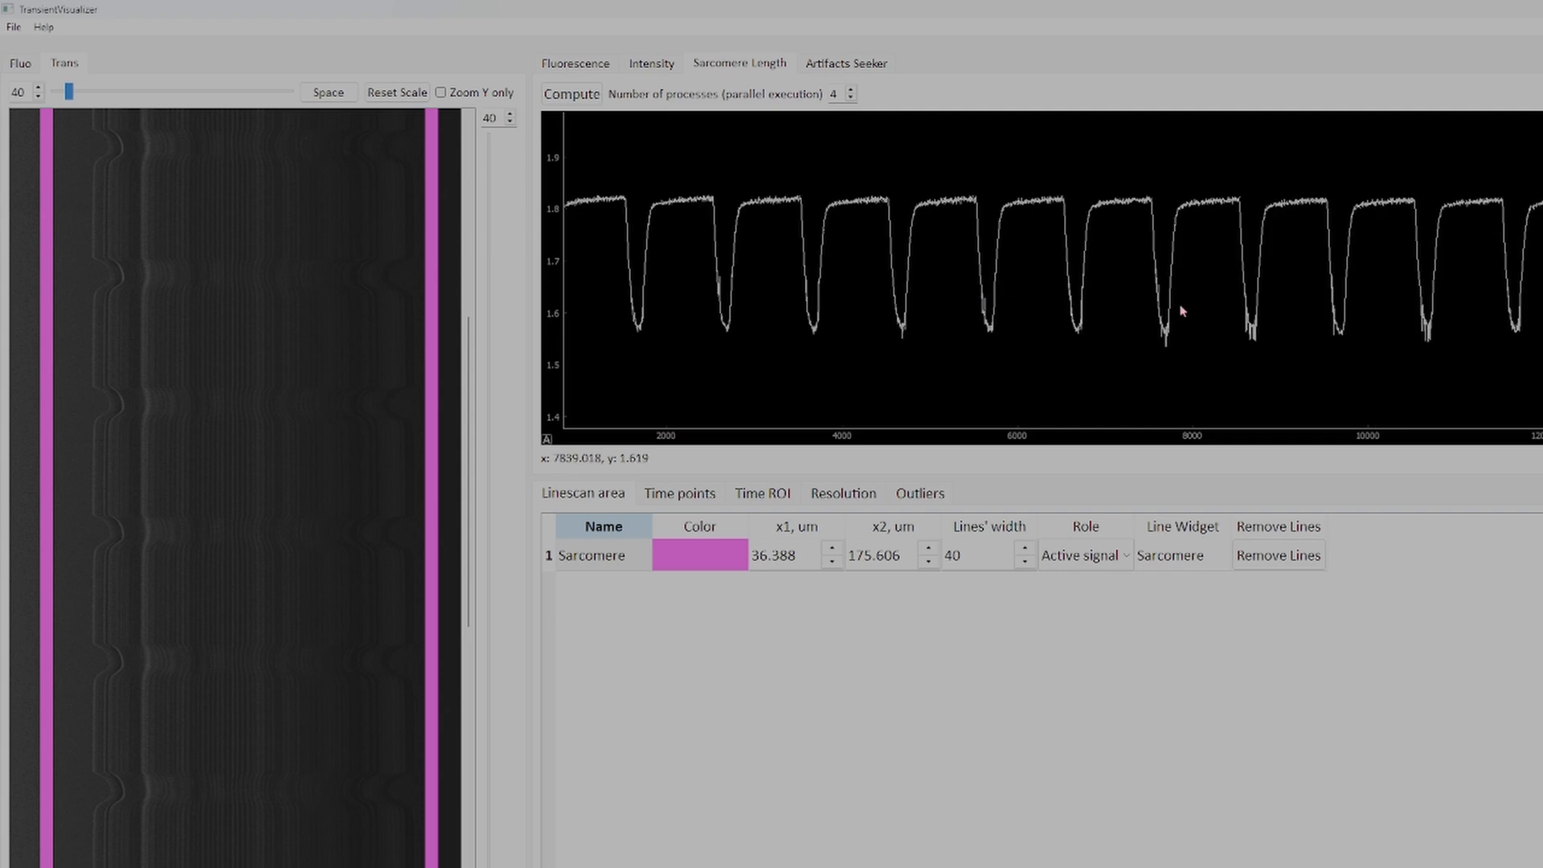
drag(1181, 310, 1235, 328)
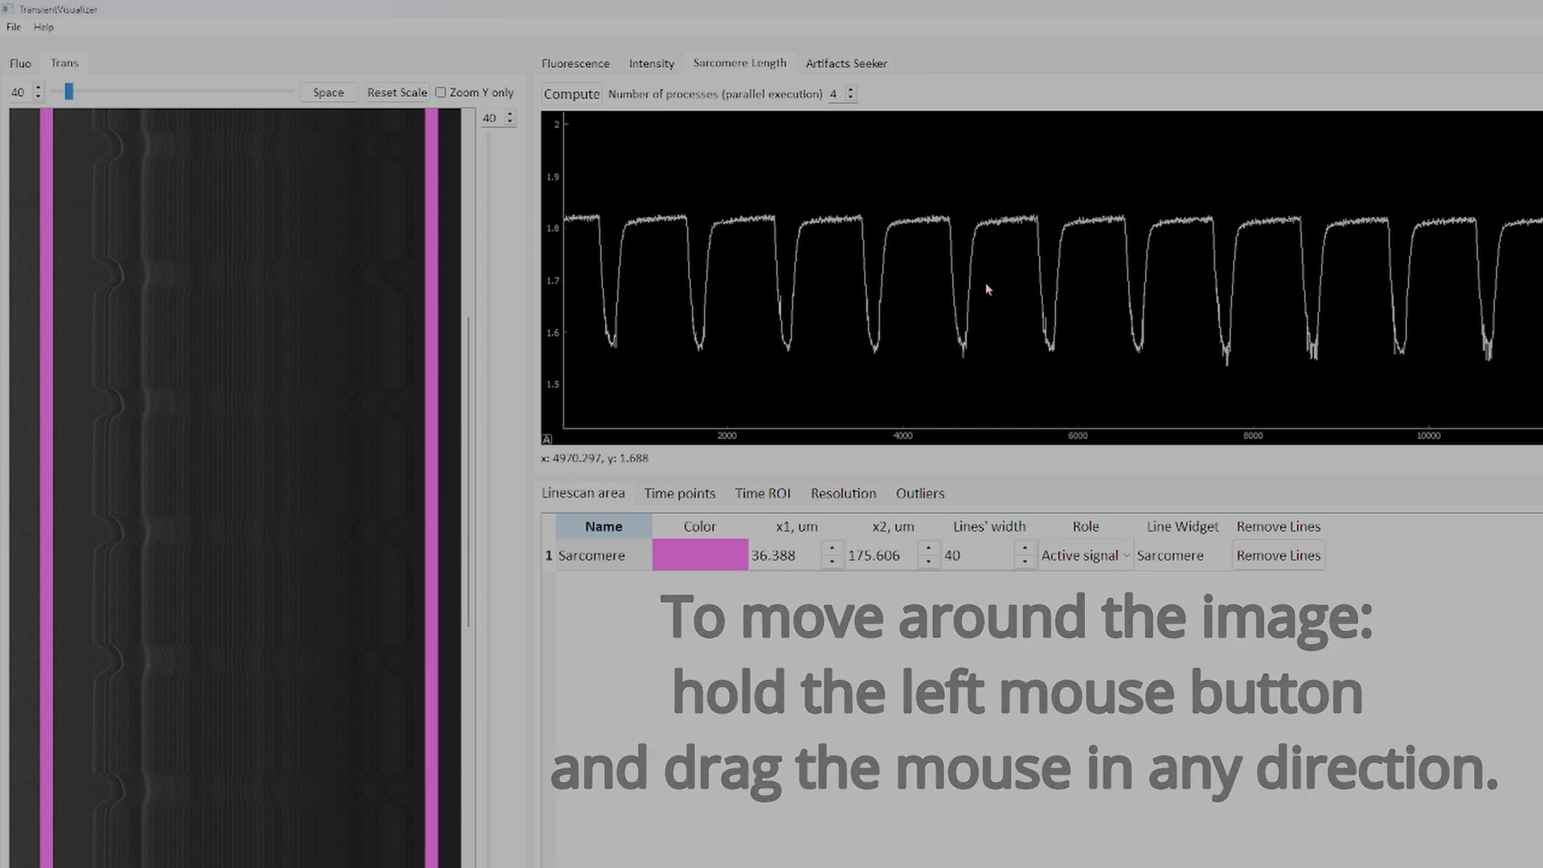
drag(986, 240, 1030, 217)
drag(864, 277, 1109, 196)
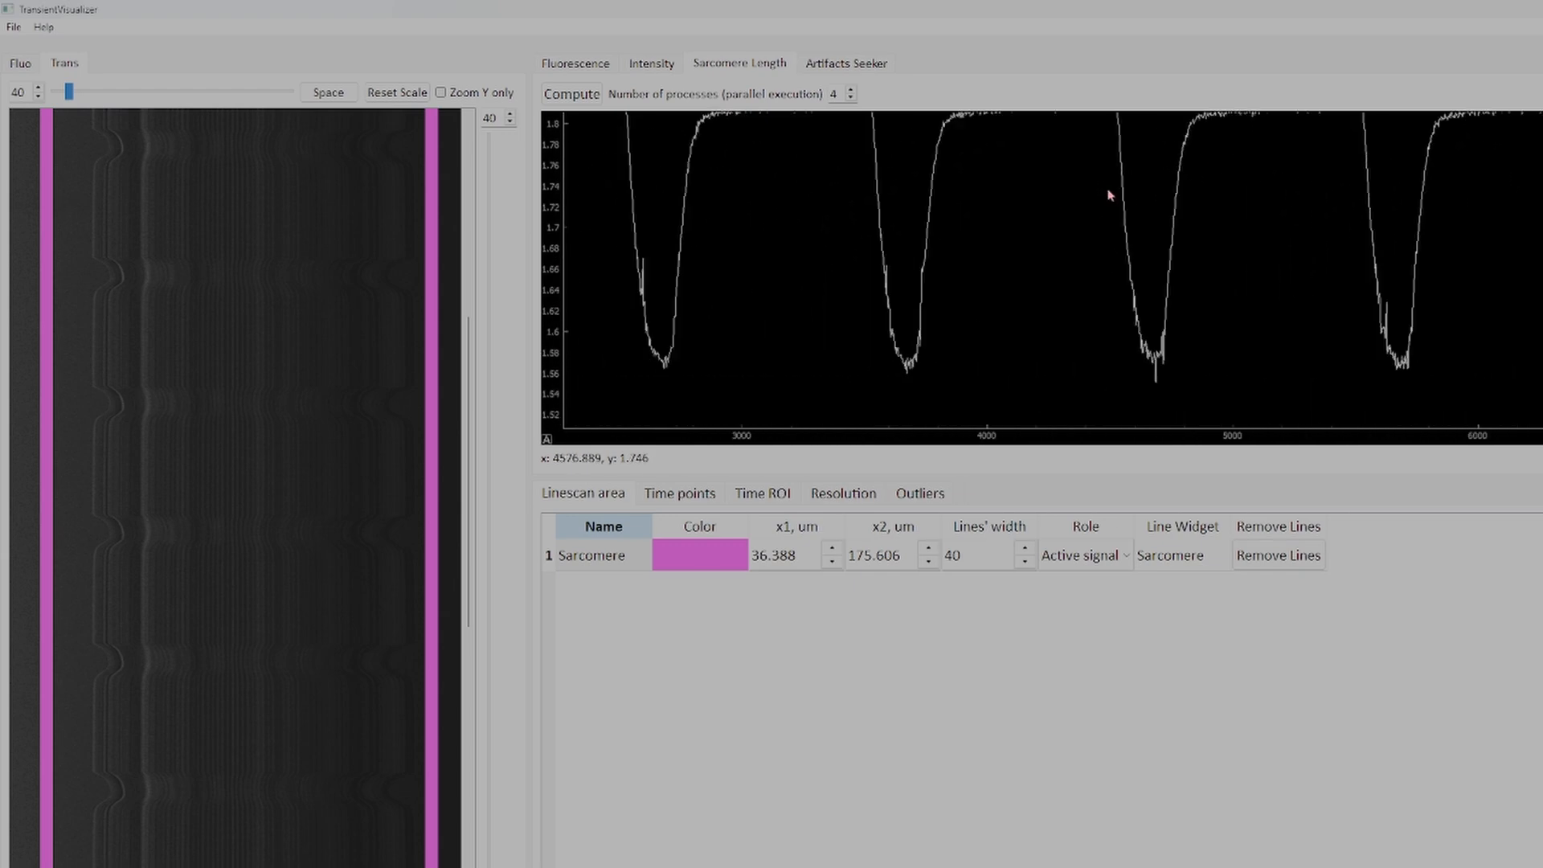
drag(952, 302, 1013, 295)
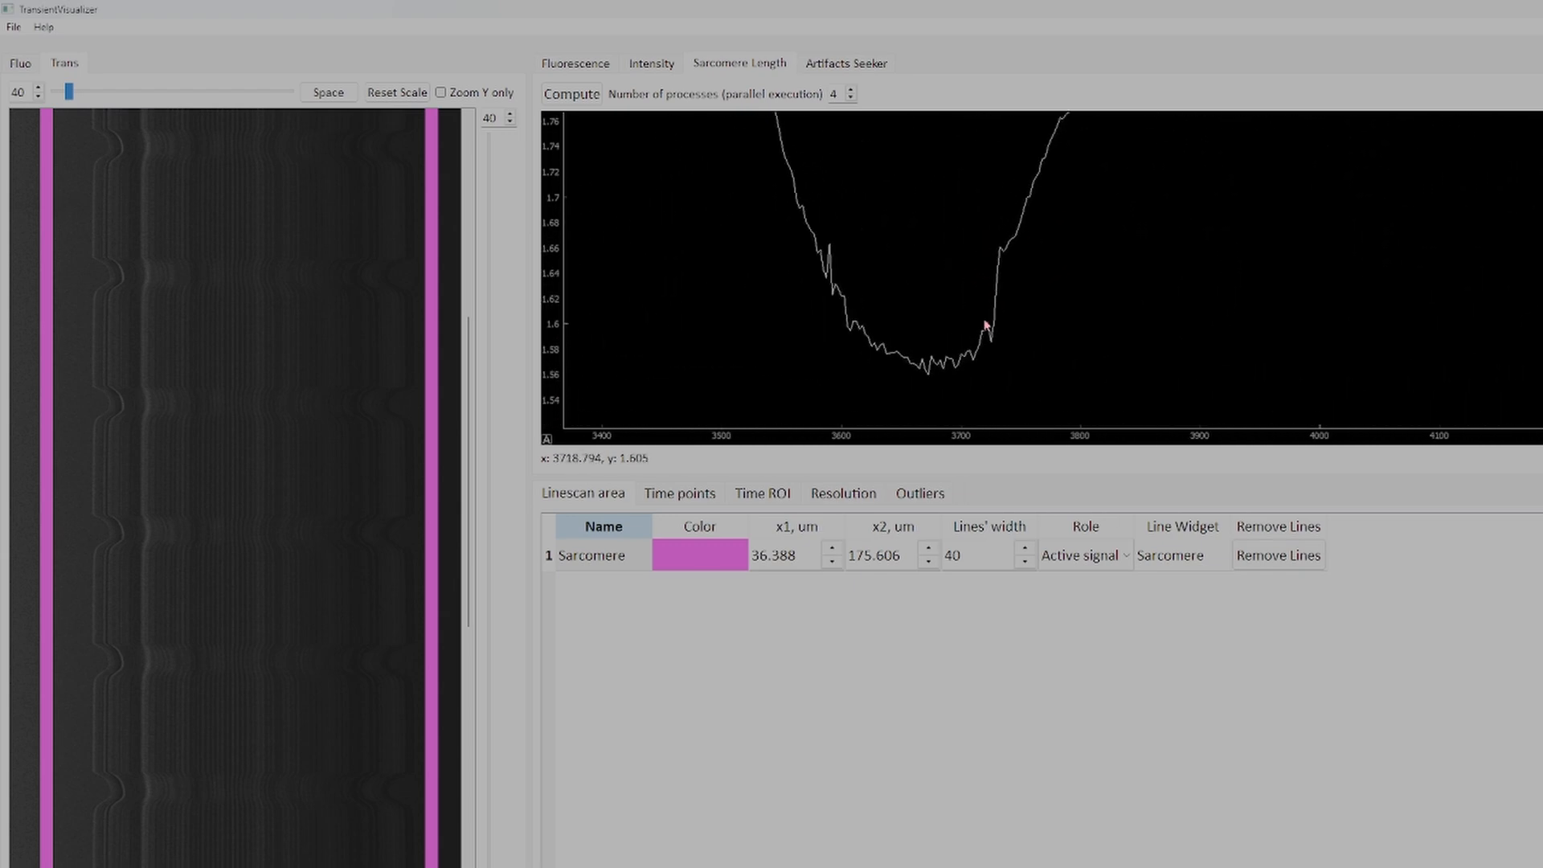
drag(1204, 304, 1194, 353)
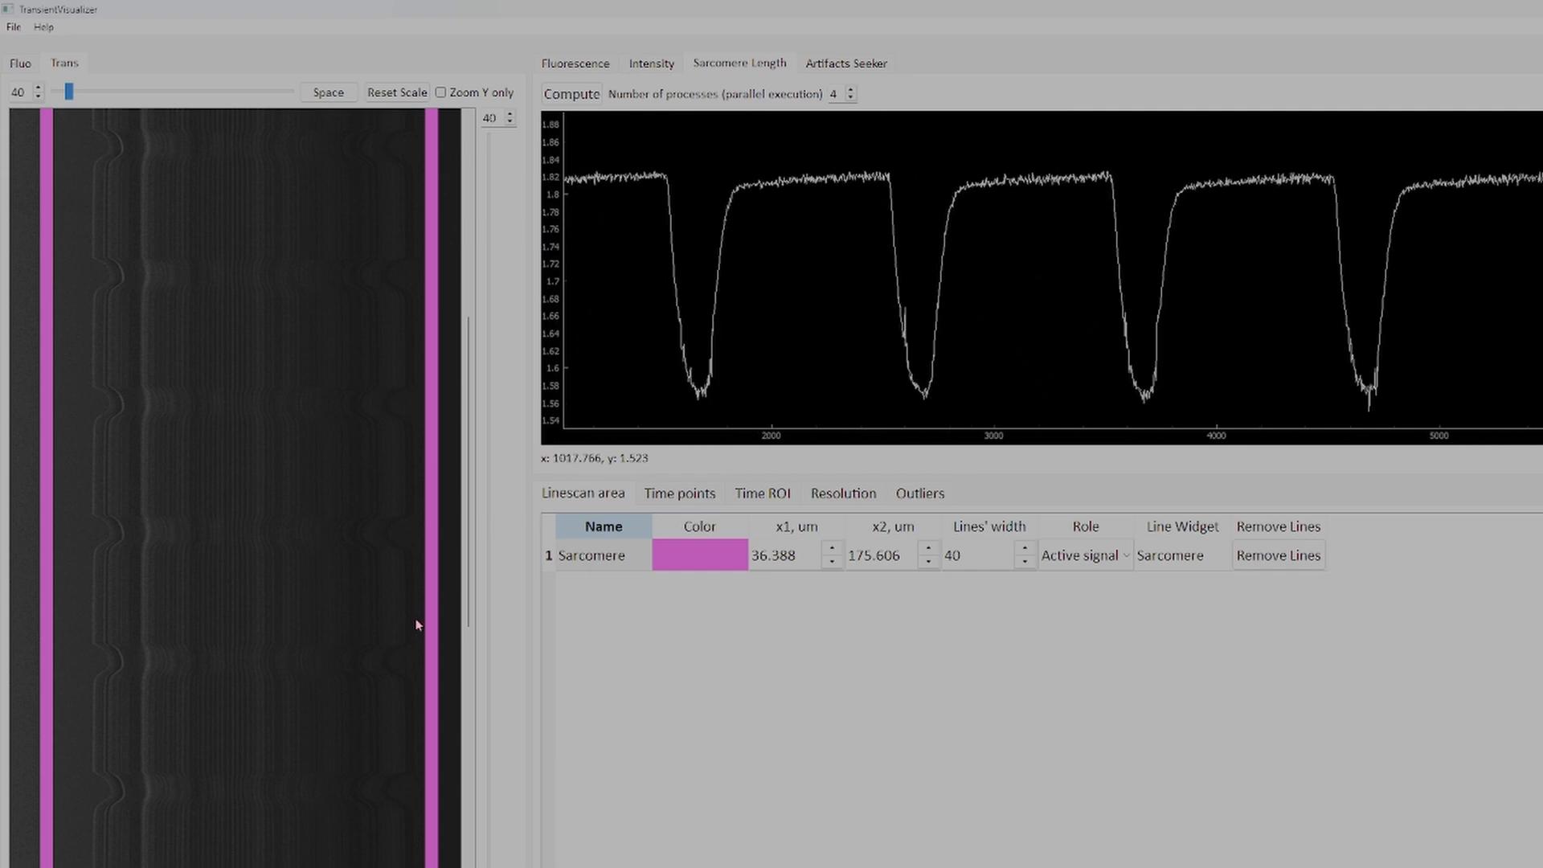
Step: Try moving the Sarcomere pair's second line inward to about 156.7 um and recompute the sarcomere length
drag(432, 679, 381, 683)
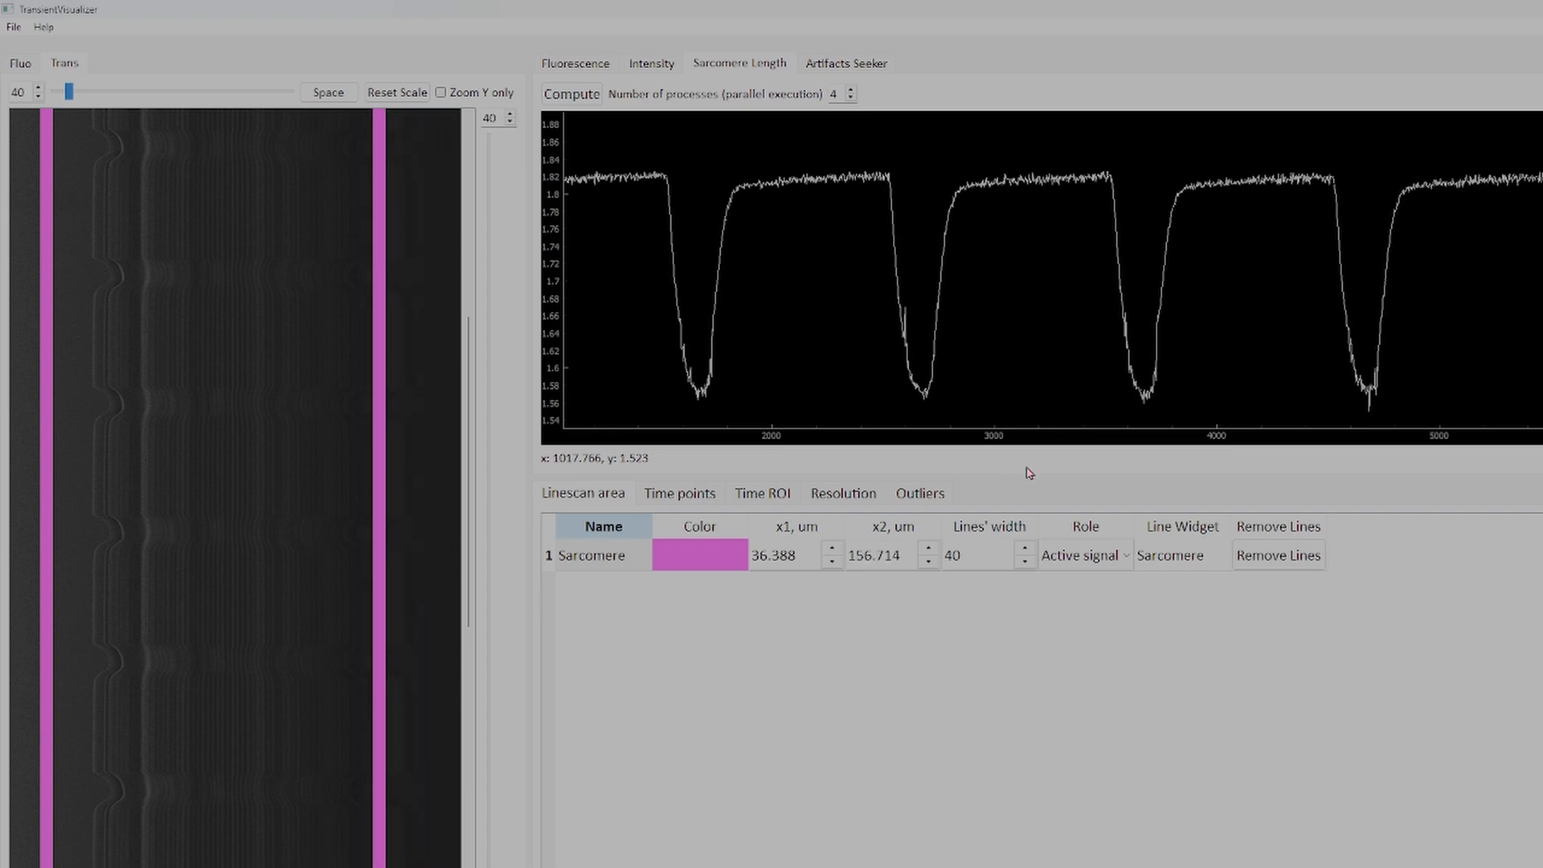
scroll(1165, 389, down, 5)
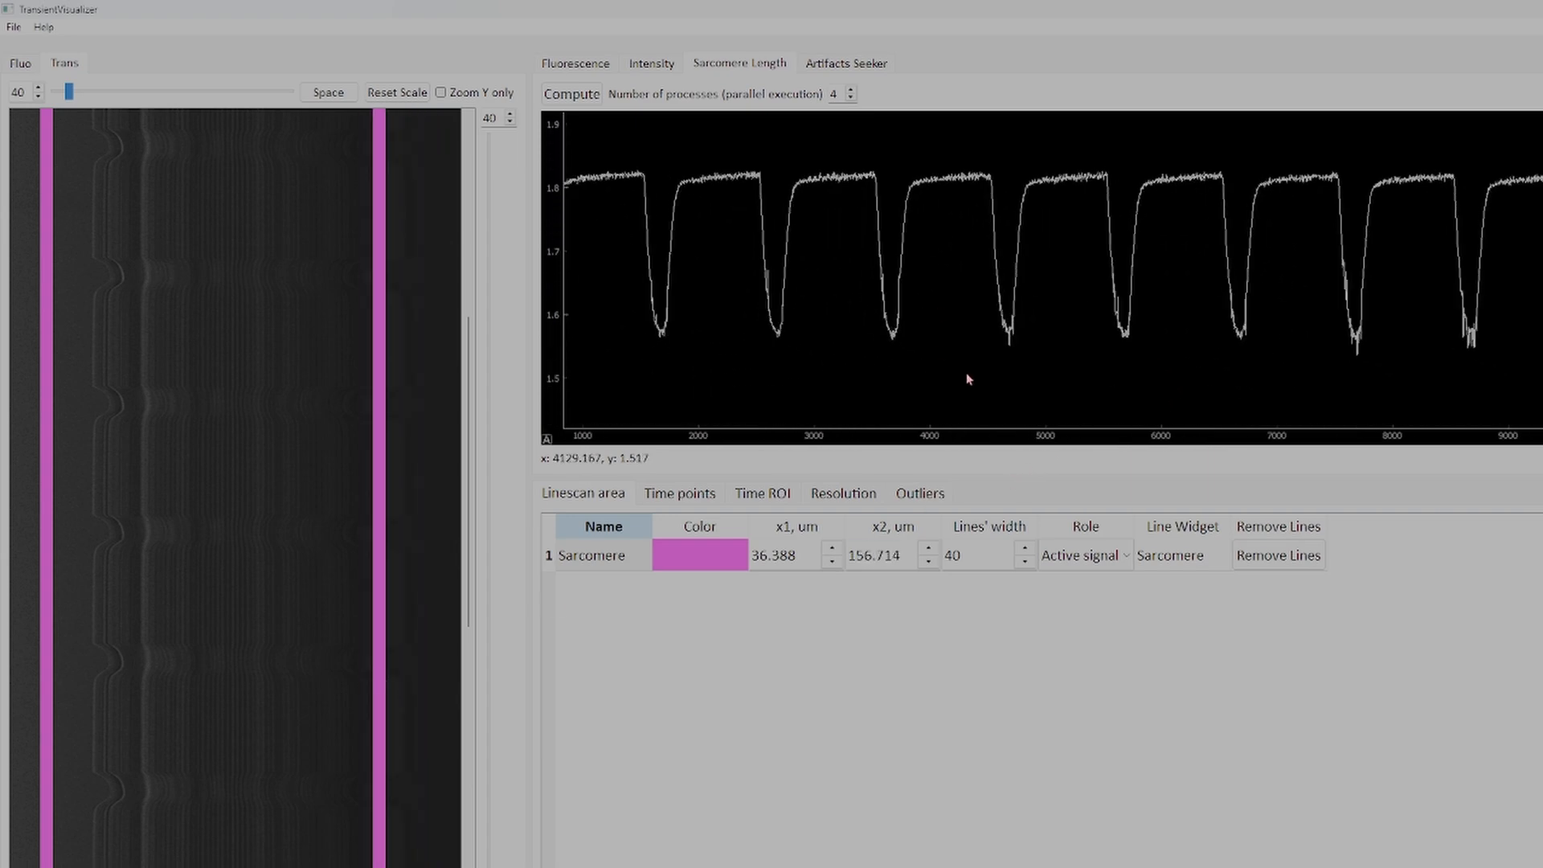
scroll(1034, 340, up, 6)
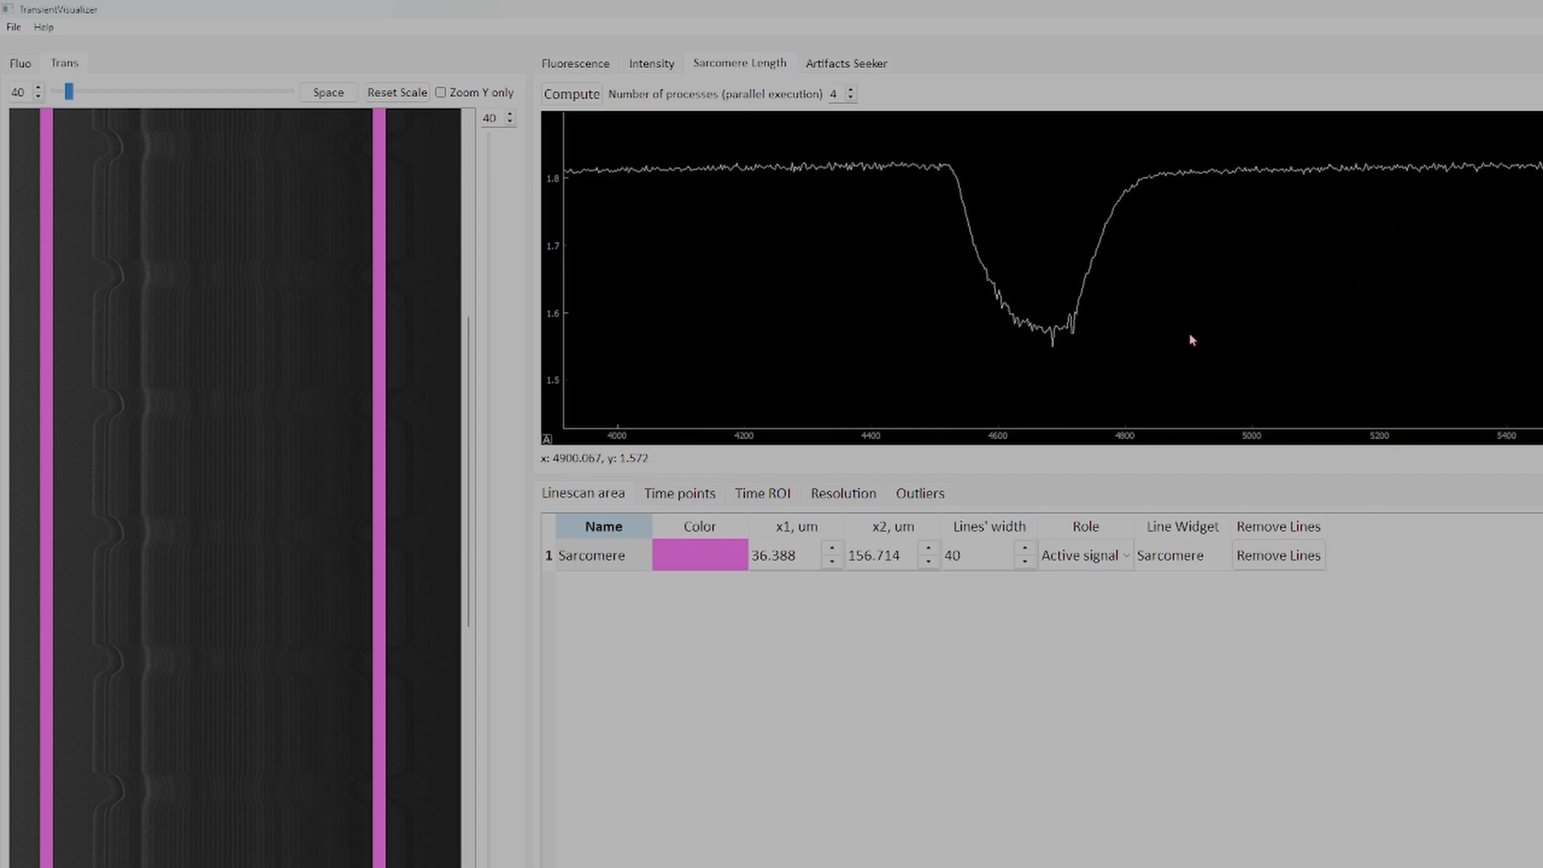
scroll(1192, 340, down, 10)
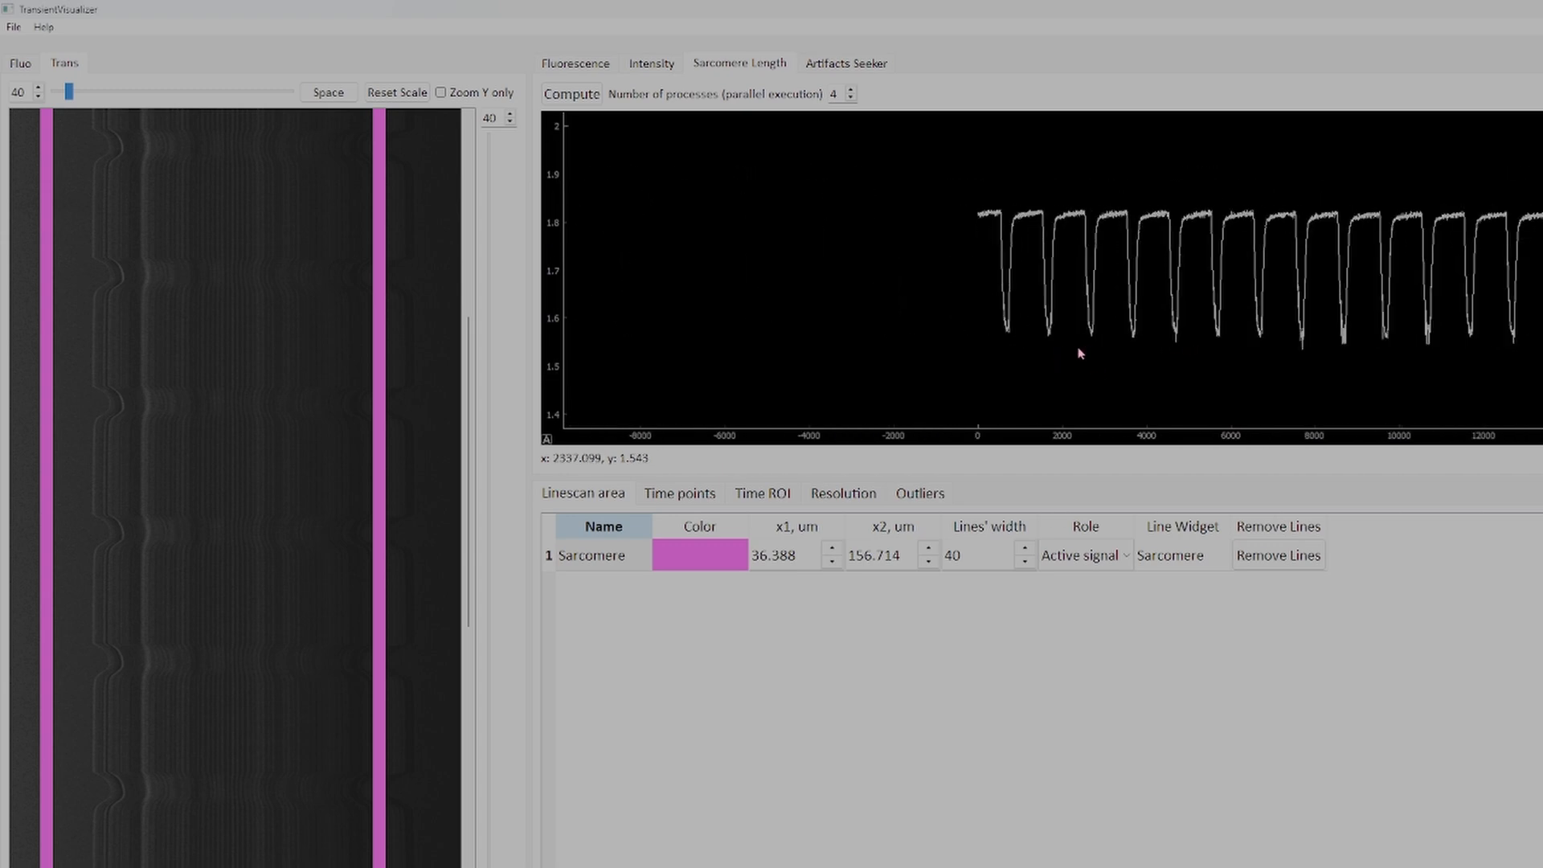
click(582, 101)
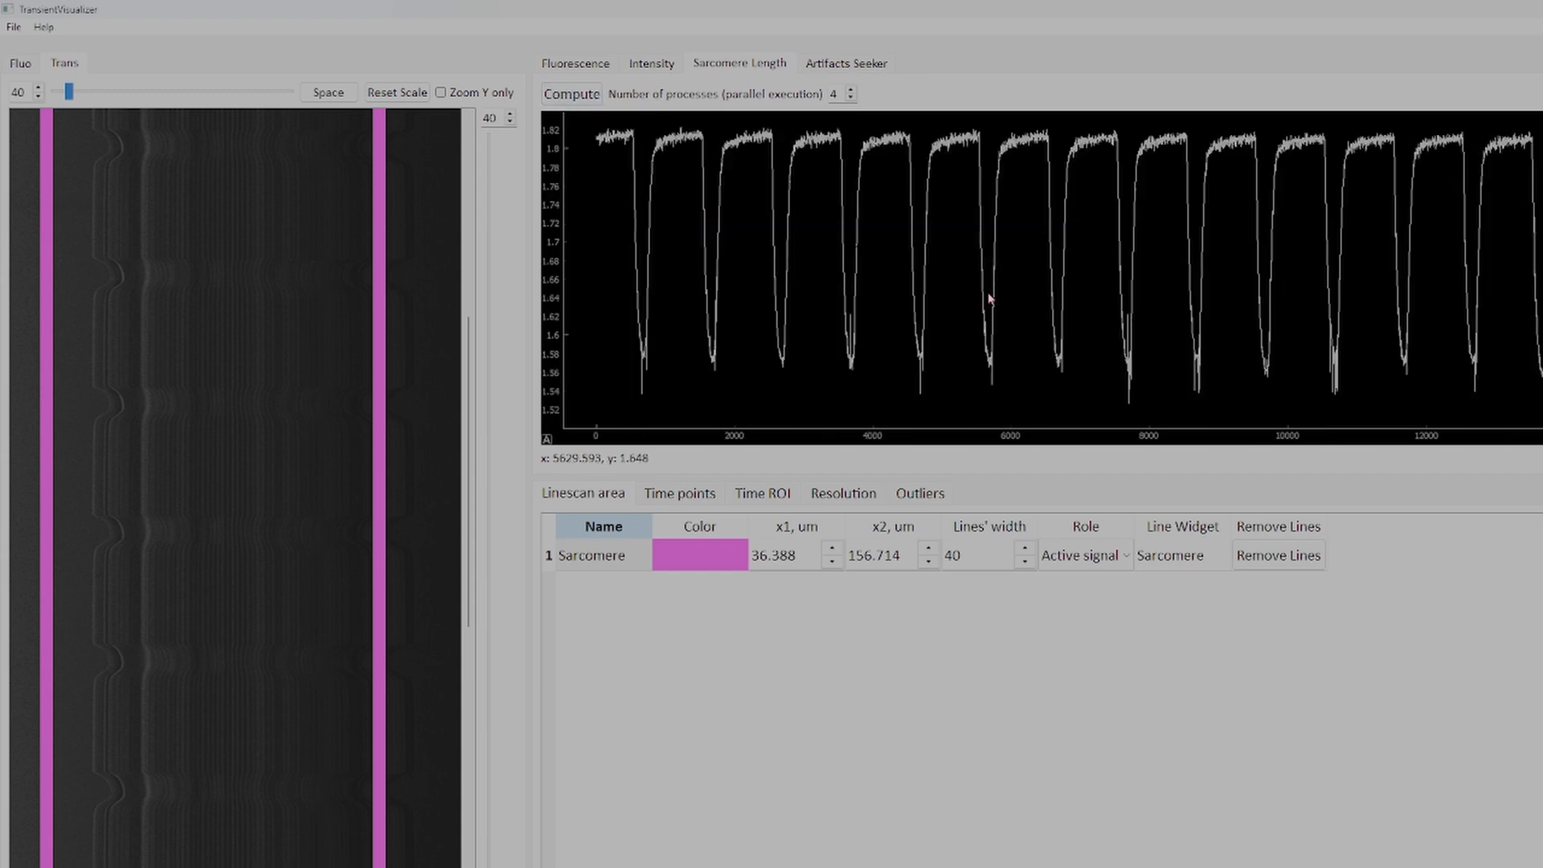
scroll(850, 354, up, 6)
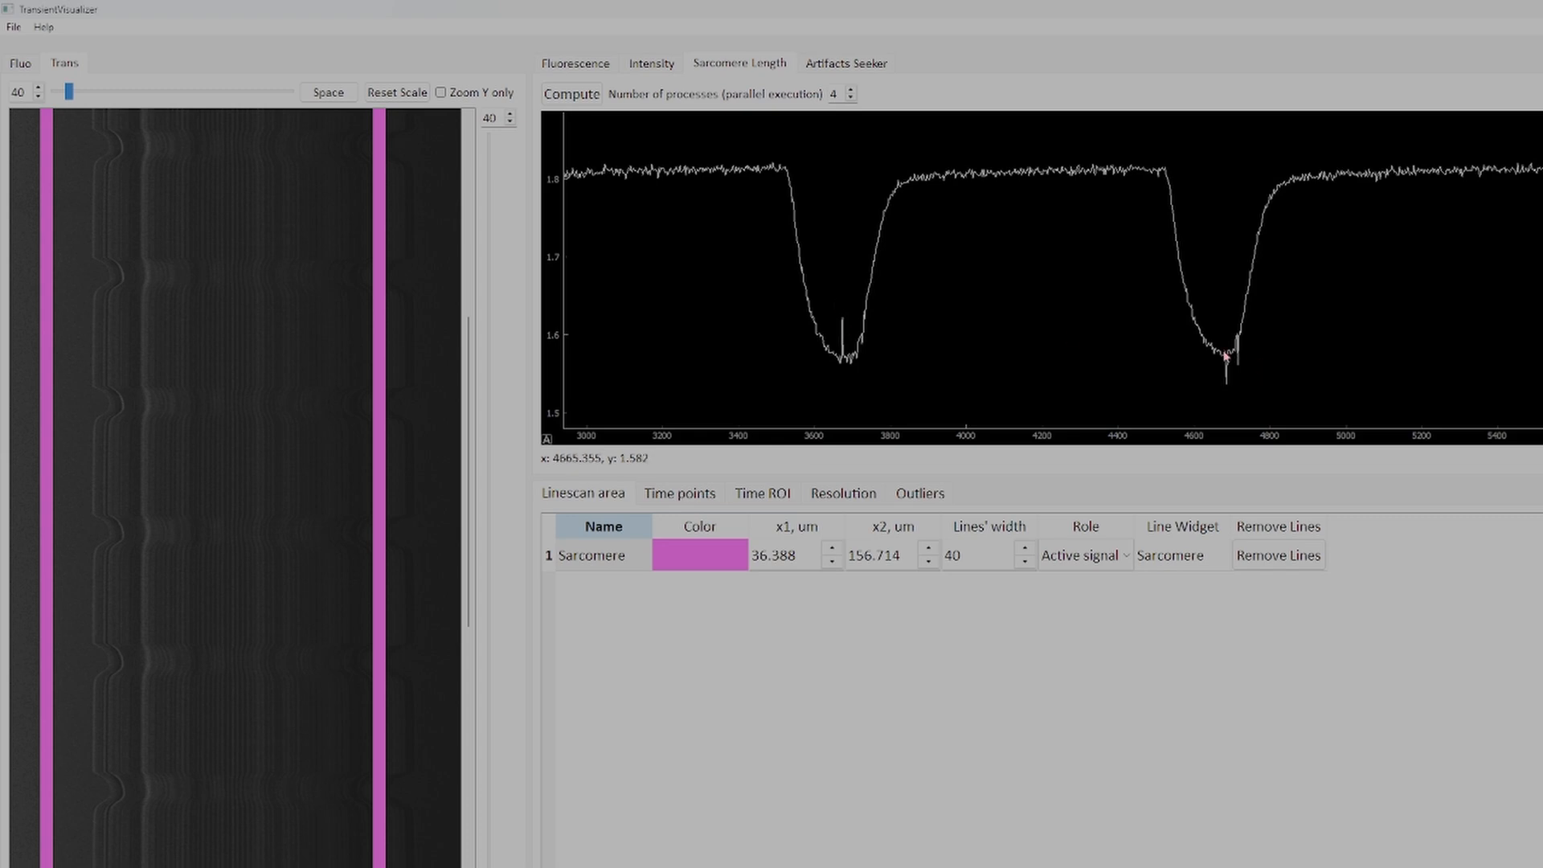
scroll(1223, 354, down, 5)
scroll(1198, 355, up, 4)
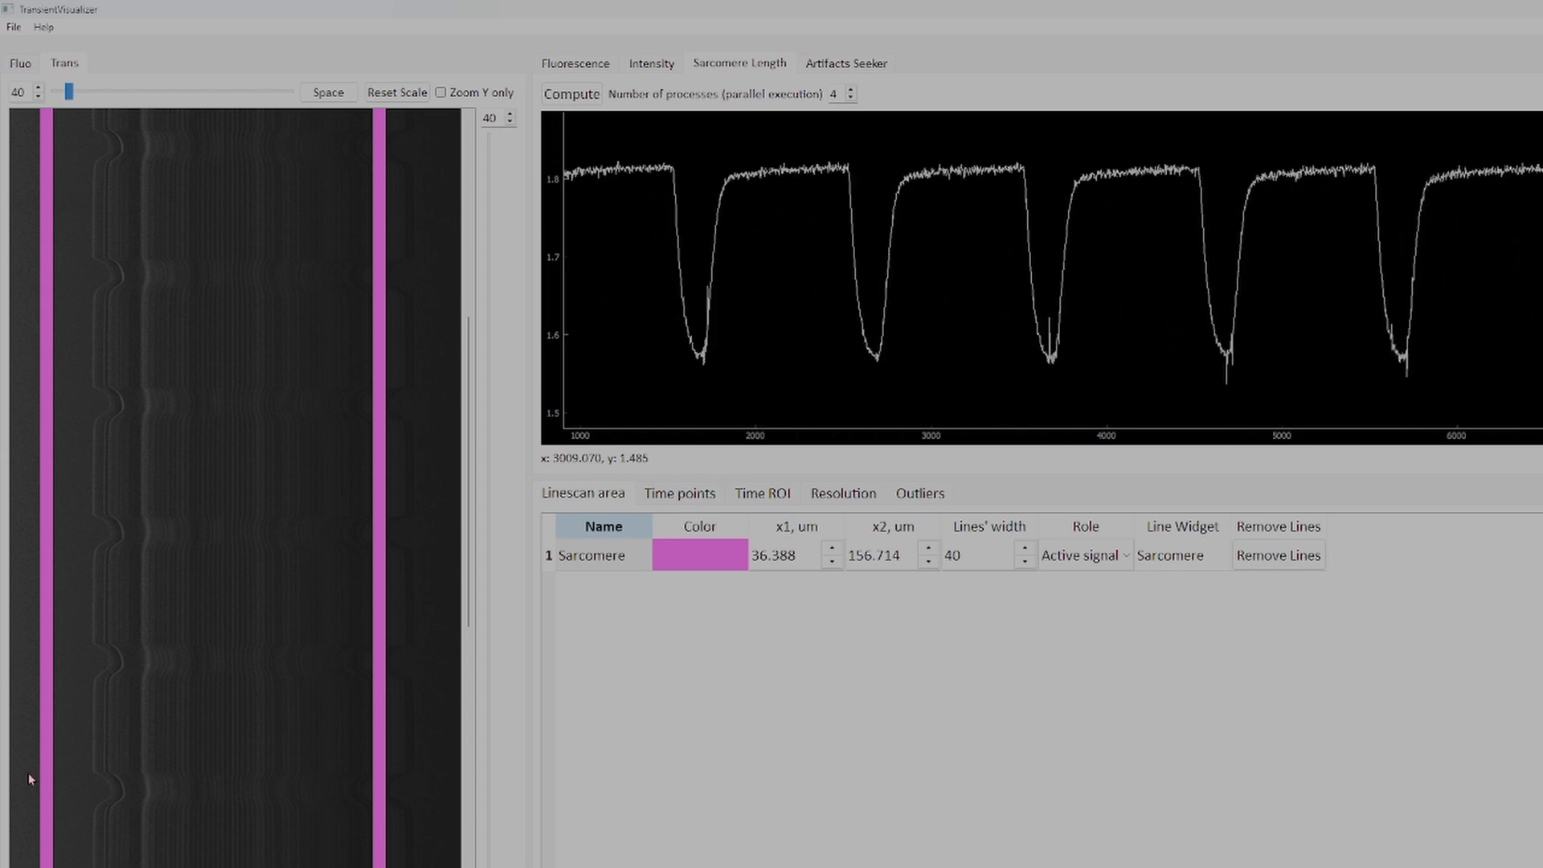
Step: Try moving the Sarcomere pair's first line inward to about 69.2 um and recompute the sarcomere length to inspect the troughs
drag(61, 790, 139, 793)
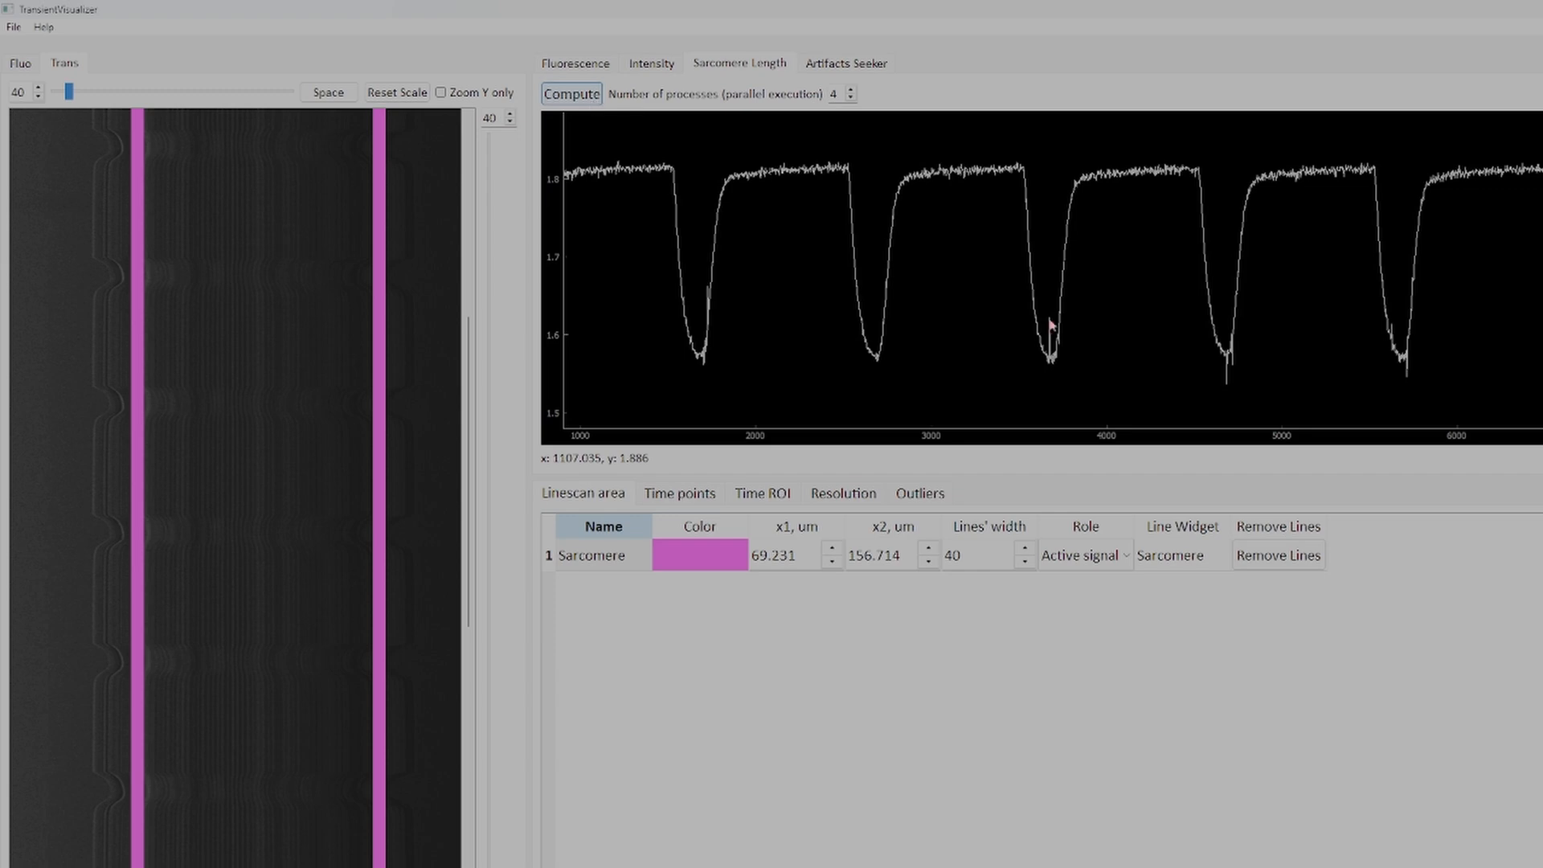
scroll(1264, 344, down, 3)
scroll(1286, 349, up, 6)
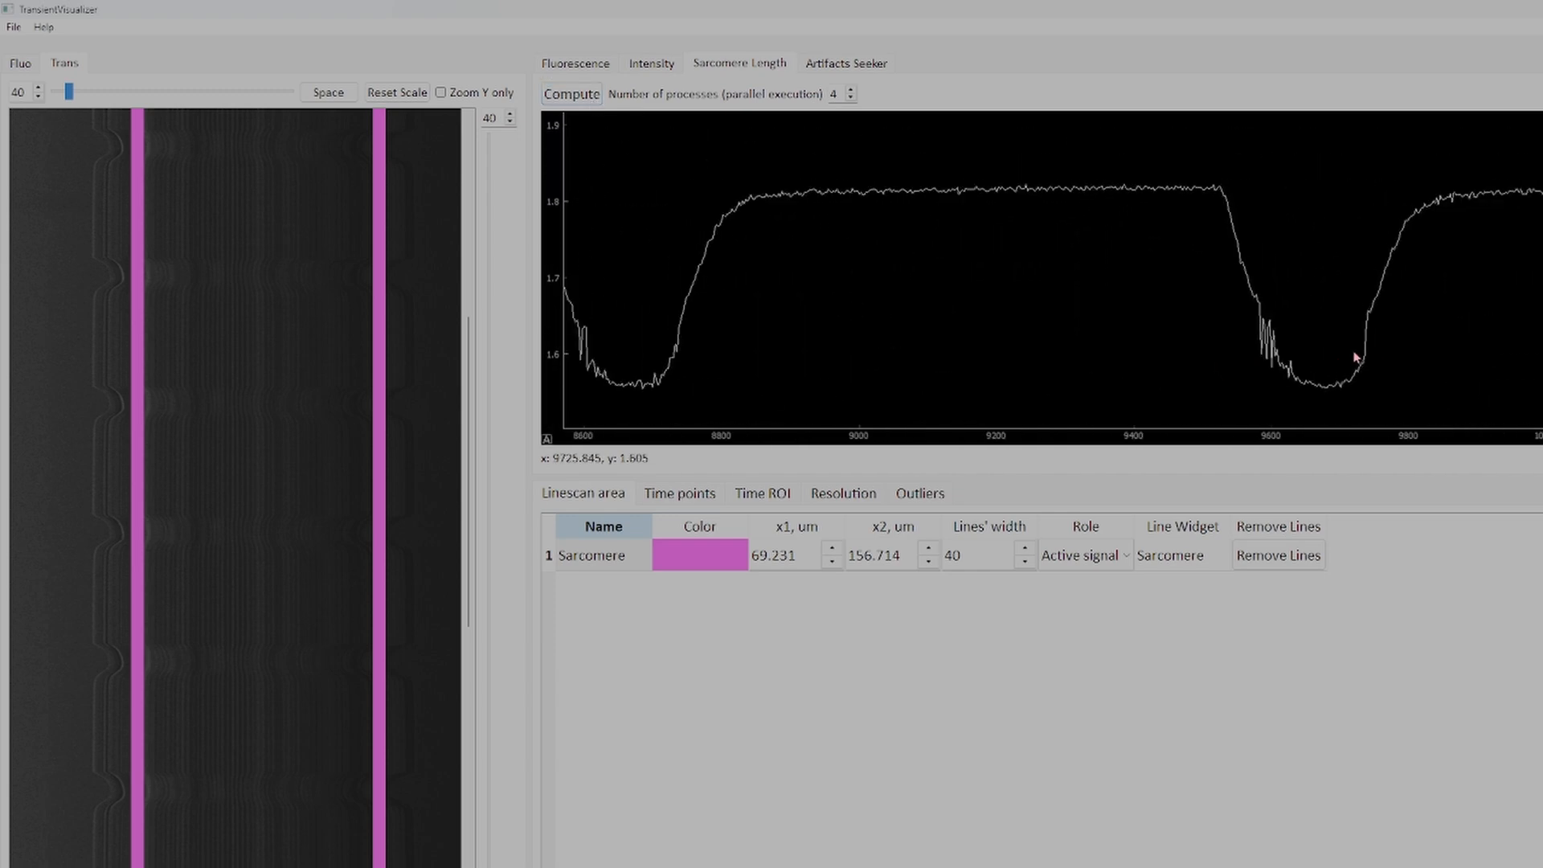
scroll(1357, 356, down, 5)
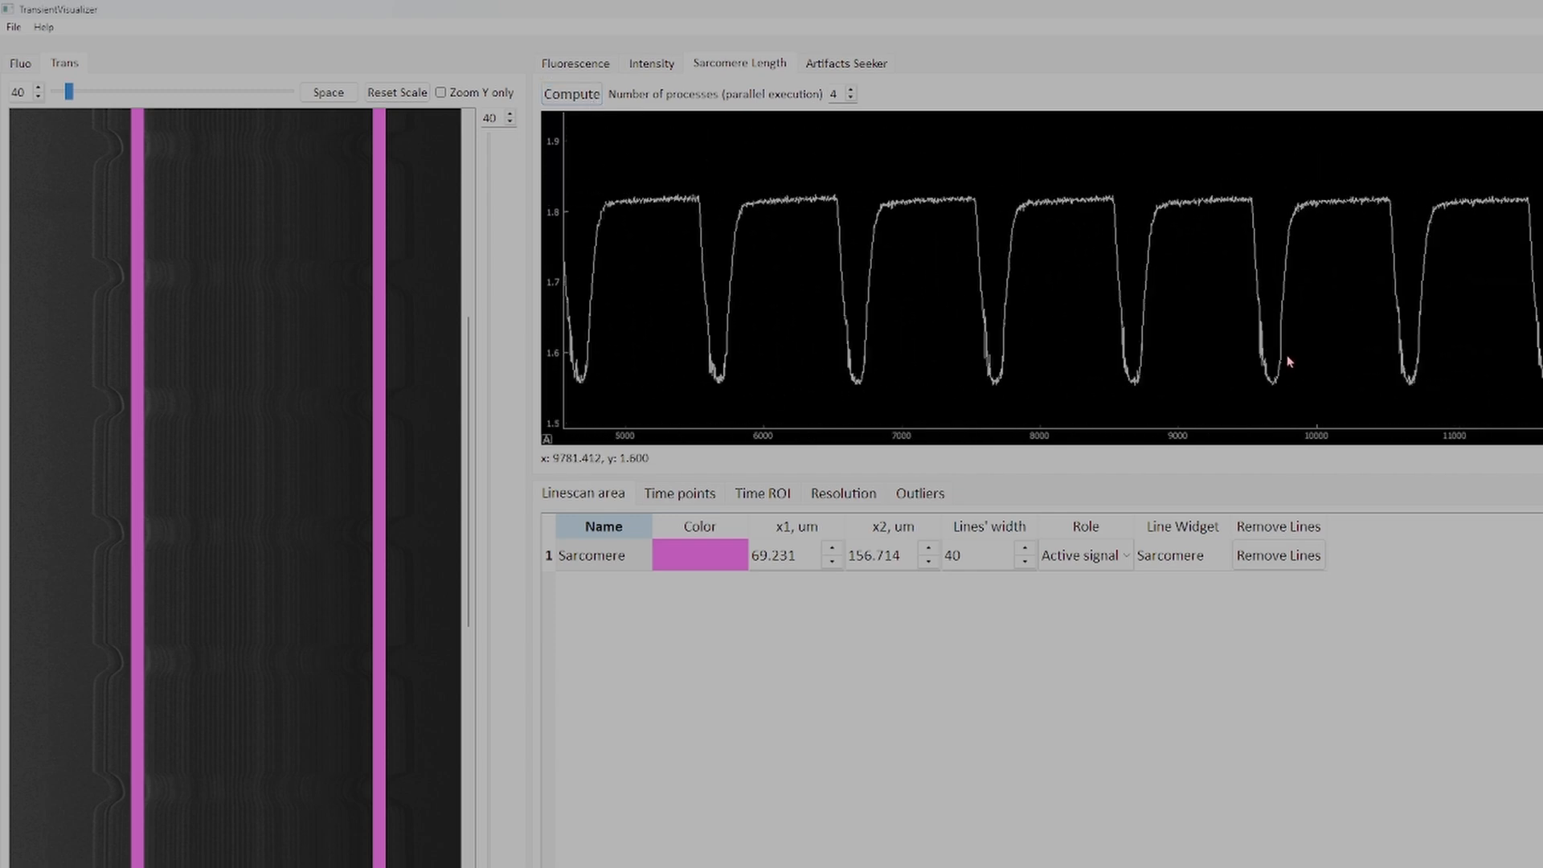
scroll(1289, 355, up, 3)
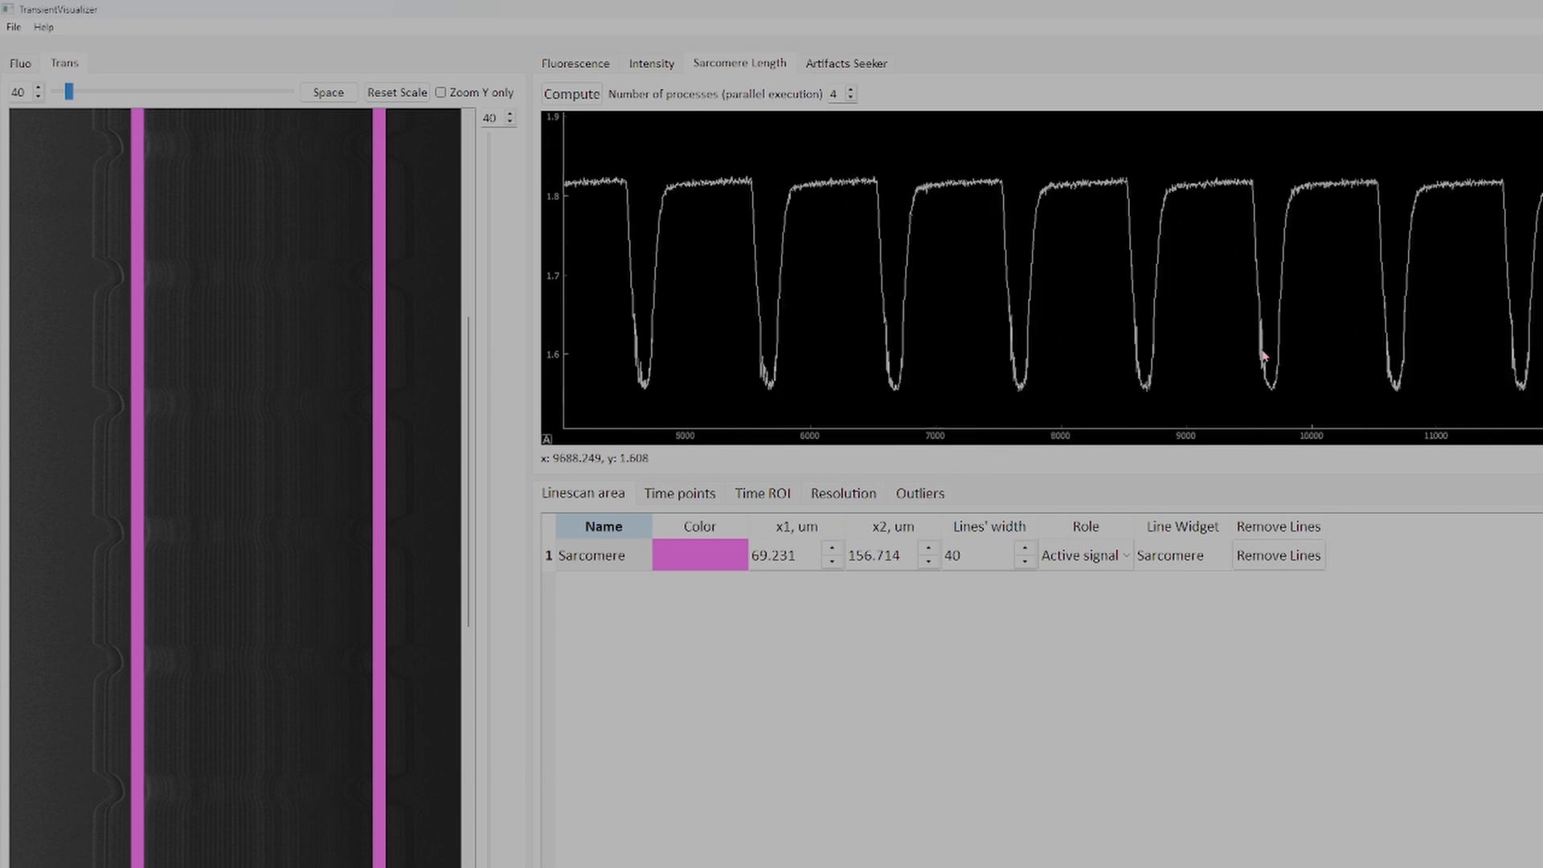
scroll(1197, 373, down, 5)
scroll(1299, 389, up, 8)
scroll(1294, 386, up, 1)
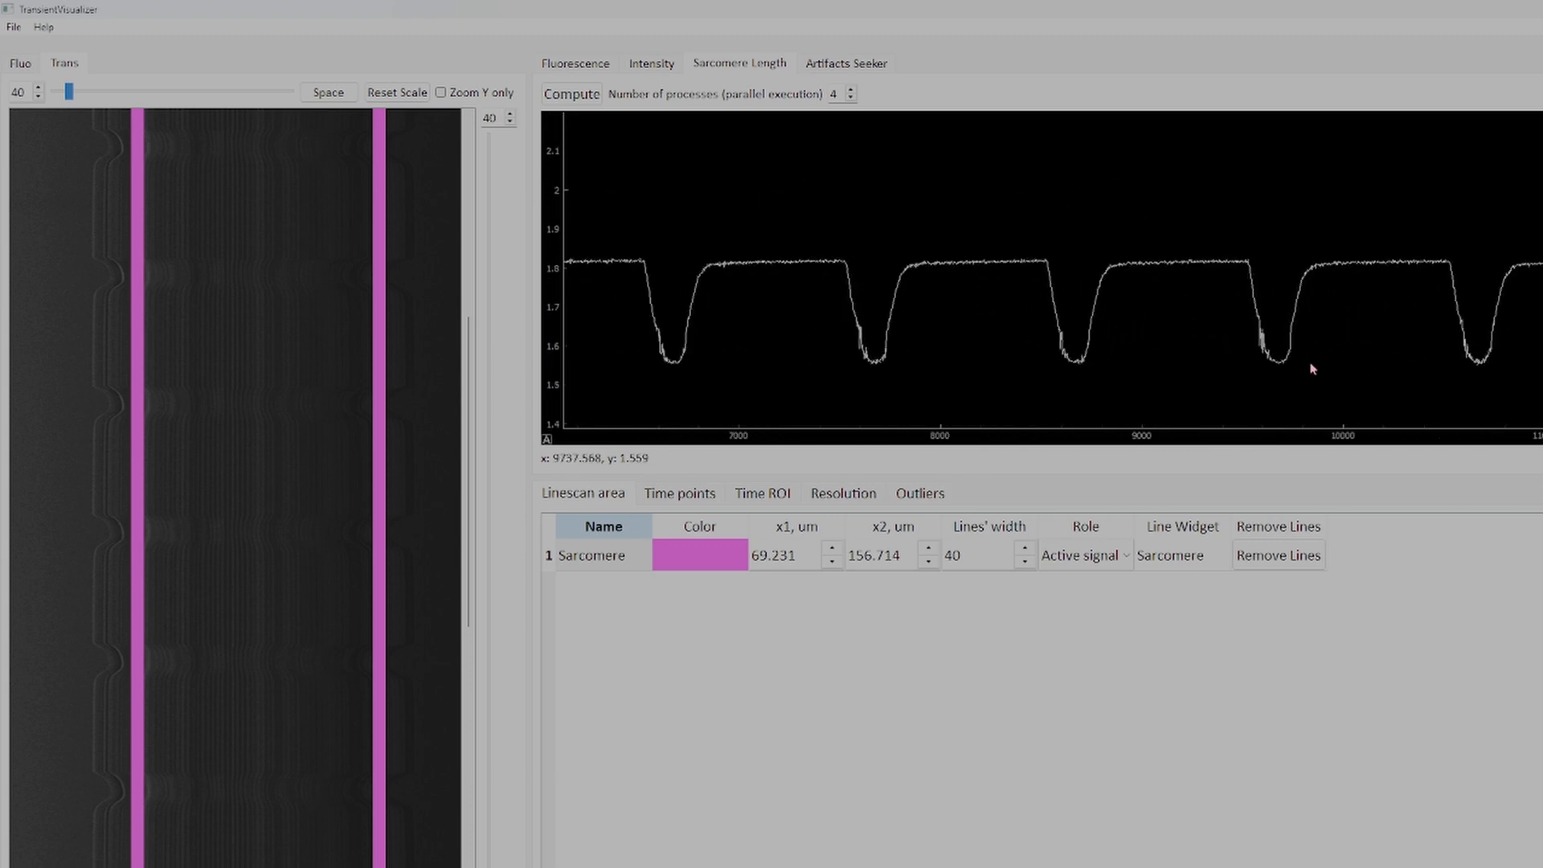
scroll(1374, 345, up, 10)
scroll(1398, 330, down, 2)
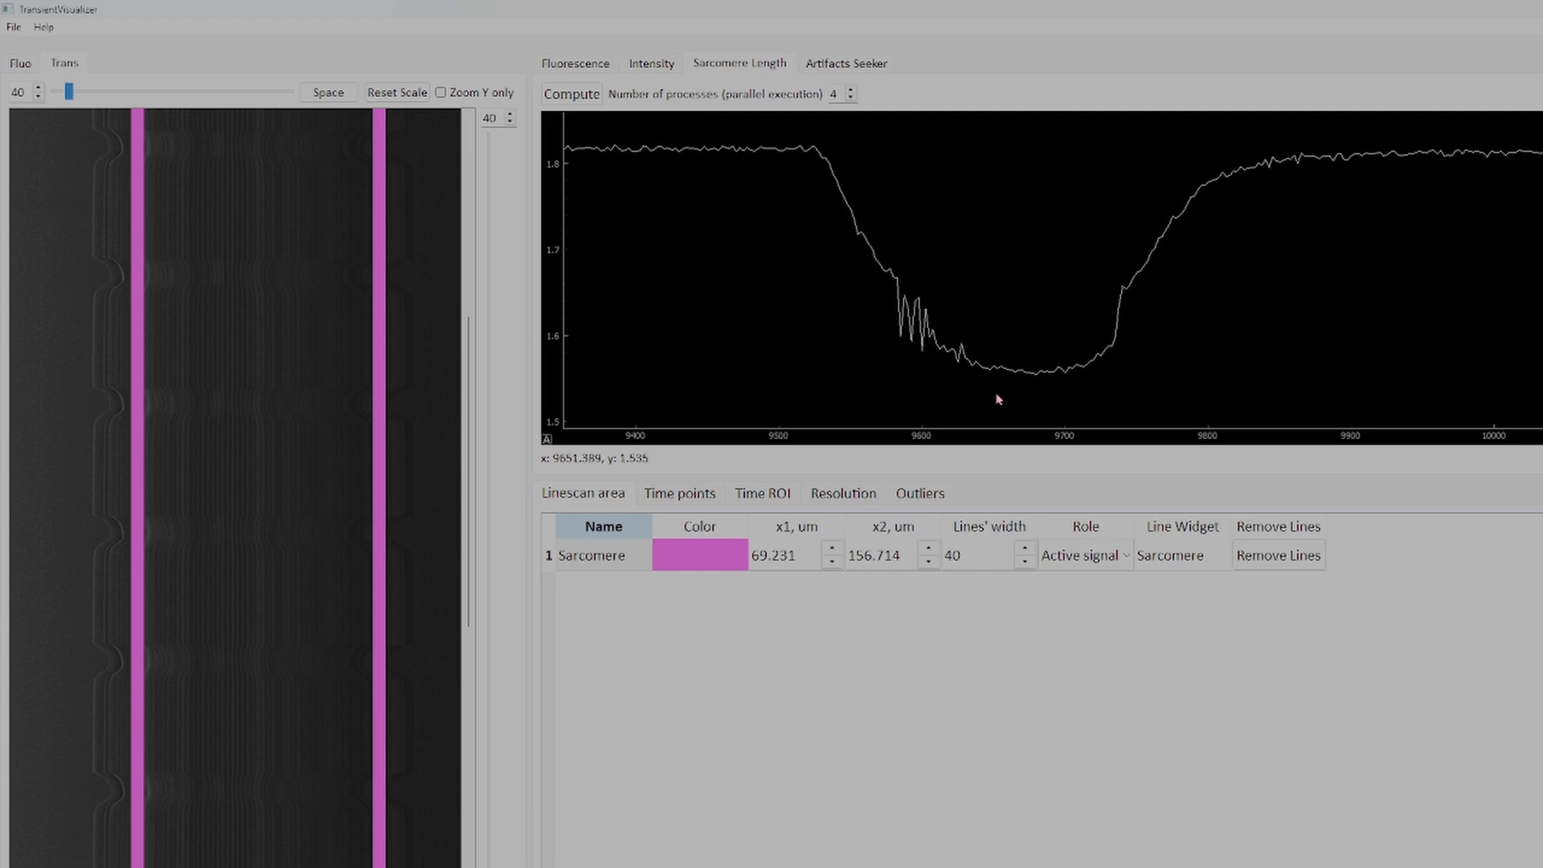
Step: Move the Sarcomere pair's second line further inward to about 133.5 um and recompute the sarcomere length
drag(395, 596, 317, 598)
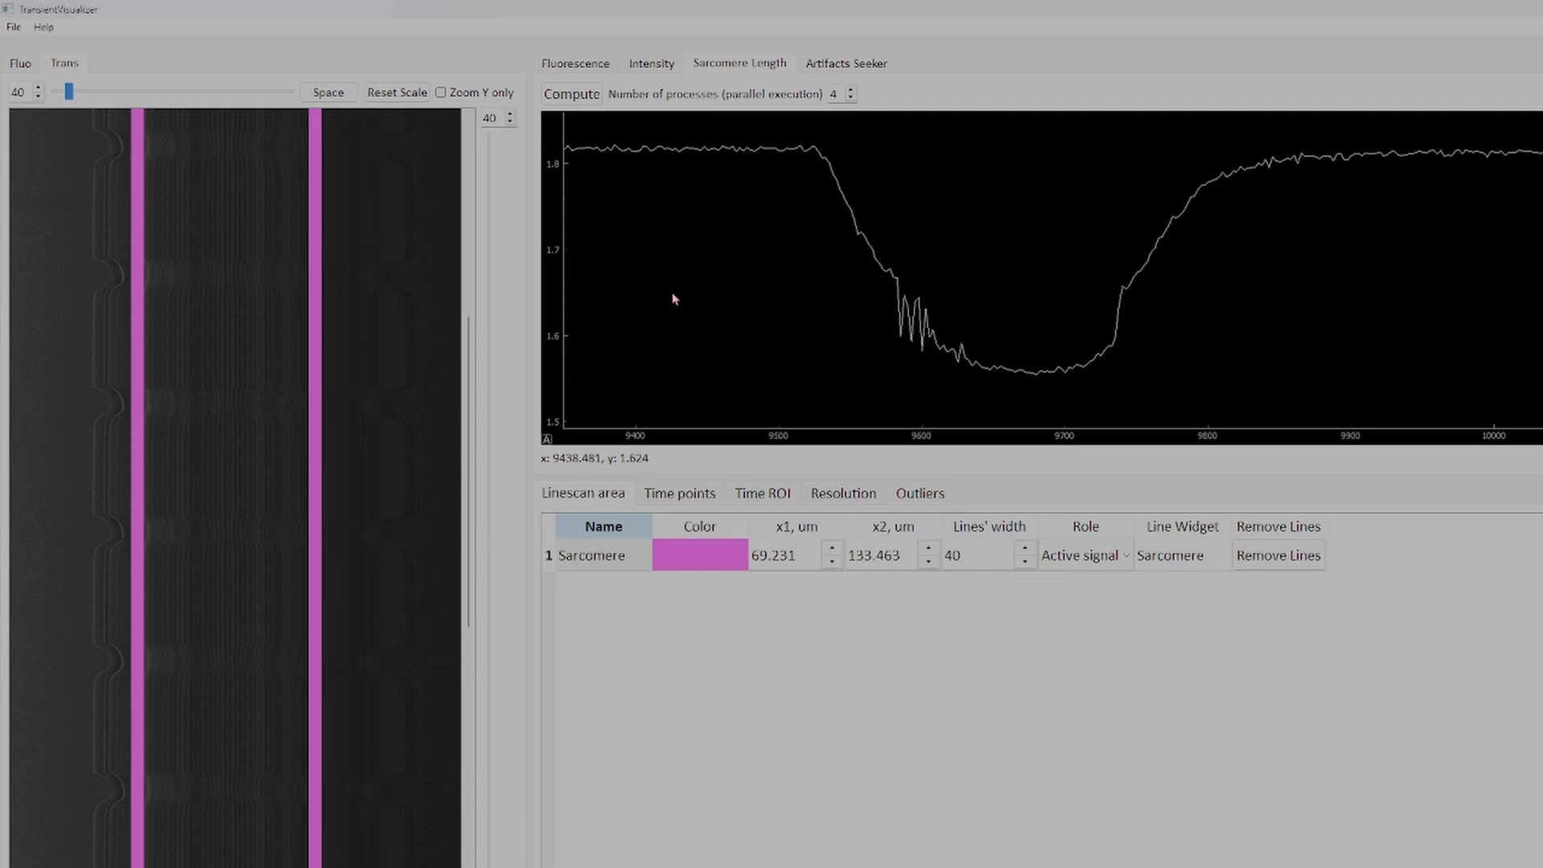
click(581, 105)
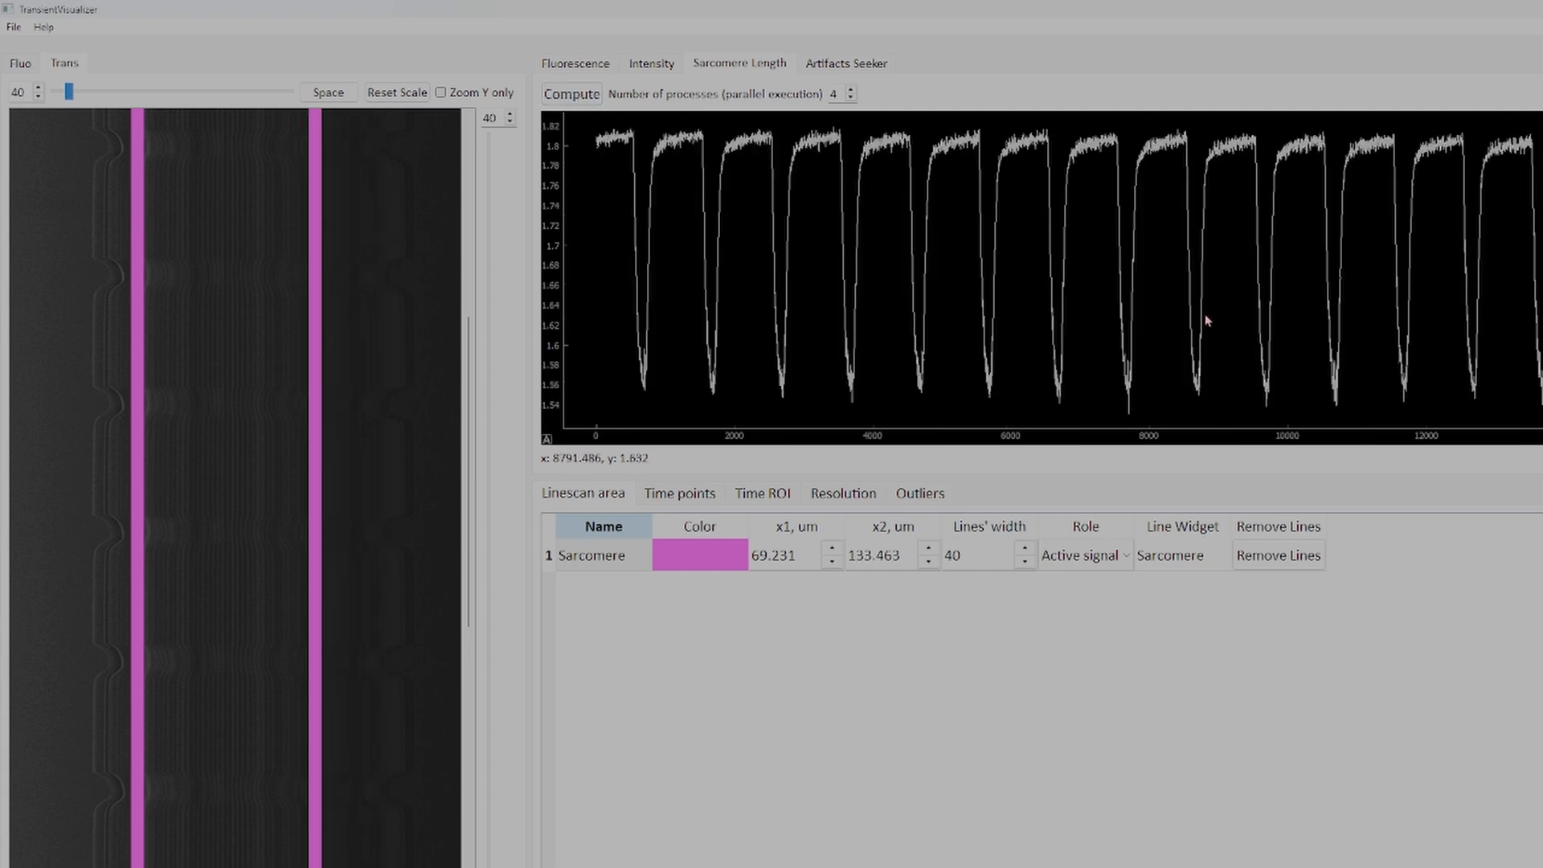
scroll(1286, 325, up, 5)
scroll(1305, 330, down, 5)
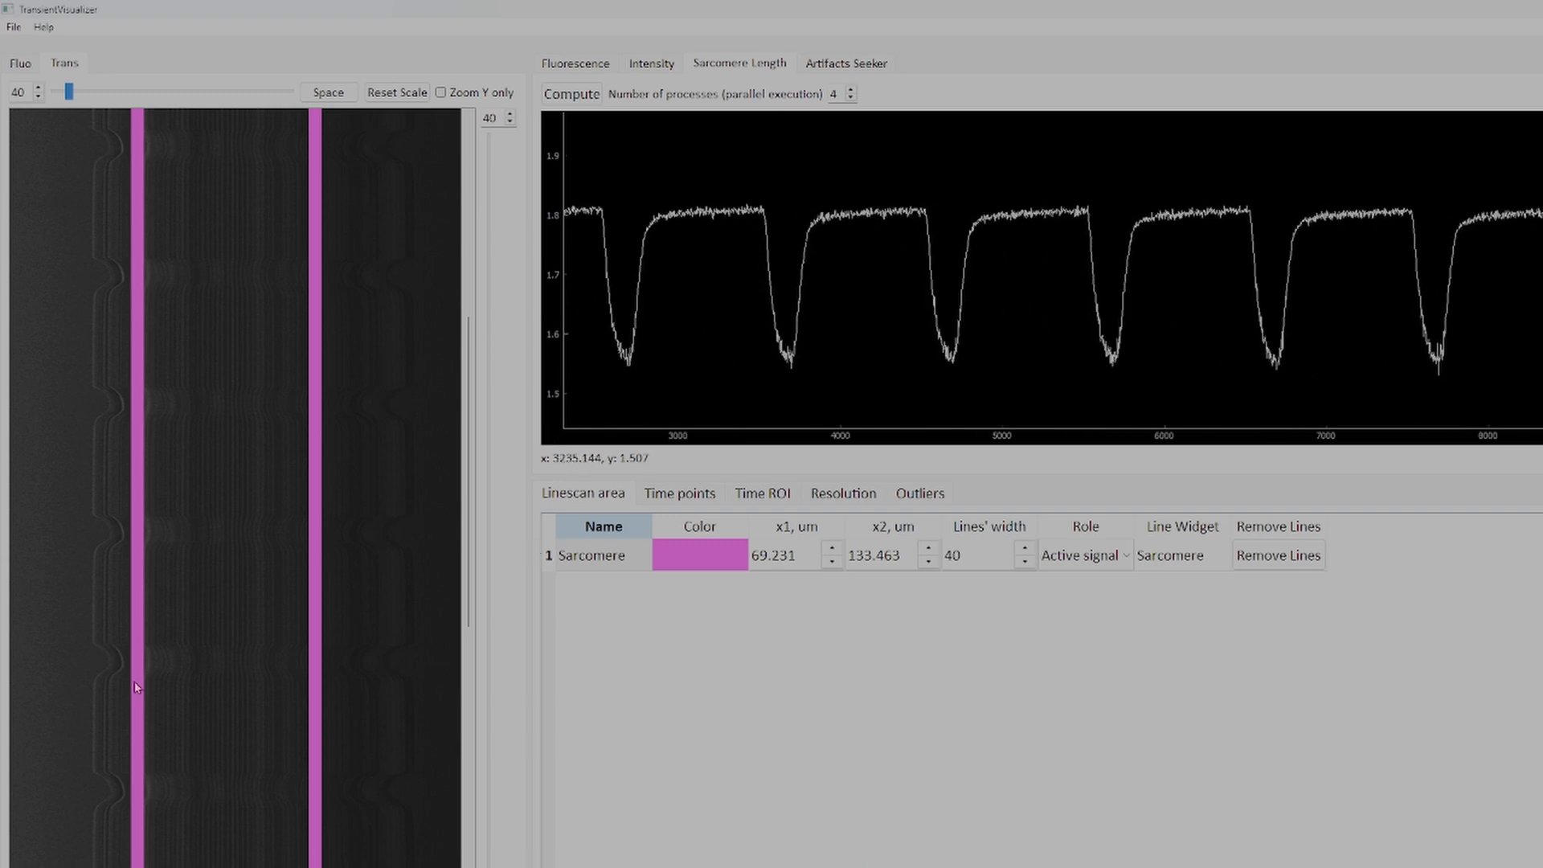
Step: Try the first Sarcomere line at the moving cell edge, about 55.0 um, and recompute the sarcomere length
drag(136, 687, 100, 687)
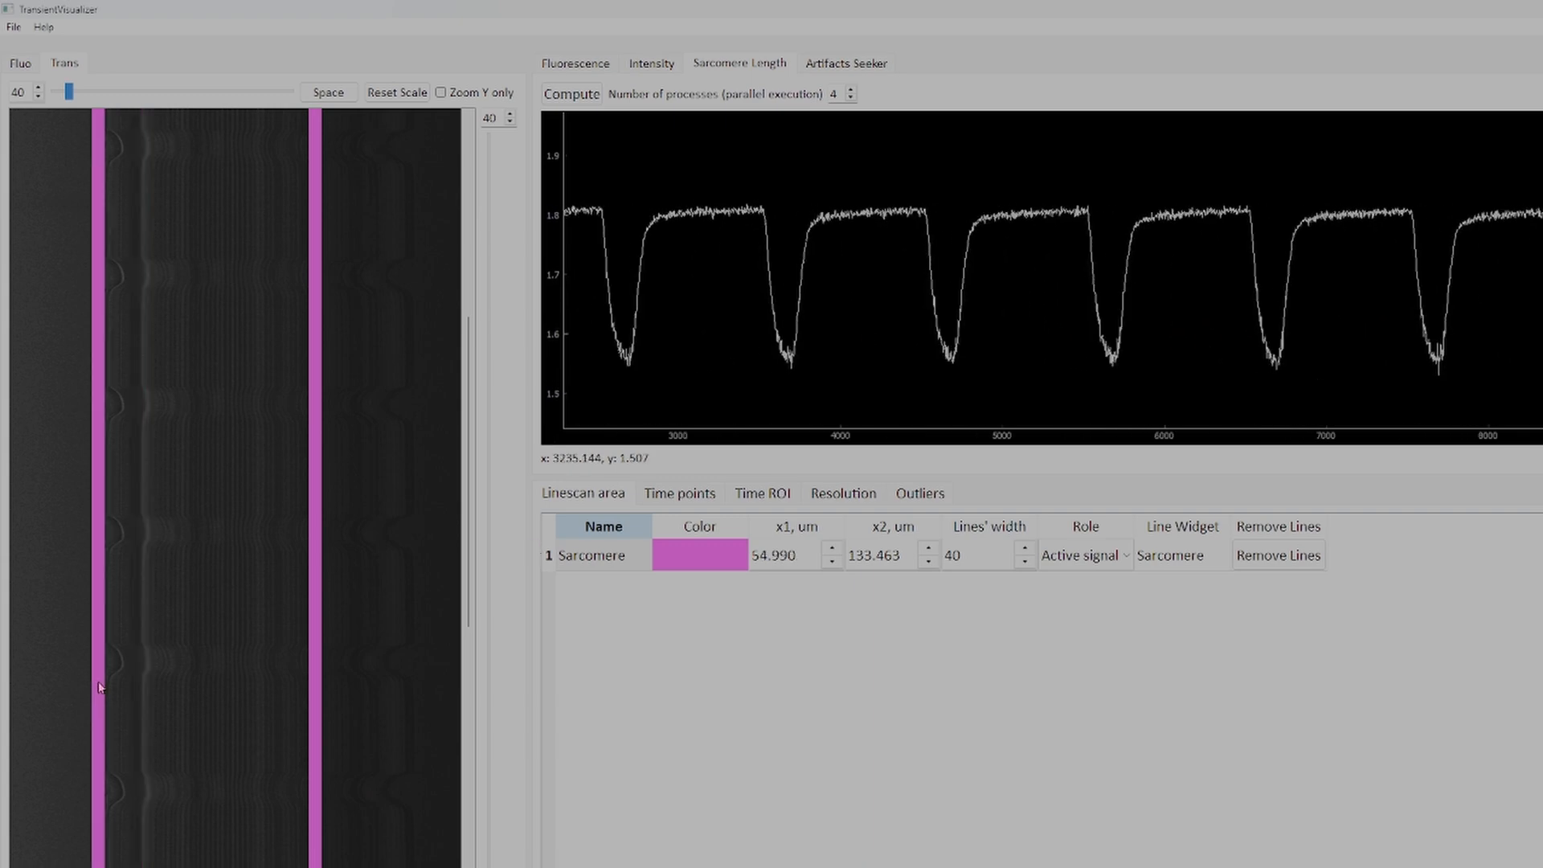
click(571, 94)
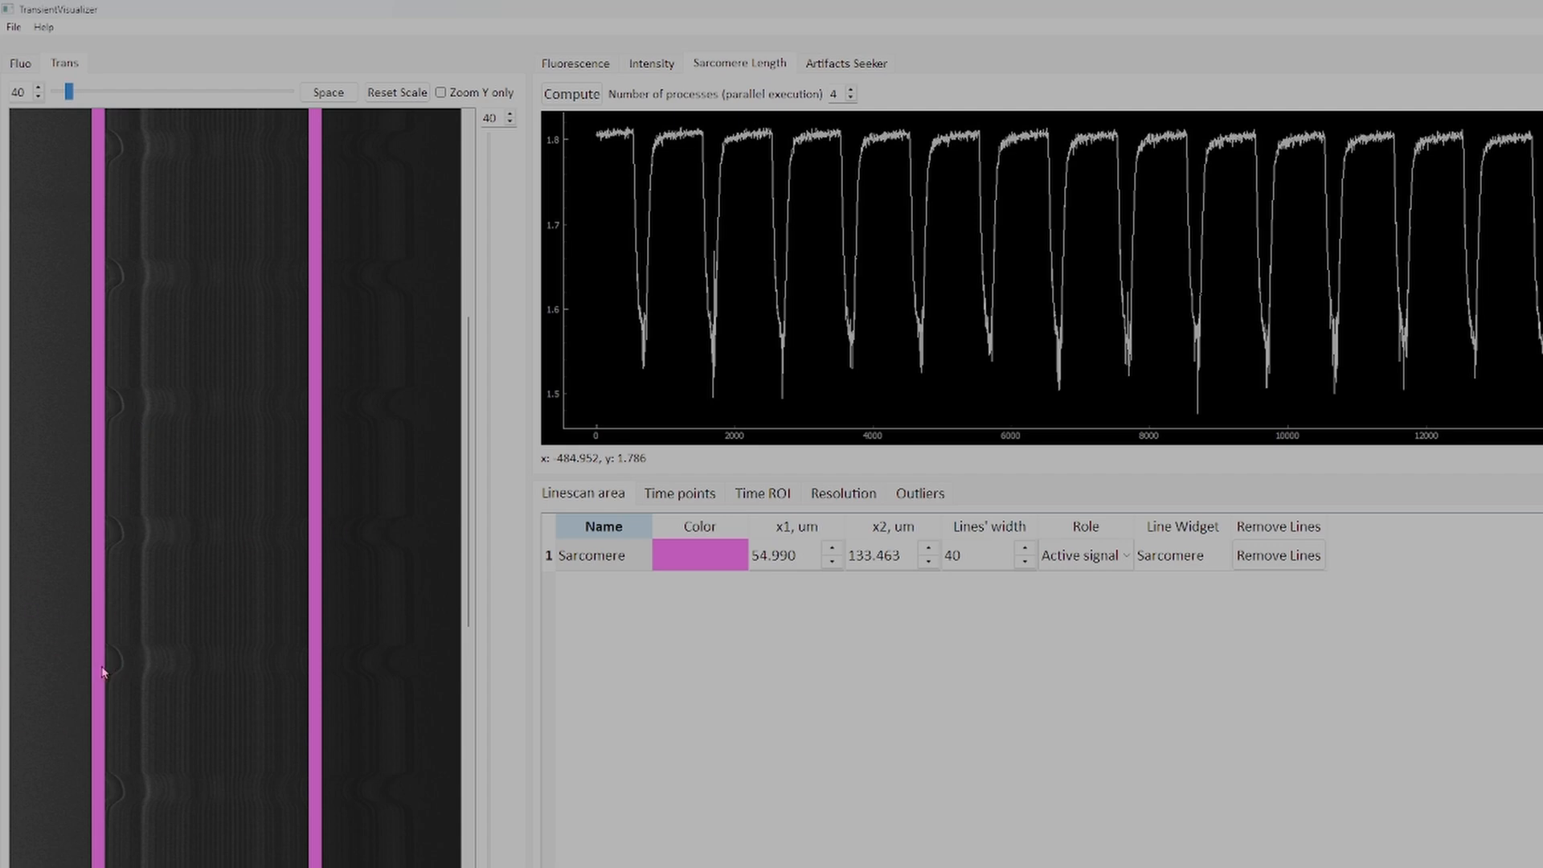
drag(1086, 327, 1116, 339)
Step: Move the first Sarcomere line into the cell's interior at about 80.9 um and recompute the sarcomere length to check the trace
drag(100, 609, 171, 611)
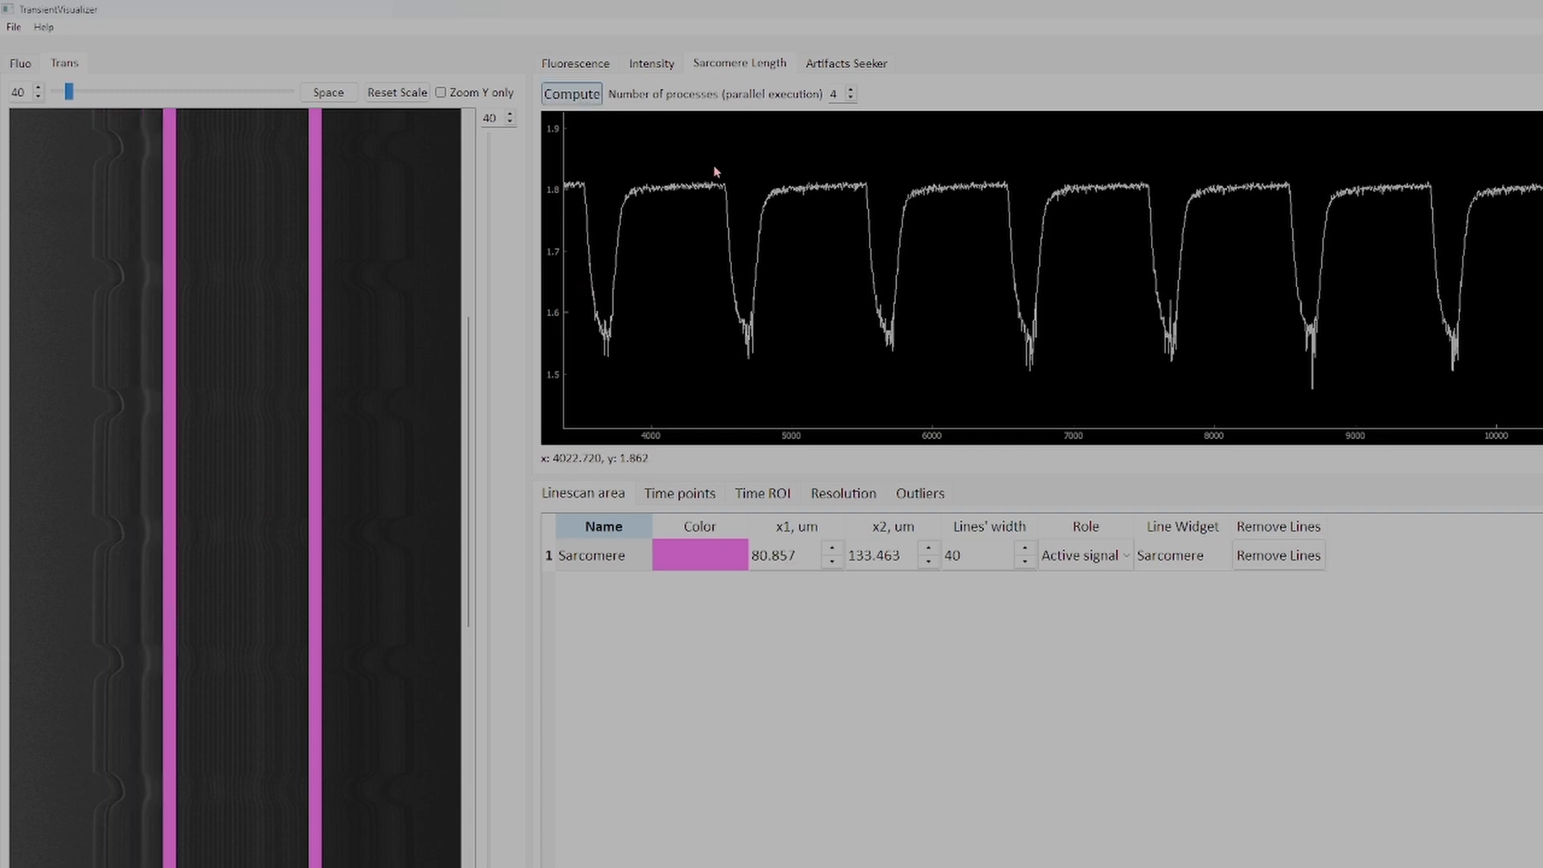
scroll(844, 303, up, 10)
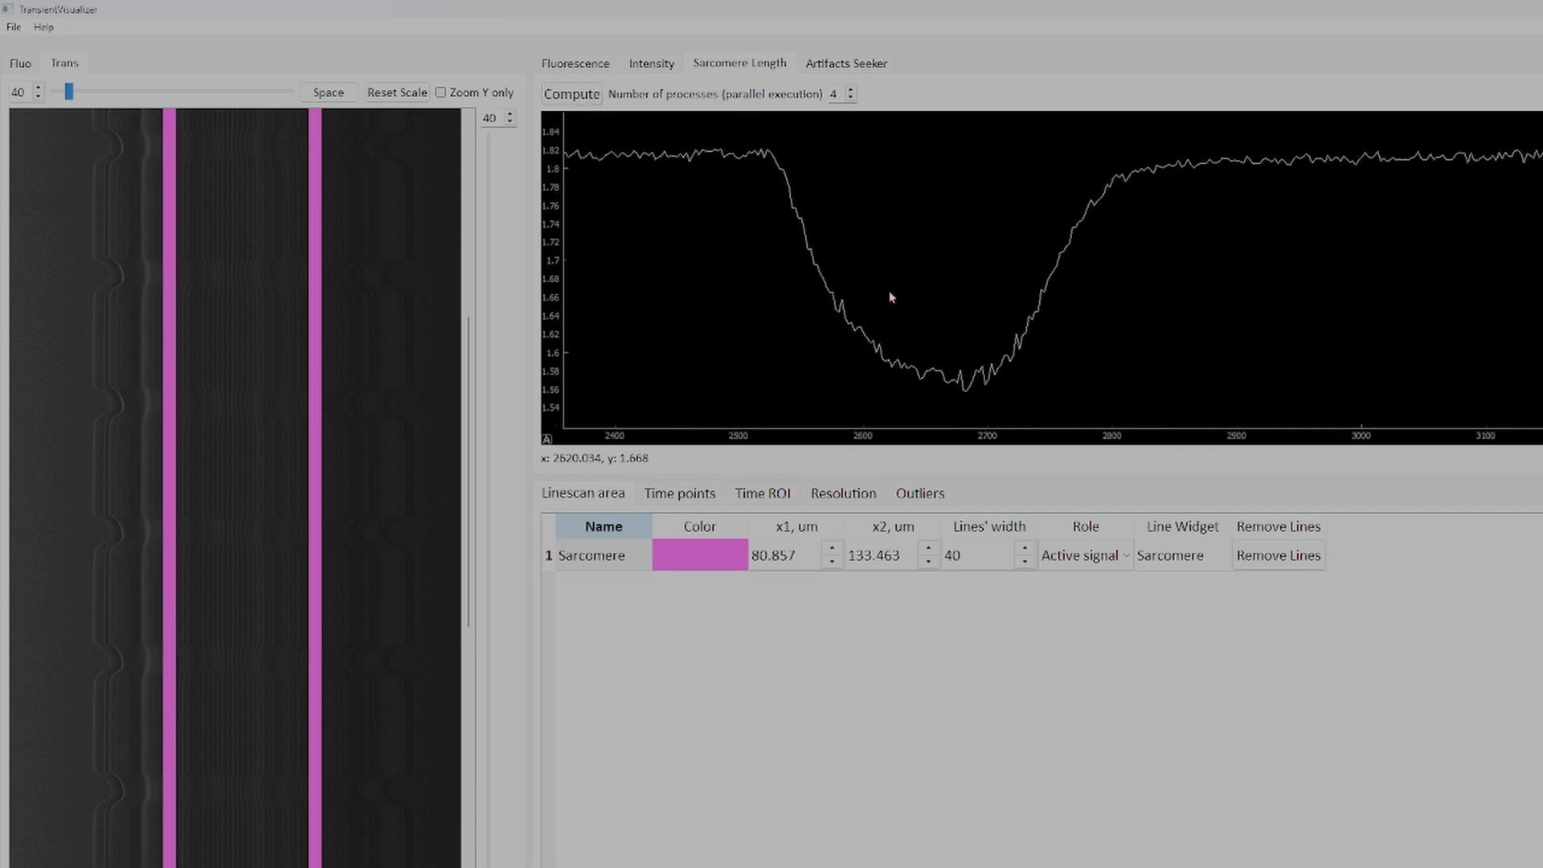
scroll(891, 297, down, 10)
scroll(1464, 321, up, 6)
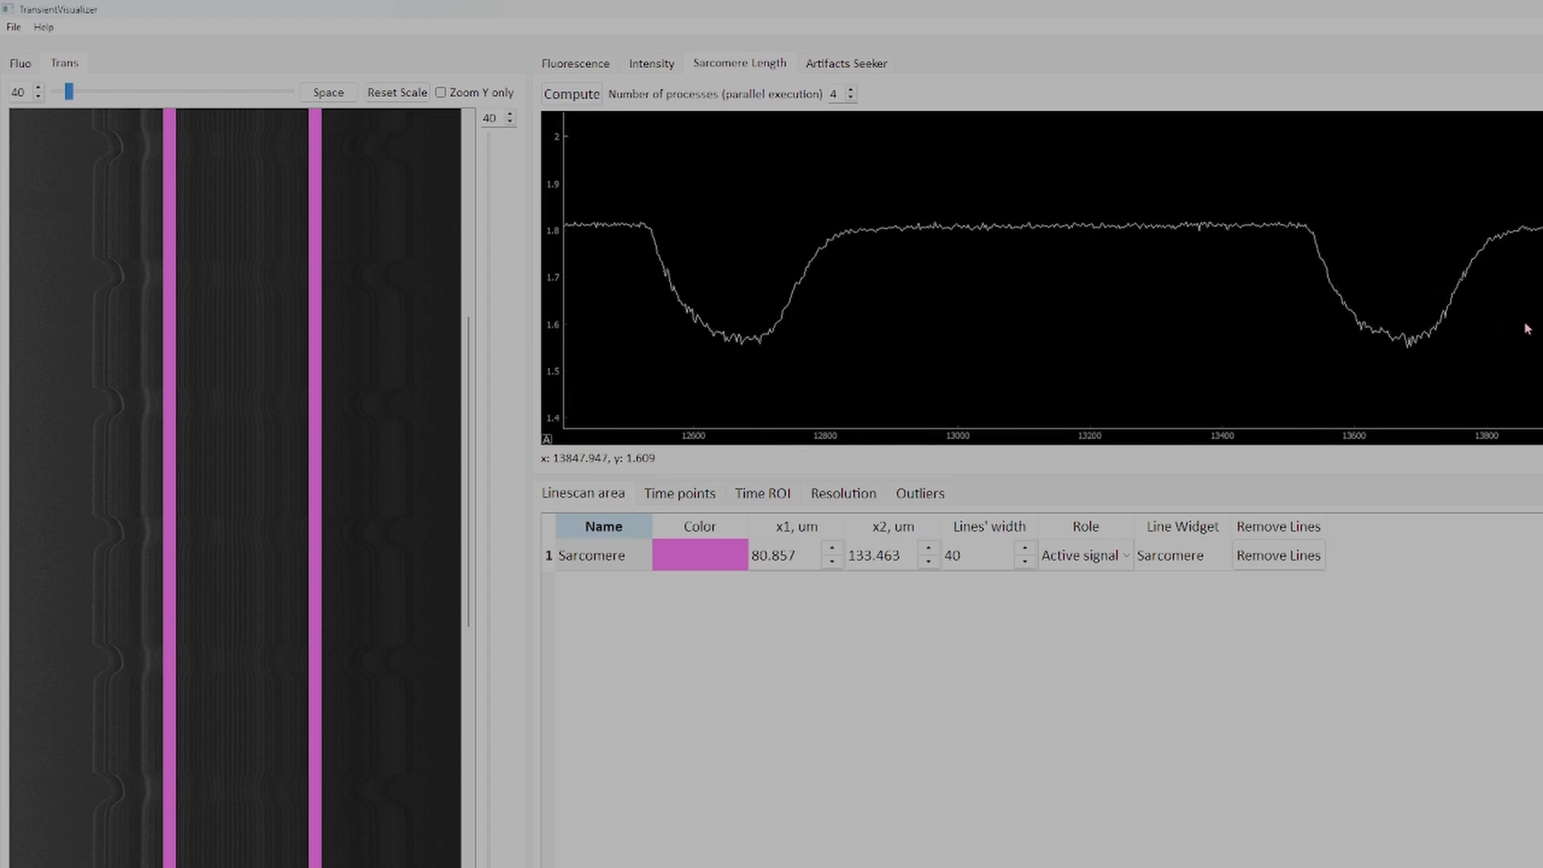
Step: Try the second Sarcomere line out at the cell's far moving edge, about 165.1 um, and recompute the sarcomere length
scroll(1488, 327, down, 8)
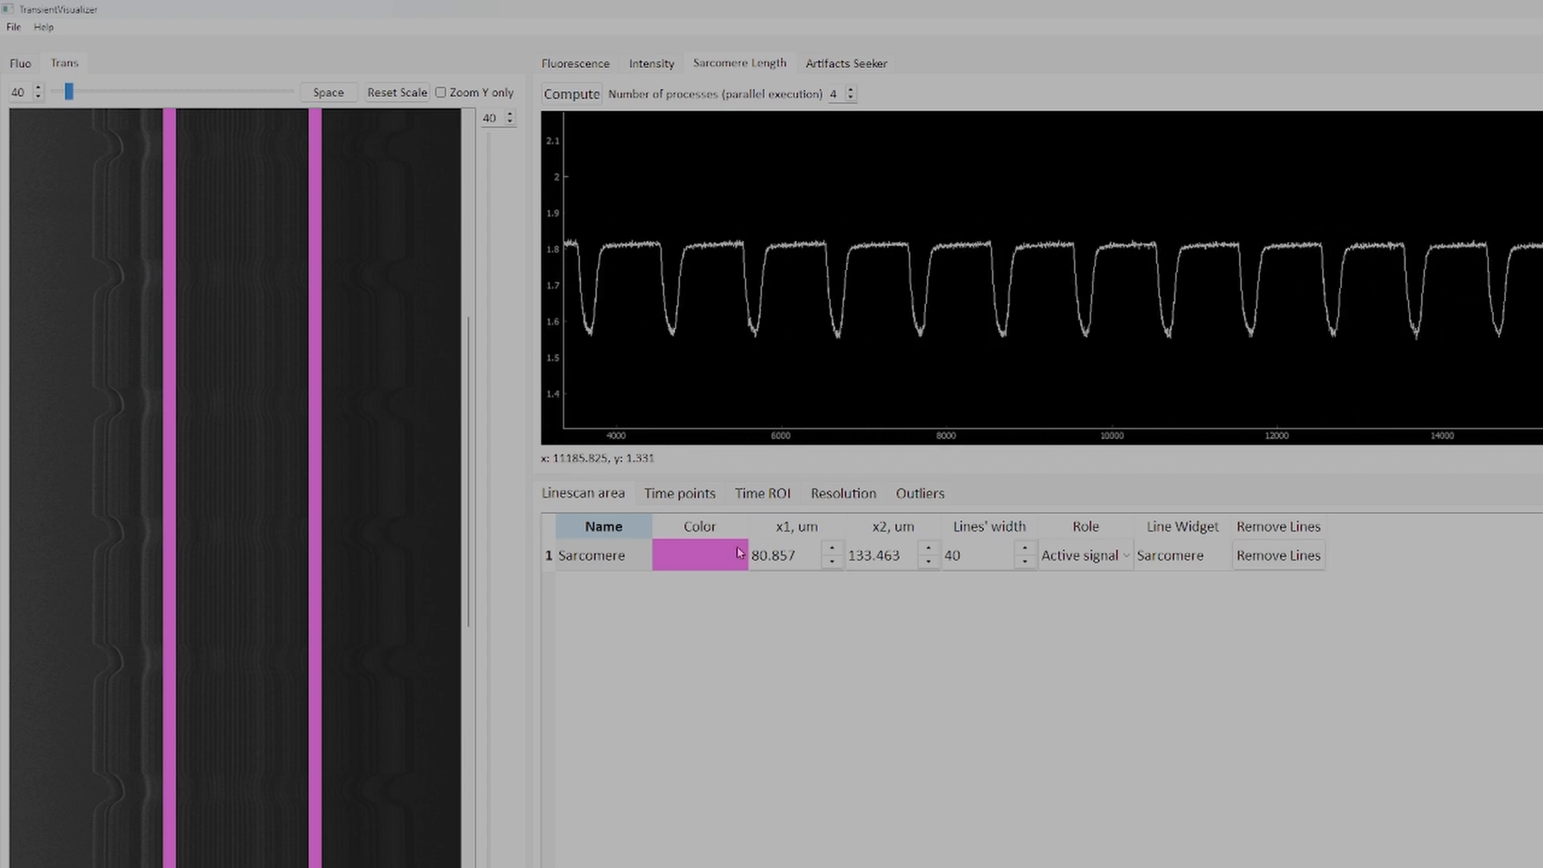
drag(323, 641, 405, 642)
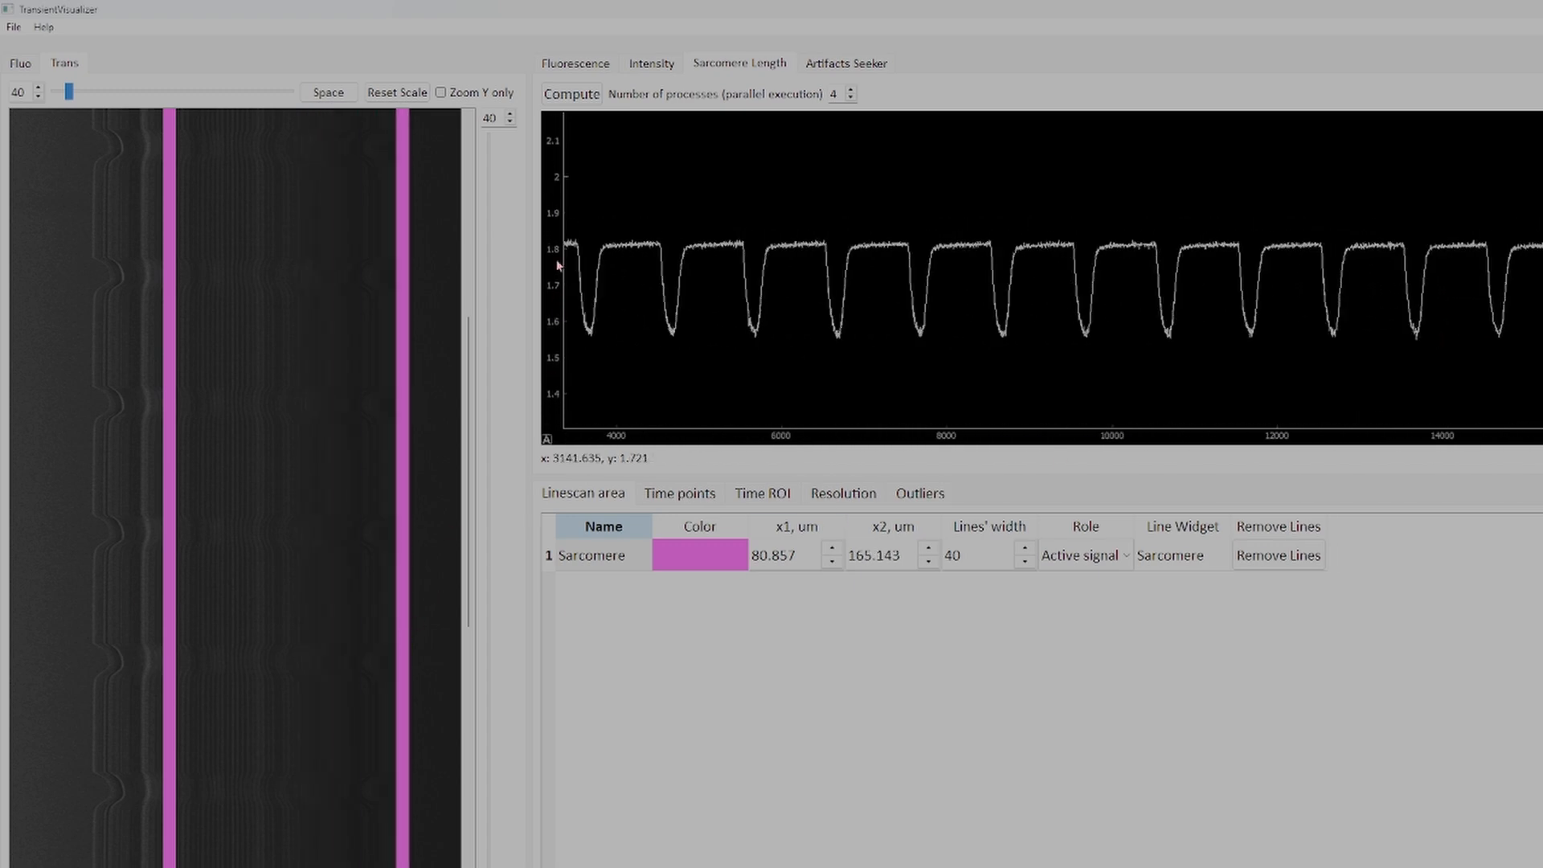
click(590, 103)
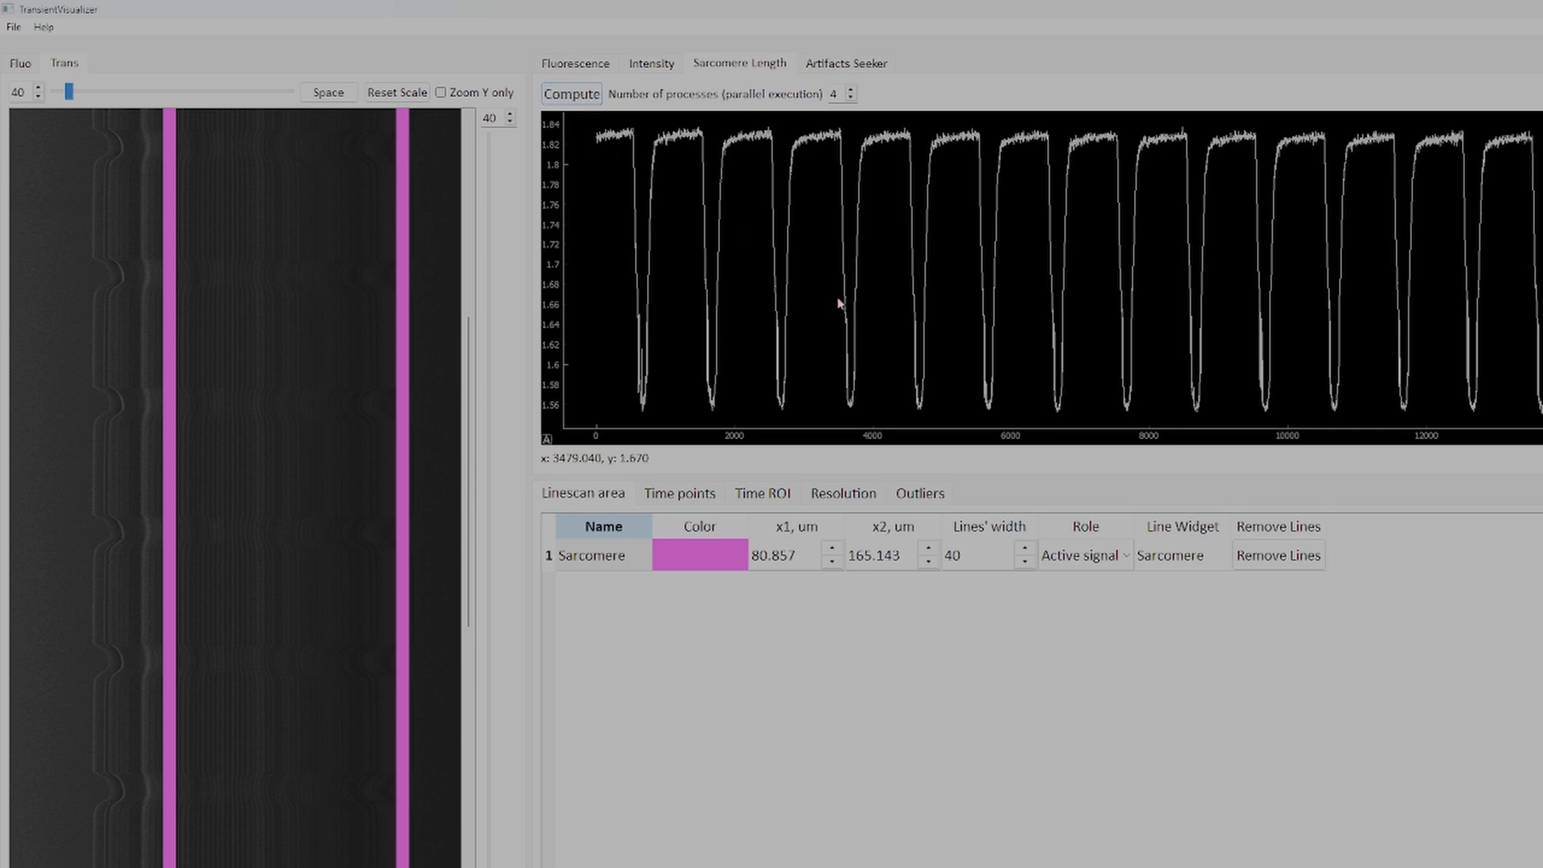
scroll(872, 310, up, 6)
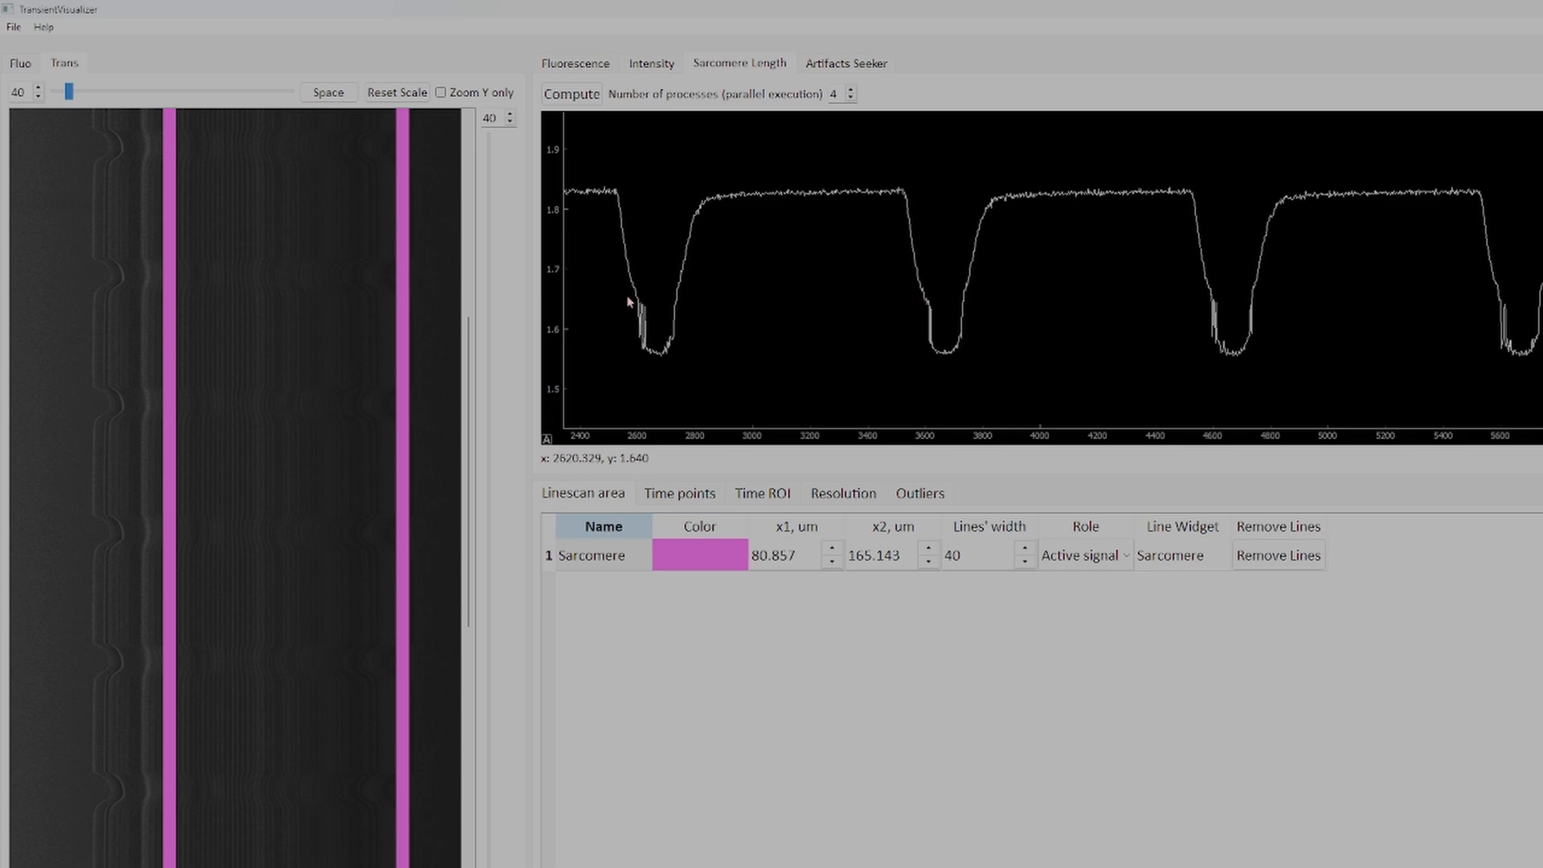
Step: Move the second Sarcomere line back into the cell's interior at about 137.0 um, recompute the sarcomere length, and check the troughs
drag(402, 624, 332, 636)
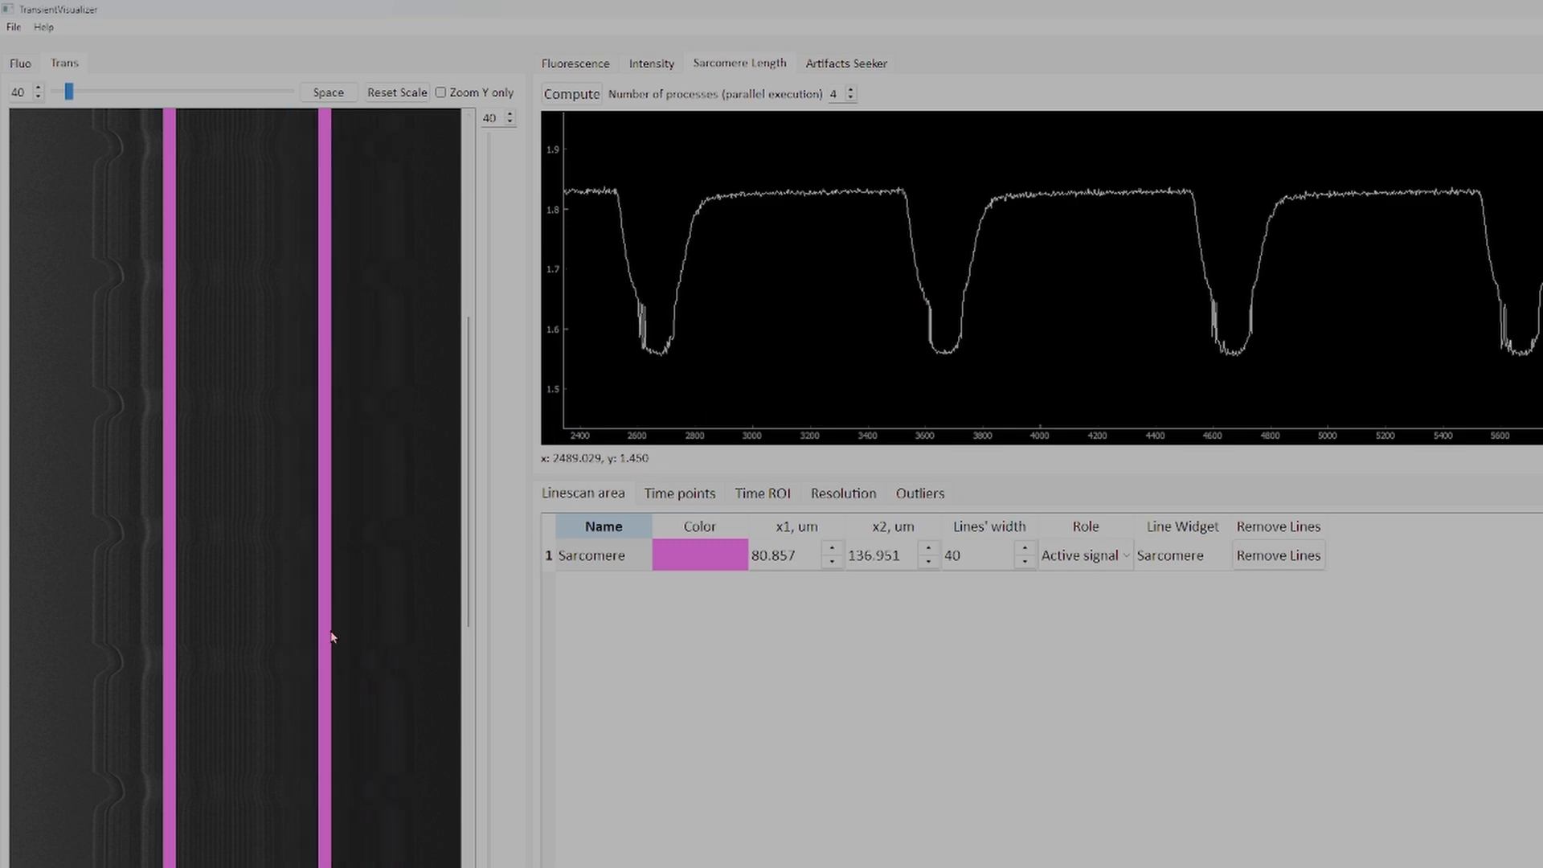
click(573, 103)
scroll(922, 314, up, 5)
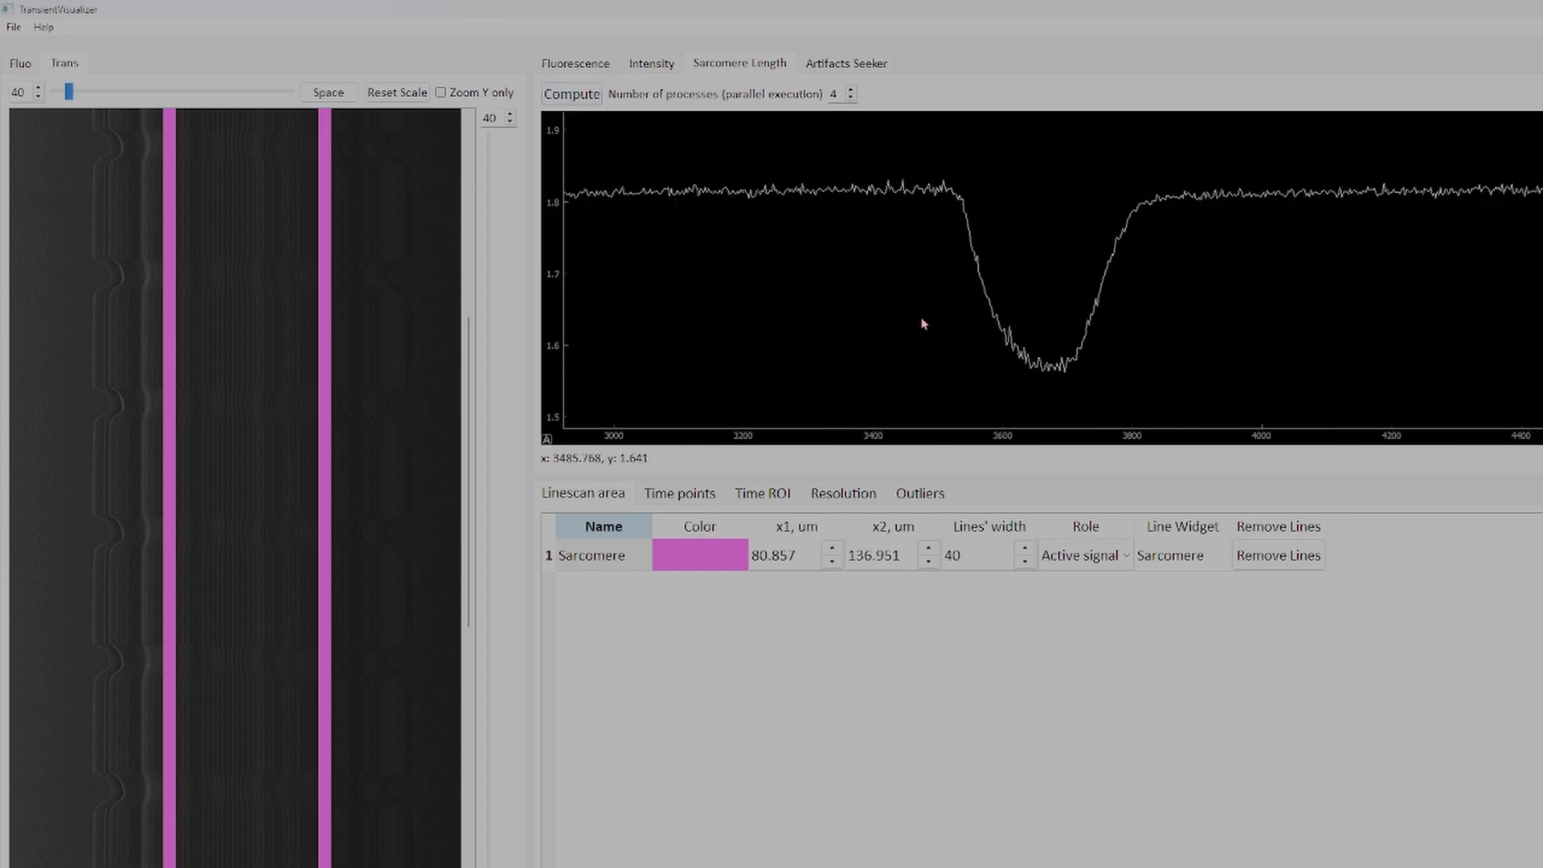
scroll(922, 312, down, 10)
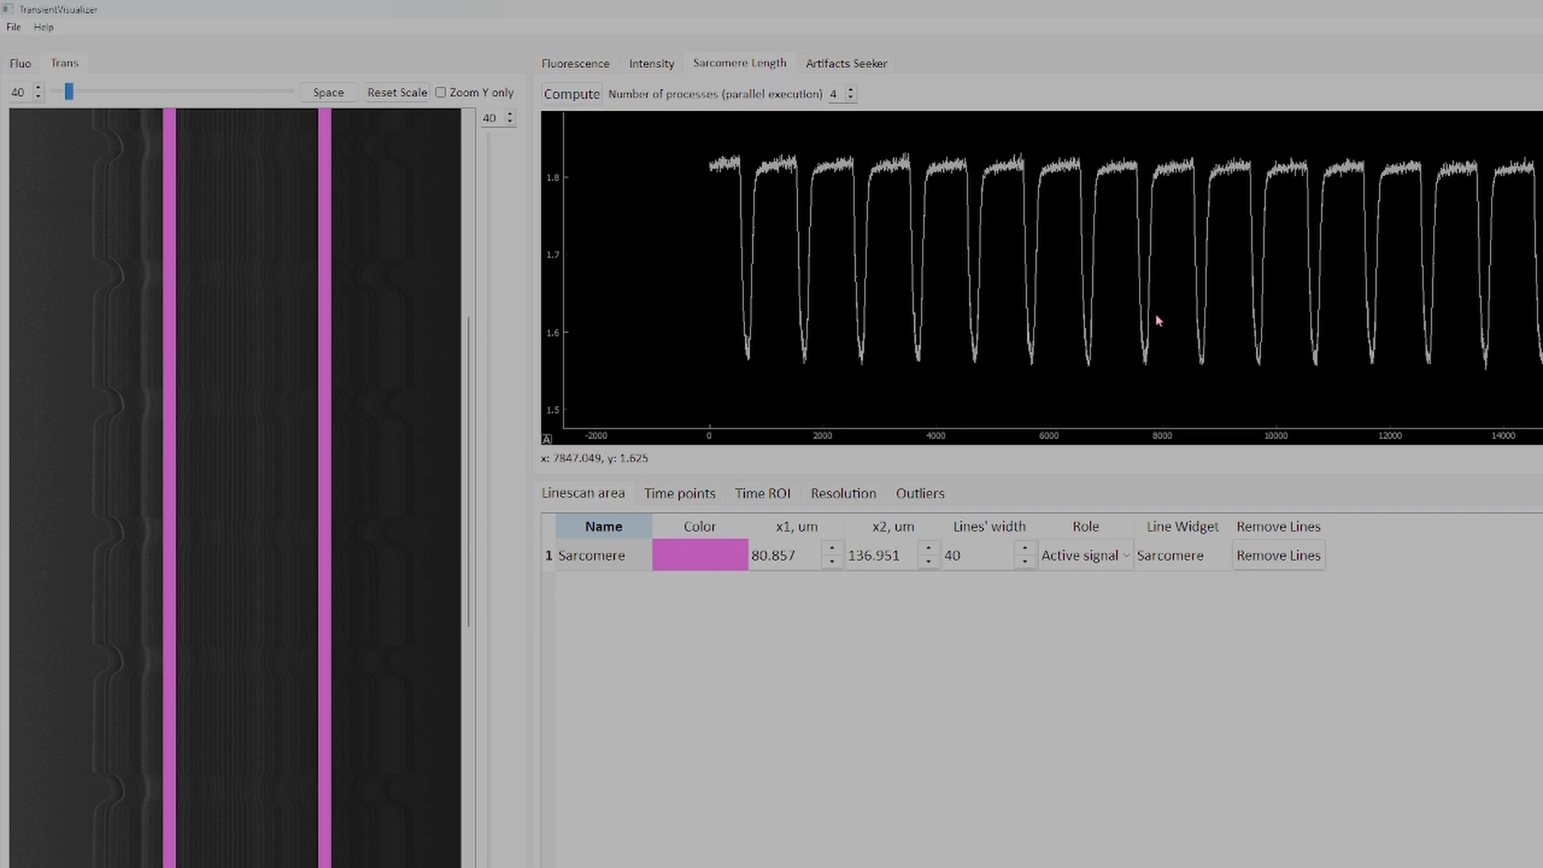
scroll(1064, 303, up, 4)
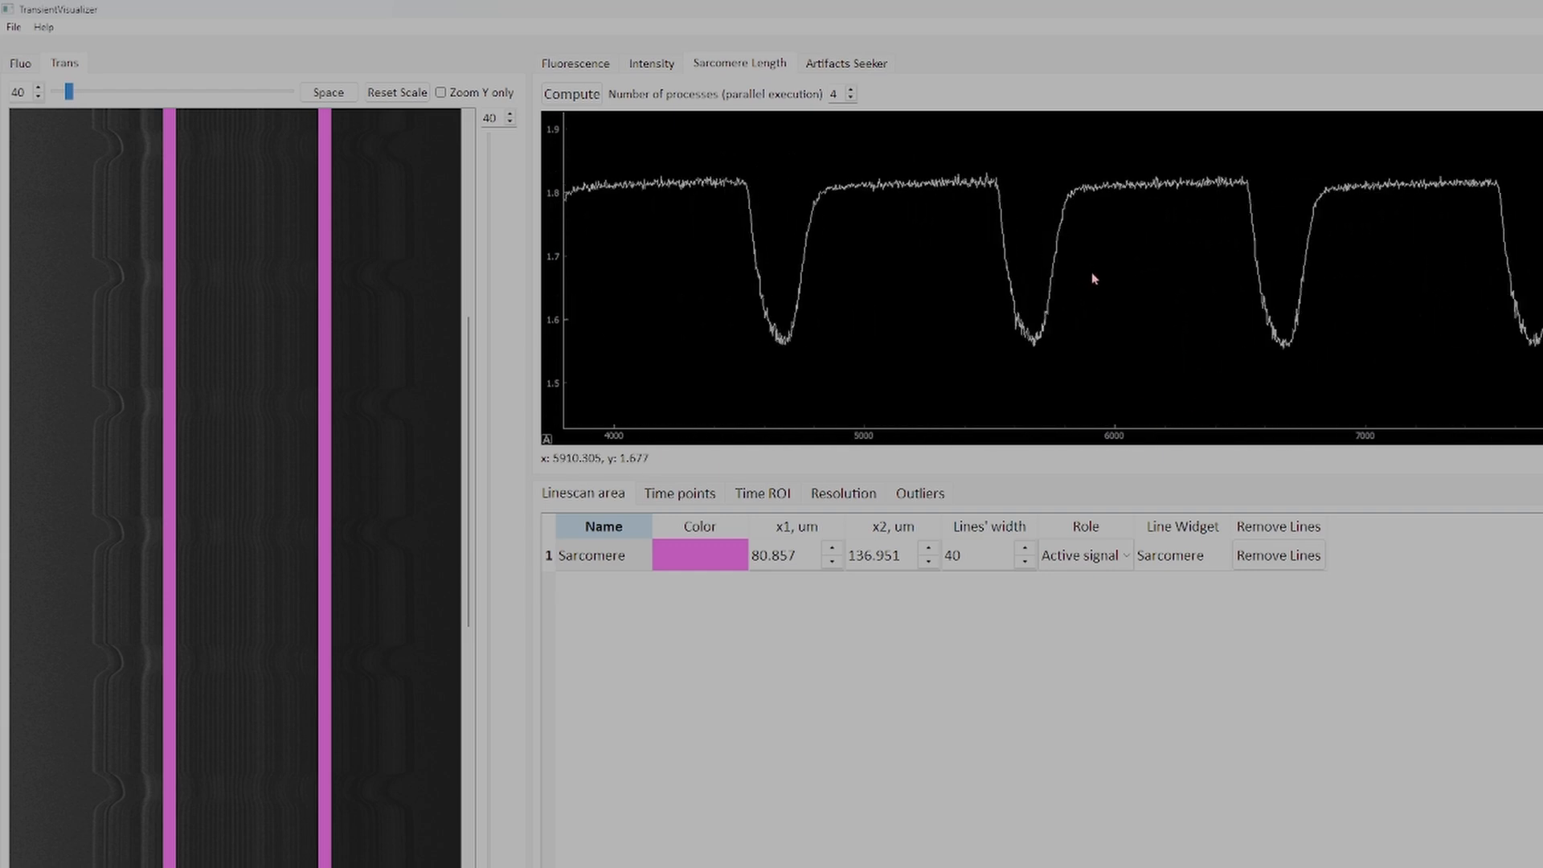
scroll(1077, 282, down, 2)
scroll(996, 275, up, 4)
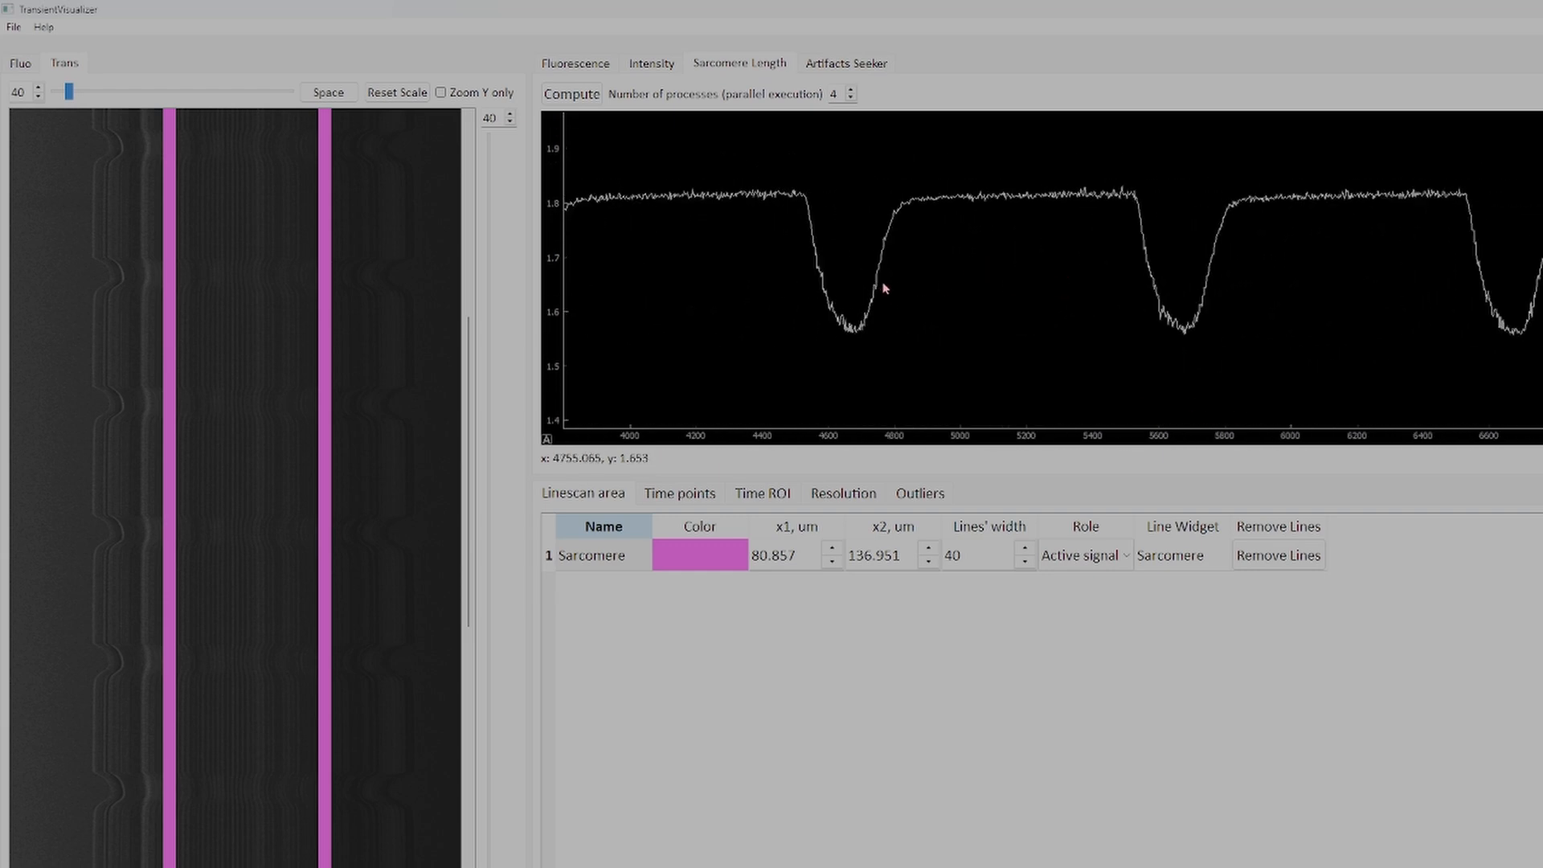
scroll(884, 288, down, 4)
scroll(883, 305, up, 4)
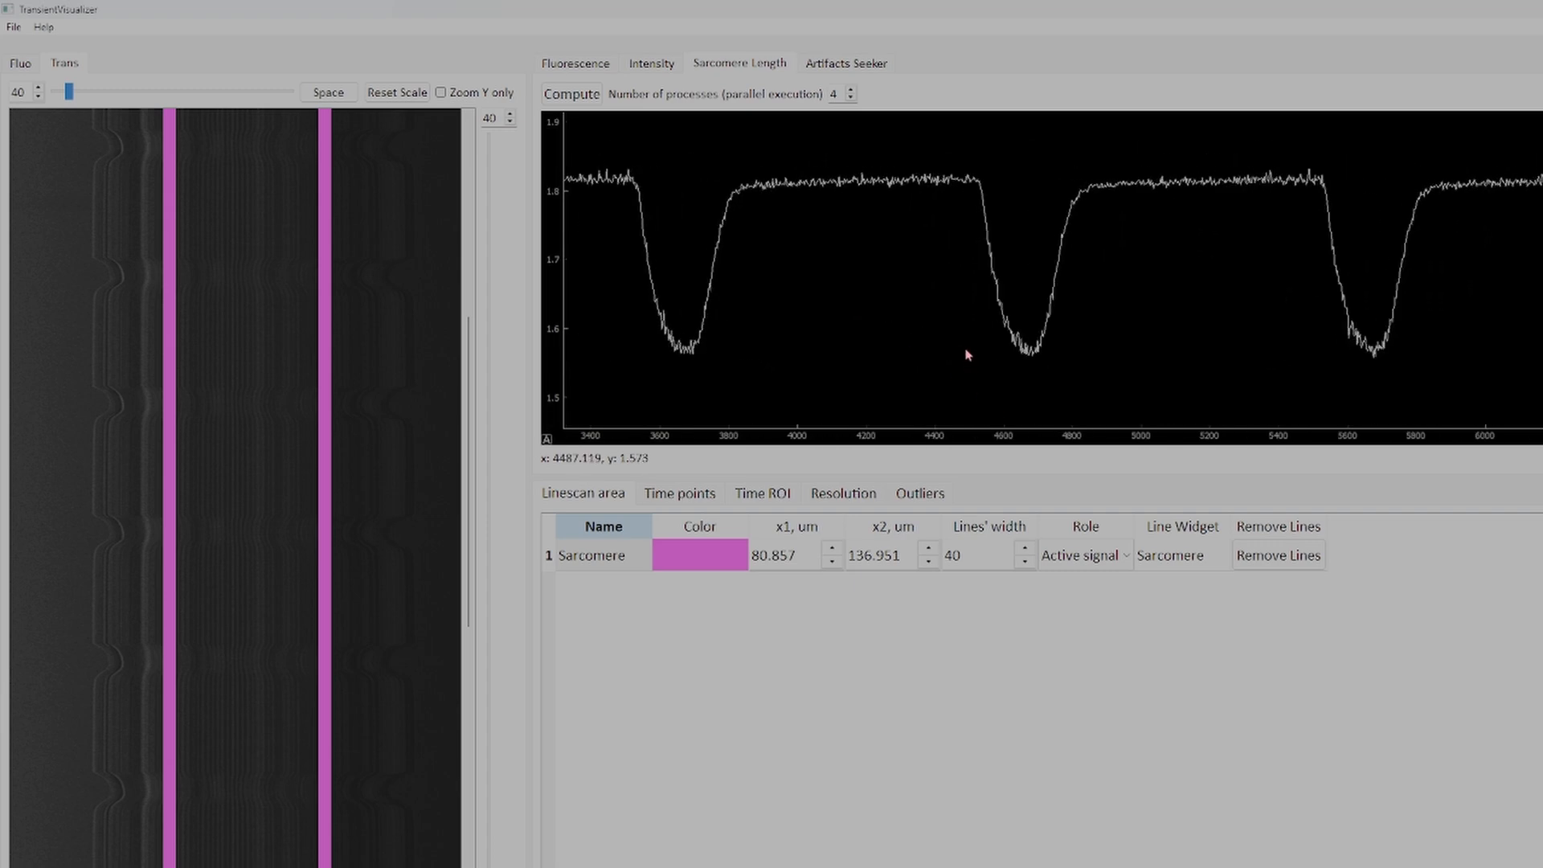
scroll(1069, 342, down, 5)
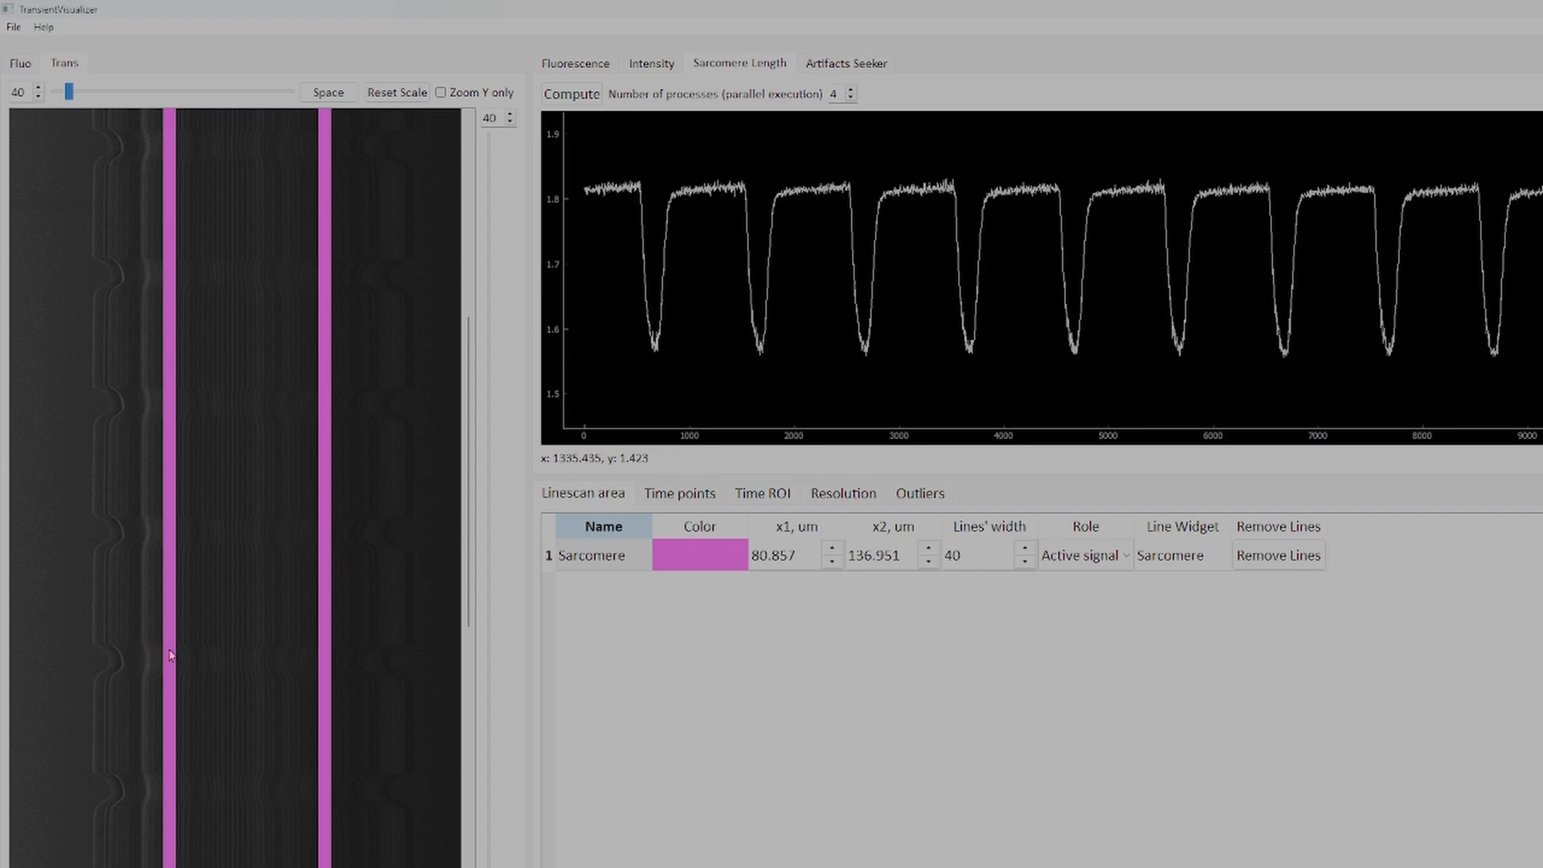
Step: Try the first Sarcomere line outside the cell, at about 46.3 um, and recompute the sarcomere length
drag(160, 668, 66, 669)
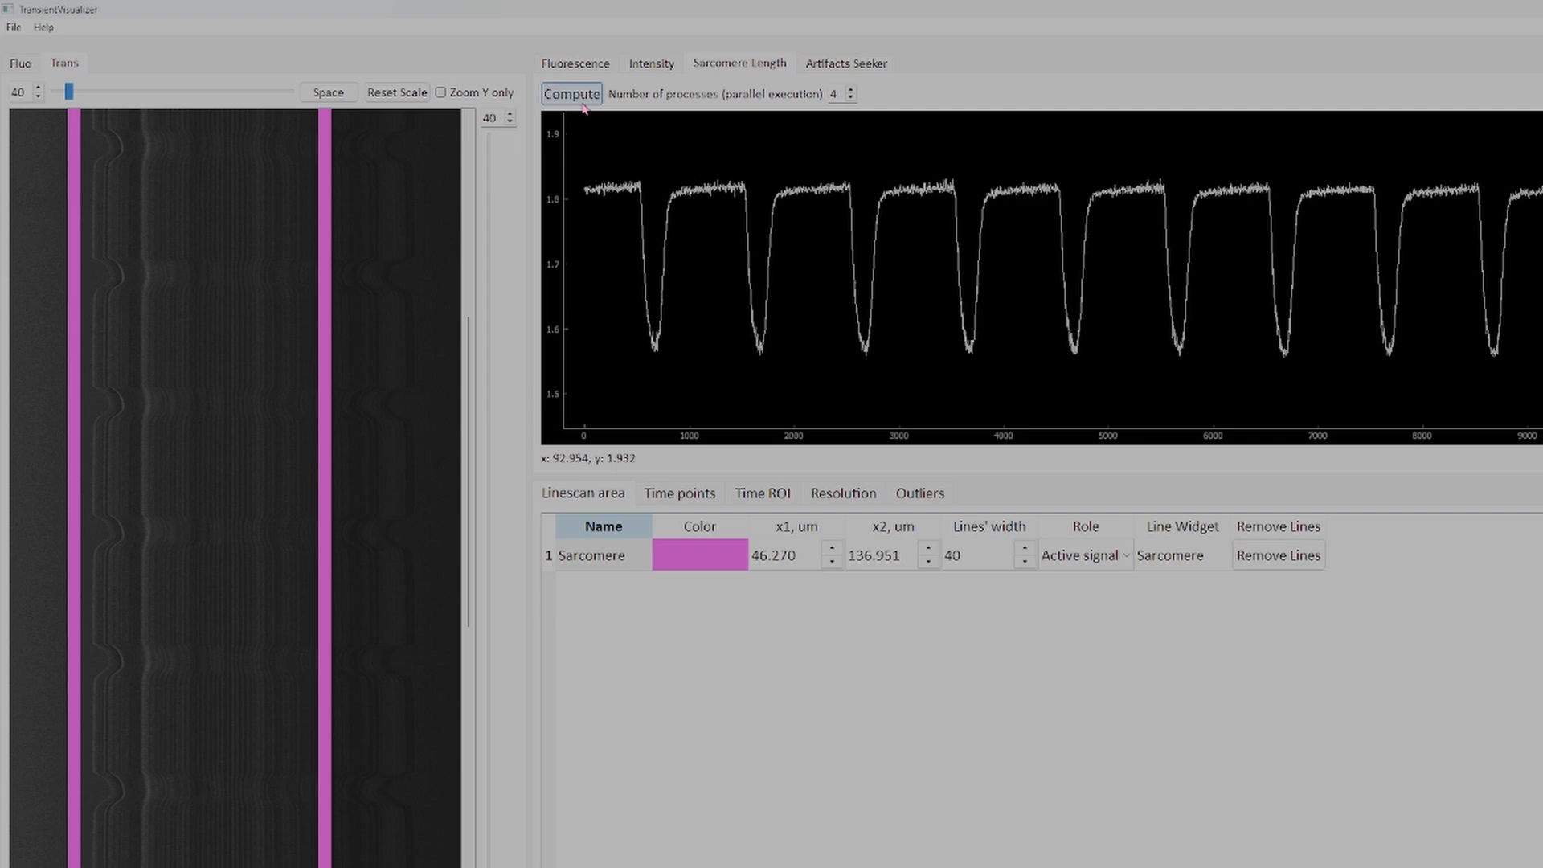
scroll(1222, 362, up, 5)
scroll(1189, 357, down, 6)
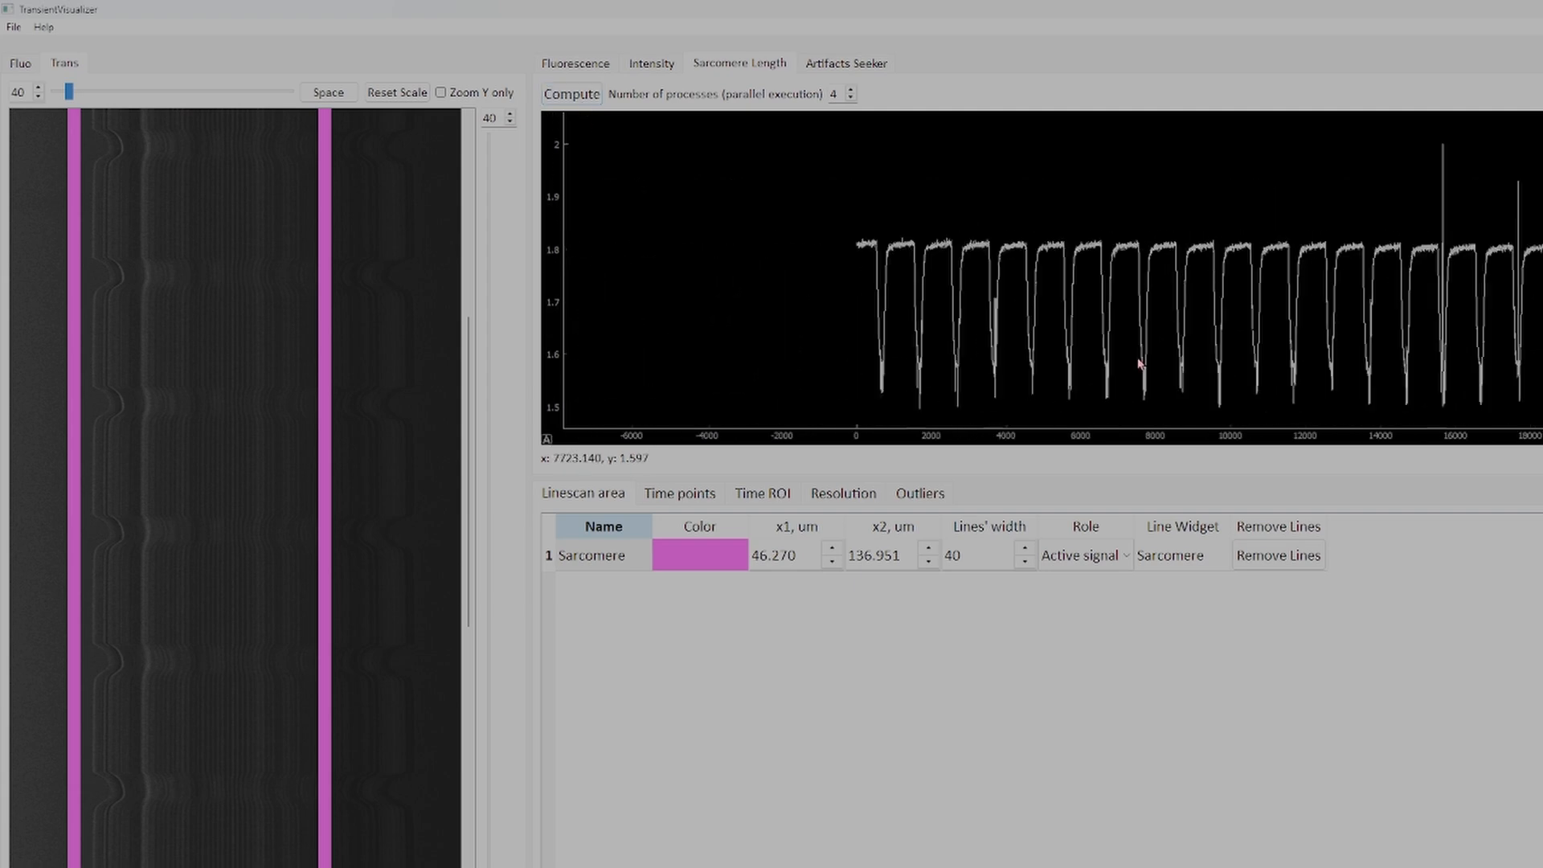
scroll(1154, 354, up, 1)
Step: Move the first Sarcomere line just inside the cell edge at about 65.2 um and recompute the sarcomere length
drag(74, 601, 127, 601)
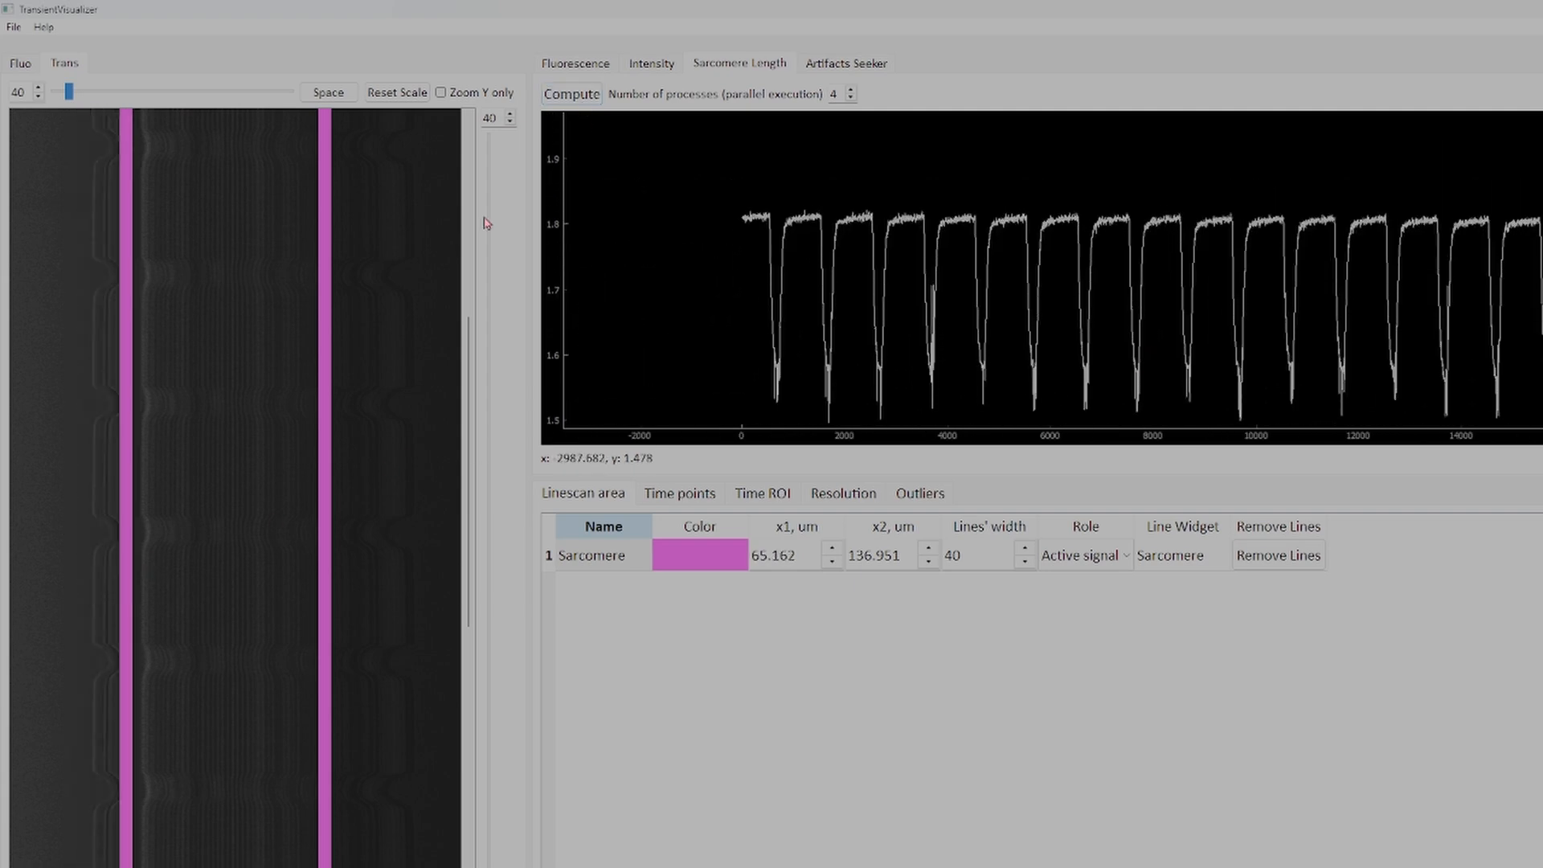
click(572, 94)
scroll(975, 282, up, 4)
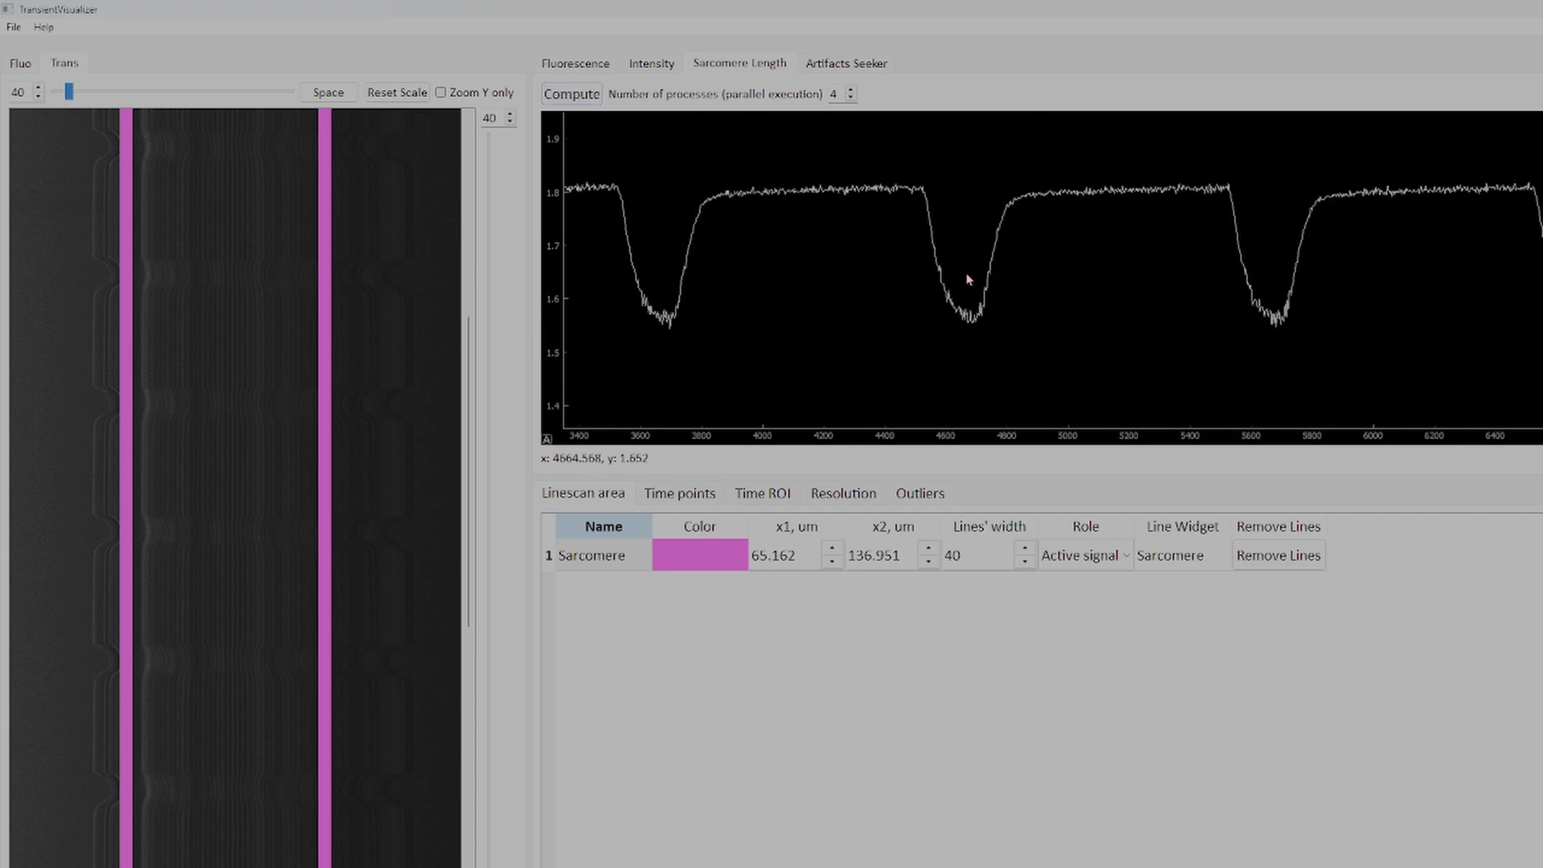
Step: Examine the troughs of the recomputed sarcomere length trace for noise and isolated spikes
scroll(975, 287, down, 8)
scroll(1004, 277, up, 4)
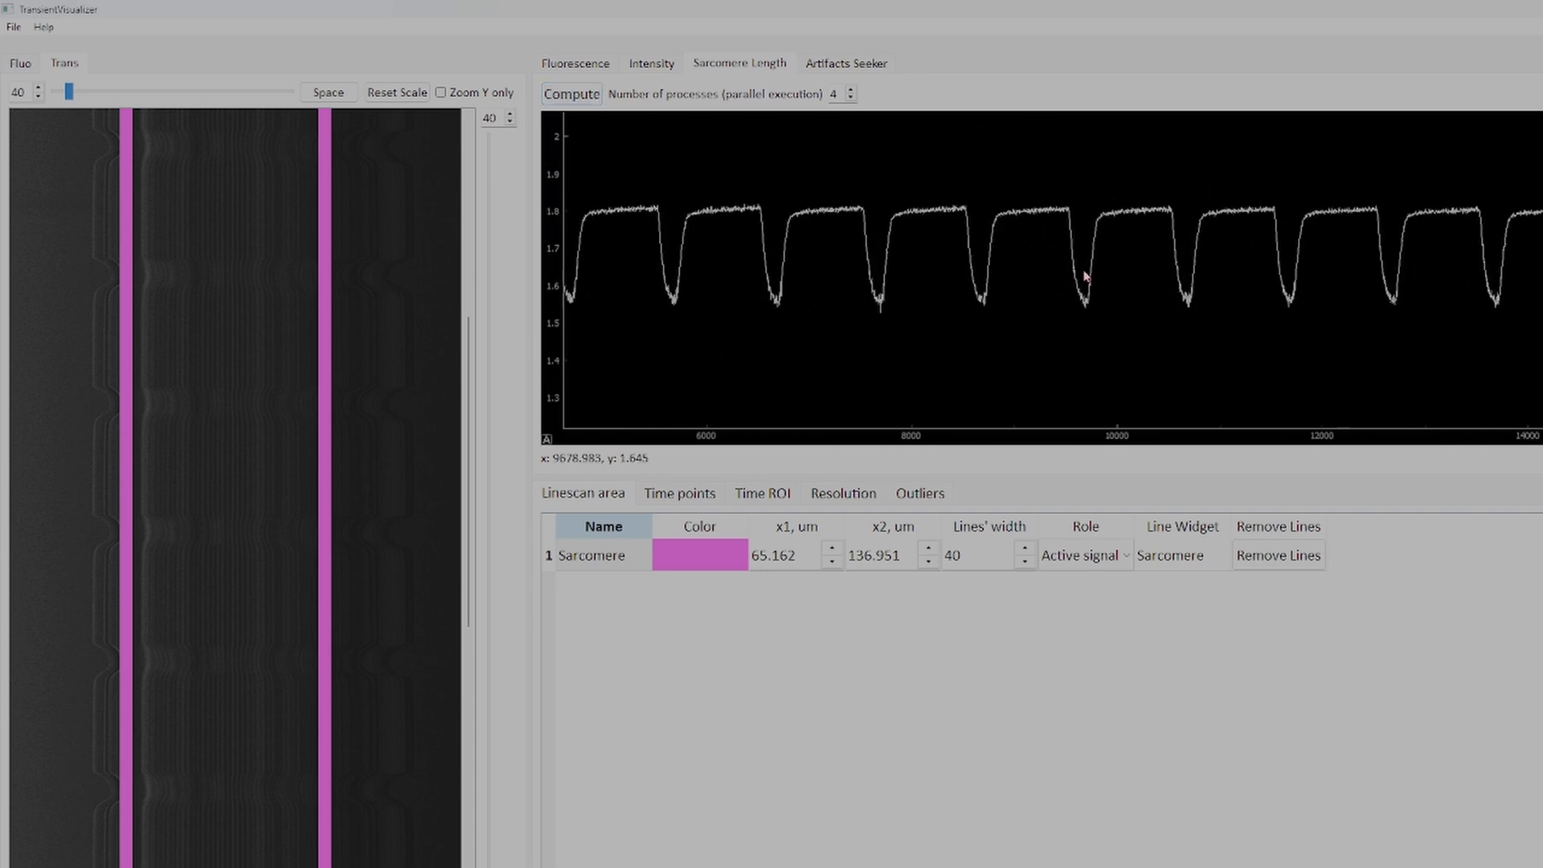
scroll(862, 297, up, 6)
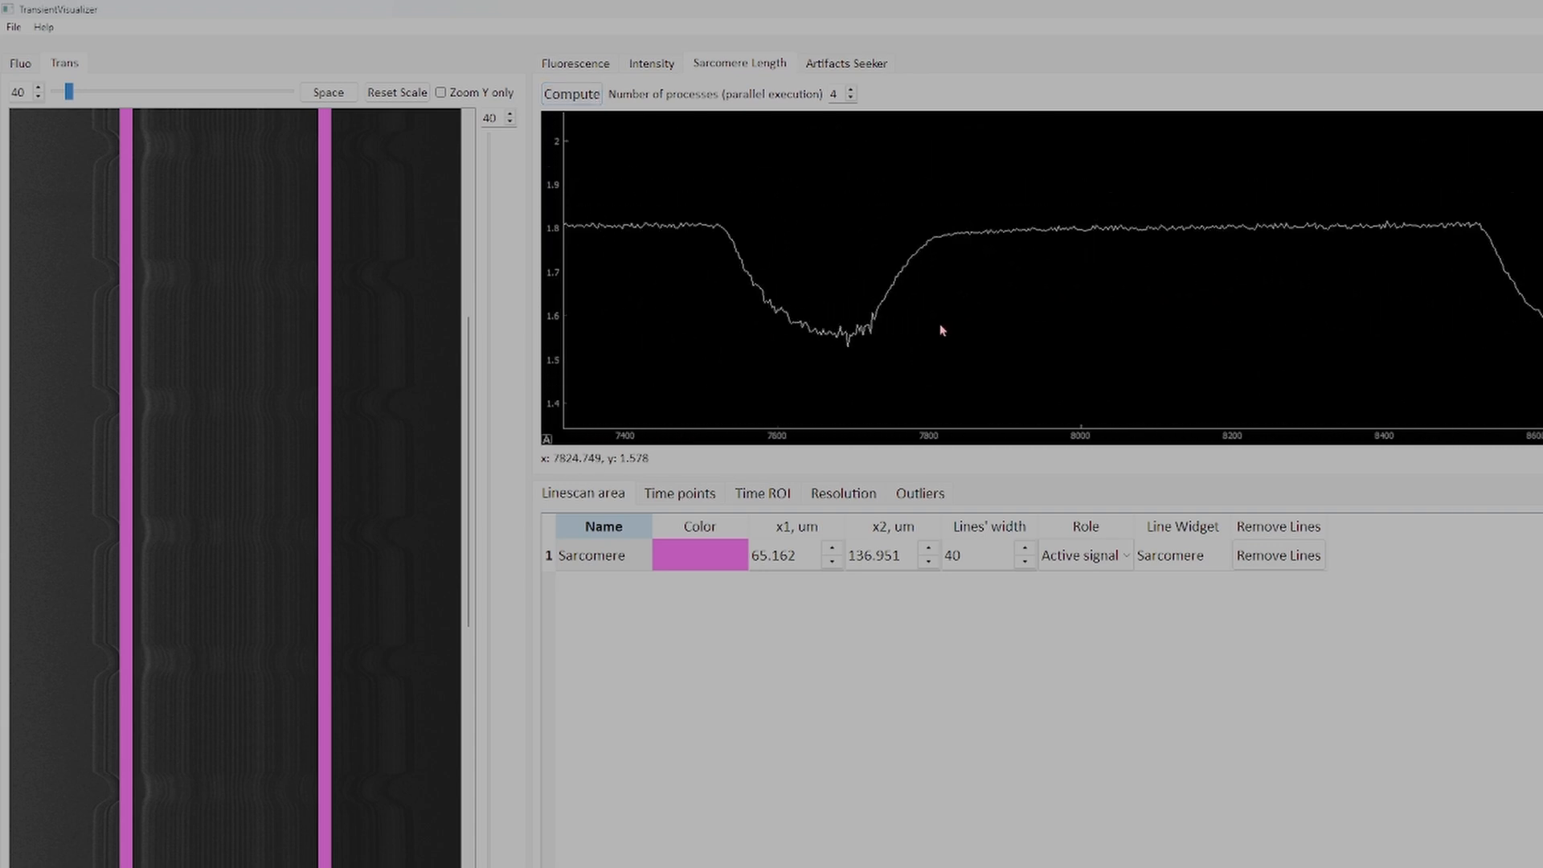
scroll(883, 307, up, 3)
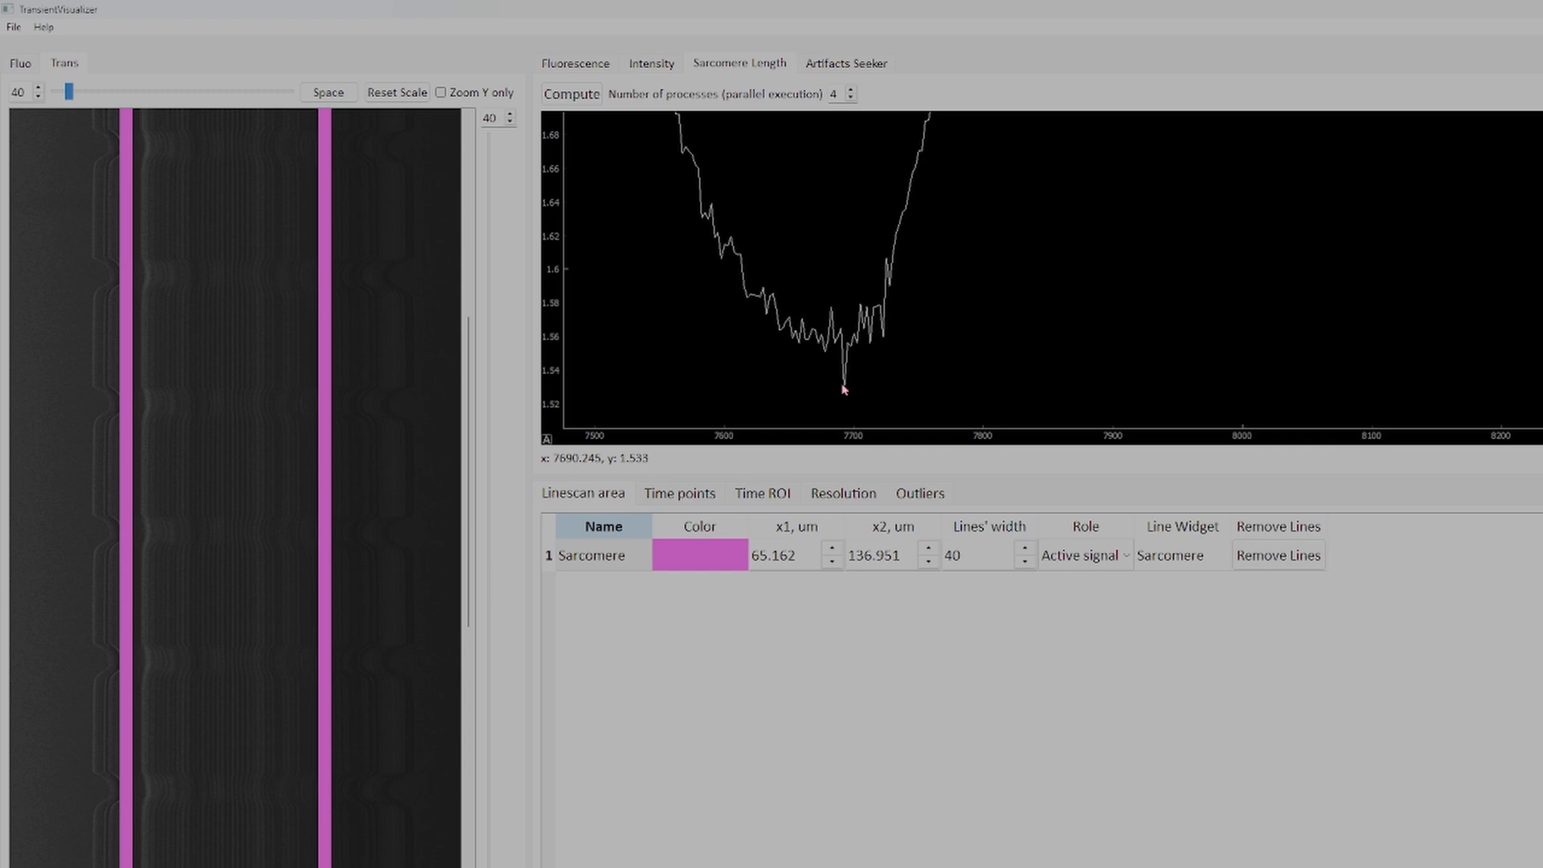
scroll(1034, 341, down, 5)
scroll(953, 362, up, 5)
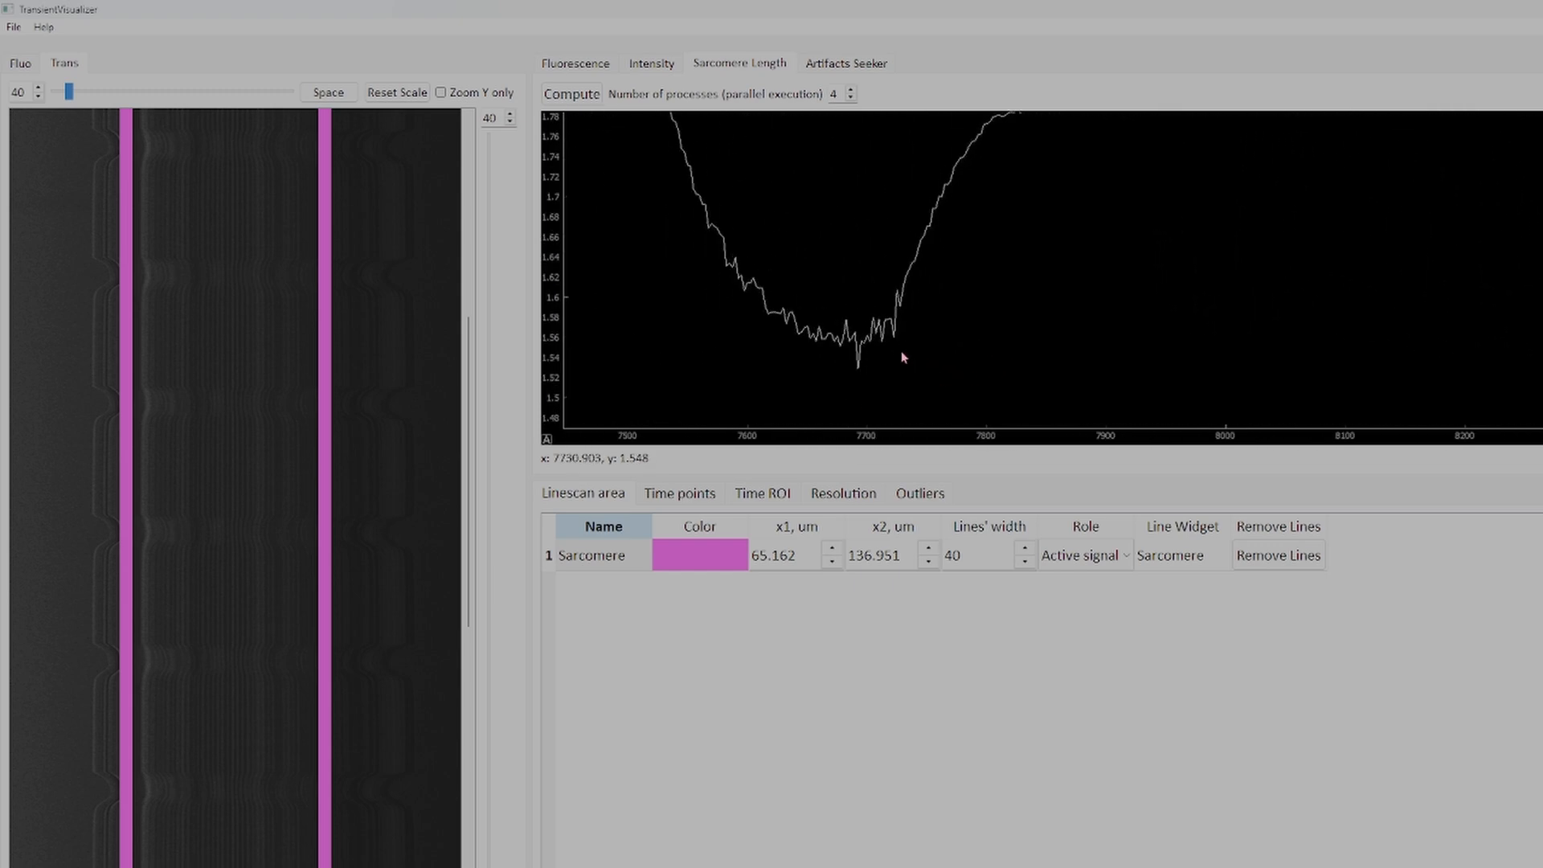
scroll(1216, 337, down, 5)
scroll(1437, 284, up, 5)
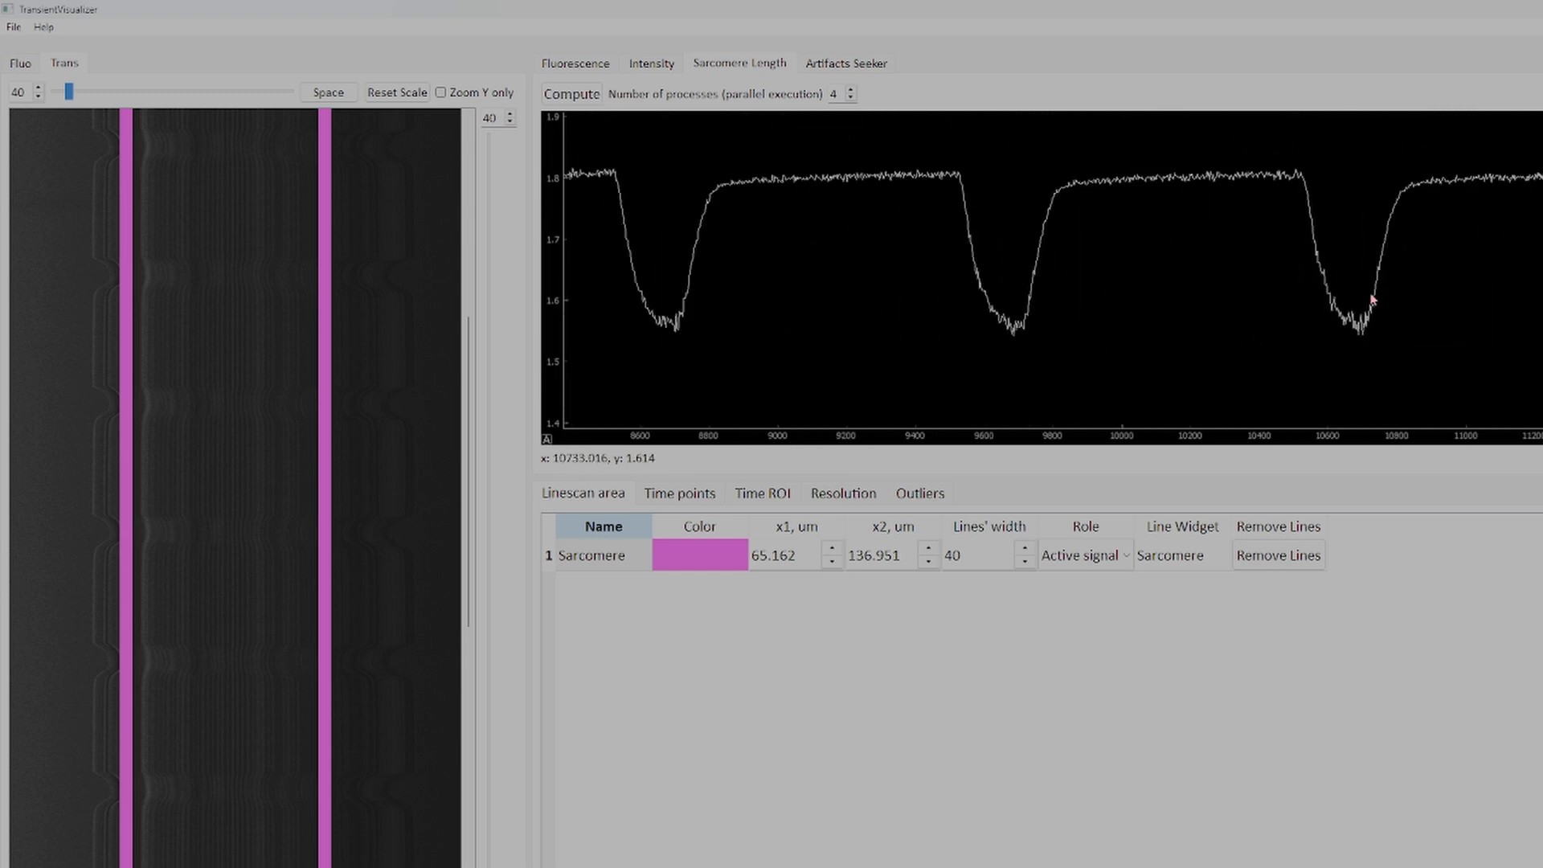
scroll(1438, 321, down, 10)
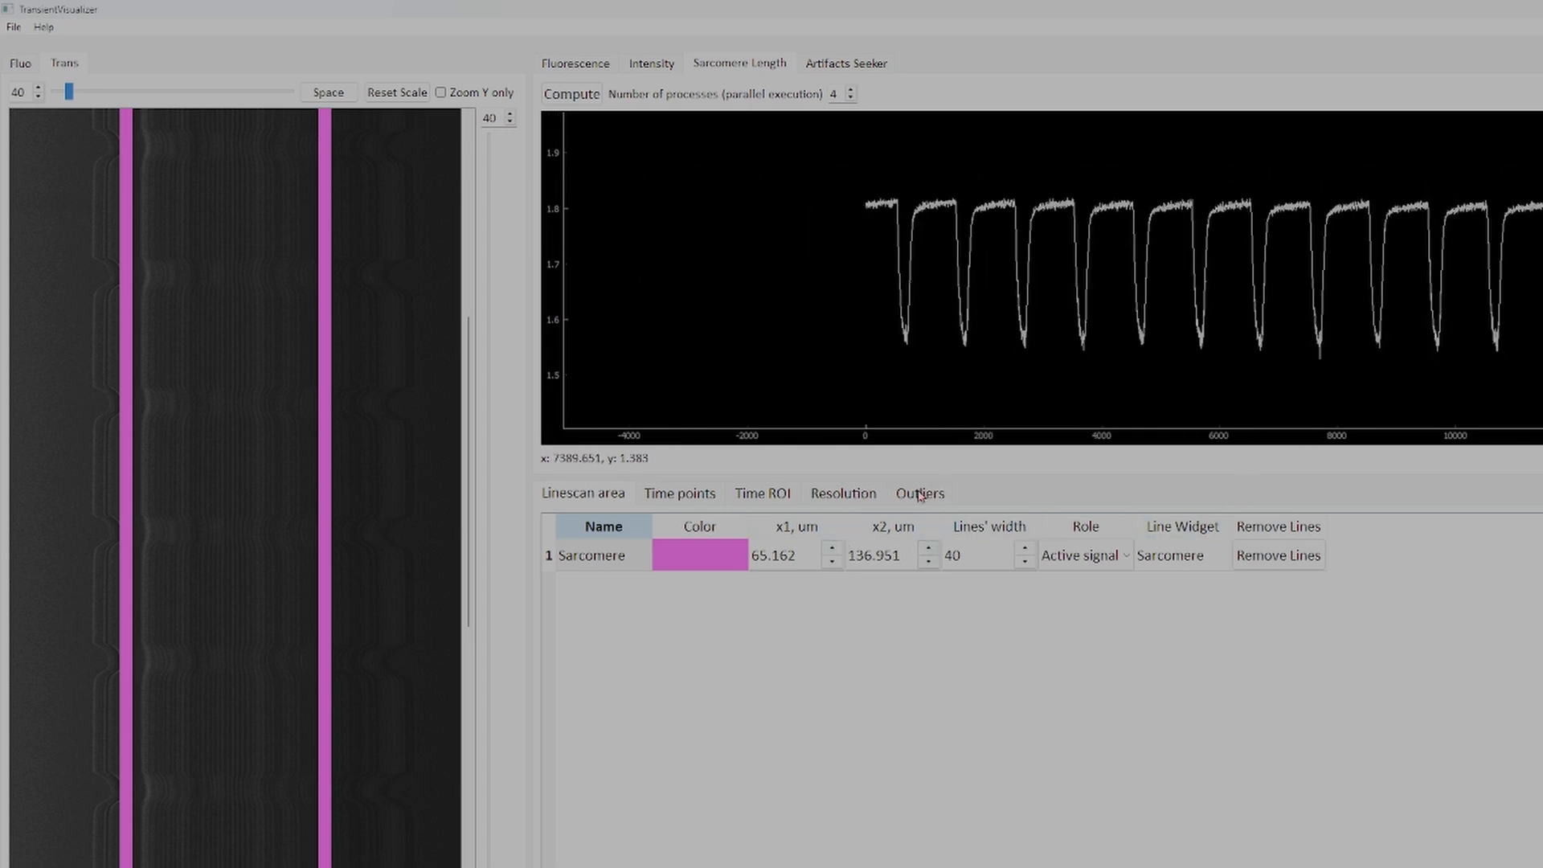
Step: Set the plot color for the outlier-corrected trace to yellow (#ffff00) in the outlier settings
click(920, 495)
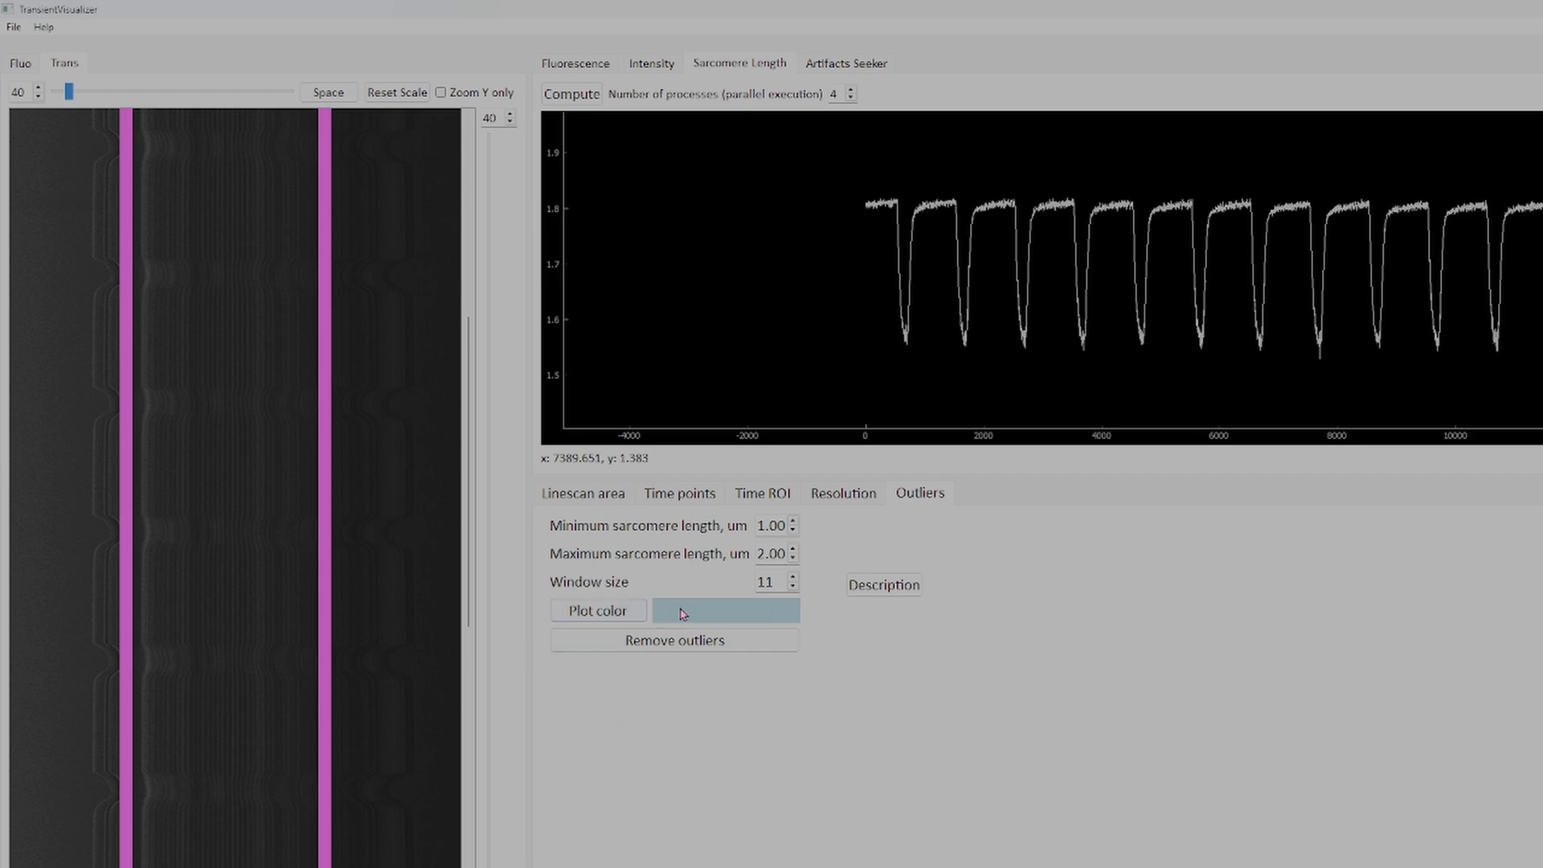
click(615, 617)
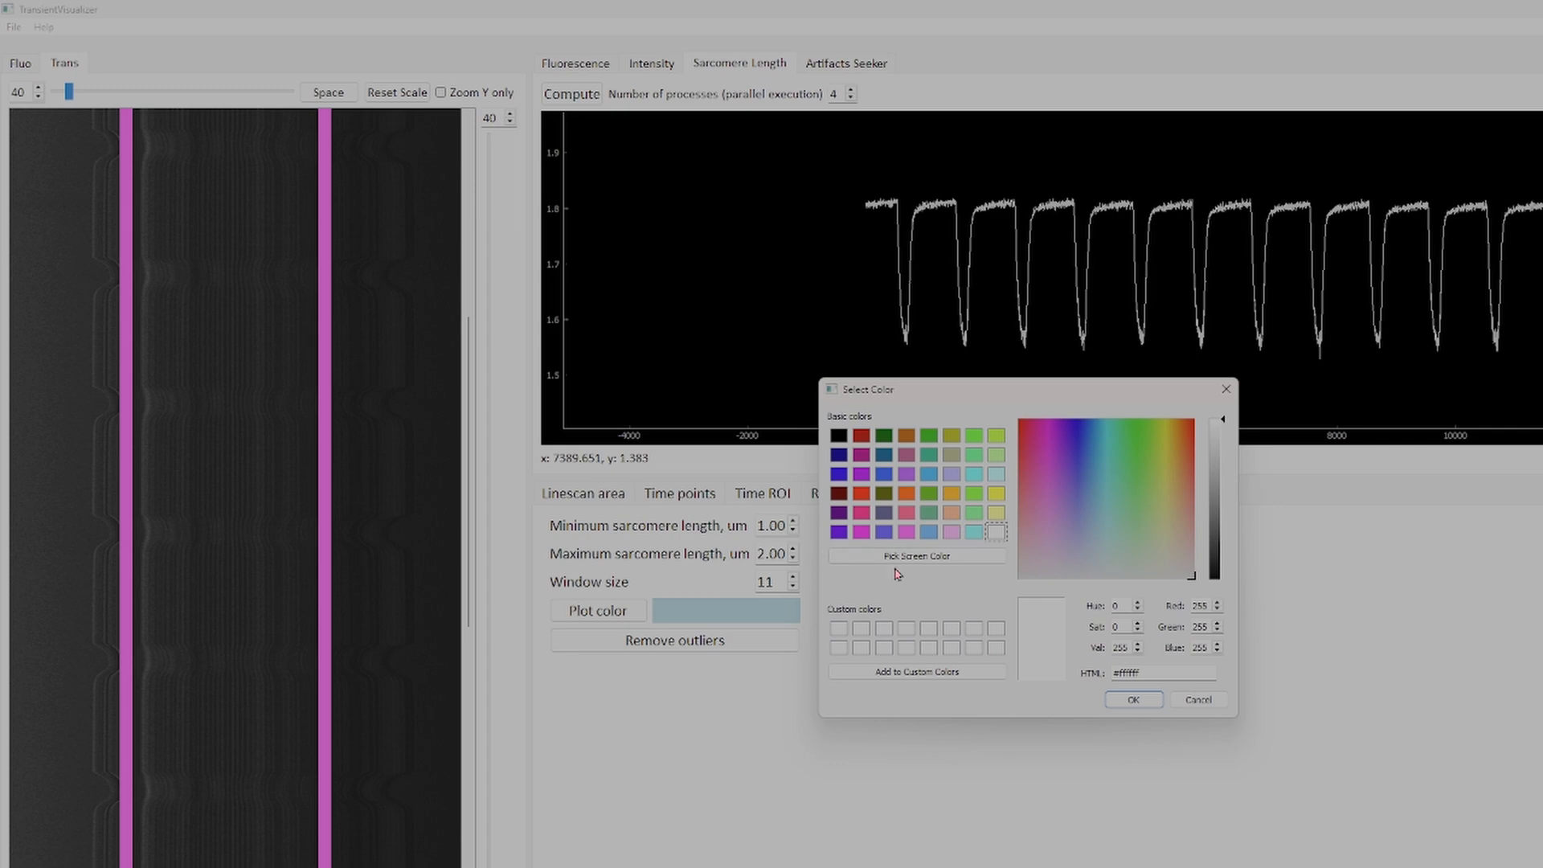
click(861, 494)
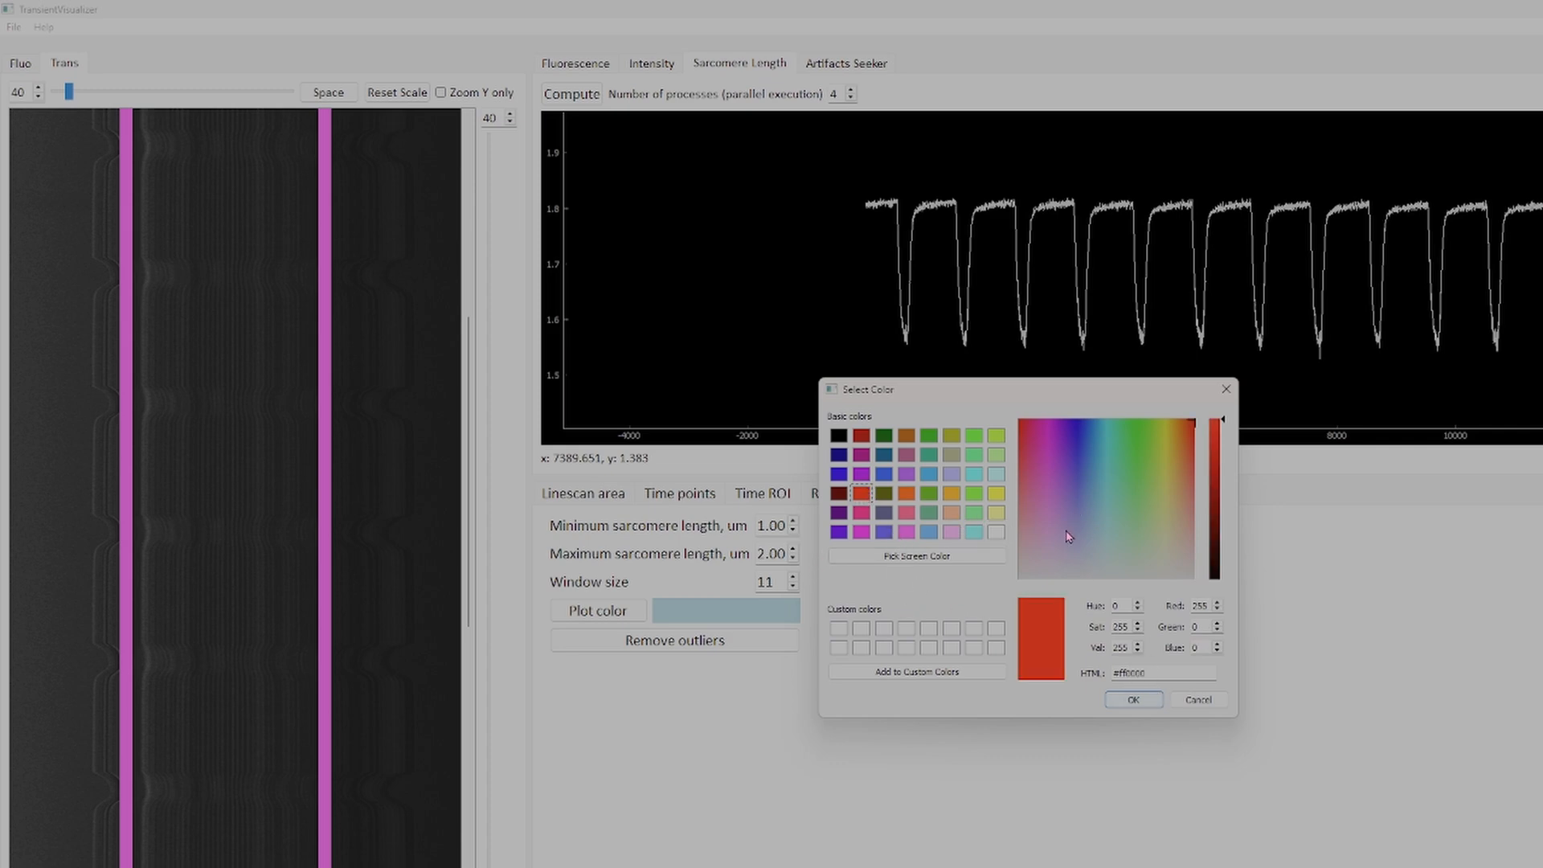
click(997, 494)
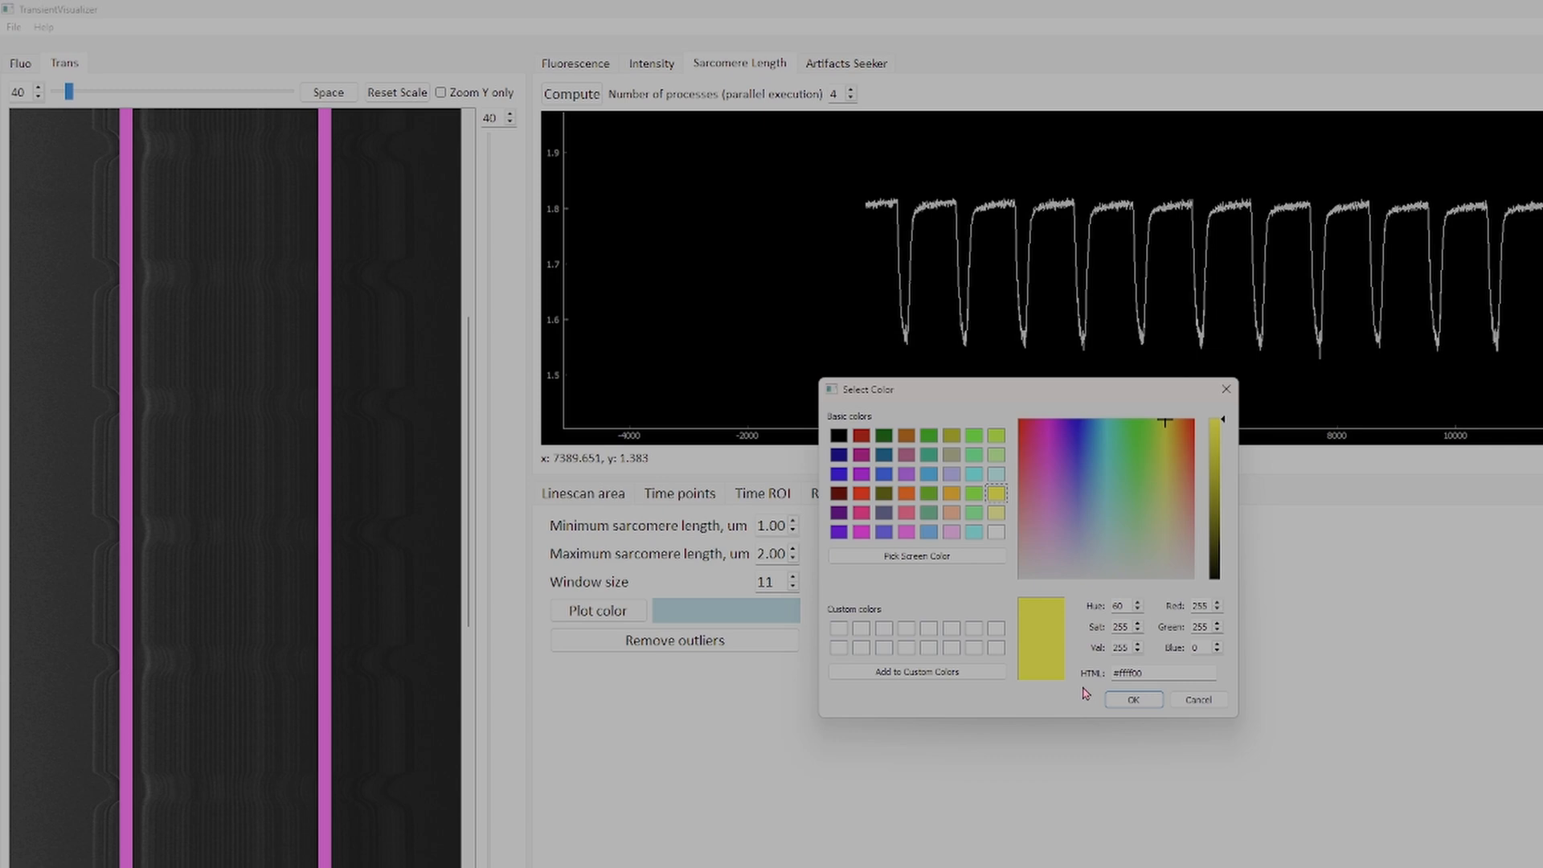
click(1133, 700)
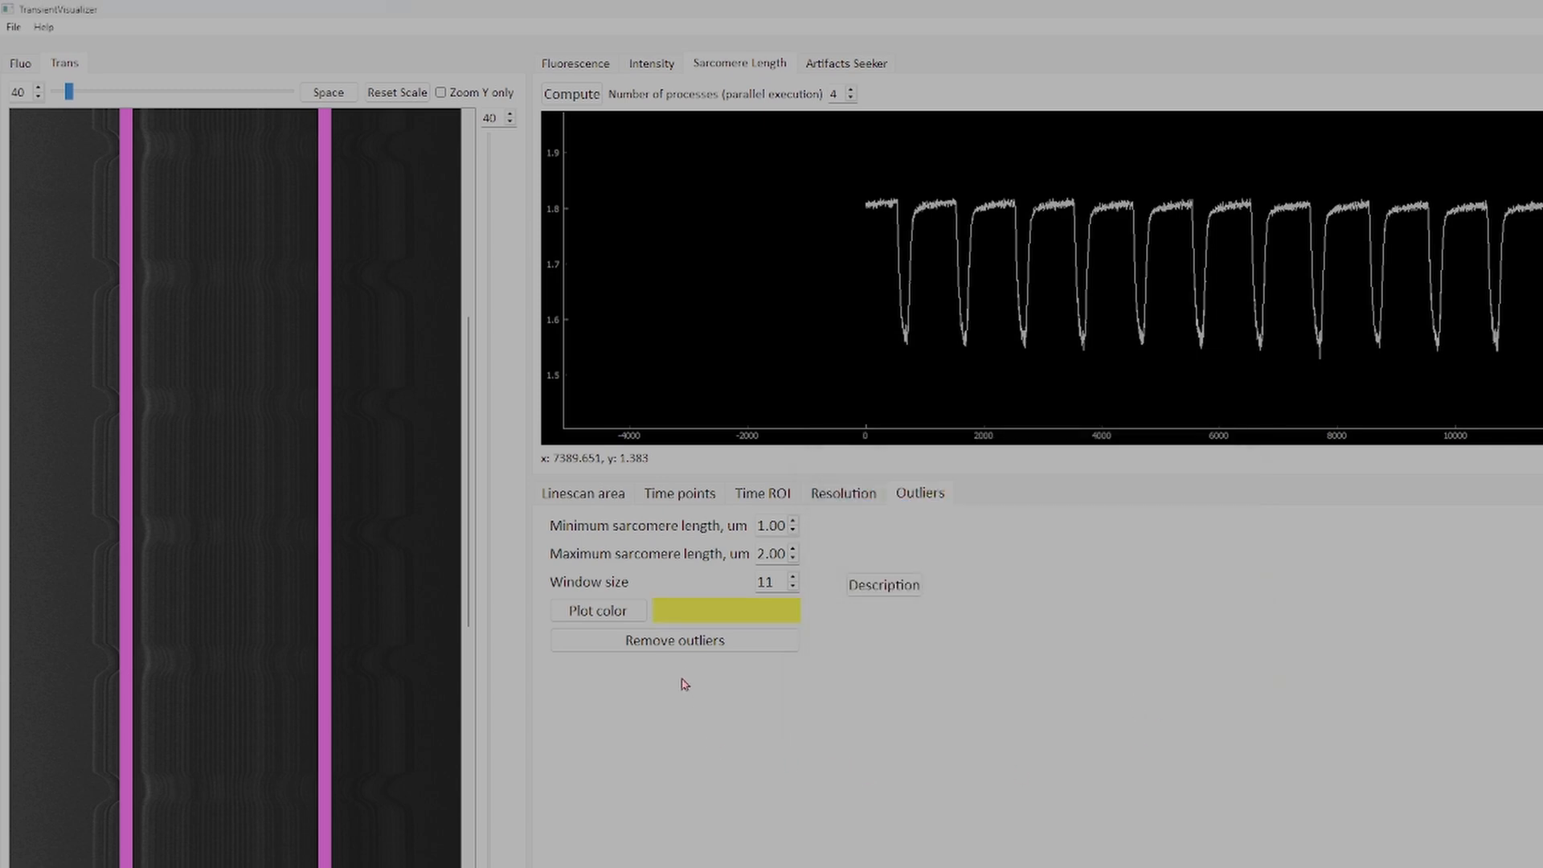
Step: Remove outliers from the sarcomere length trace with the current limits and window size, and compare both traces at a trough
click(680, 647)
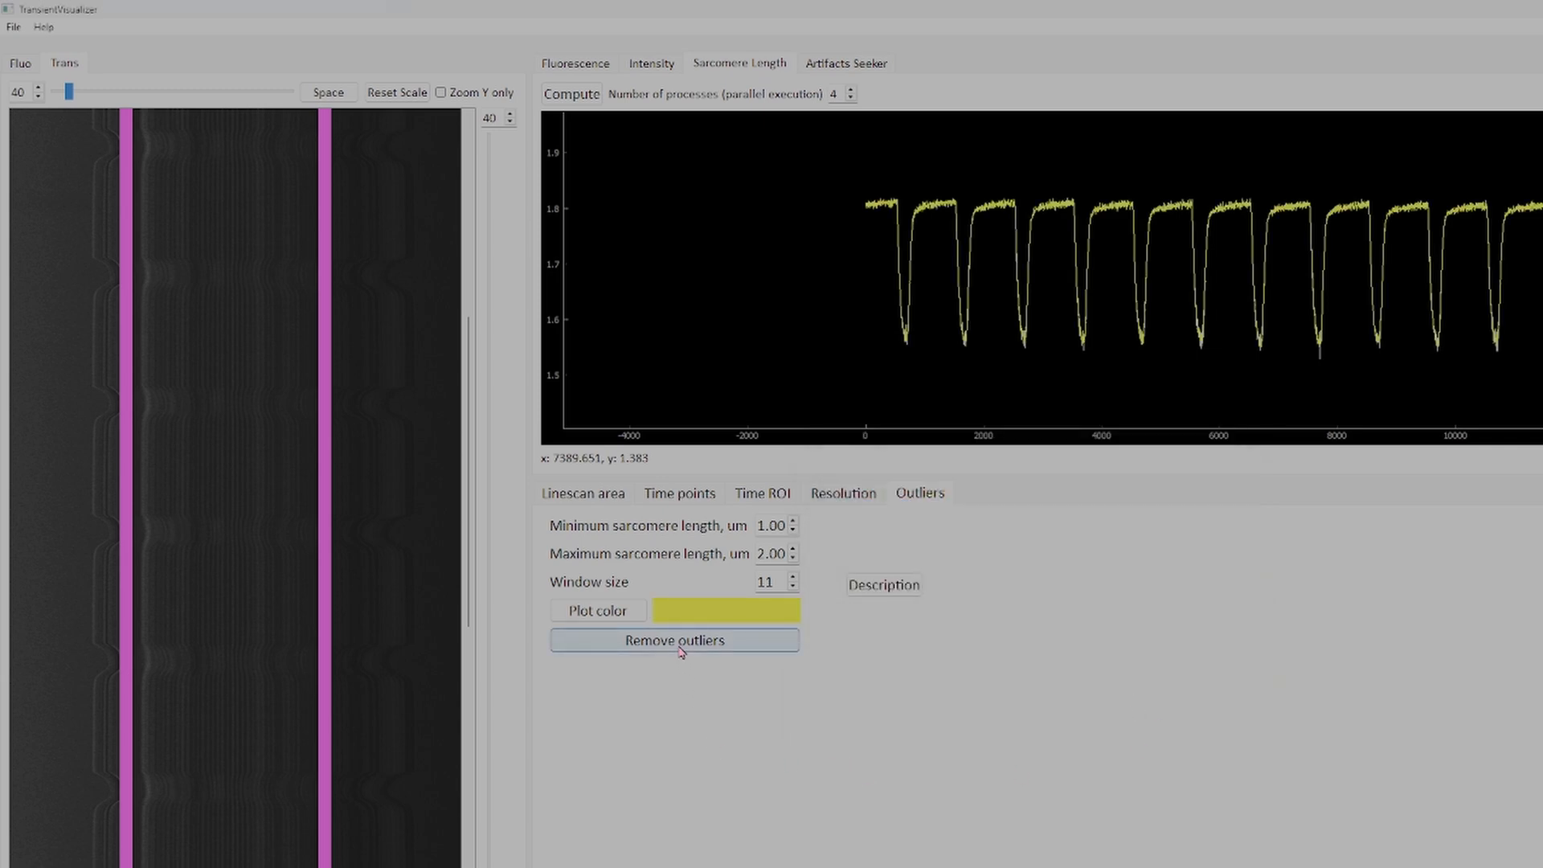
drag(1305, 241, 1124, 249)
scroll(1132, 309, up, 7)
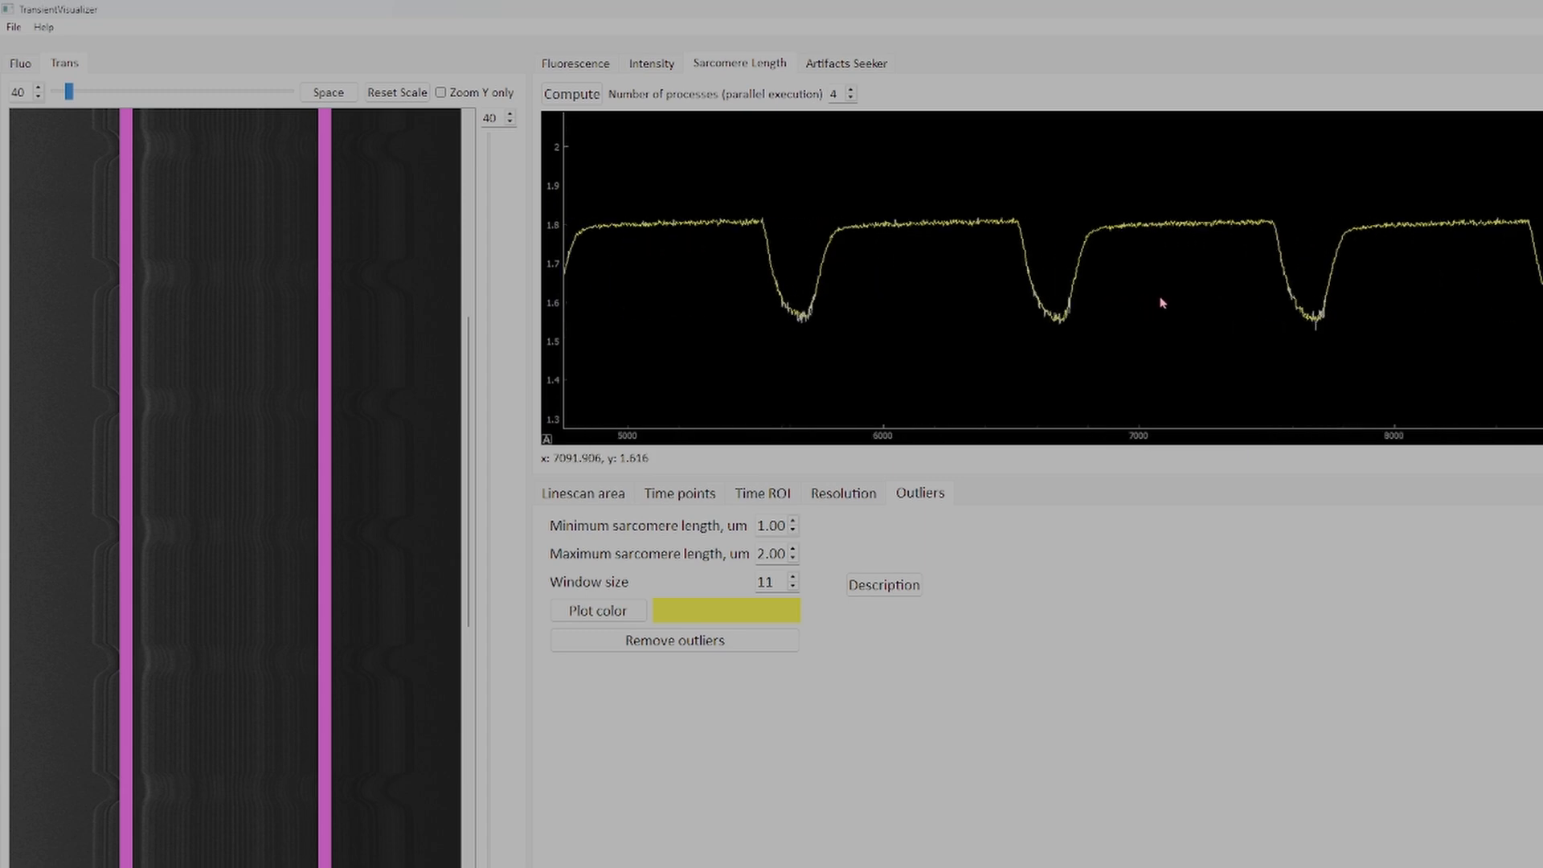
scroll(1183, 305, up, 3)
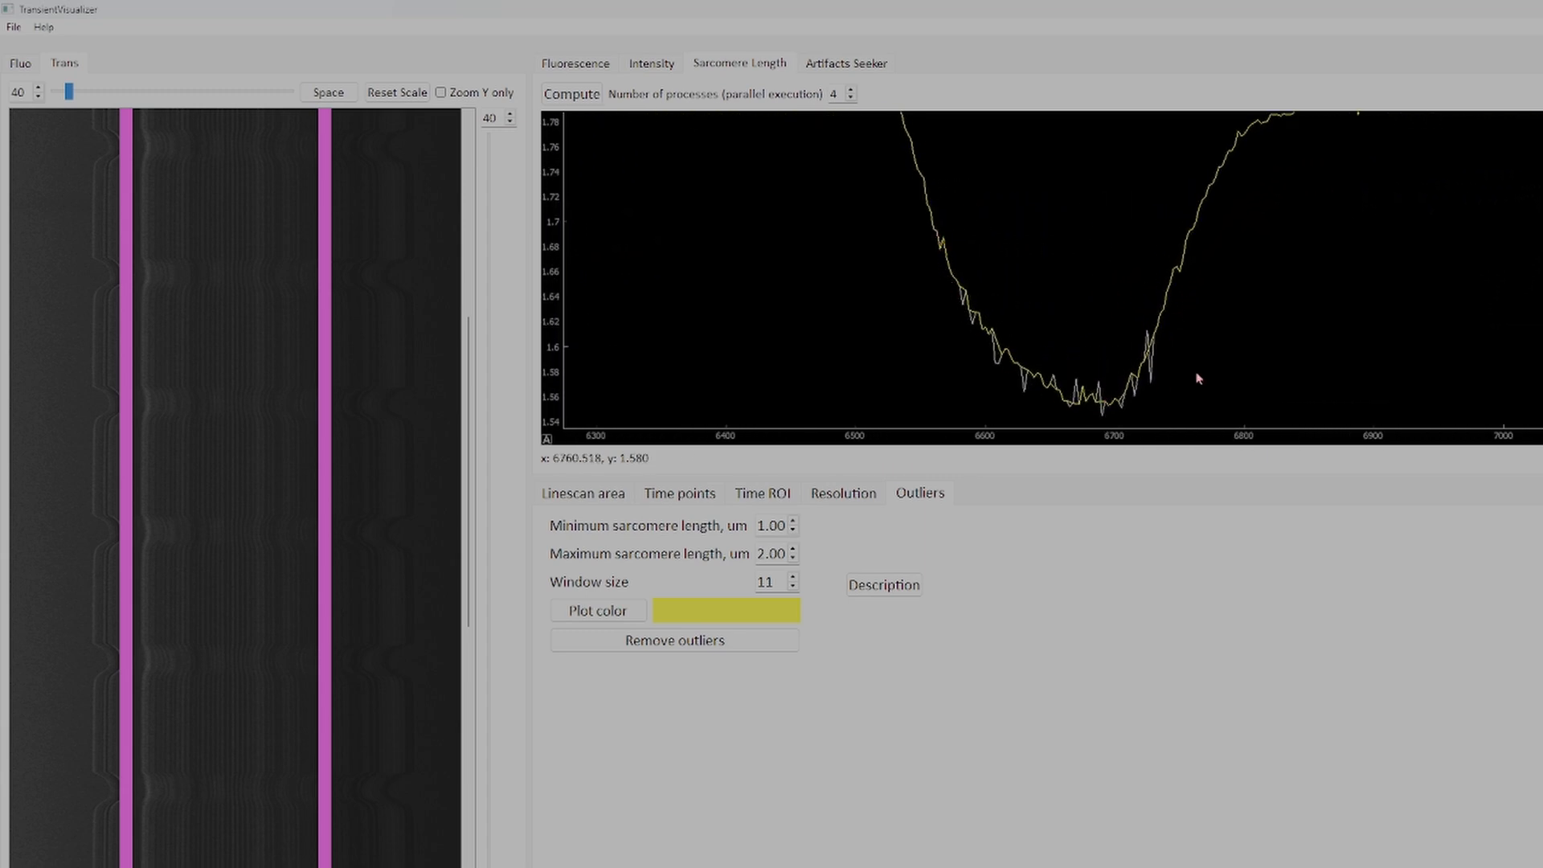
Step: Examine the outlier-corrected trace against the original sarcomere length trace across several contractions
scroll(1199, 376, down, 10)
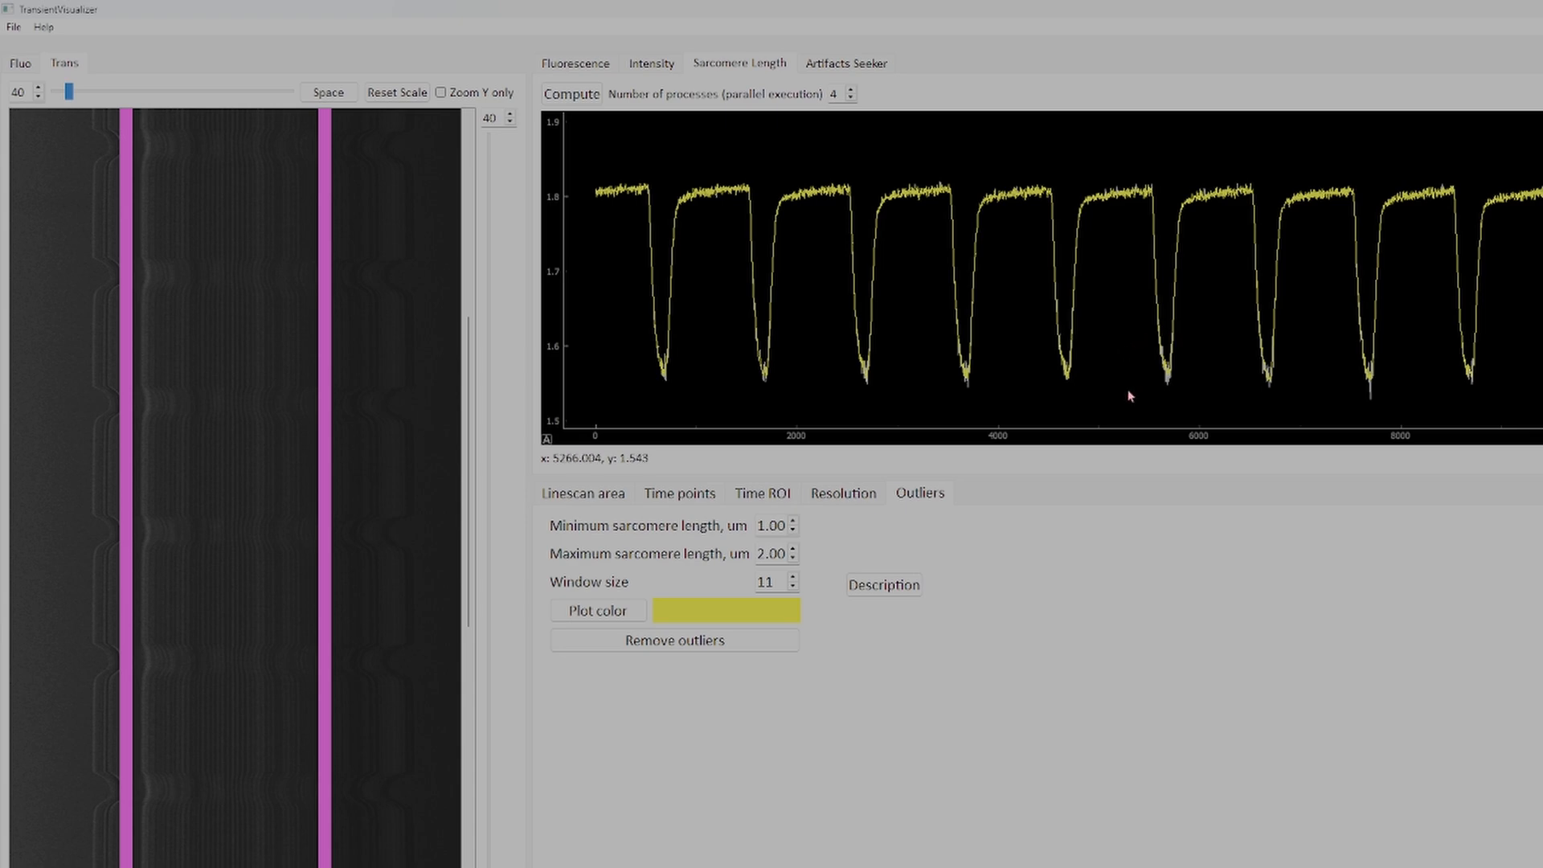
scroll(1005, 366, up, 5)
scroll(1050, 354, down, 5)
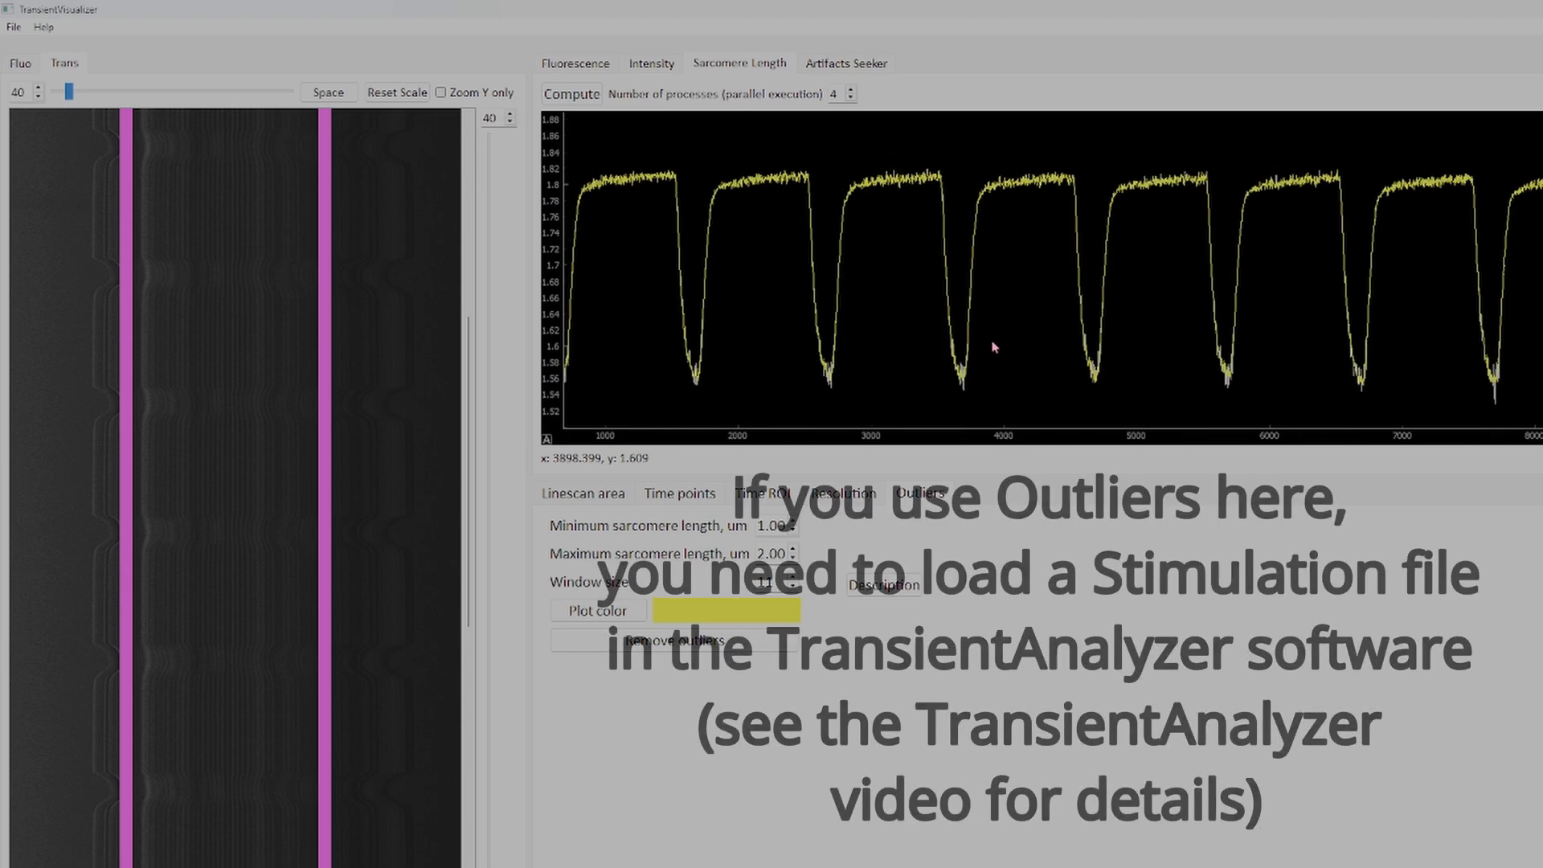
scroll(1008, 336, down, 5)
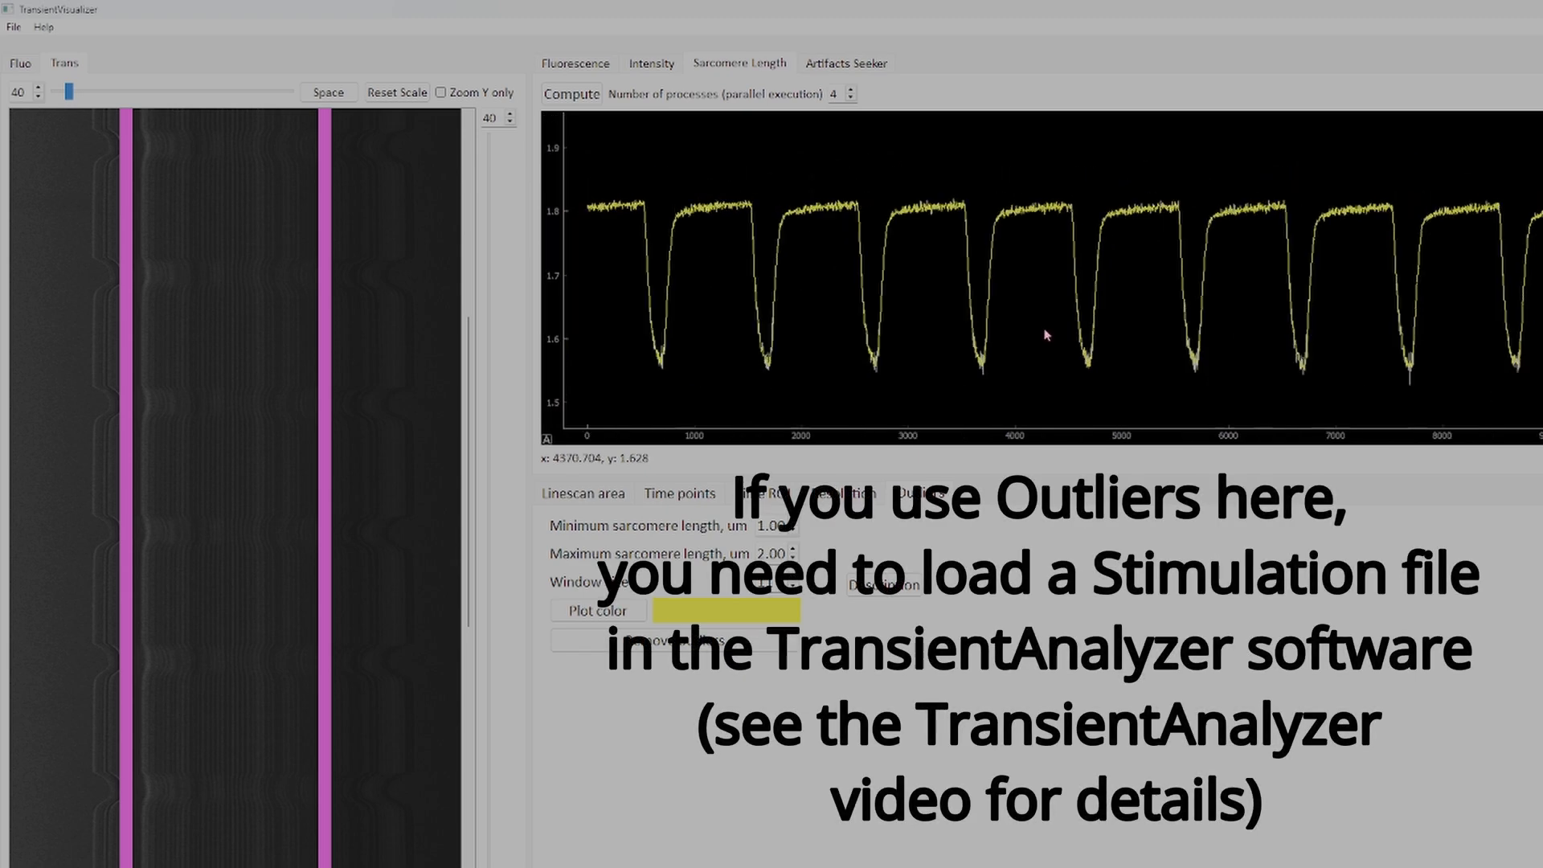
scroll(1045, 289, down, 1)
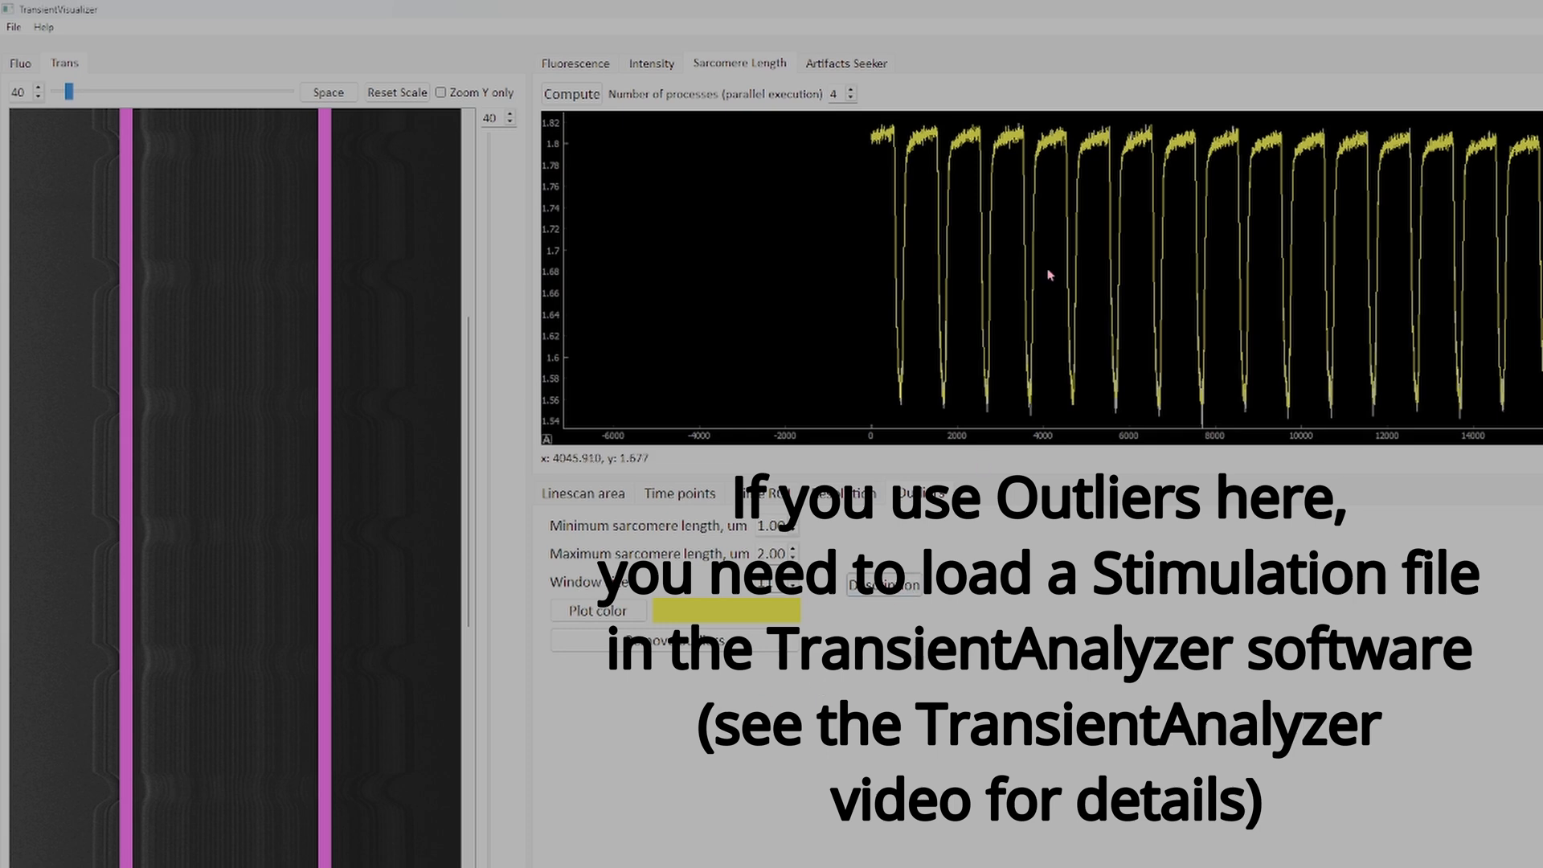
scroll(1049, 273, up, 6)
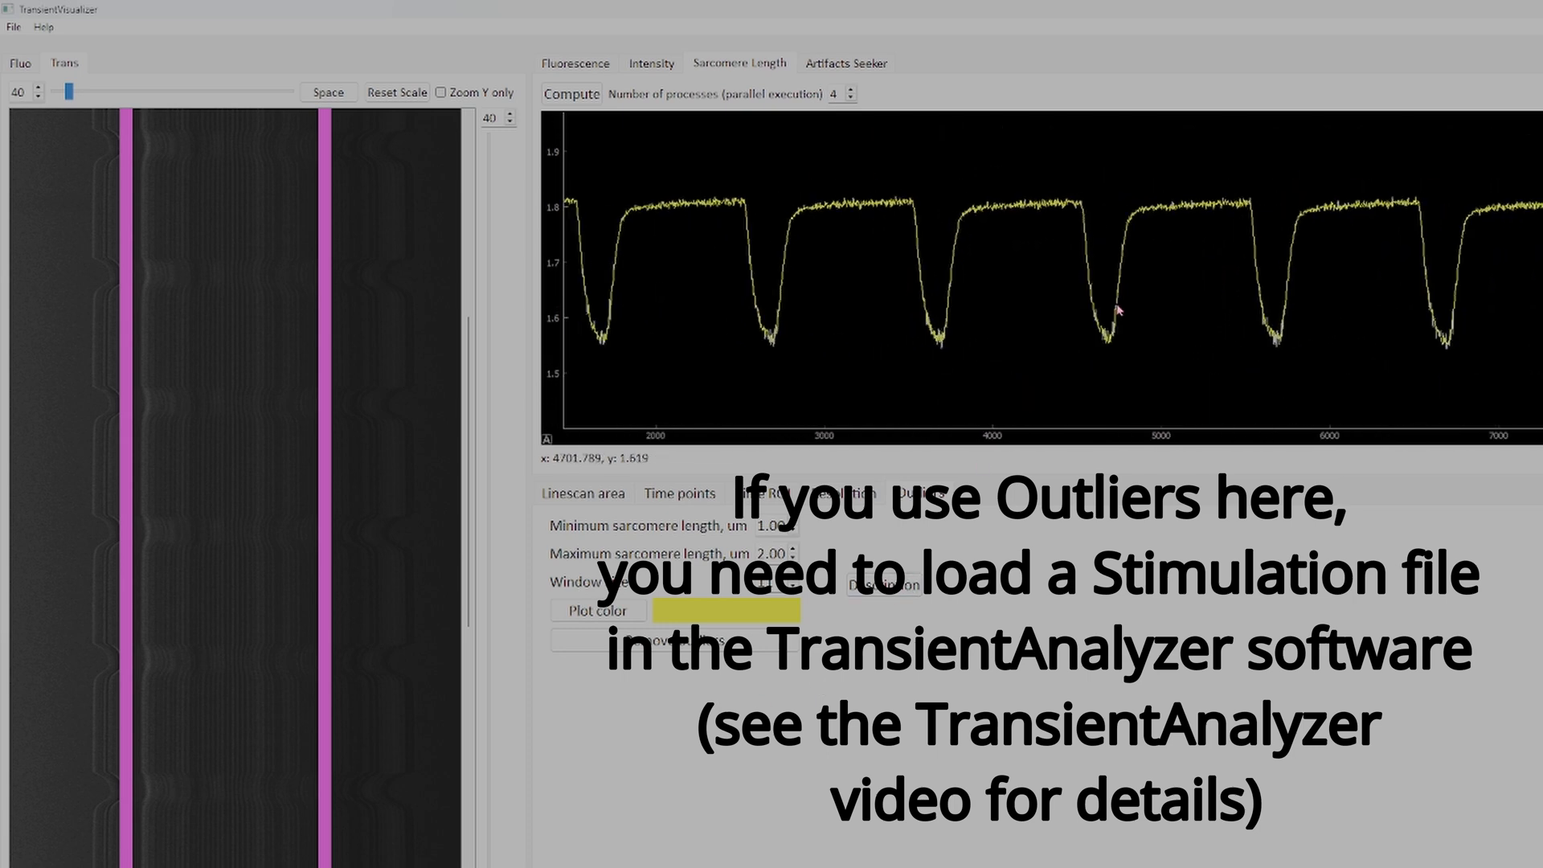
scroll(882, 303, up, 8)
scroll(819, 293, down, 5)
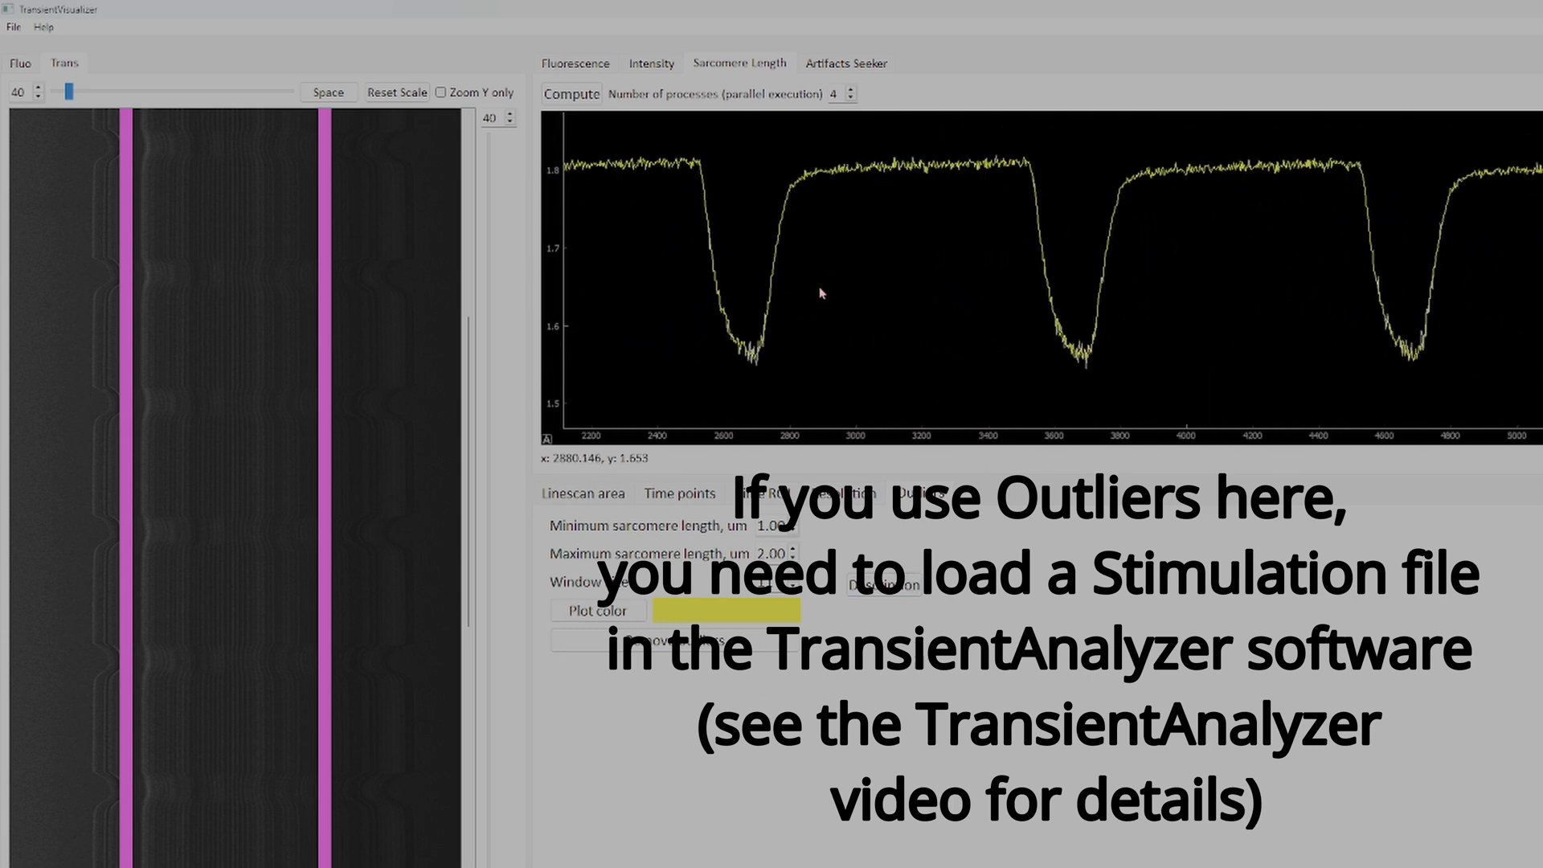
Step: Inspect the outlier-corrected sarcomere length trace in close-up between two contractions and over a longer run of contractions
scroll(834, 322, up, 3)
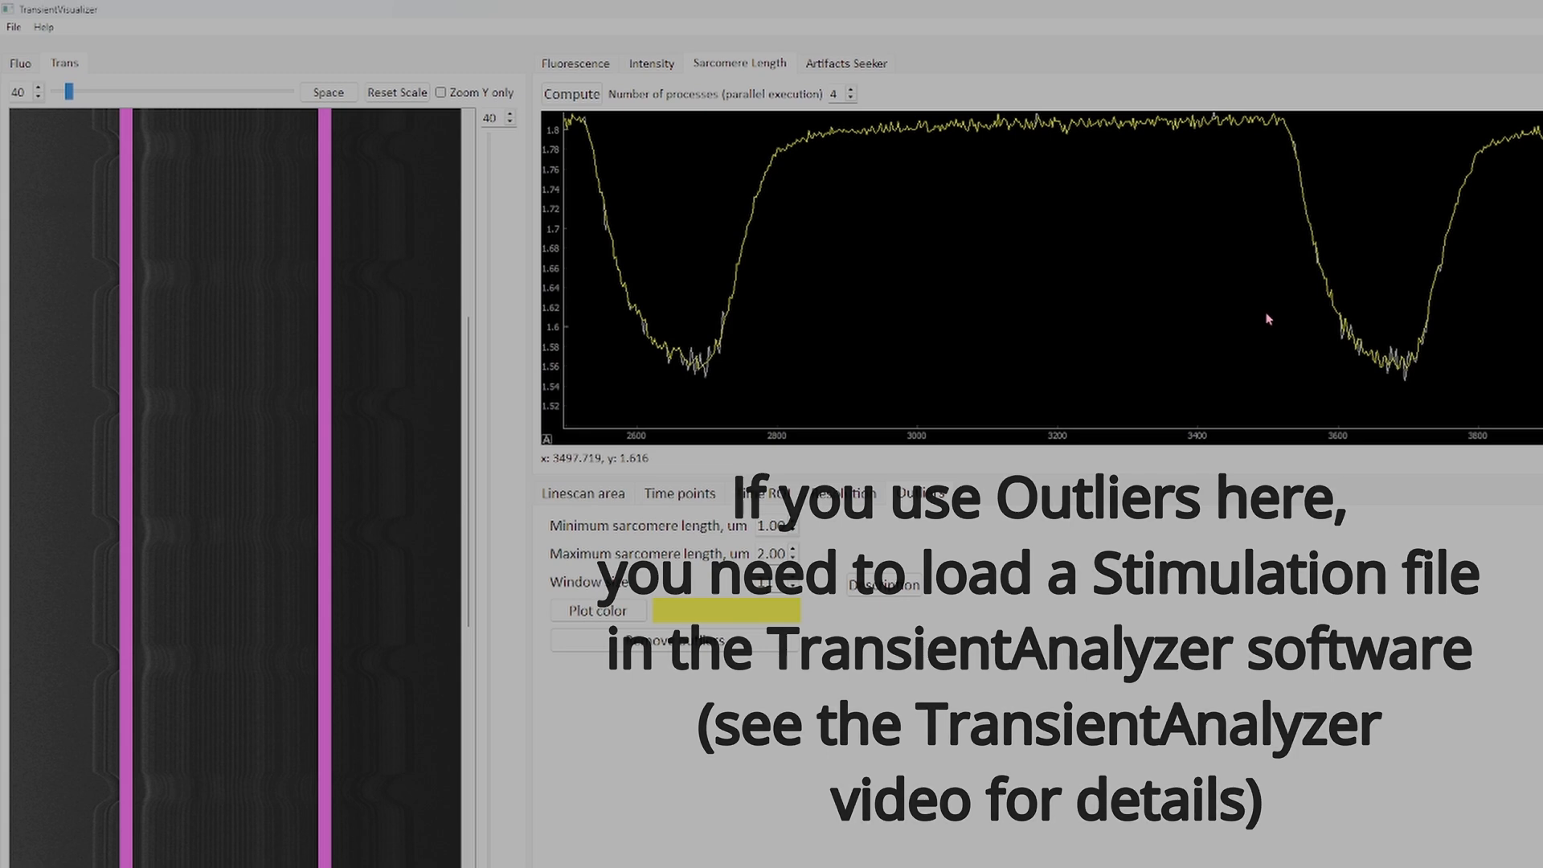
scroll(1168, 323, down, 5)
scroll(1169, 322, down, 1)
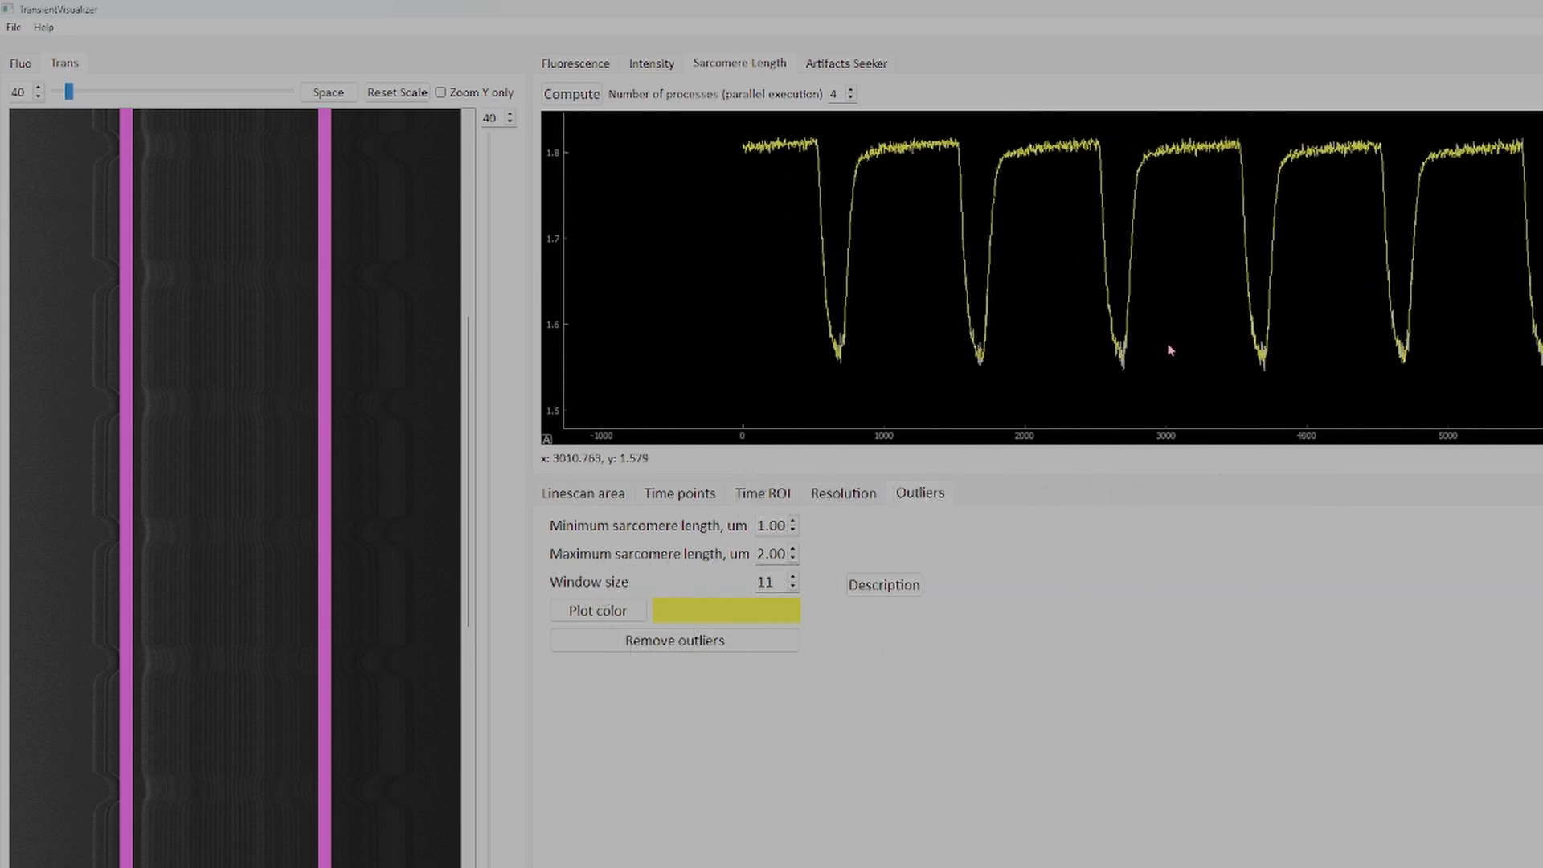
scroll(1144, 351, up, 1)
drag(1157, 352, 1063, 350)
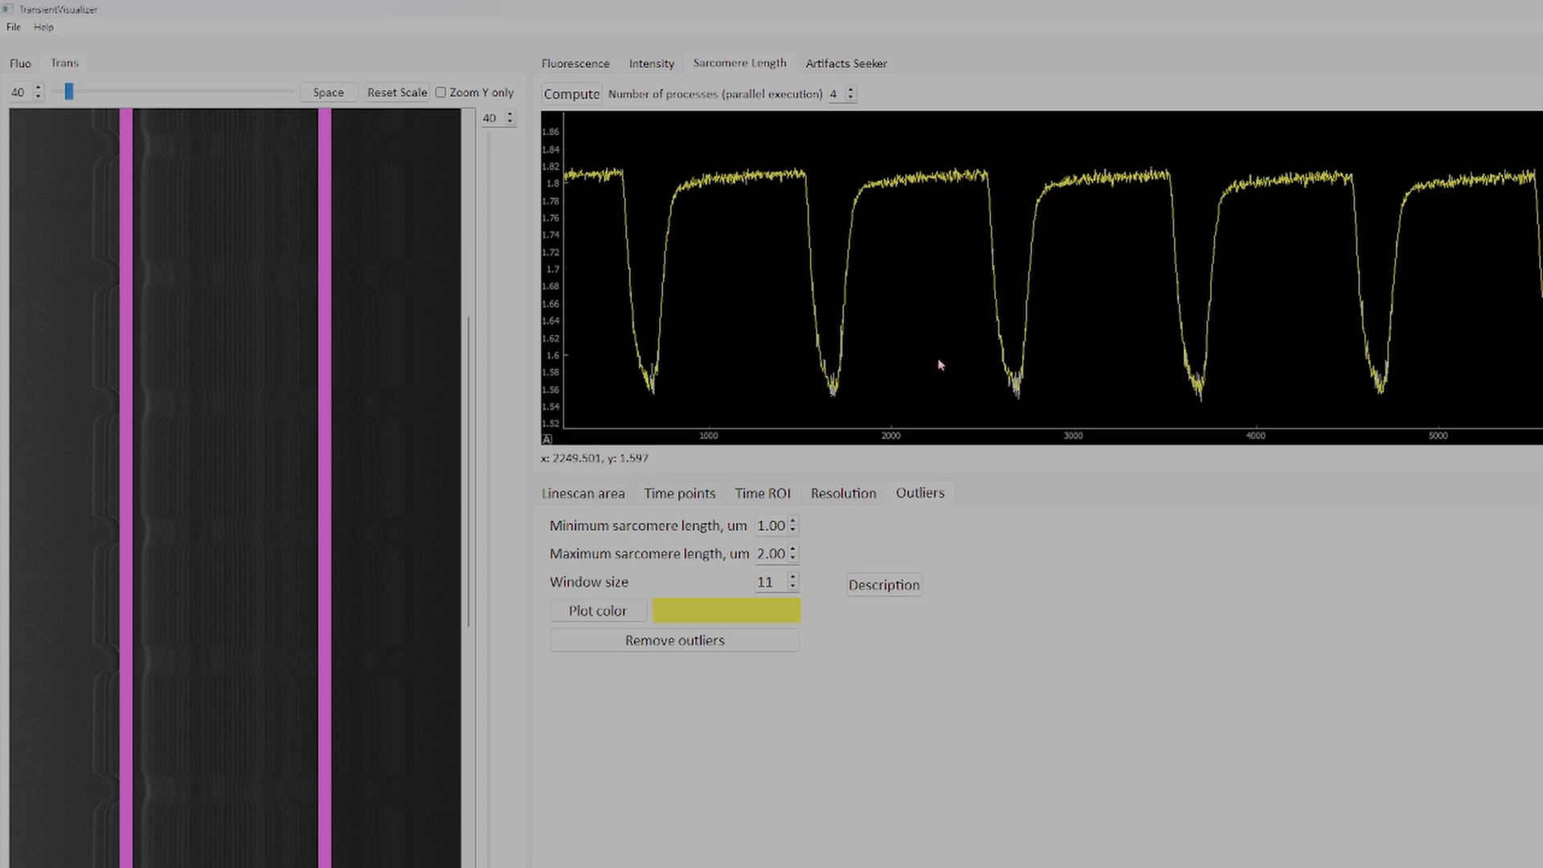
Step: Try to save the project and dismiss the notice
click(14, 27)
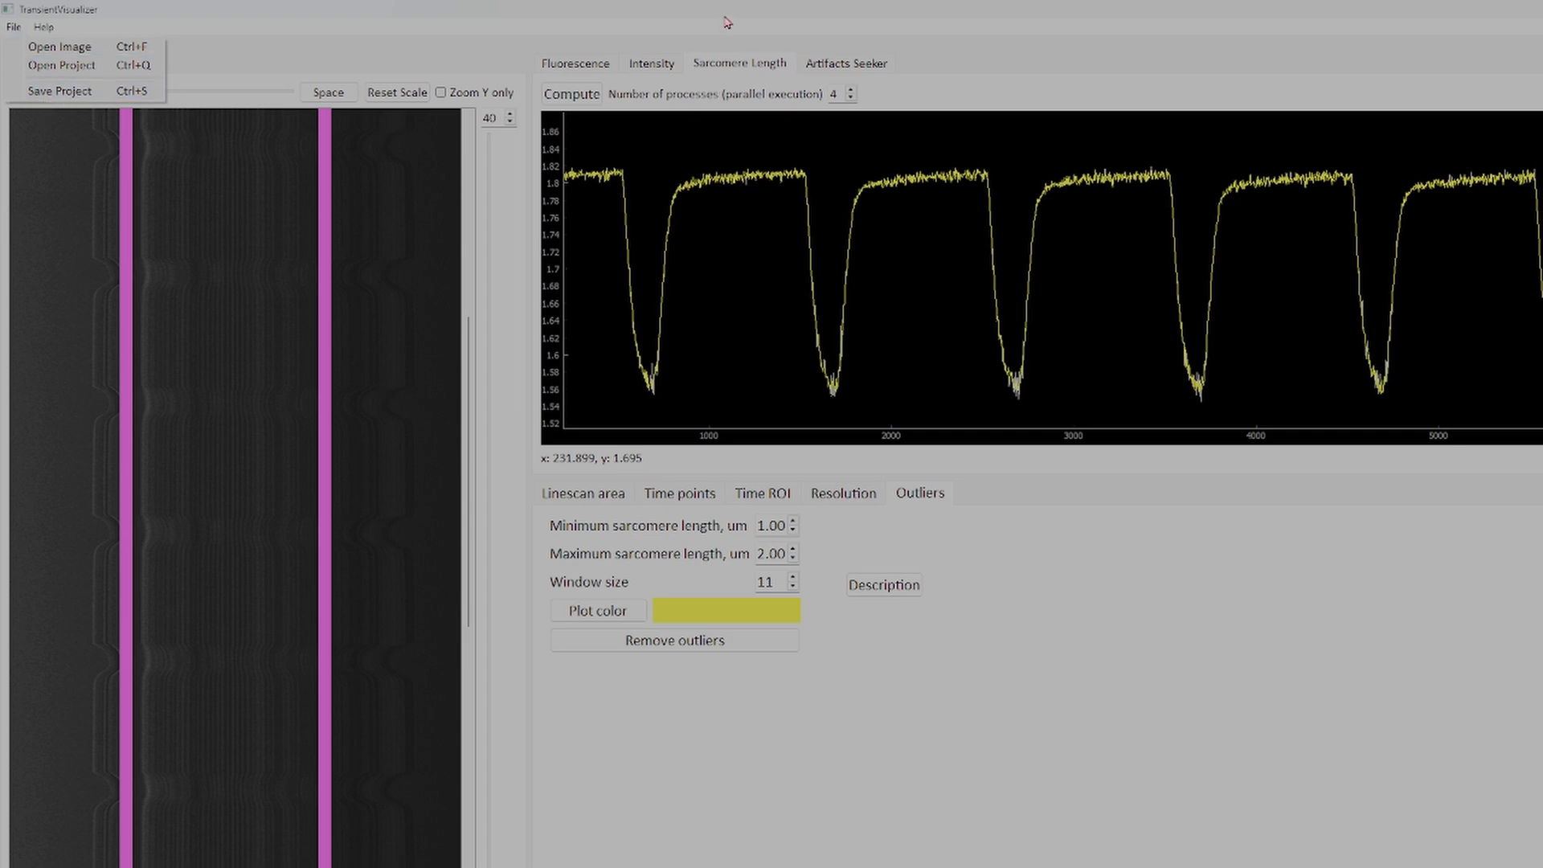
click(607, 25)
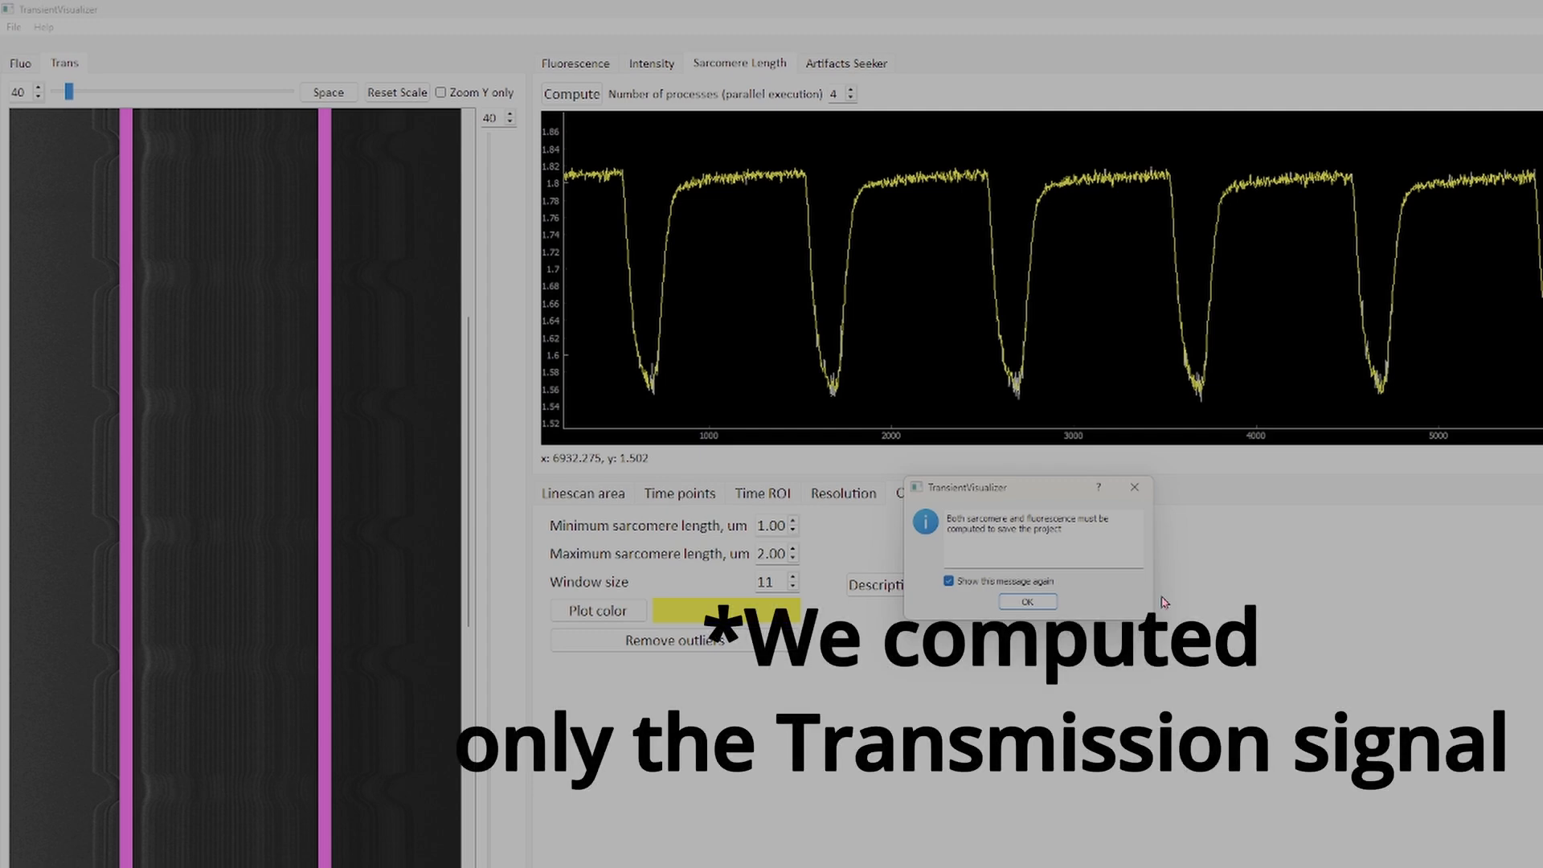
click(1029, 602)
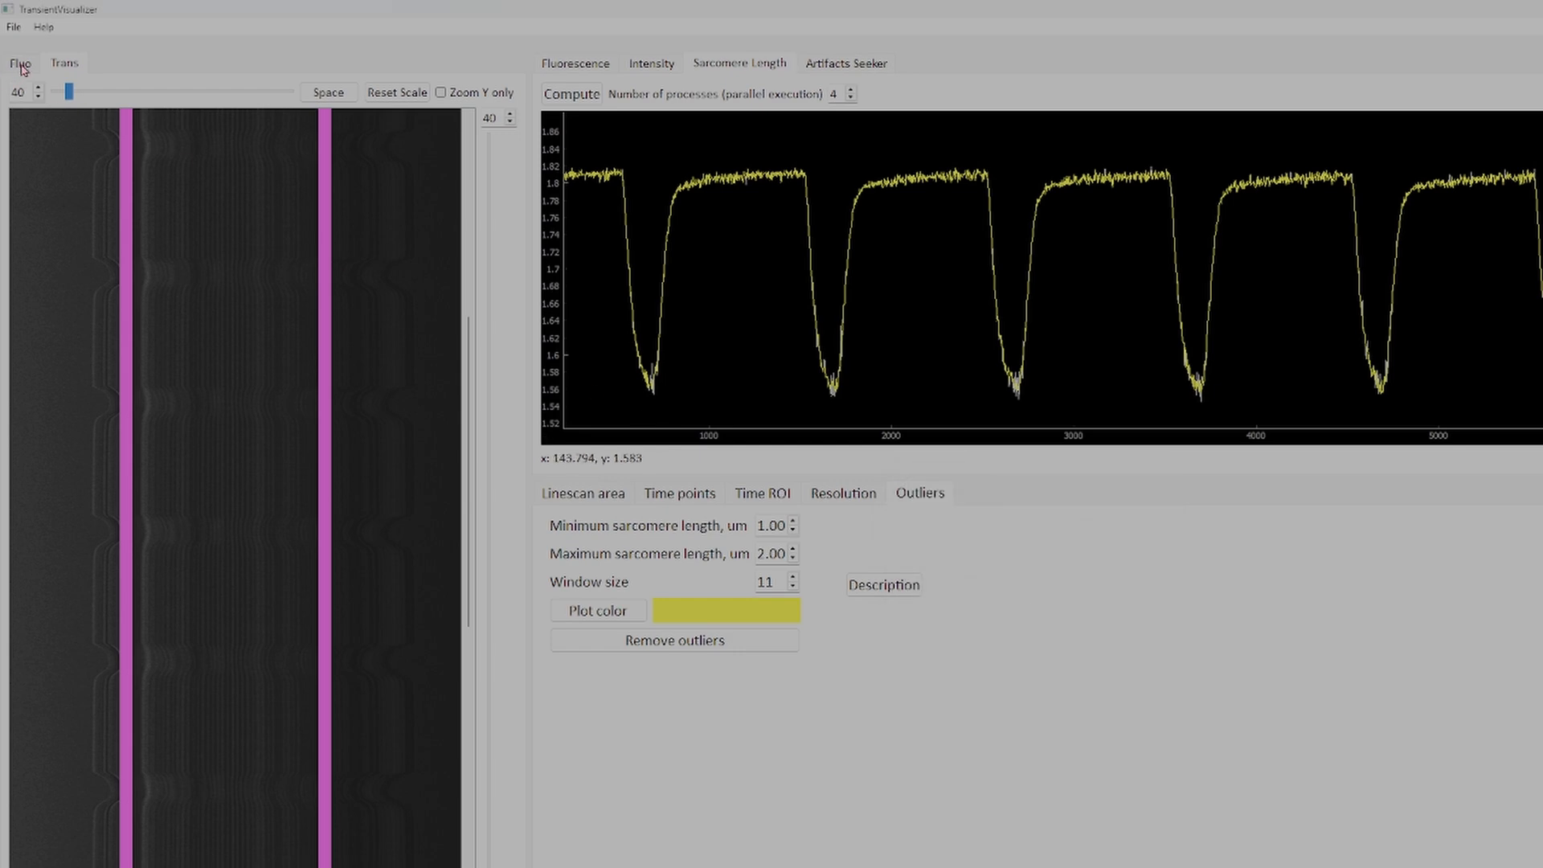
Step: Show the fluorescence image and plot, and add a linescan area outside the cell from 0.000 to 47.723 um
click(585, 66)
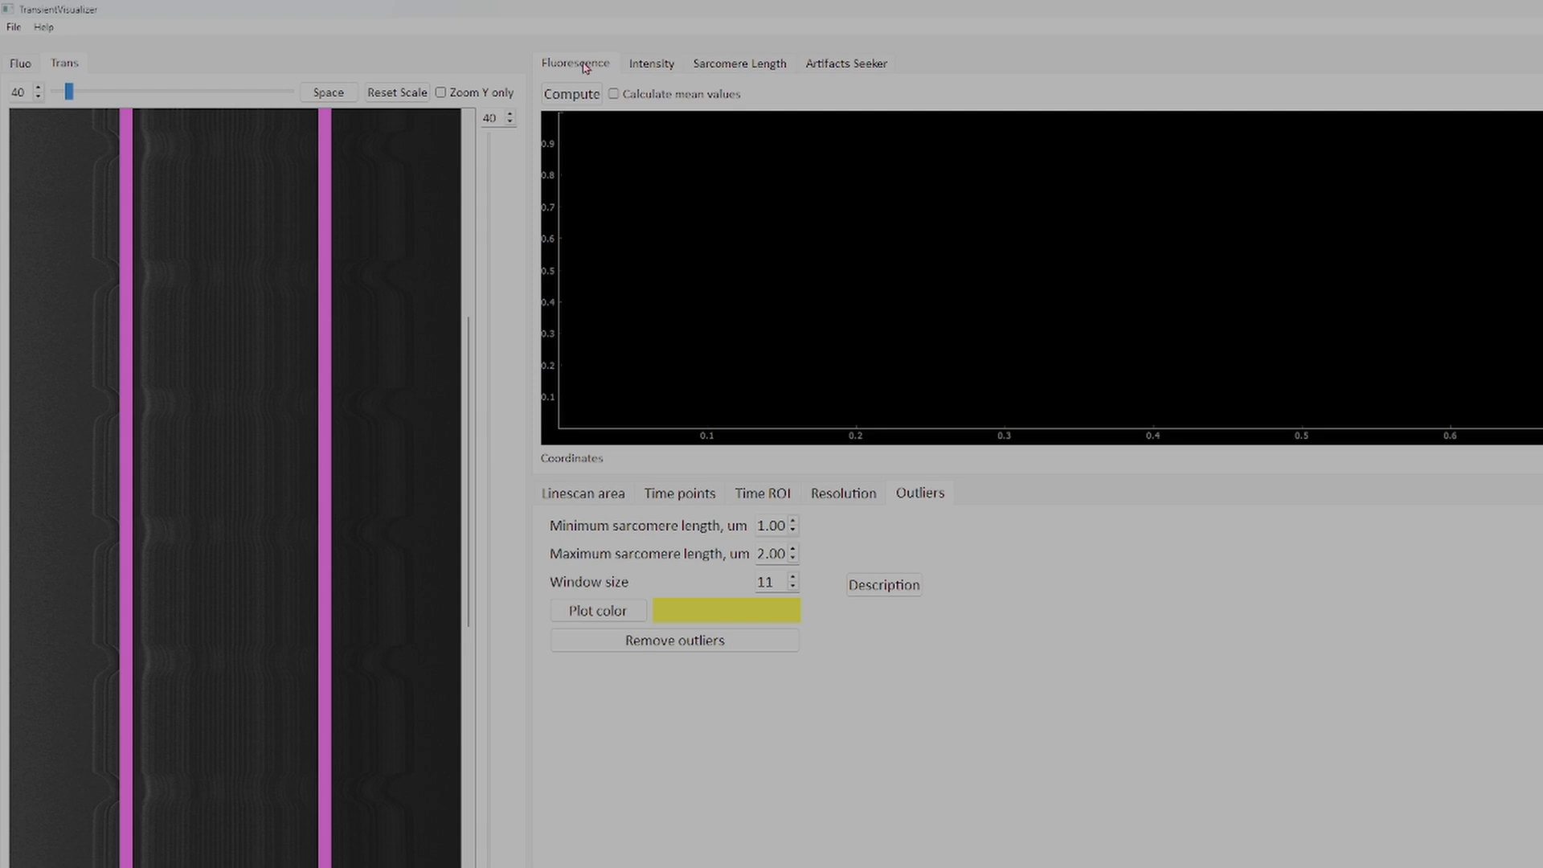
click(28, 71)
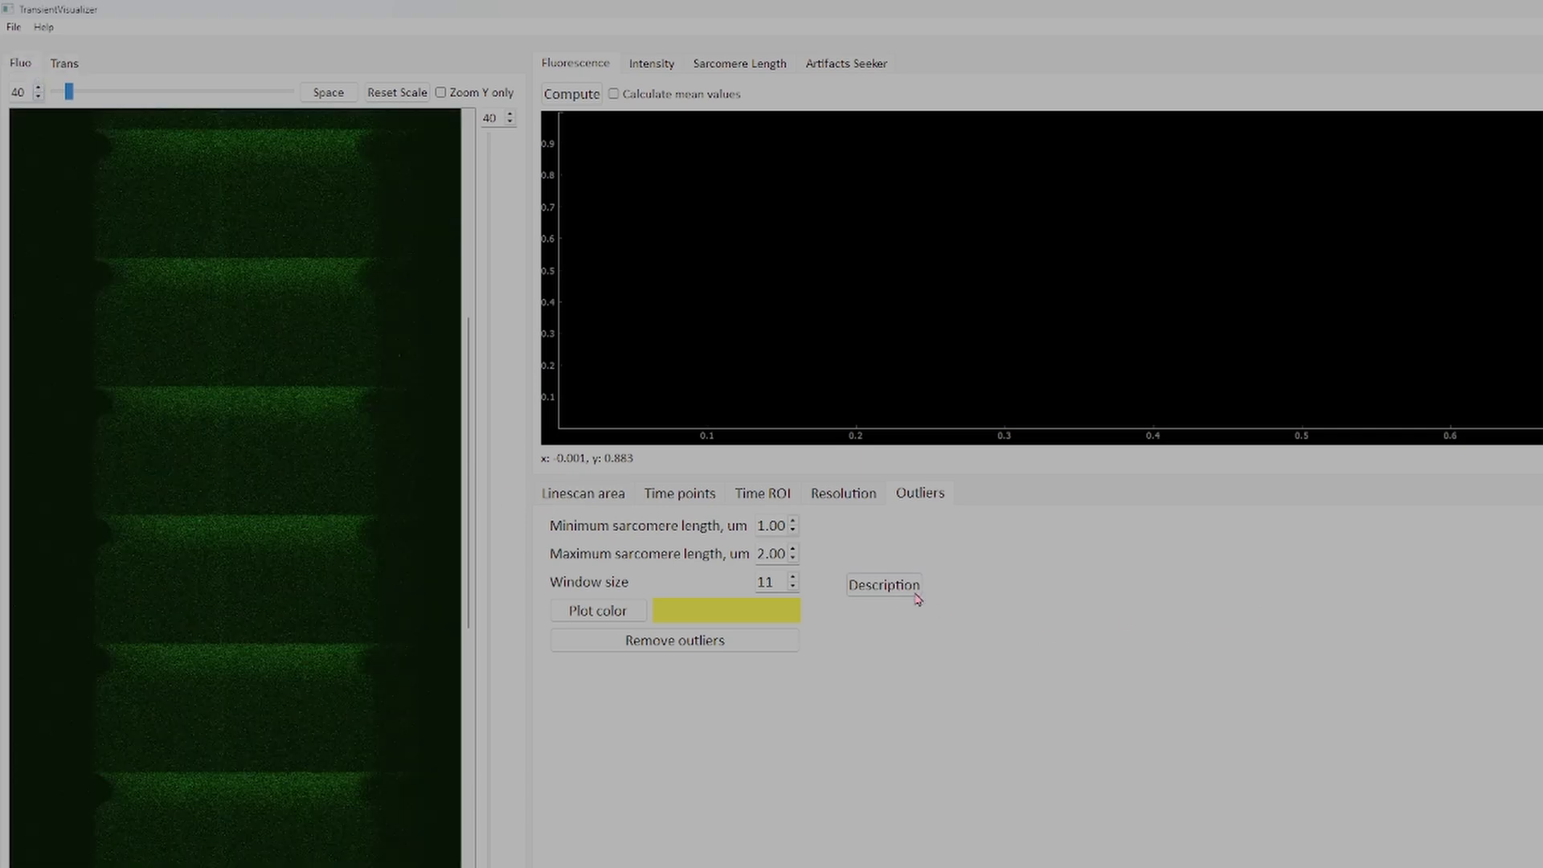
click(576, 500)
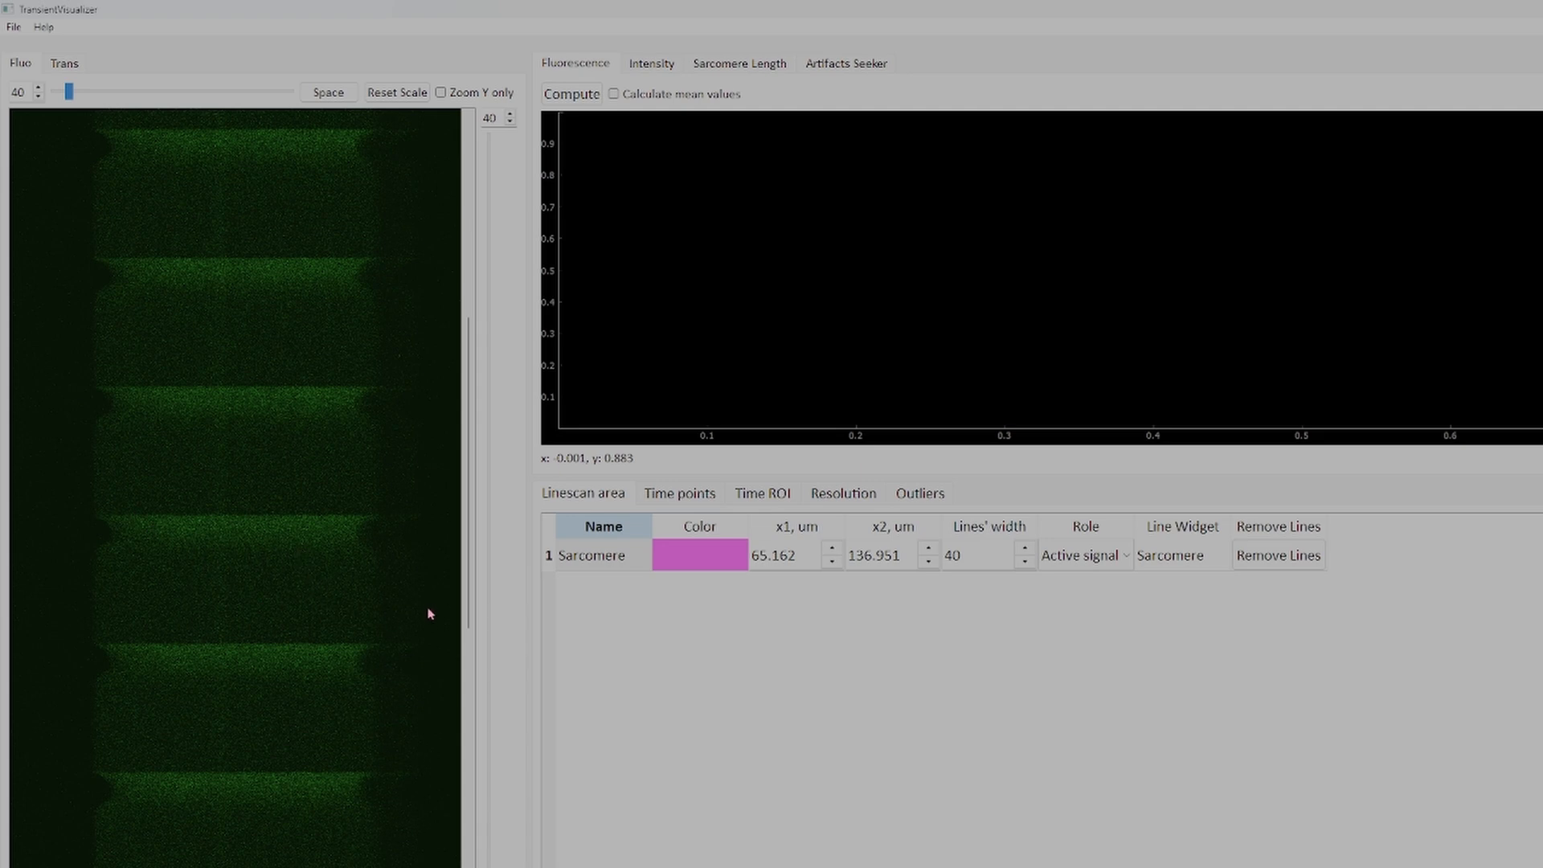
click(79, 518)
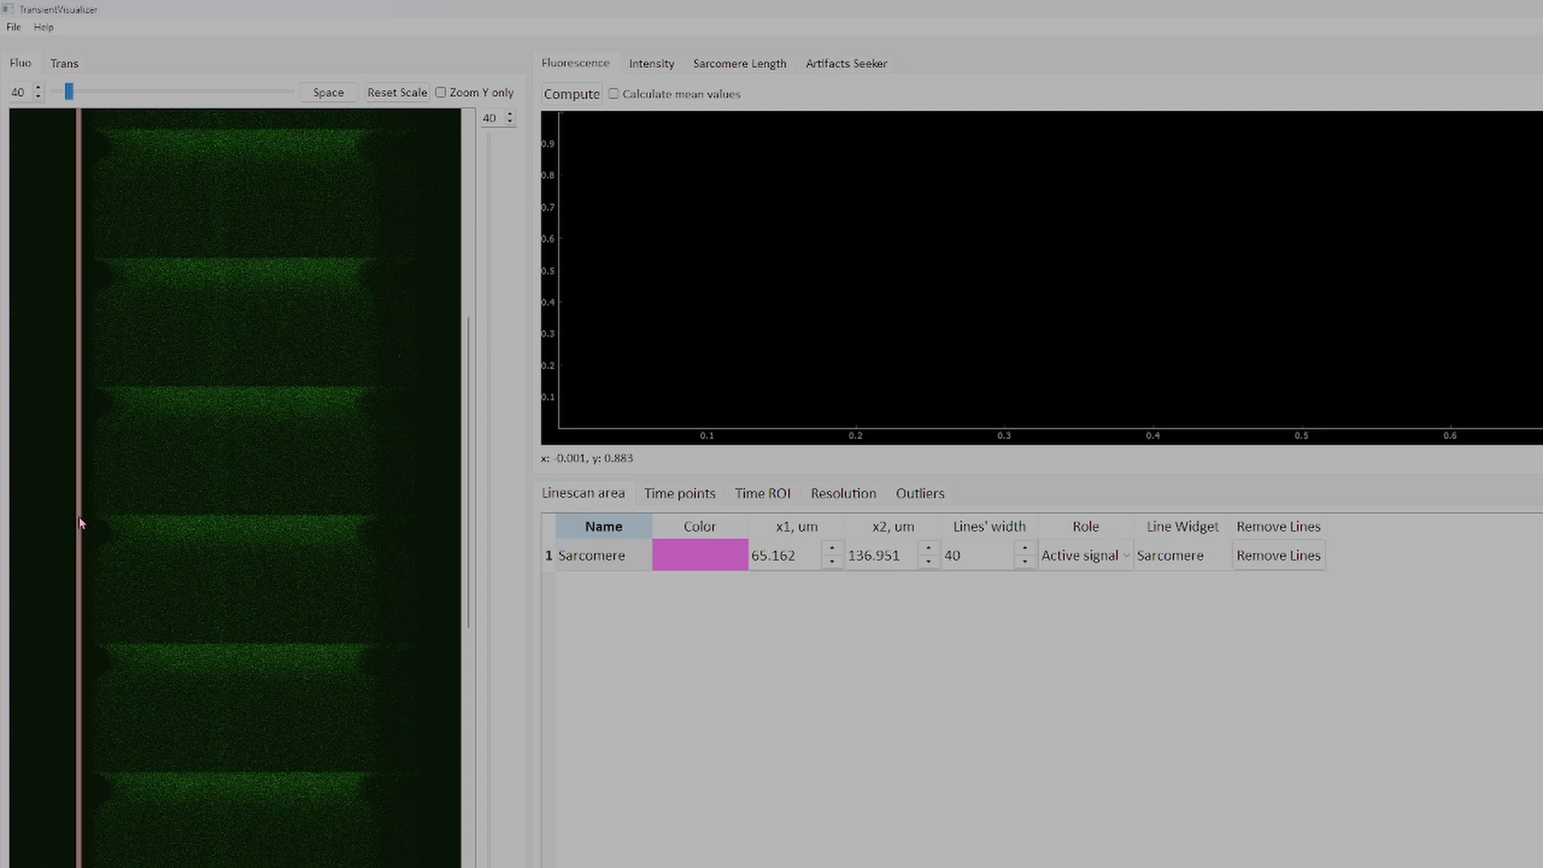
click(9, 523)
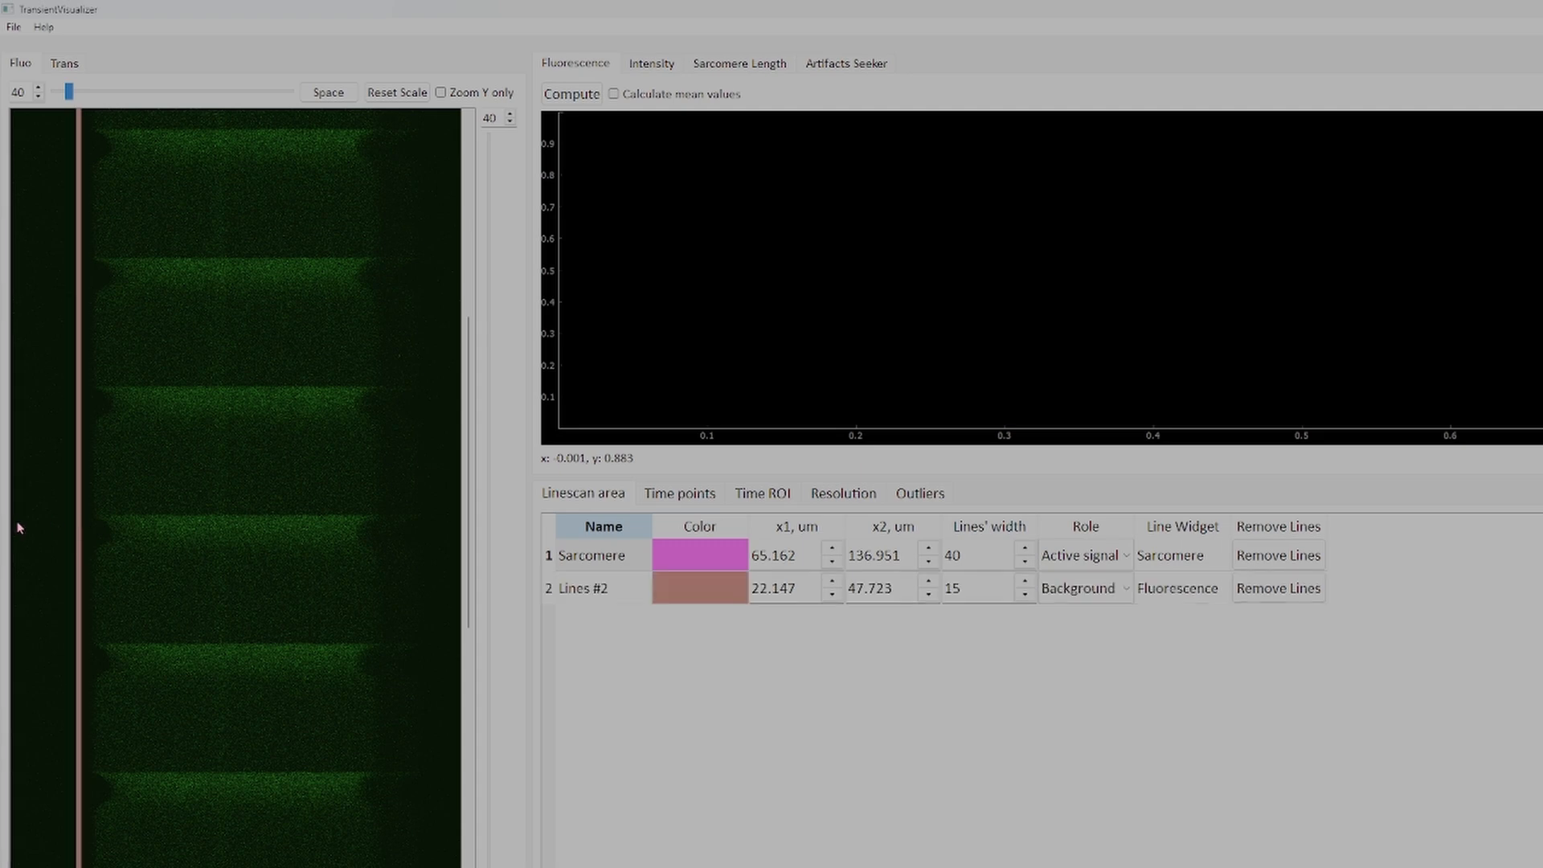
mouse_move(17, 533)
mouse_down()
mouse_move(3, 534)
mouse_move(82, 534)
mouse_move(17, 533)
mouse_up()
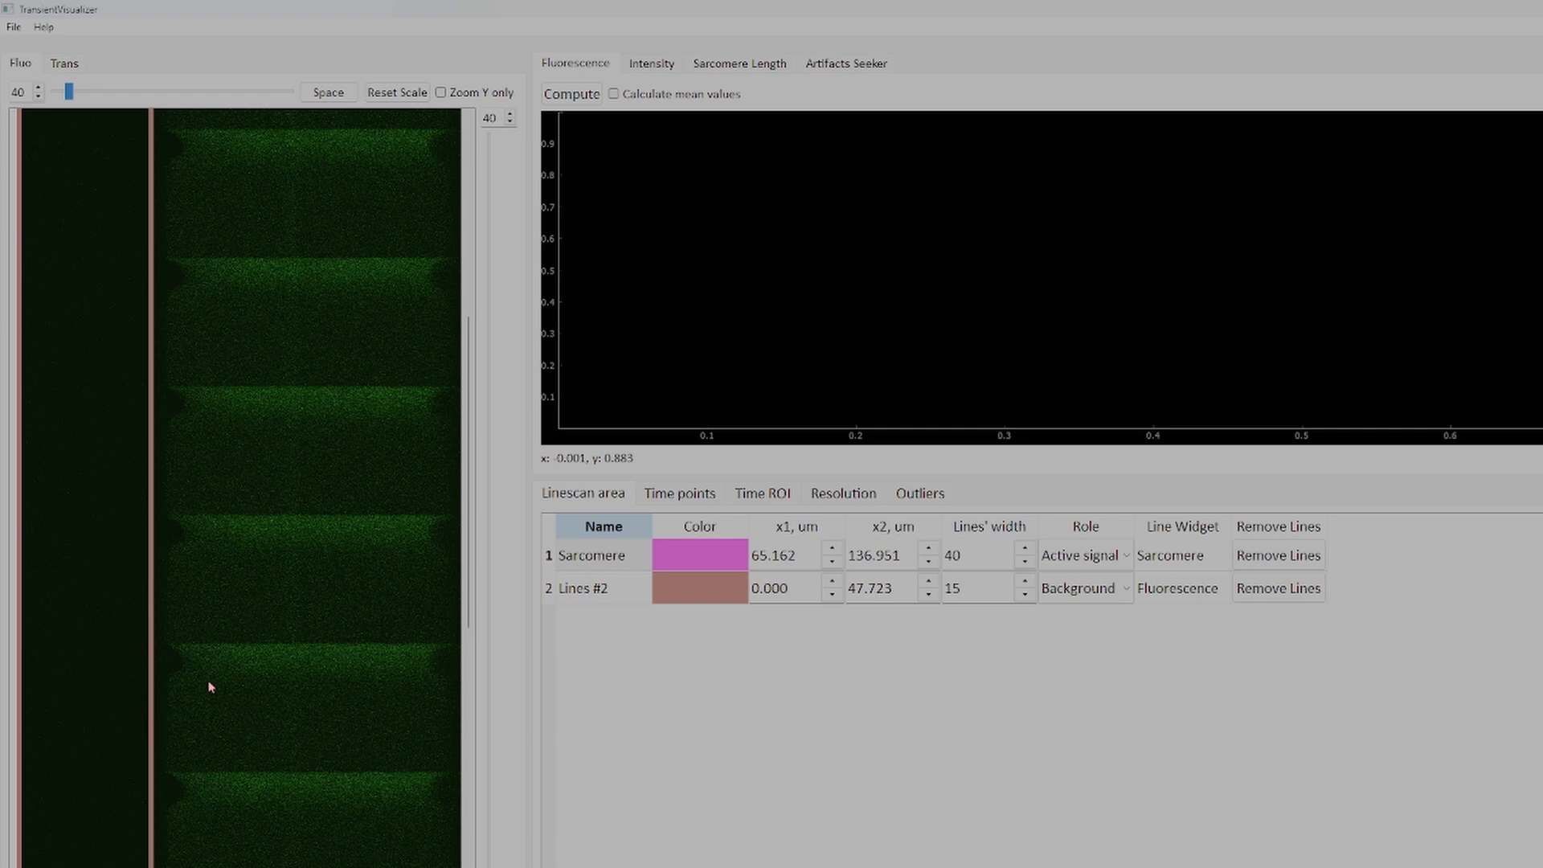
Step: Rename the new fluorescence linescan area as Background and compute the fluorescence signal
click(612, 591)
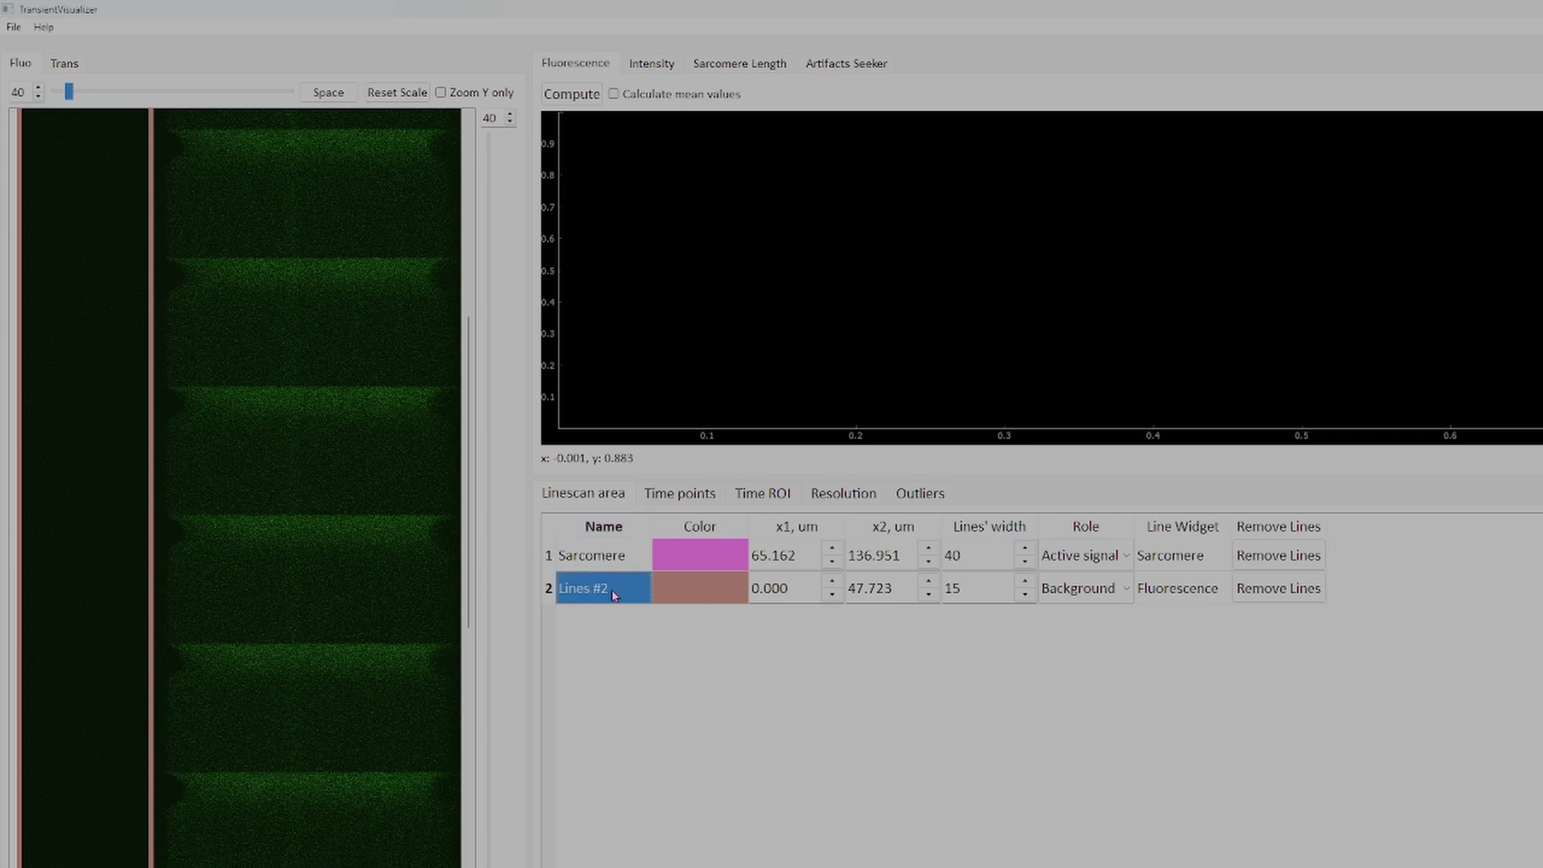
click(611, 588)
text(Backgroun)
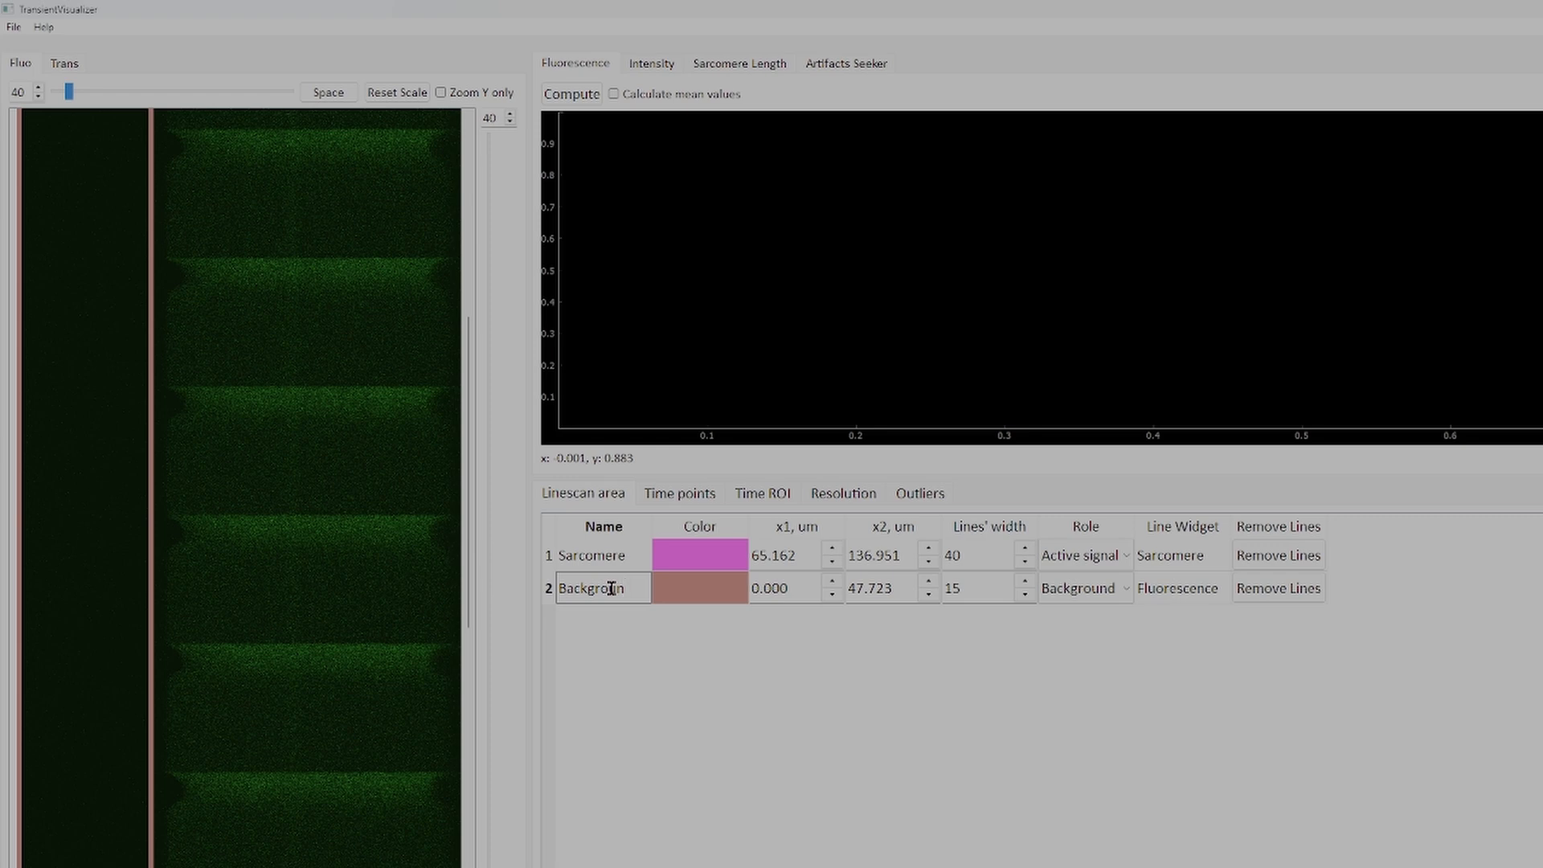
text(d)
key(Return)
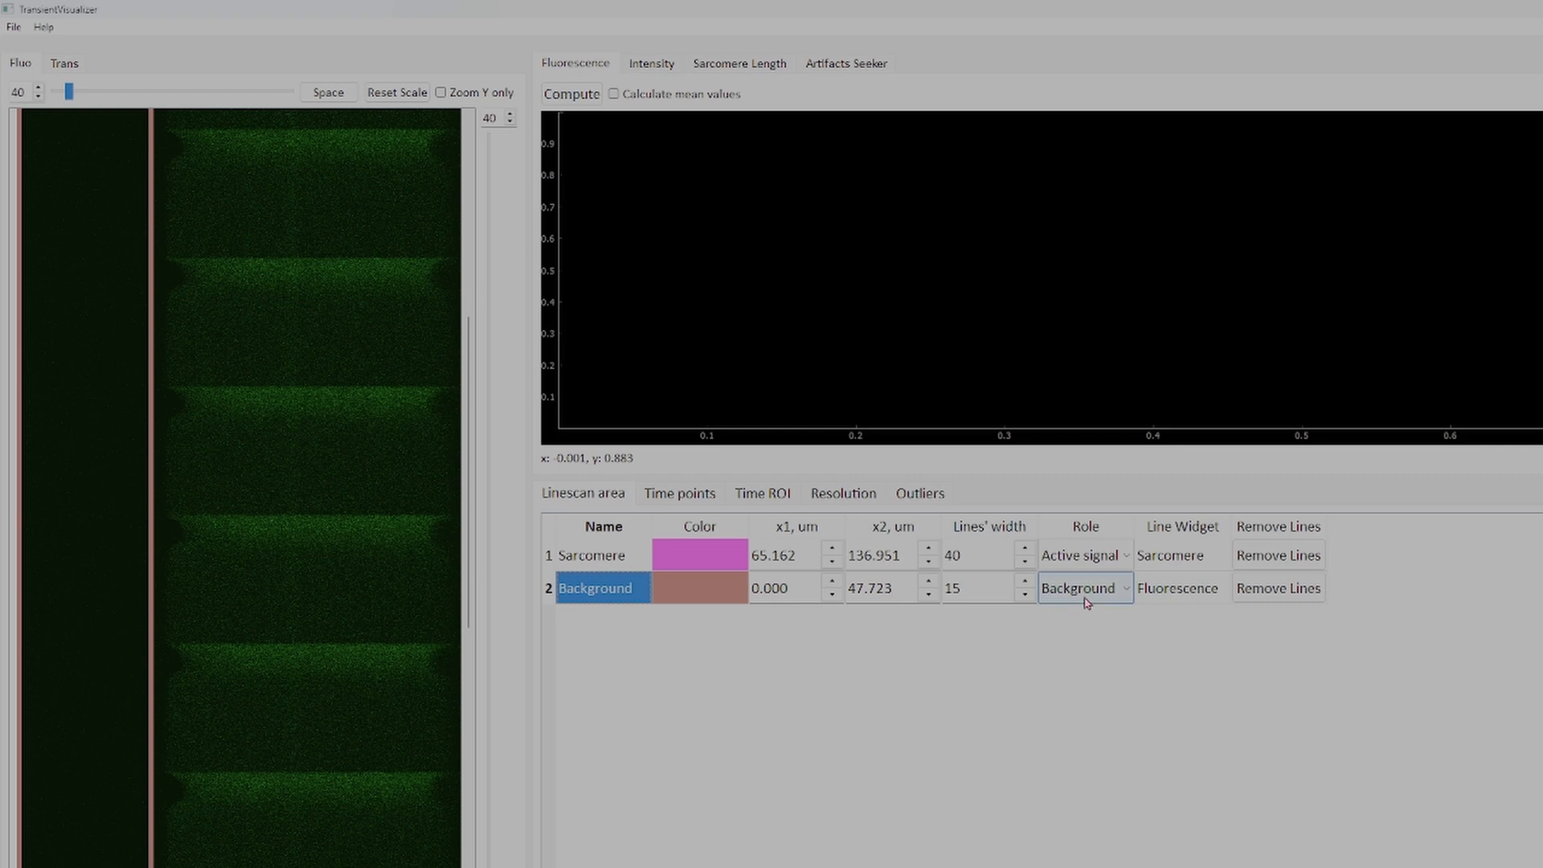
click(580, 105)
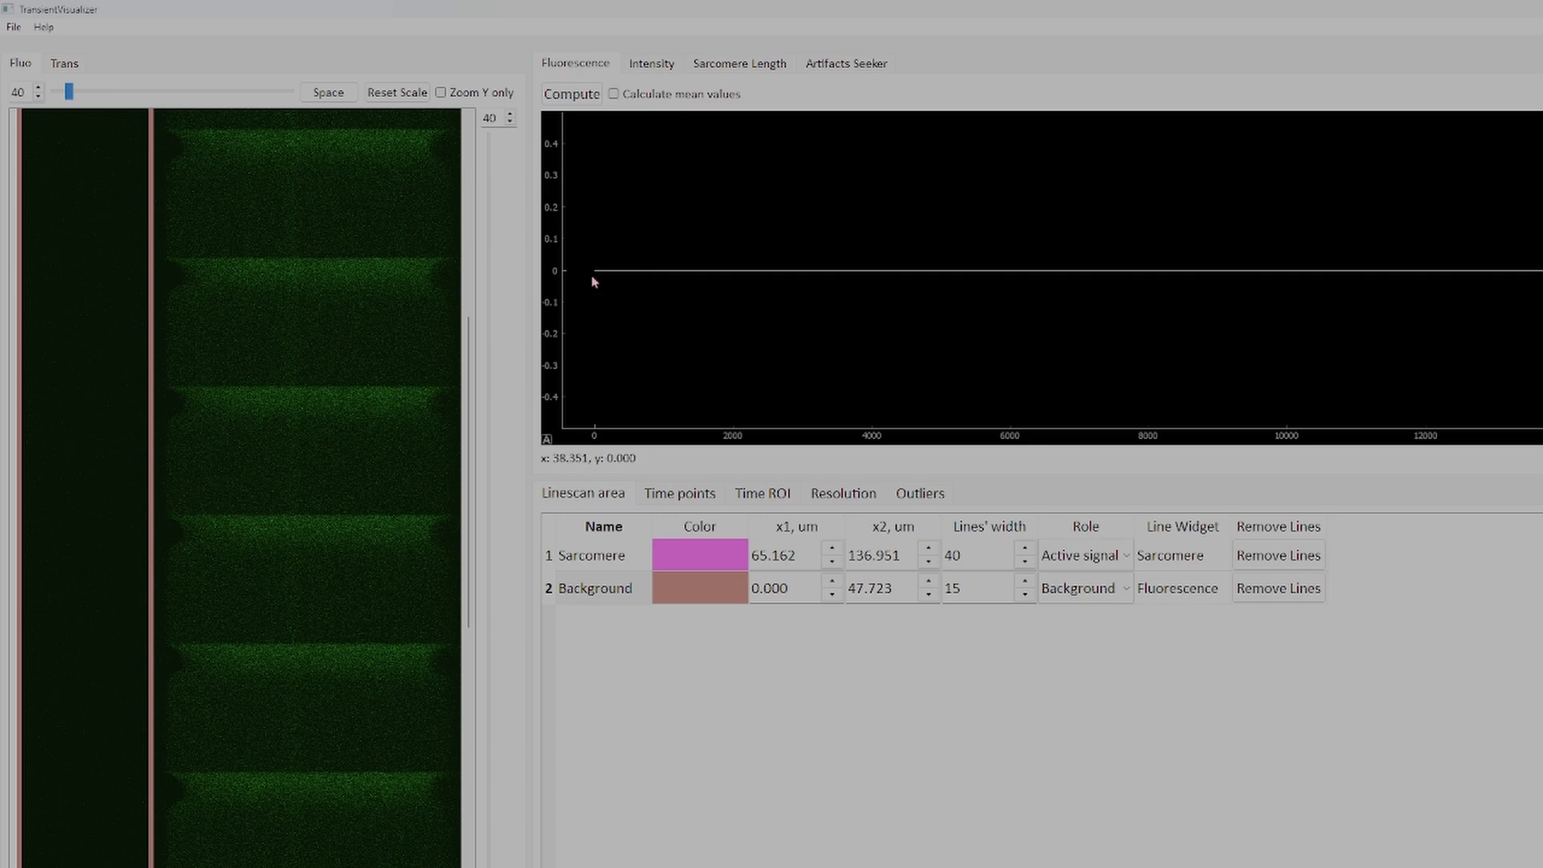
Step: Add a fluorescence linescan area inside the cell from 63.128 to 142.764 um, keeping its lines clear of the moving cell edges
click(194, 406)
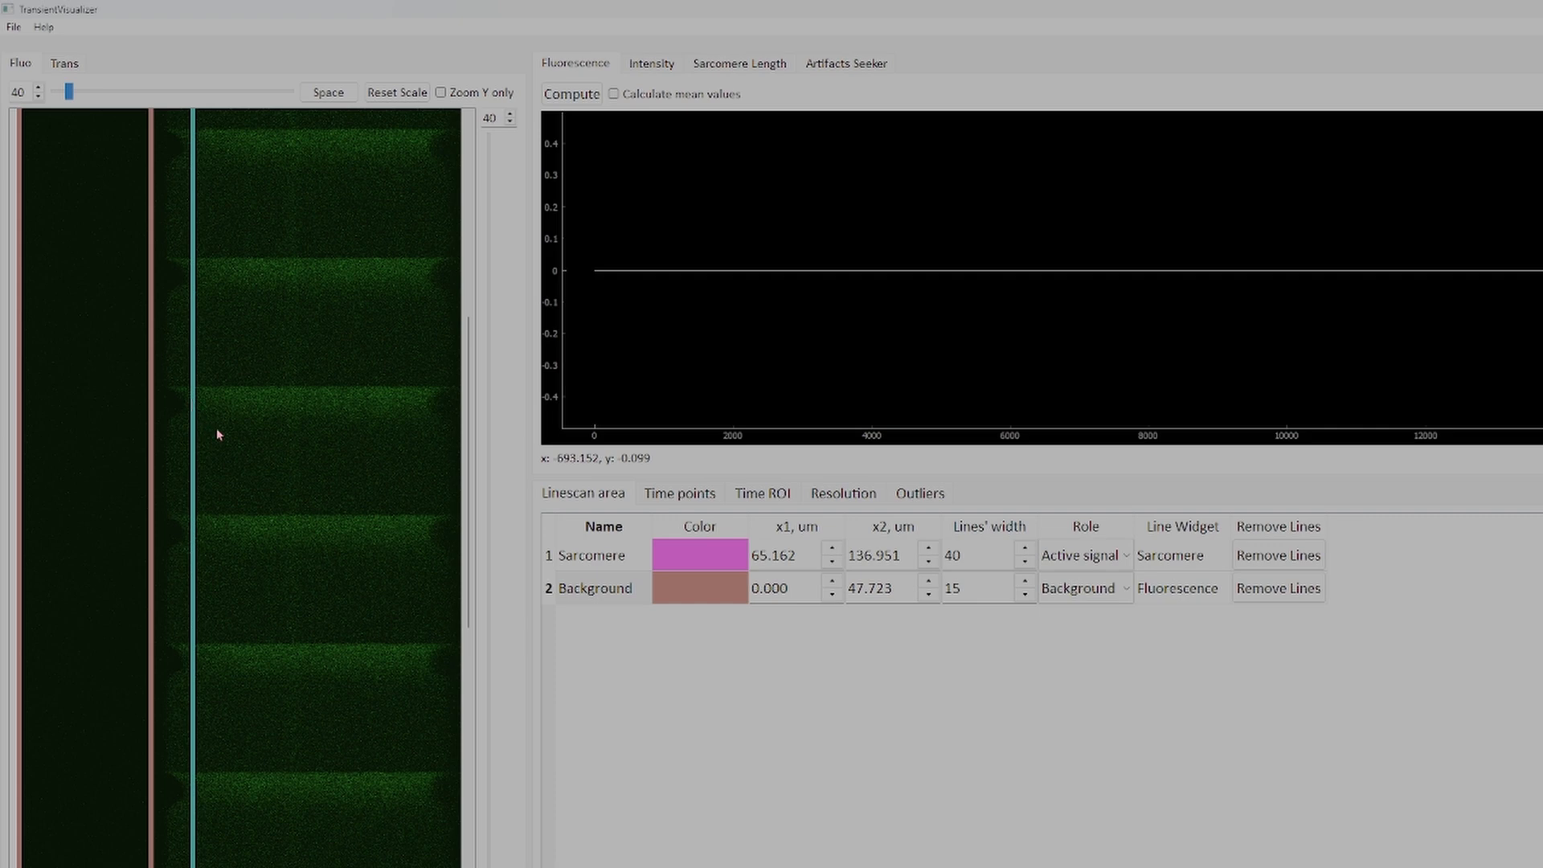
double_click(416, 406)
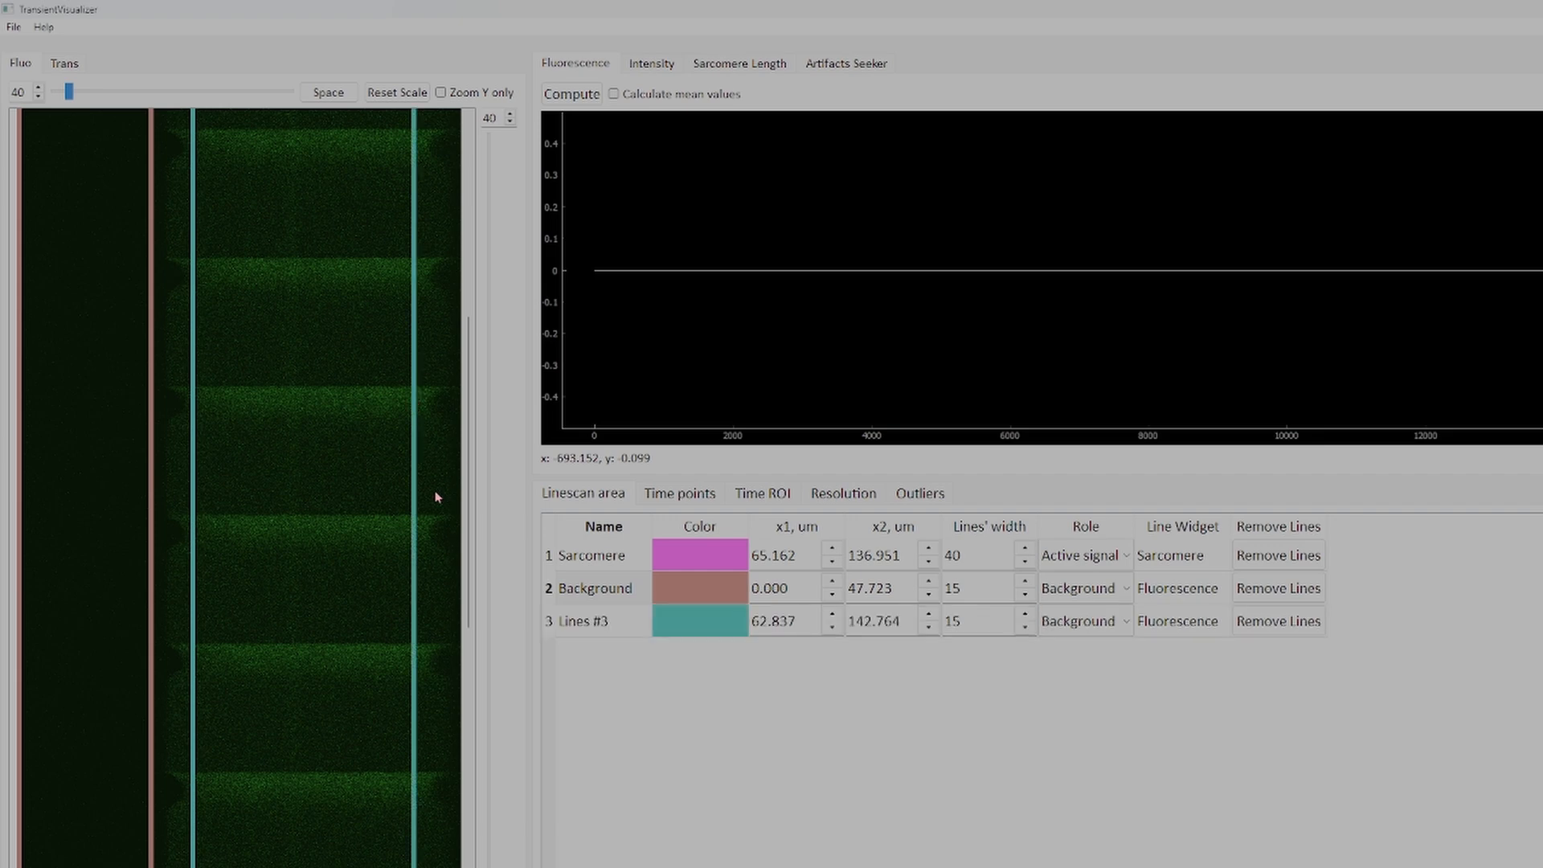
scroll(252, 620, up, 2)
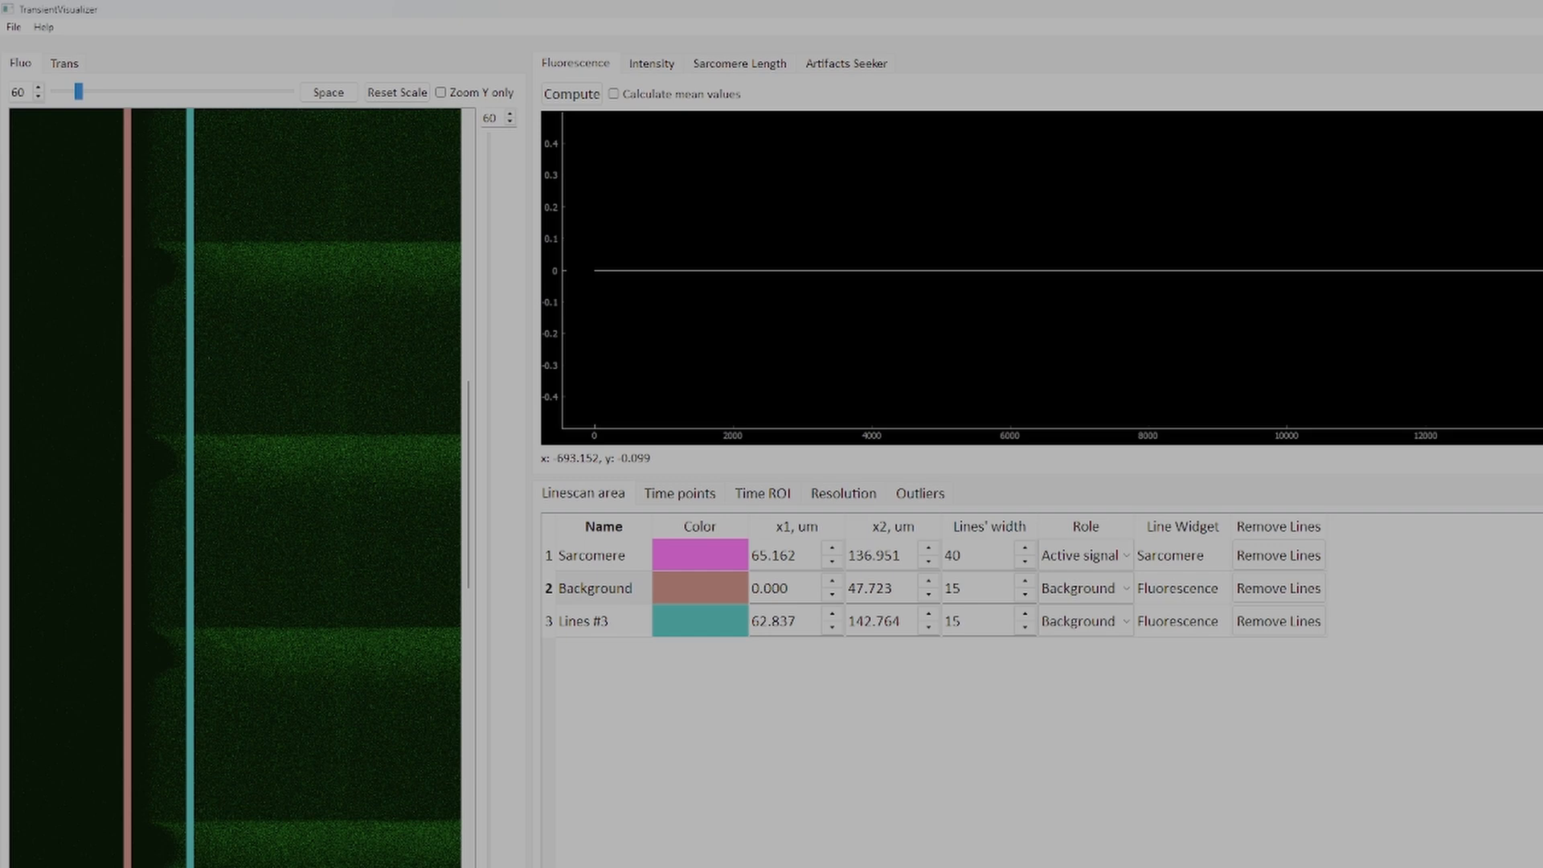
mouse_move(189, 482)
mouse_down()
mouse_move(214, 482)
mouse_move(194, 482)
mouse_up()
drag(193, 843, 193, 864)
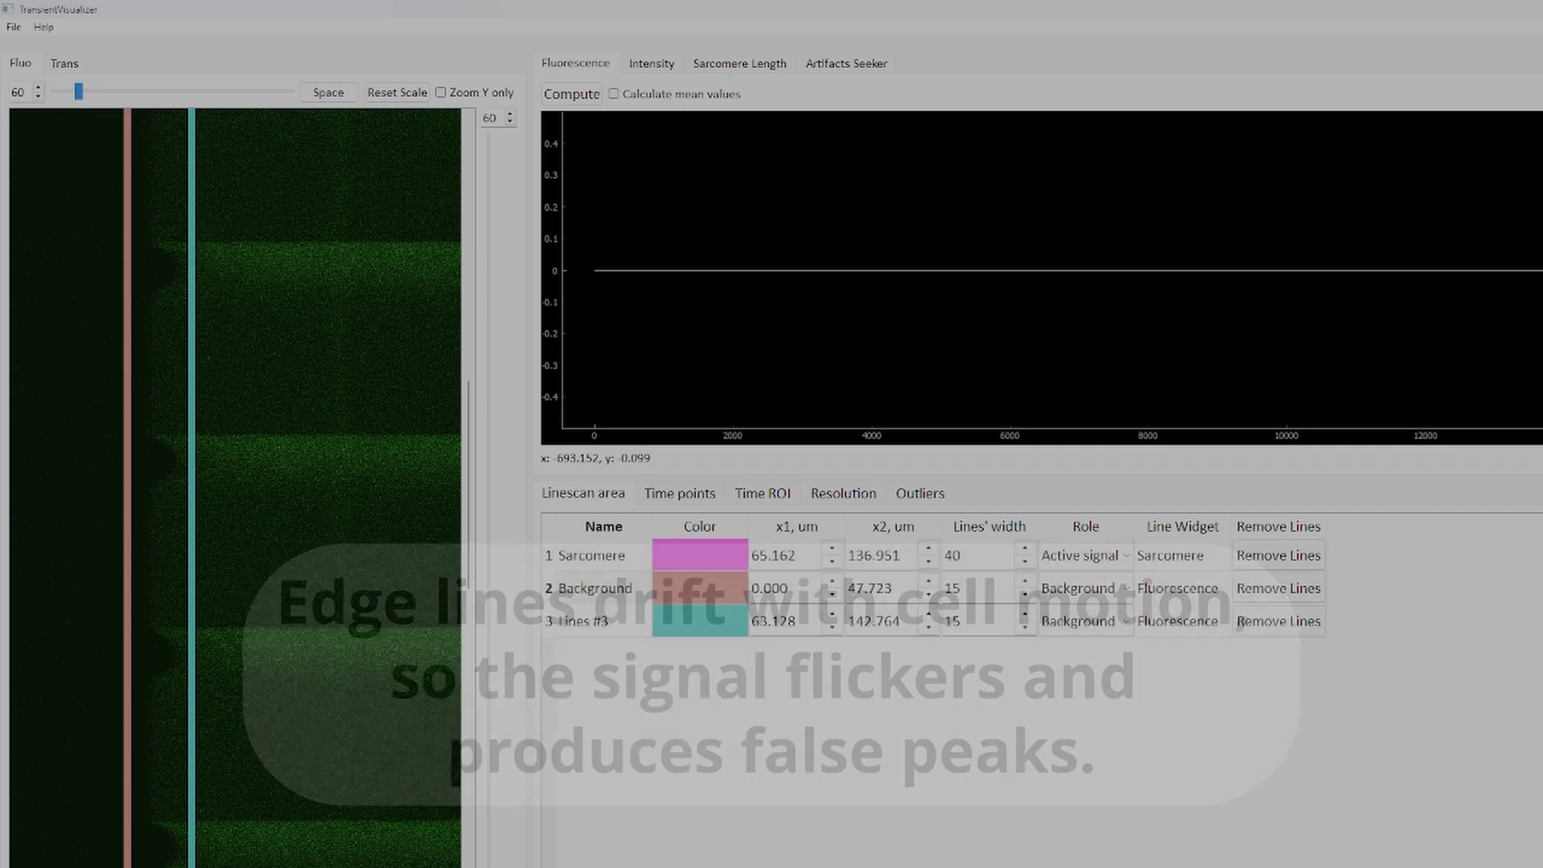
scroll(235, 487, right, 3)
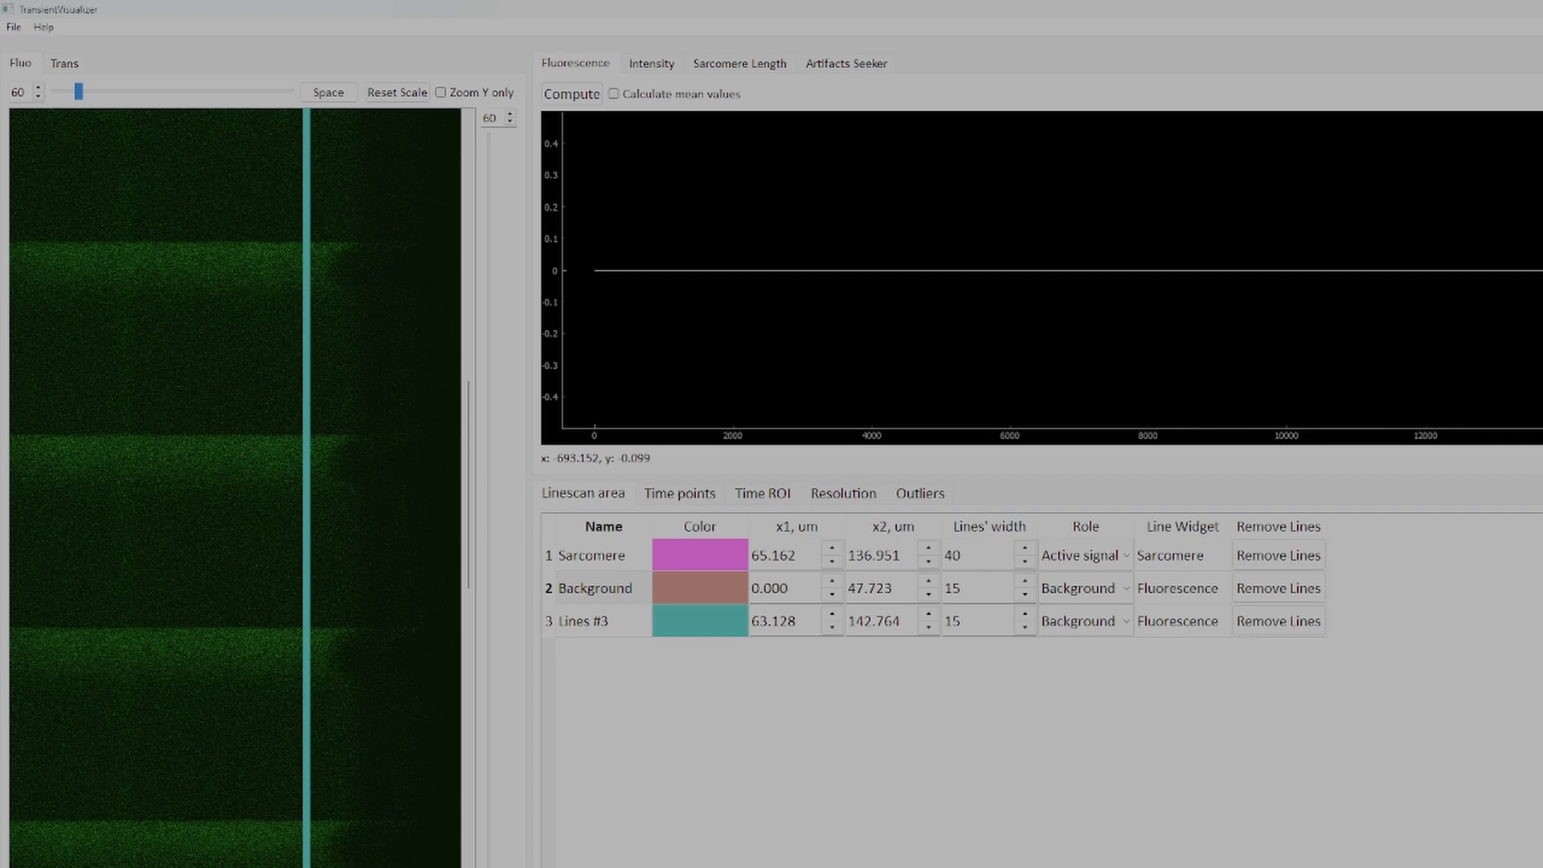
scroll(235, 488, left, 3)
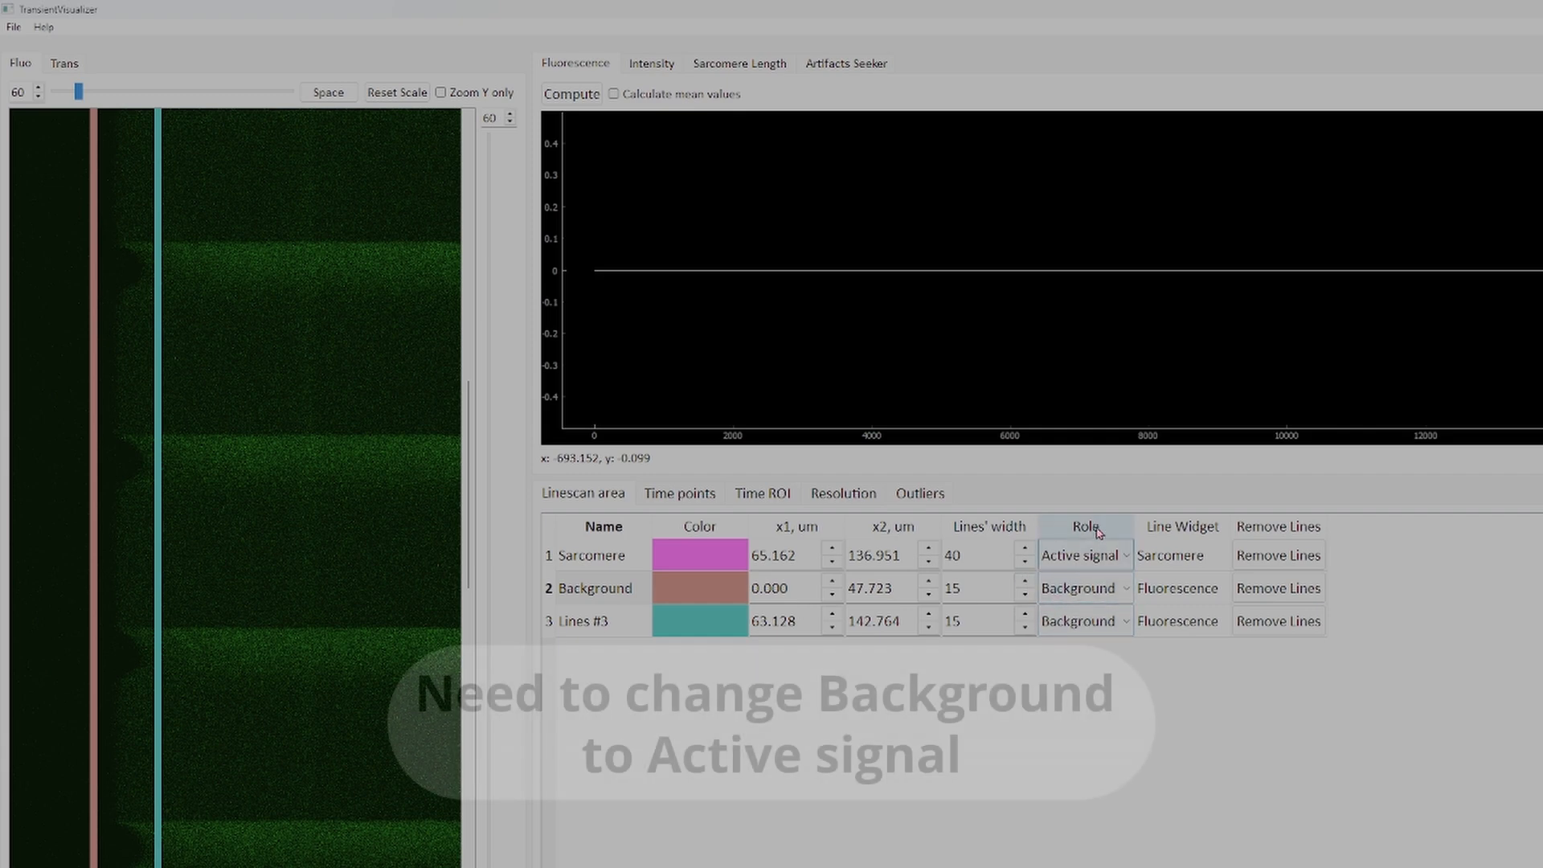
Step: Set the role of the linescan area inside the cell to Active signal, compute the fluorescence trace and review its peaks
click(1101, 632)
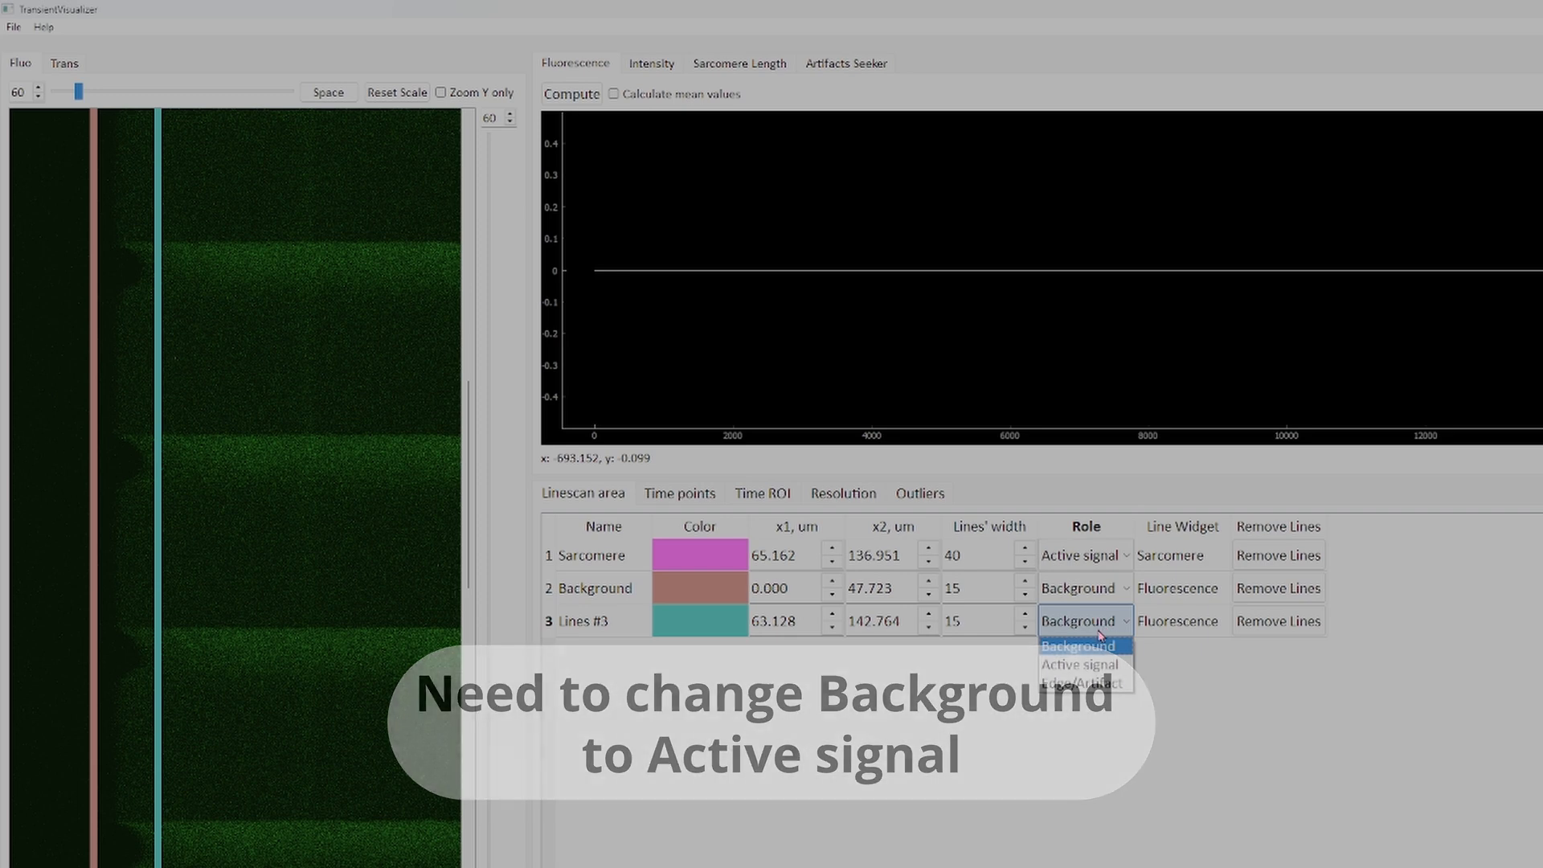
click(1112, 670)
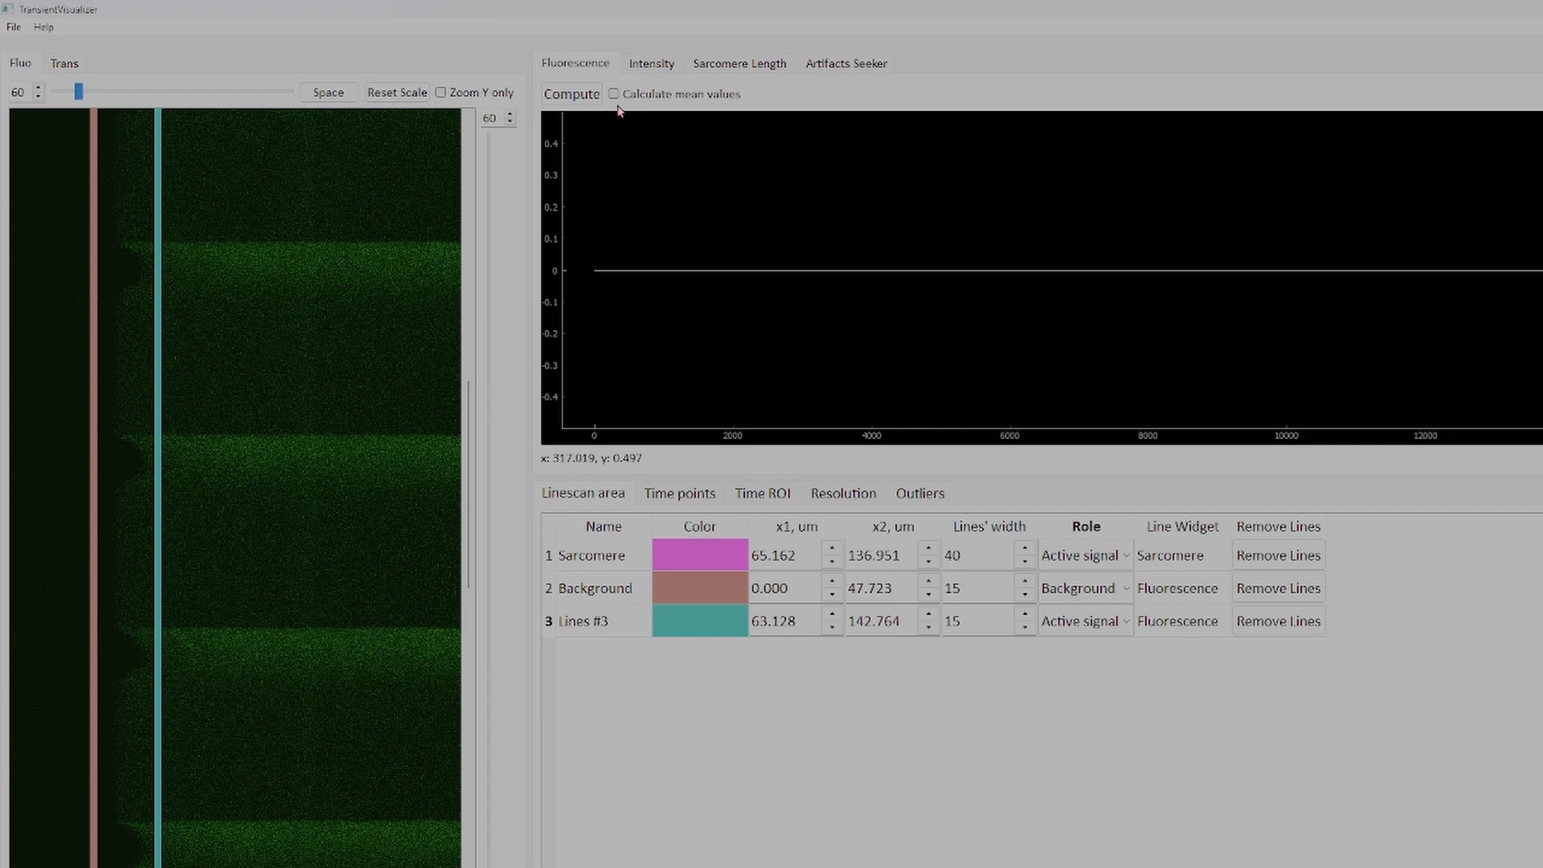
click(577, 95)
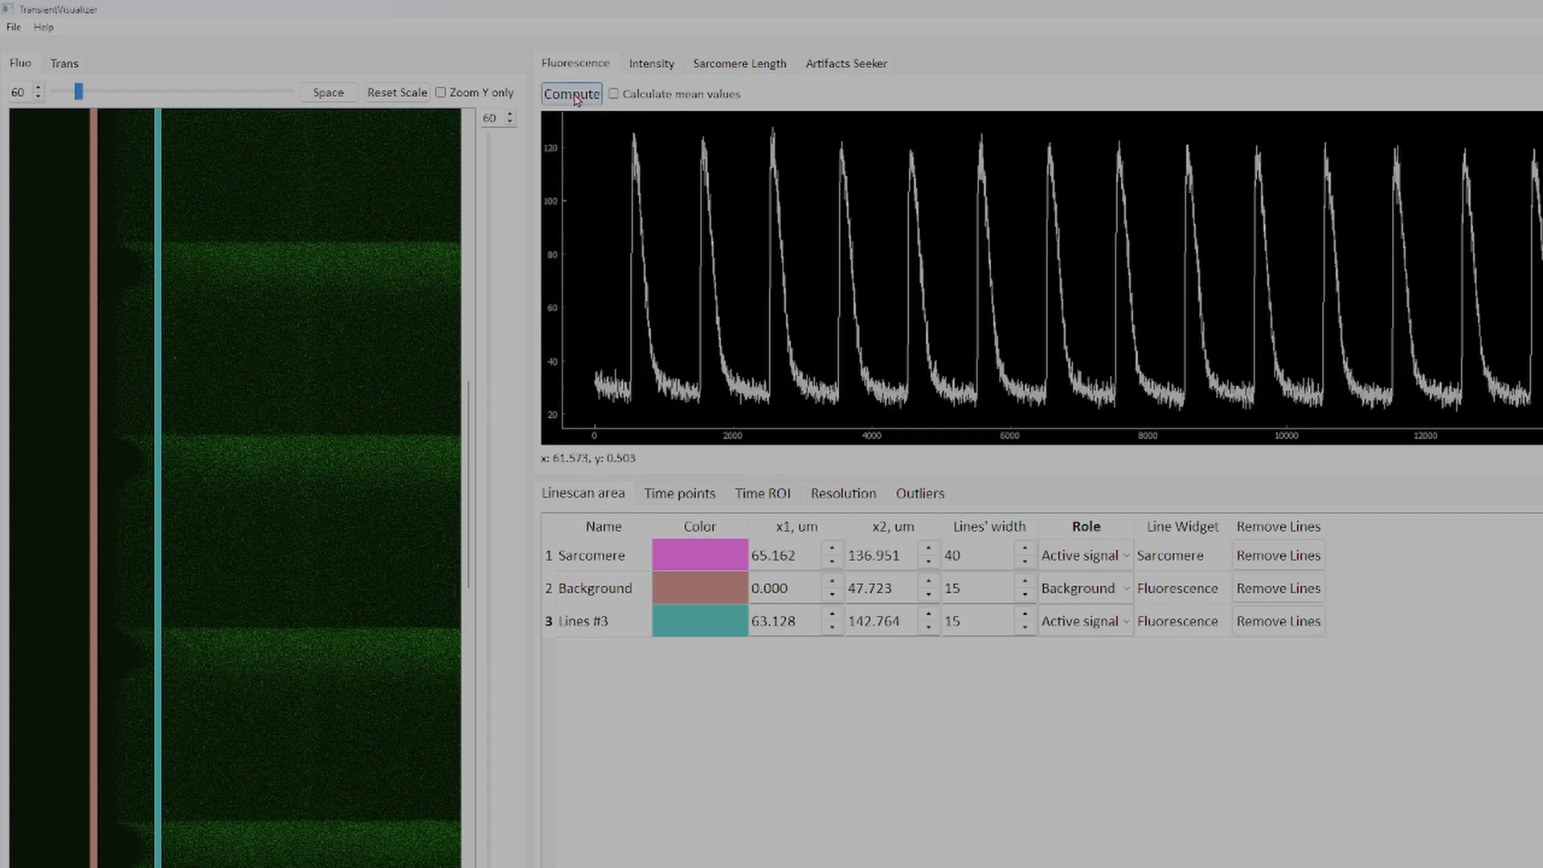
scroll(892, 322, up, 5)
scroll(852, 312, down, 8)
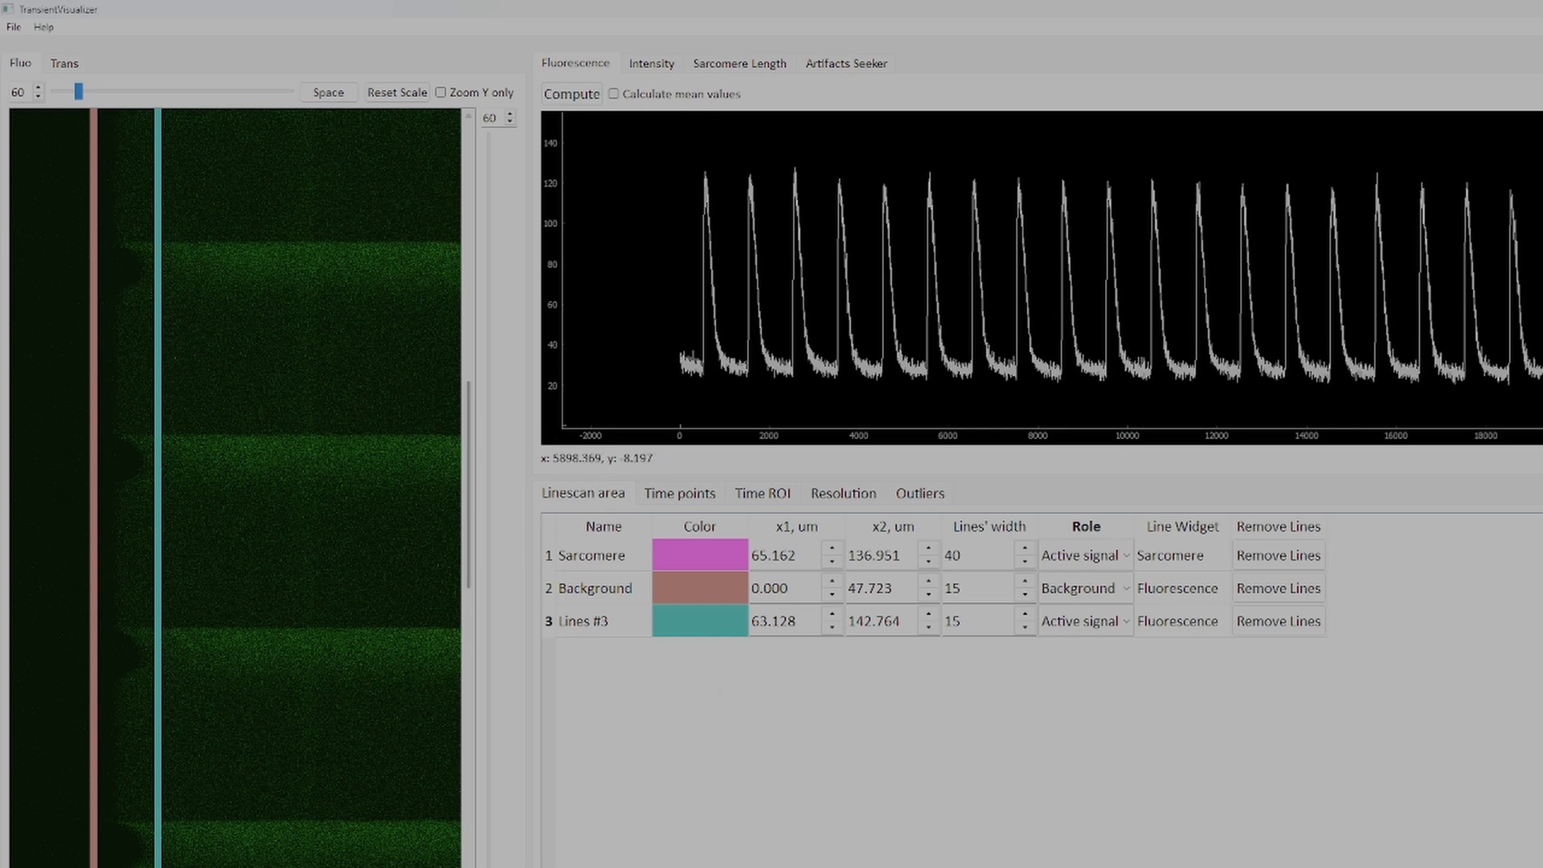
Step: Add two more fluorescence linescan areas inside the cell, from 76.497 to 99.981 um and from 107.654 to 133.928 um
scroll(235, 488, right, 2)
scroll(235, 488, left, 1)
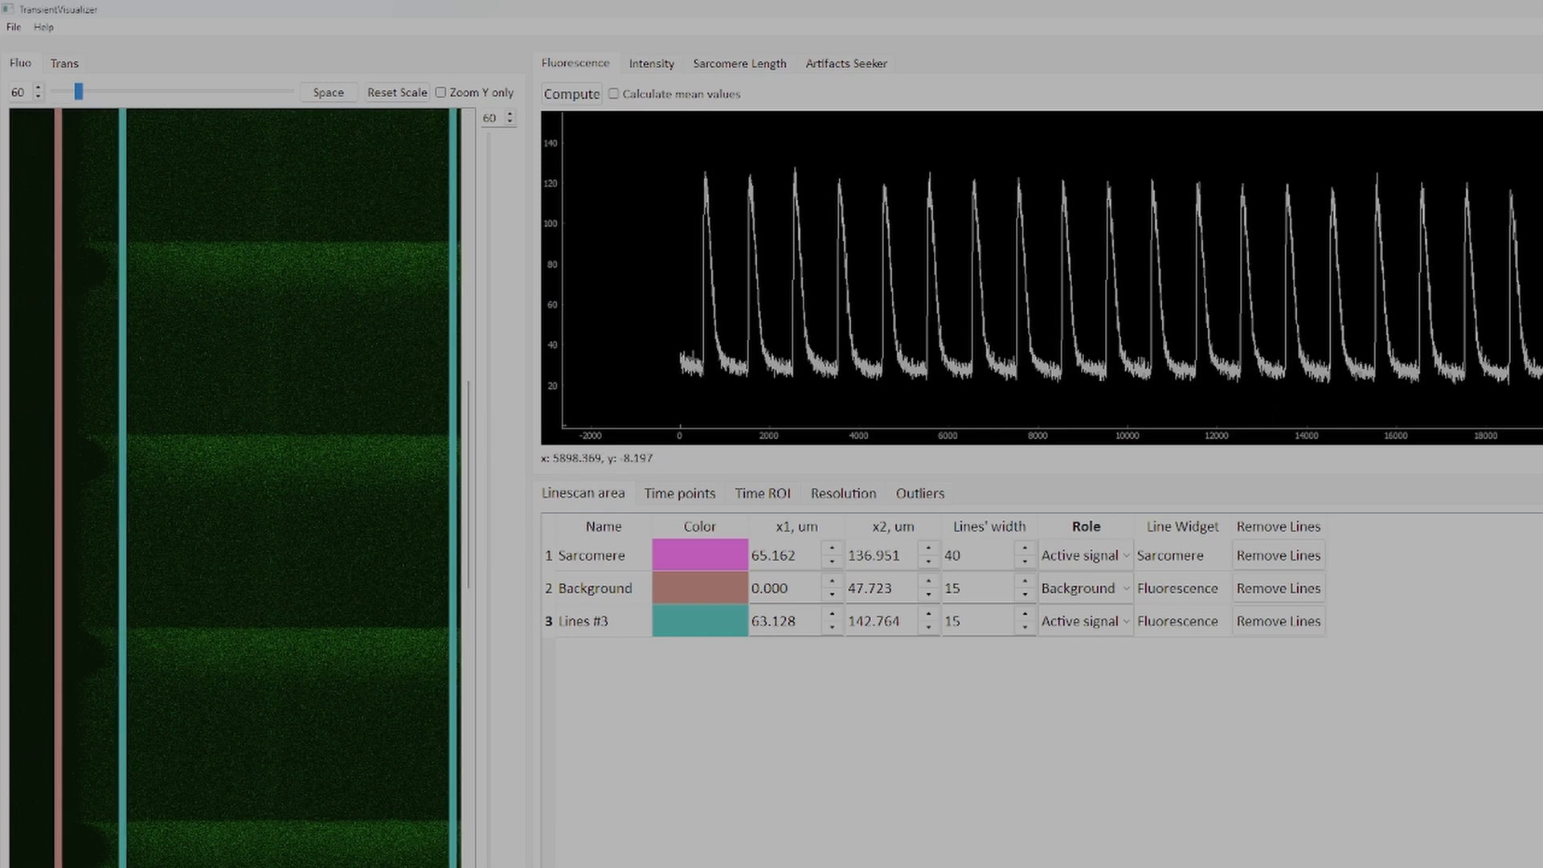
scroll(251, 620, down, 1)
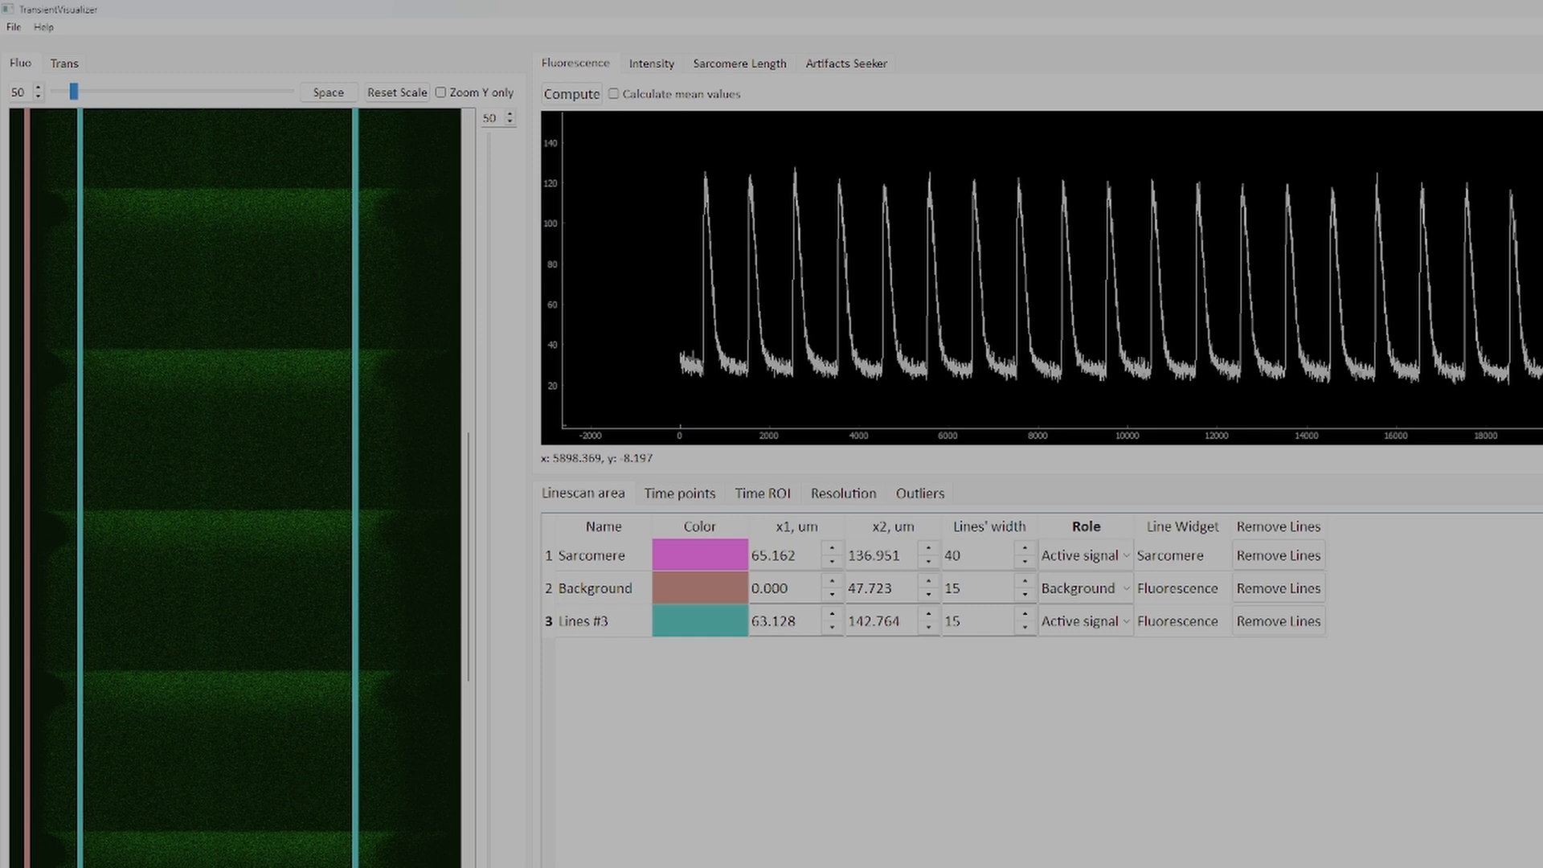
scroll(235, 487, left, 2)
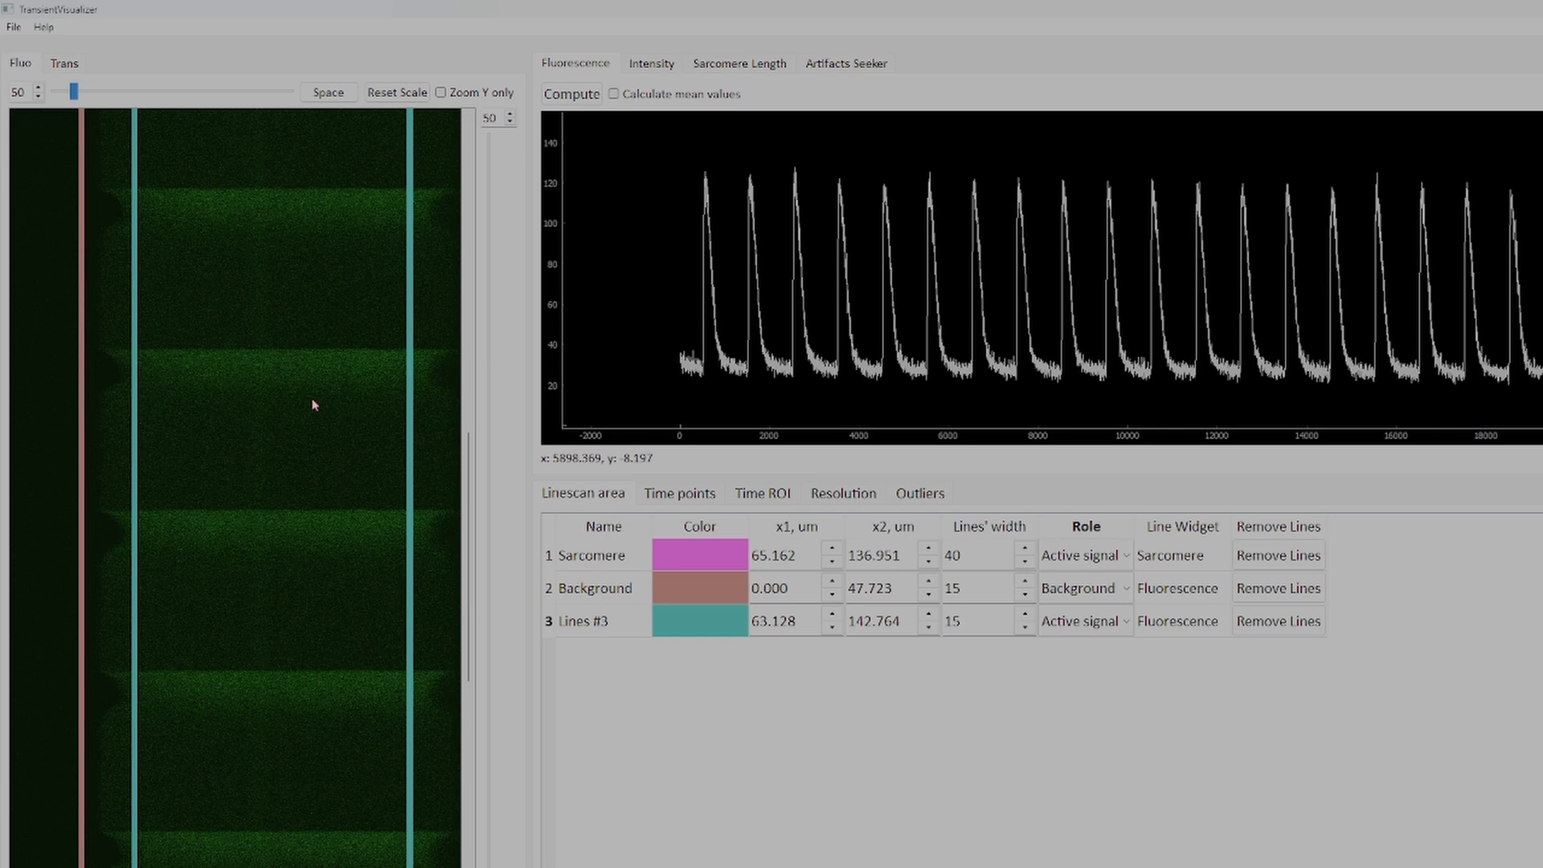
click(180, 386)
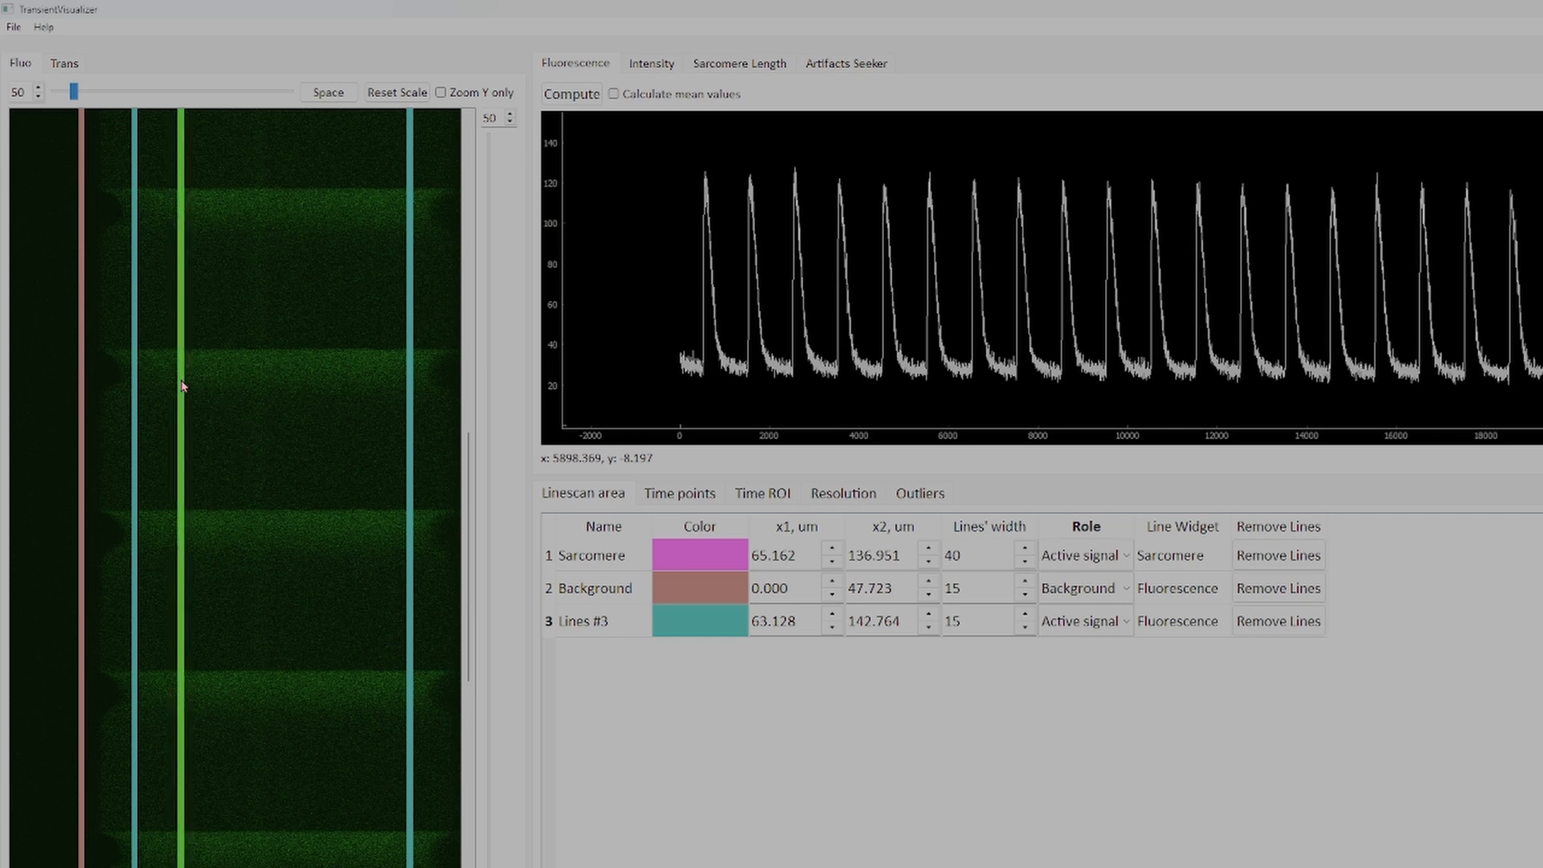
click(262, 394)
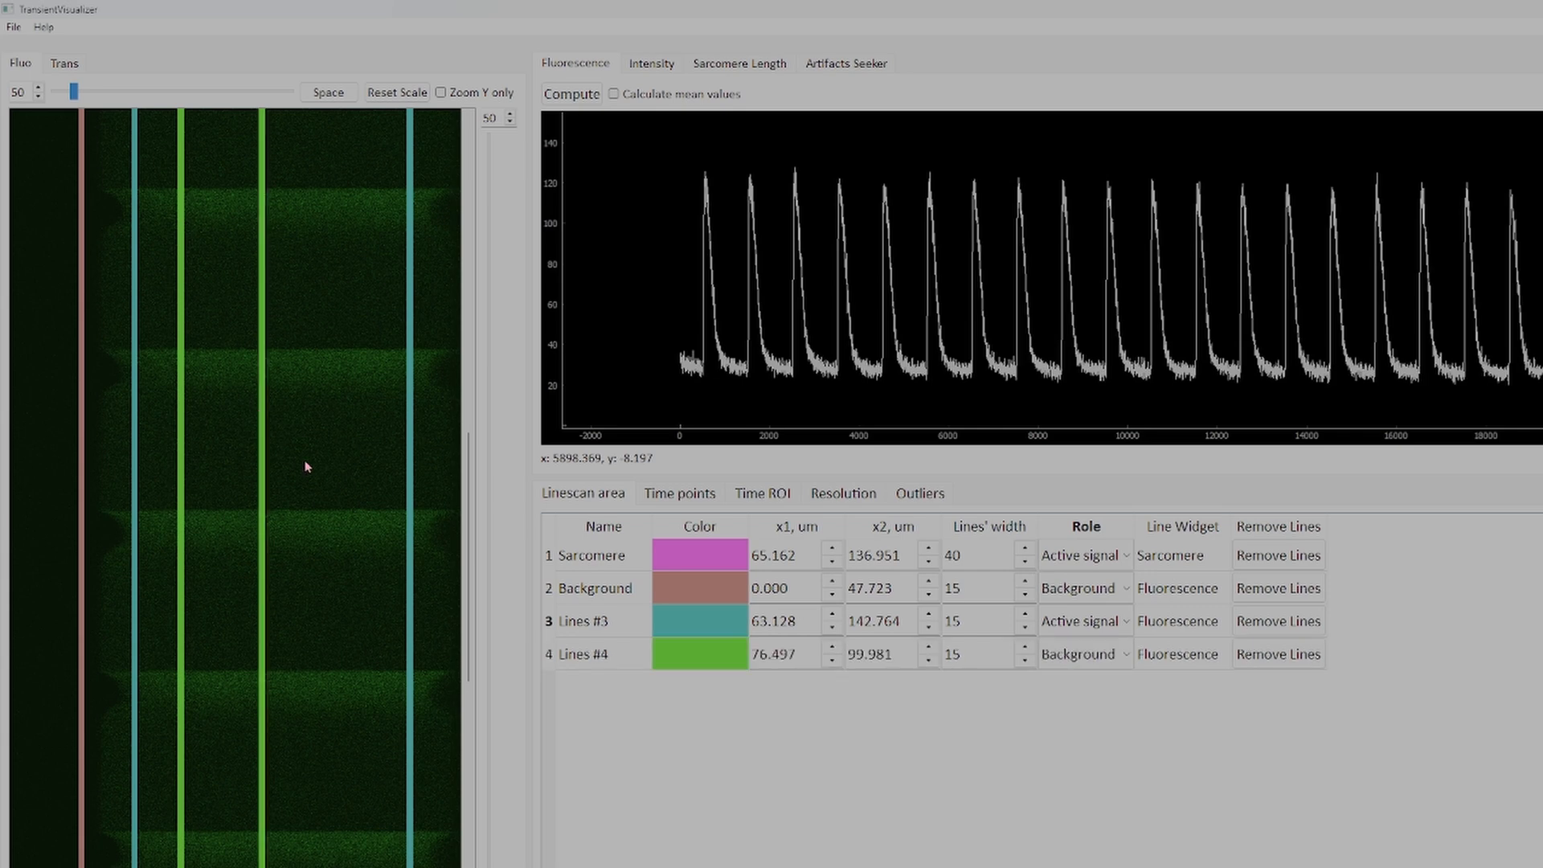
click(287, 389)
click(380, 400)
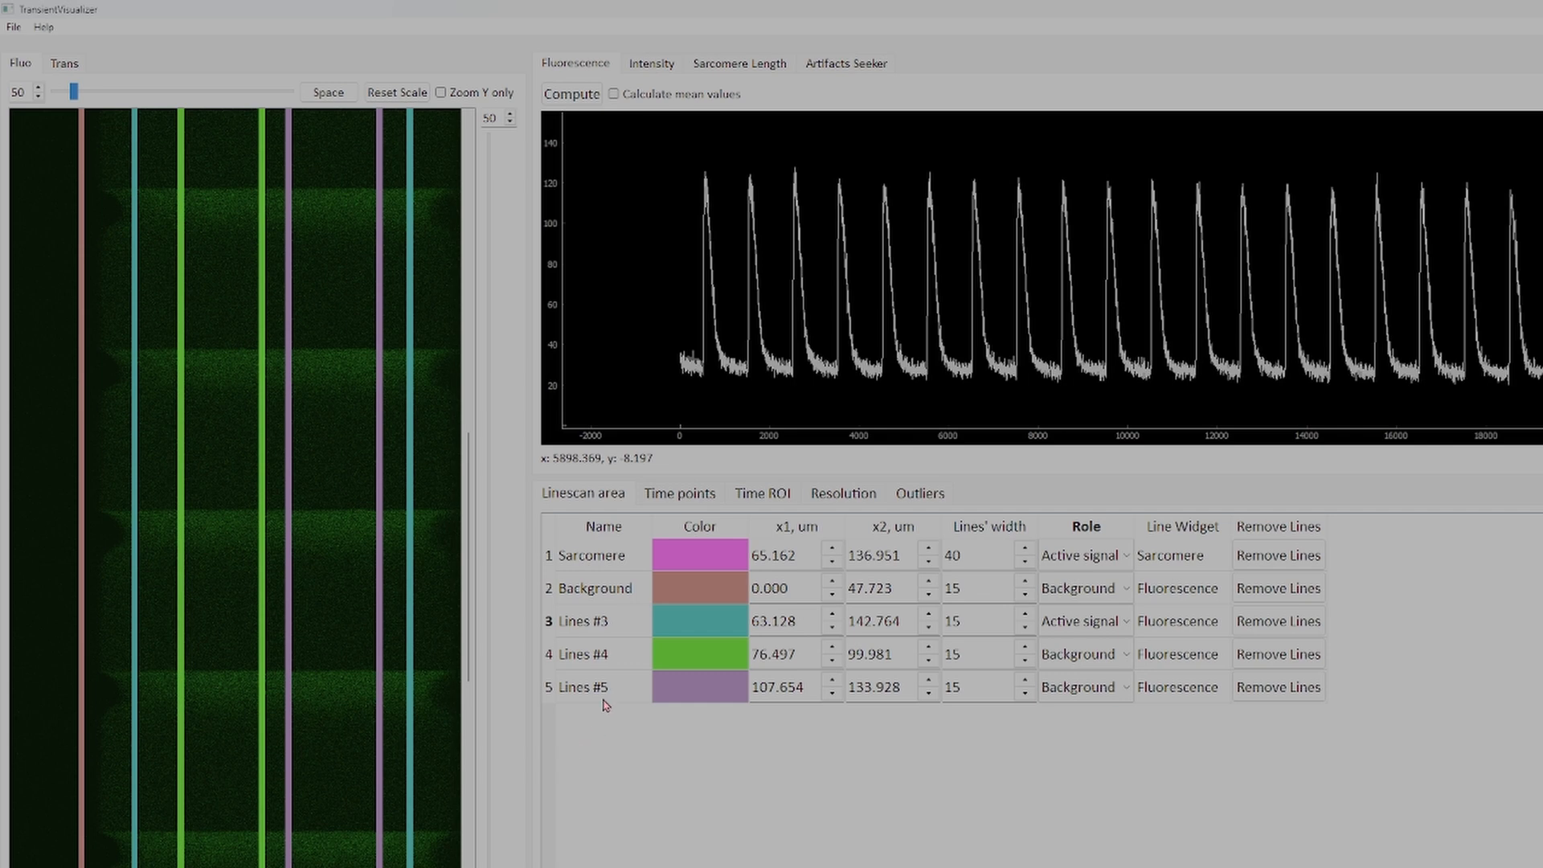
Step: Rename the three fluorescence linescan areas inside the cell (Lines #3, #4 and #5) as 1, 2 and 3
double_click(606, 620)
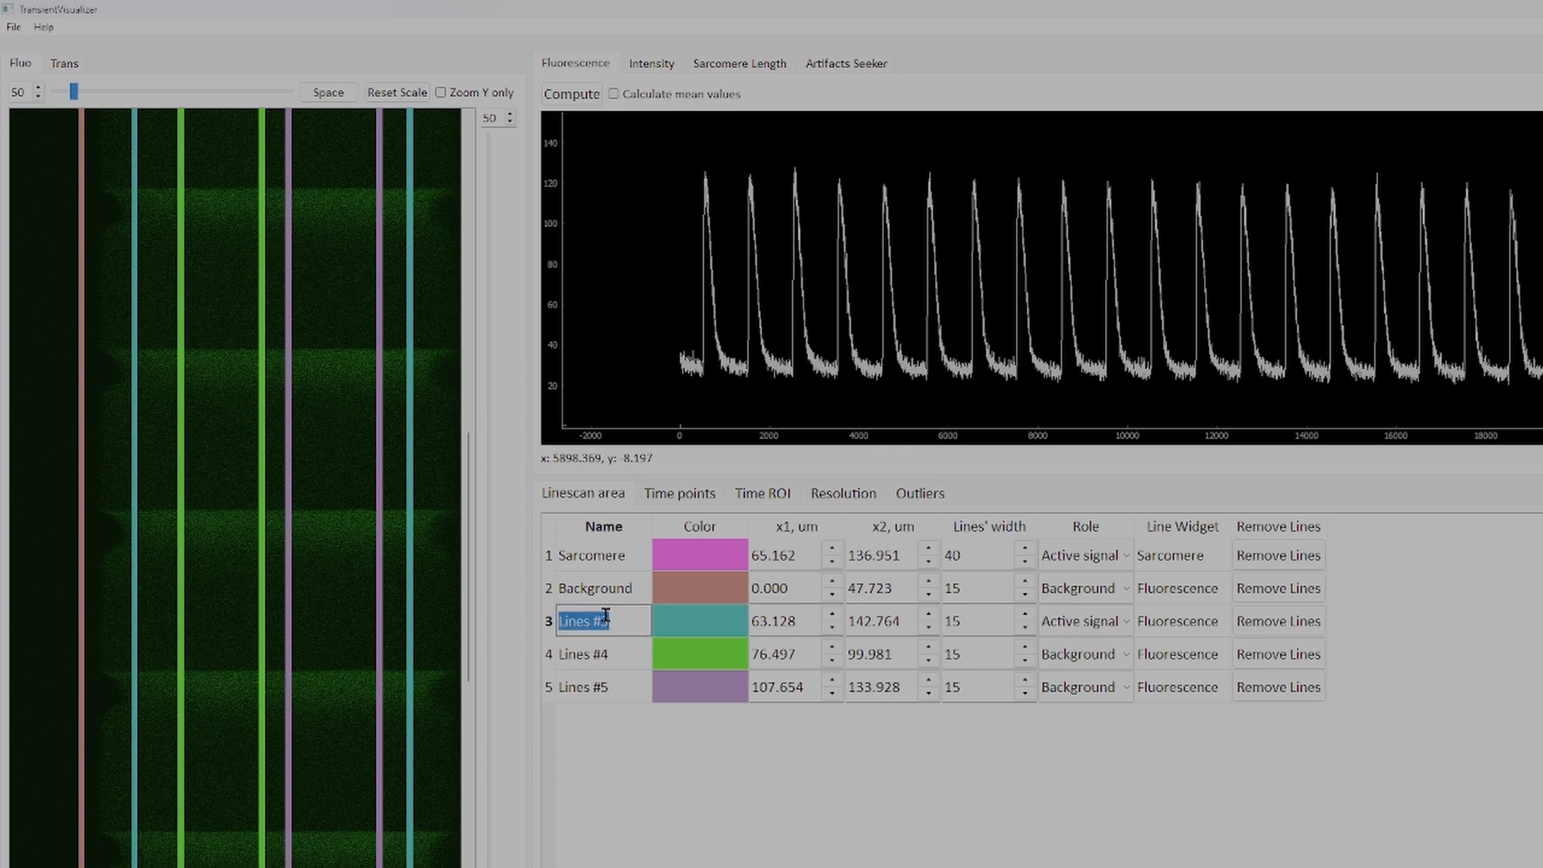
text(1)
double_click(609, 653)
click(611, 651)
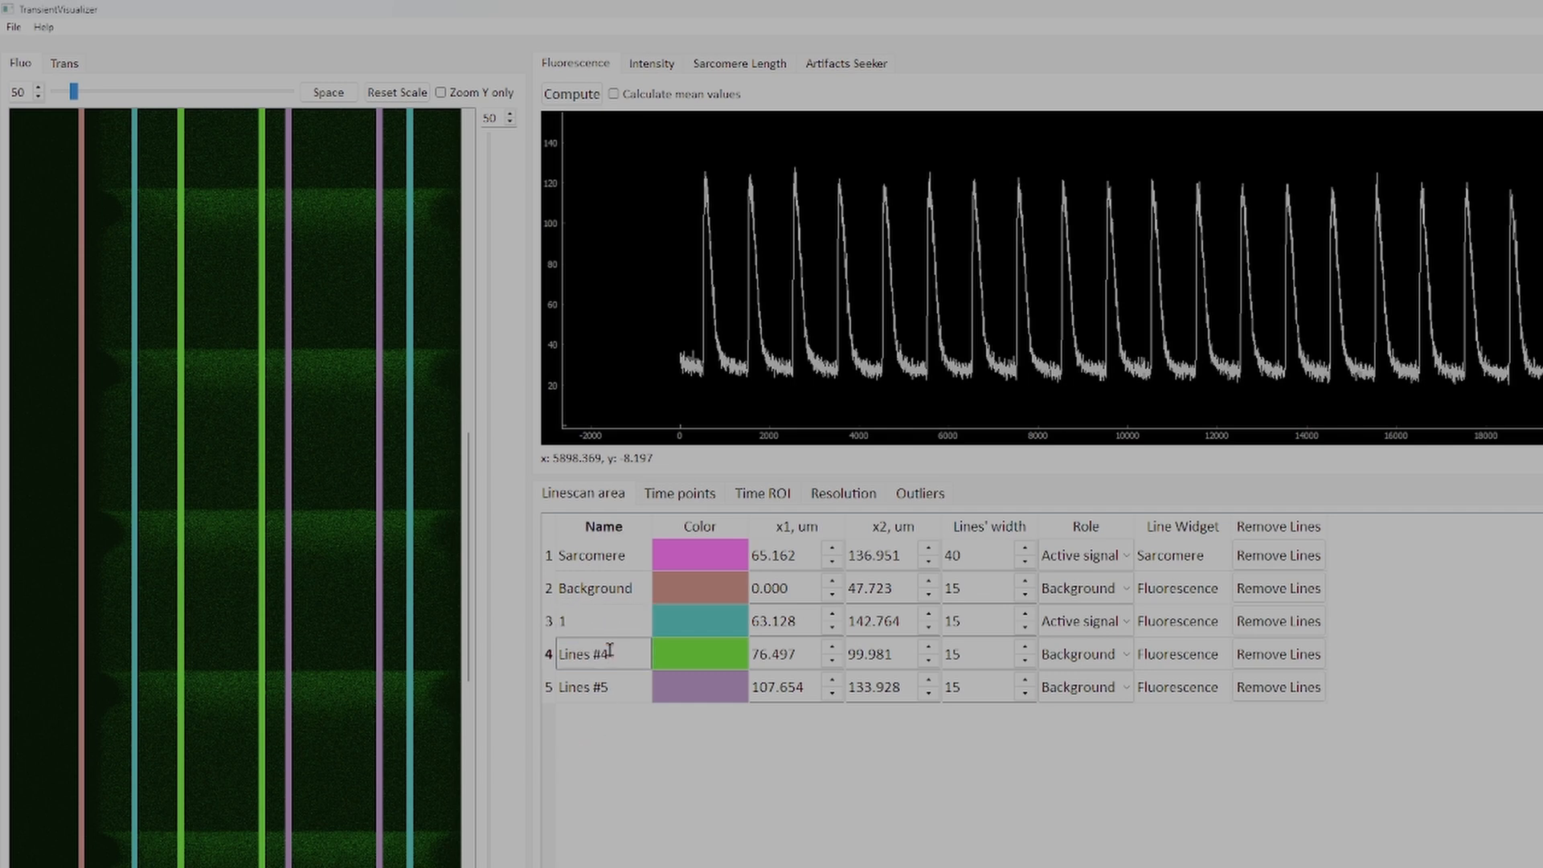
key(ctrl+a)
text(2)
double_click(615, 688)
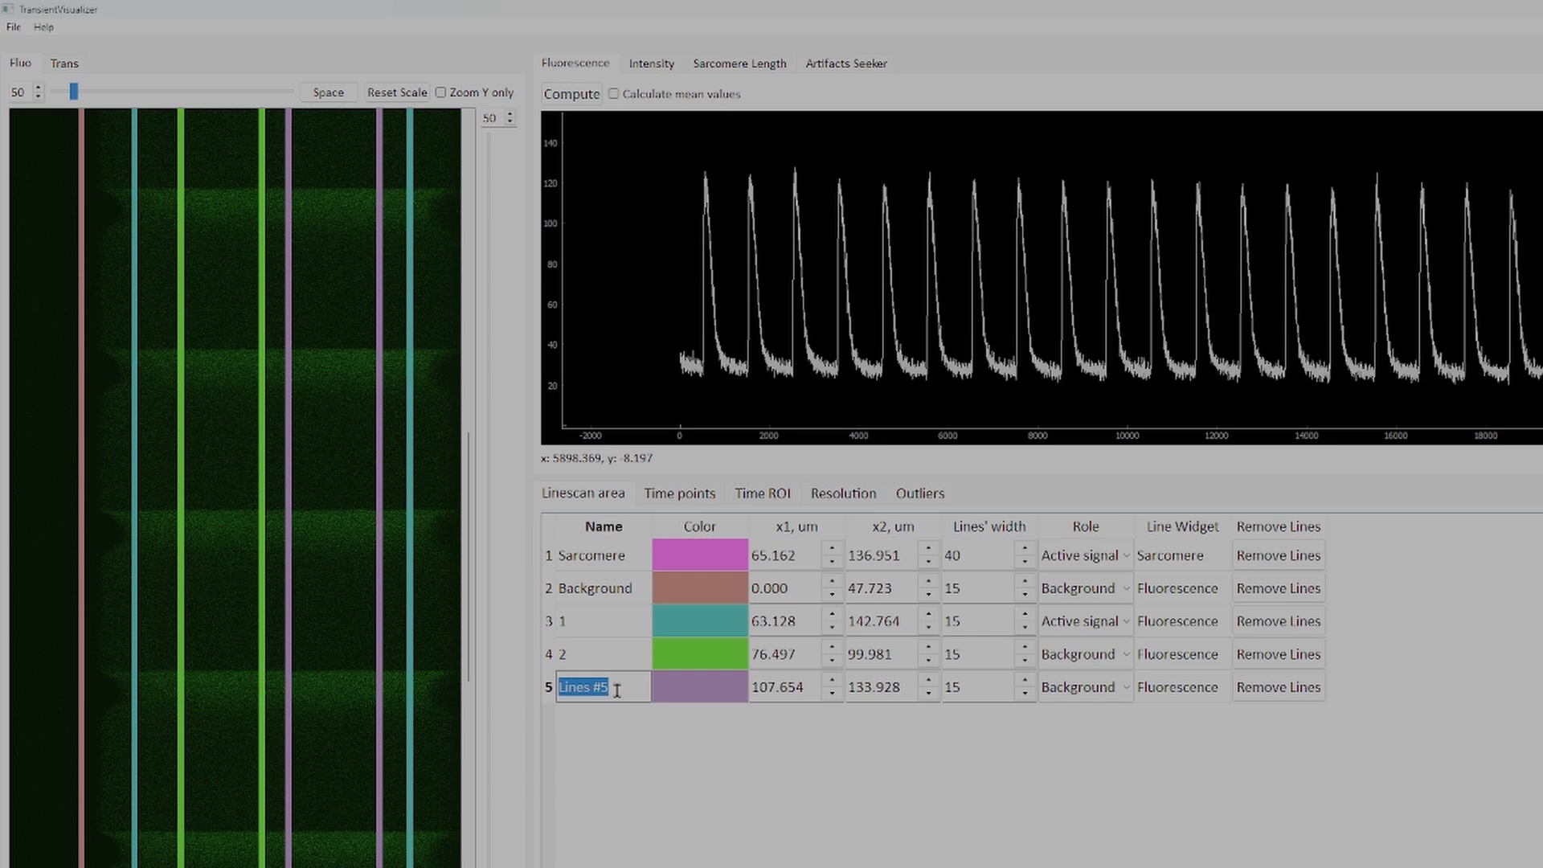
text(3)
click(620, 771)
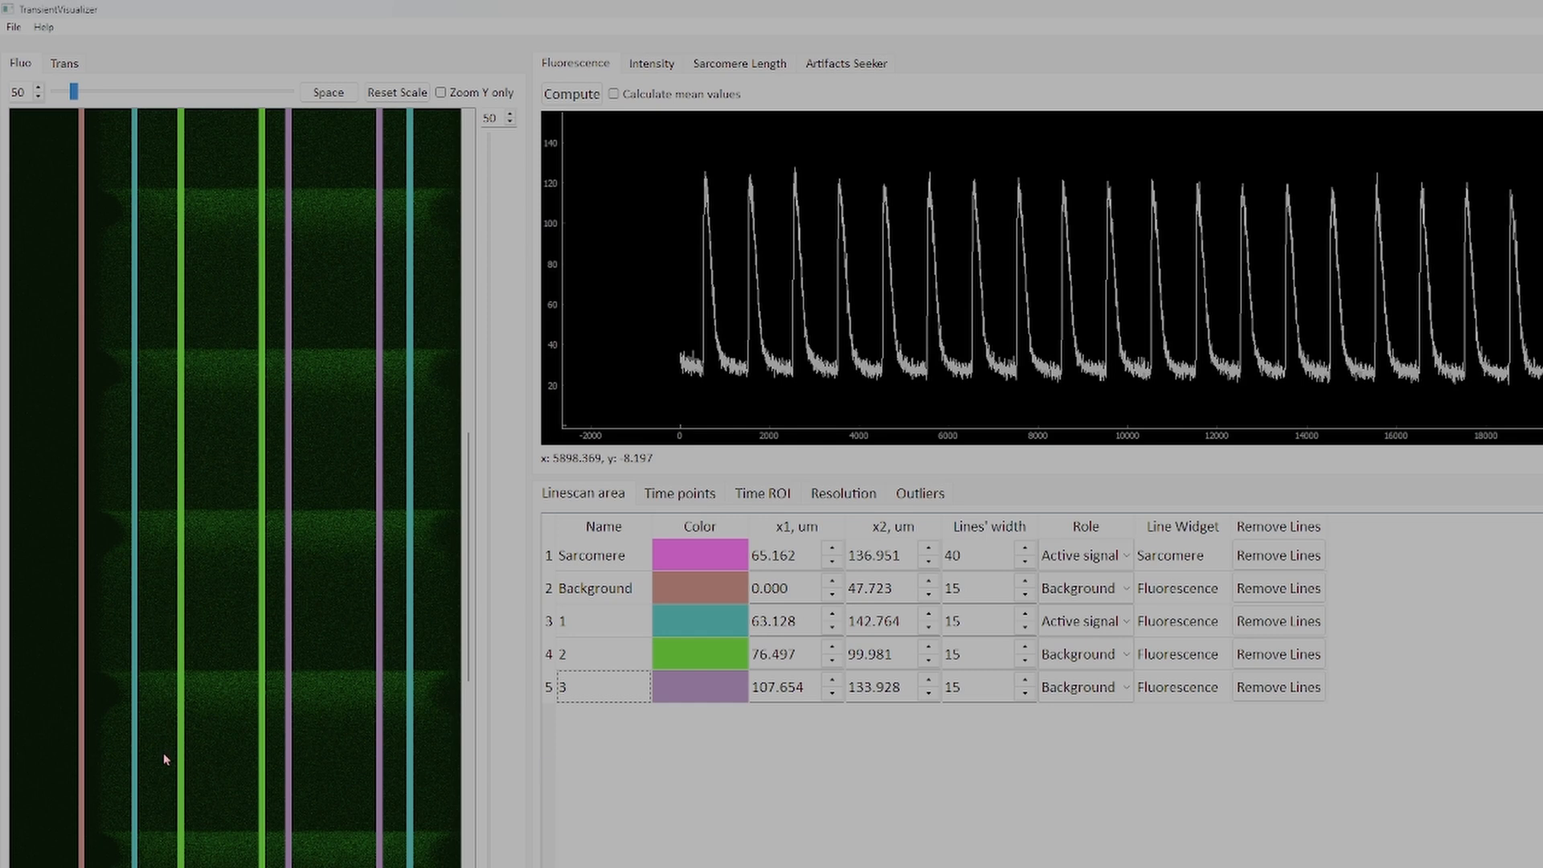
Step: Switch to the Artifacts Seeker and set the role of linescan areas 2 and 3 to Active signal
click(852, 66)
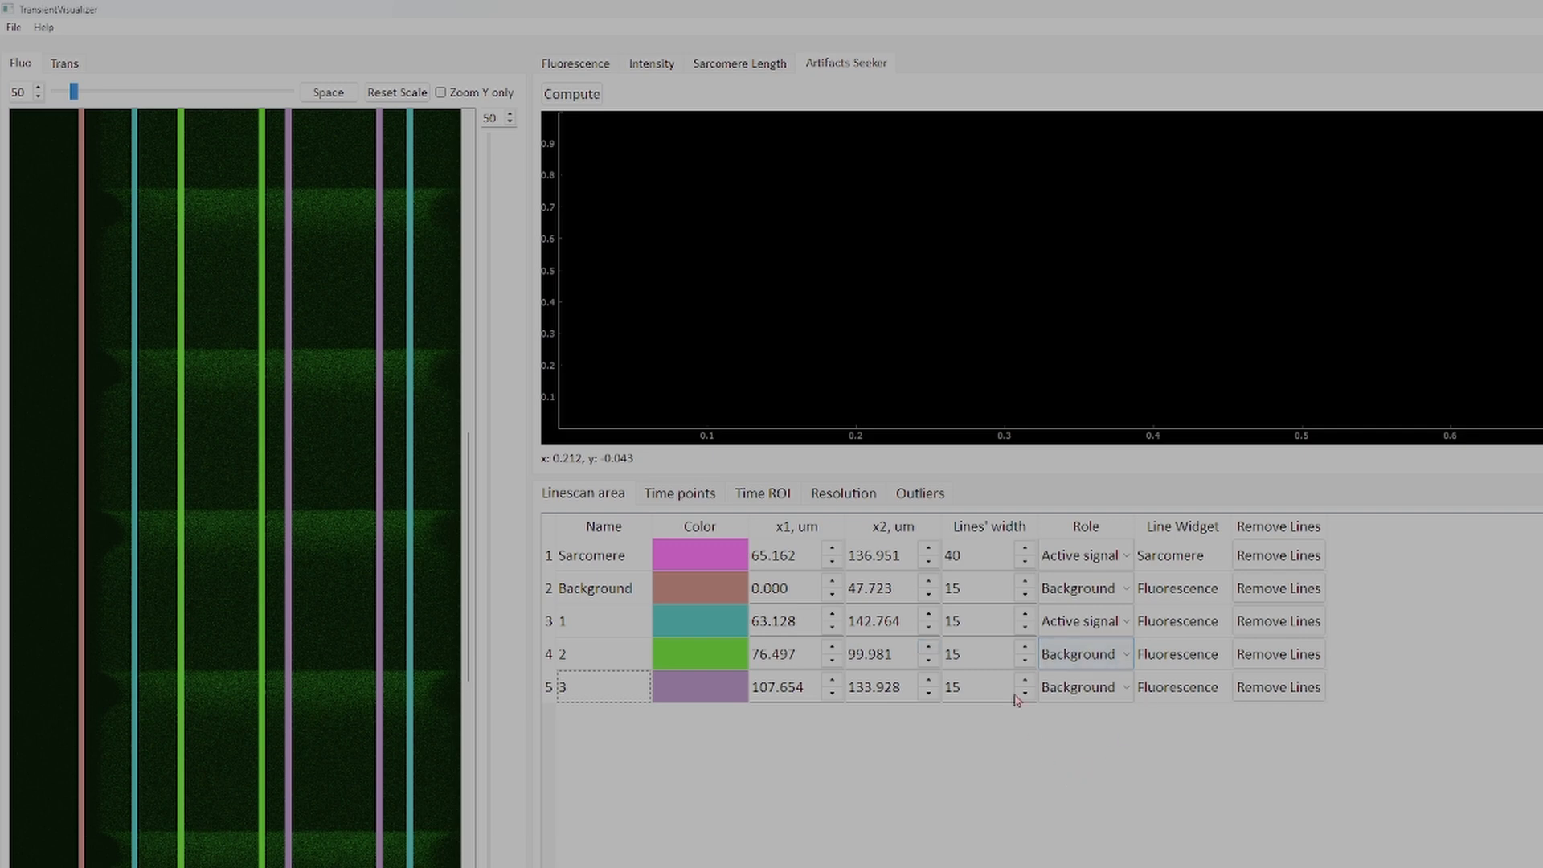
click(1100, 657)
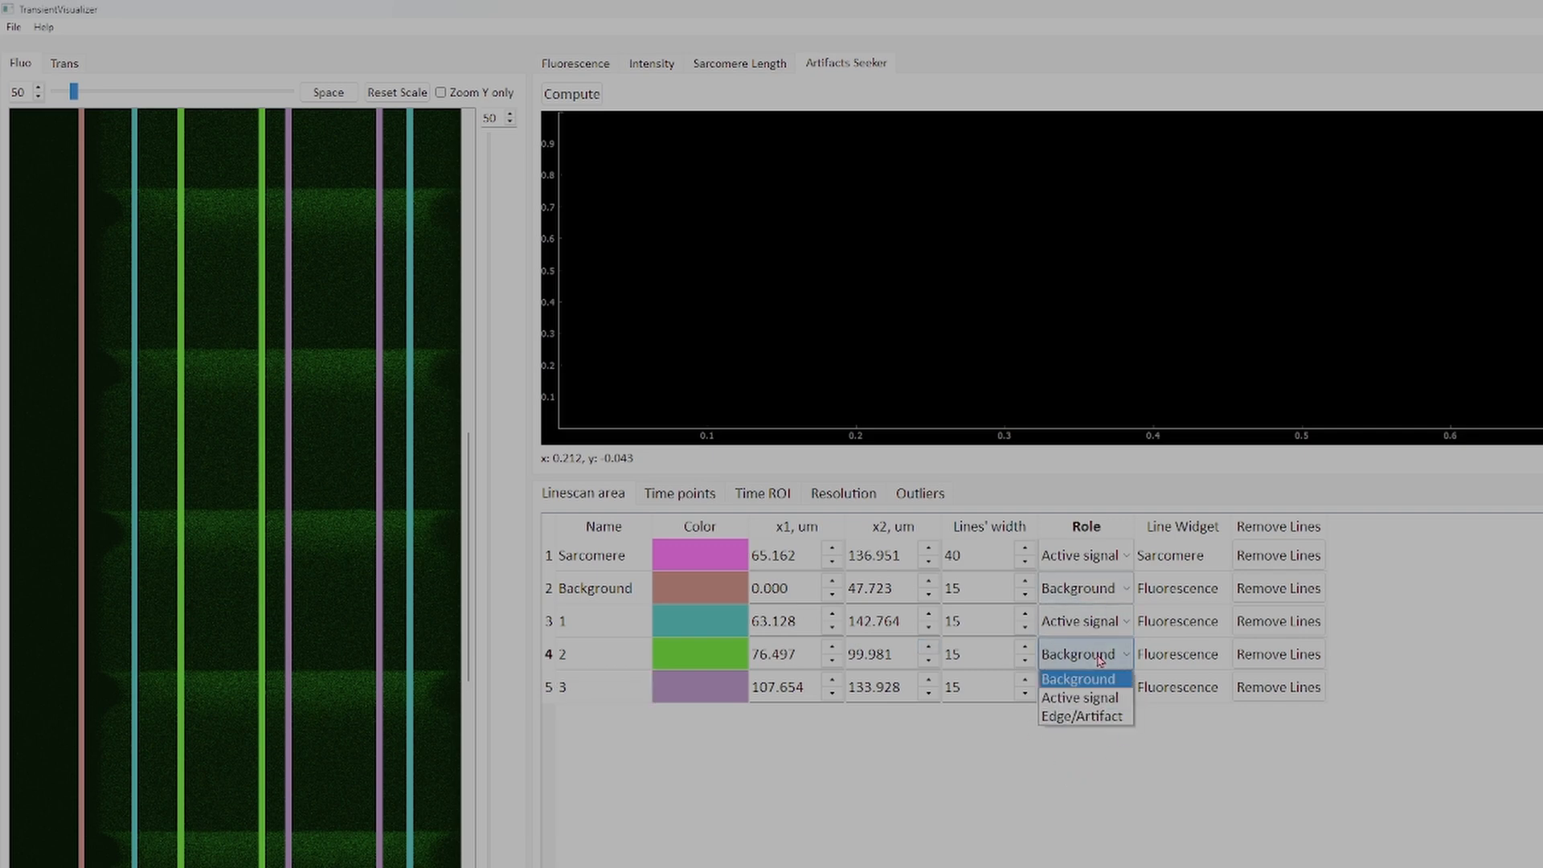
click(1098, 679)
click(1099, 689)
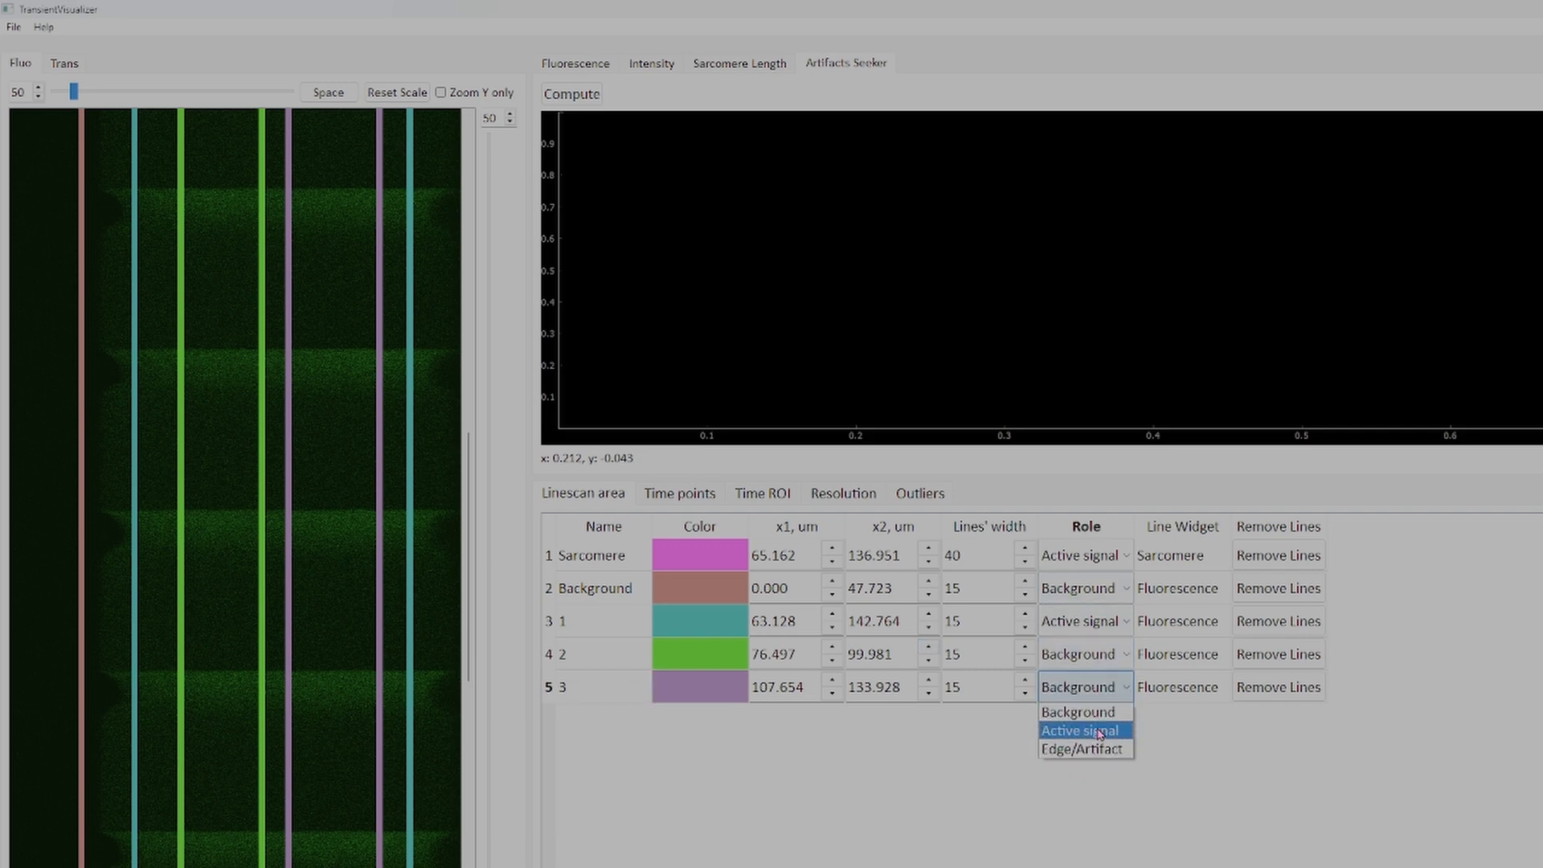
click(1099, 731)
click(1098, 654)
click(1085, 698)
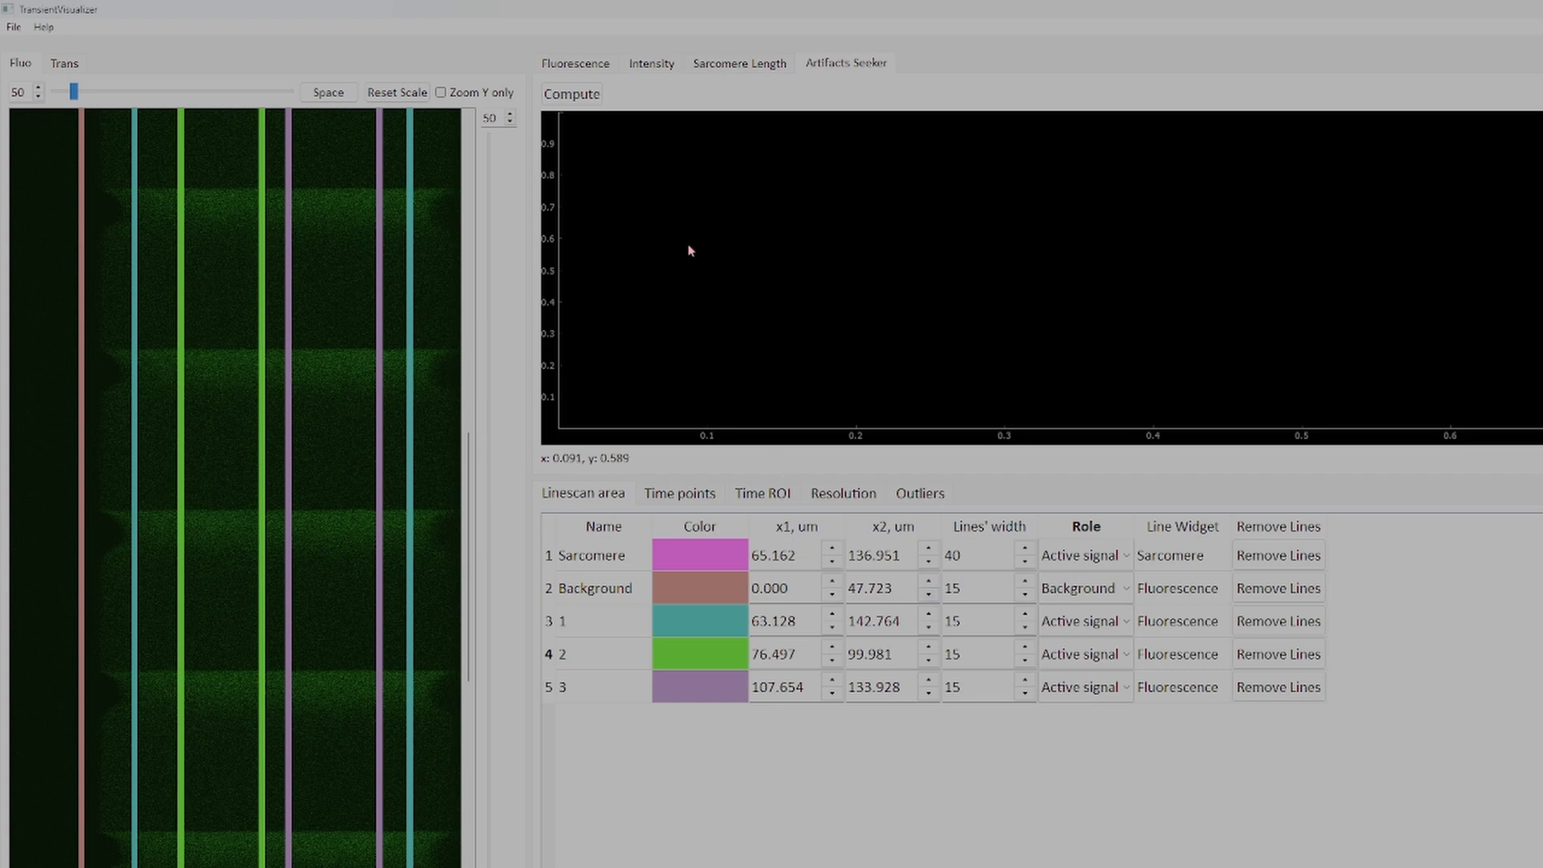
Step: Compute the Artifacts Seeker traces for areas 1, 2 and 3 and compare the shape and overlap of their transients
click(582, 96)
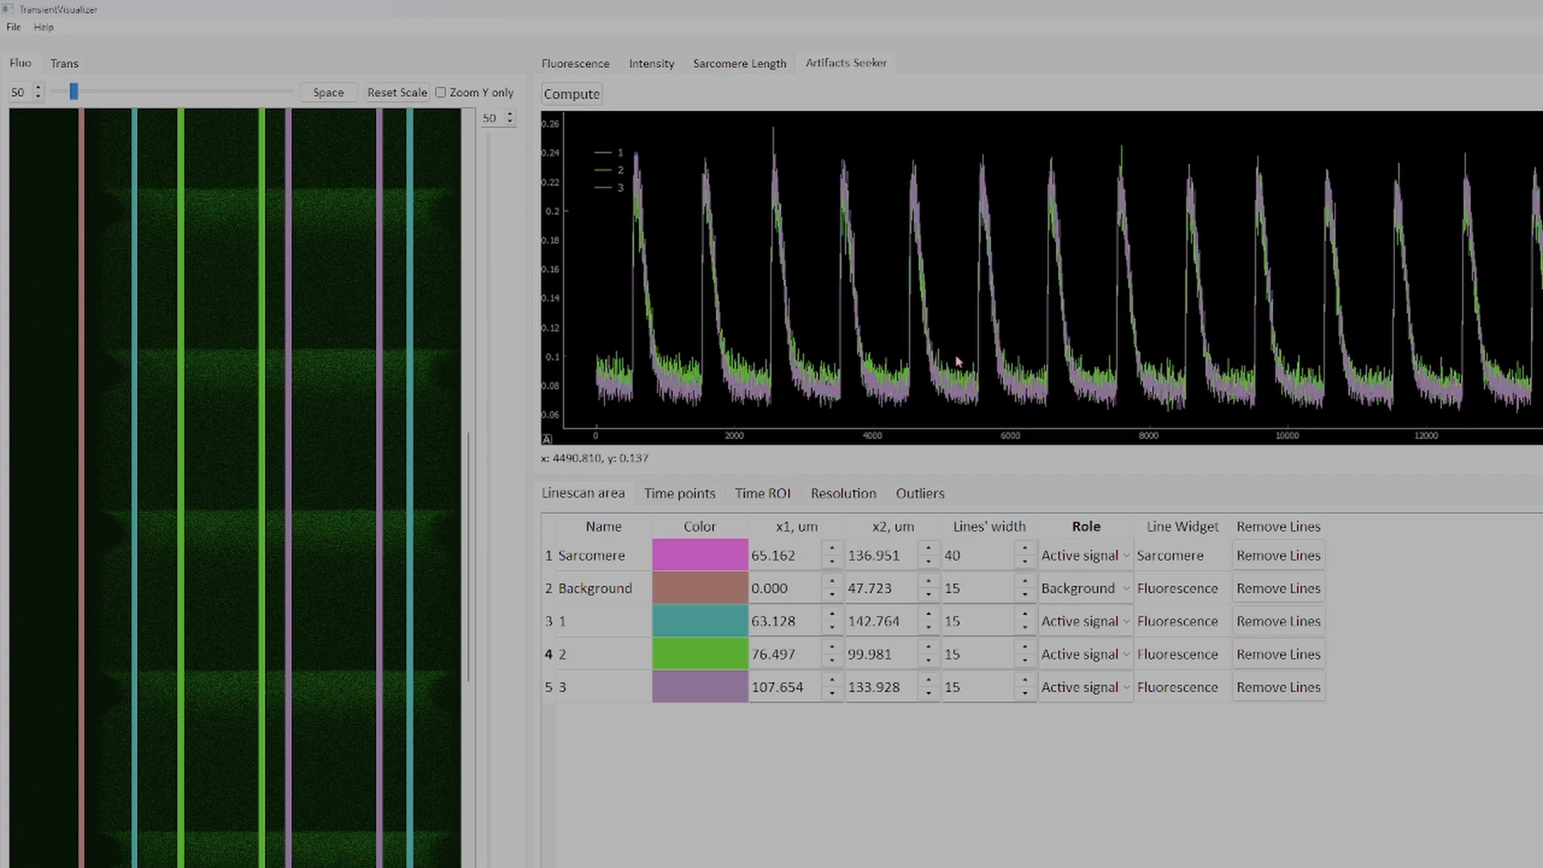
scroll(819, 353, up, 4)
scroll(862, 357, up, 5)
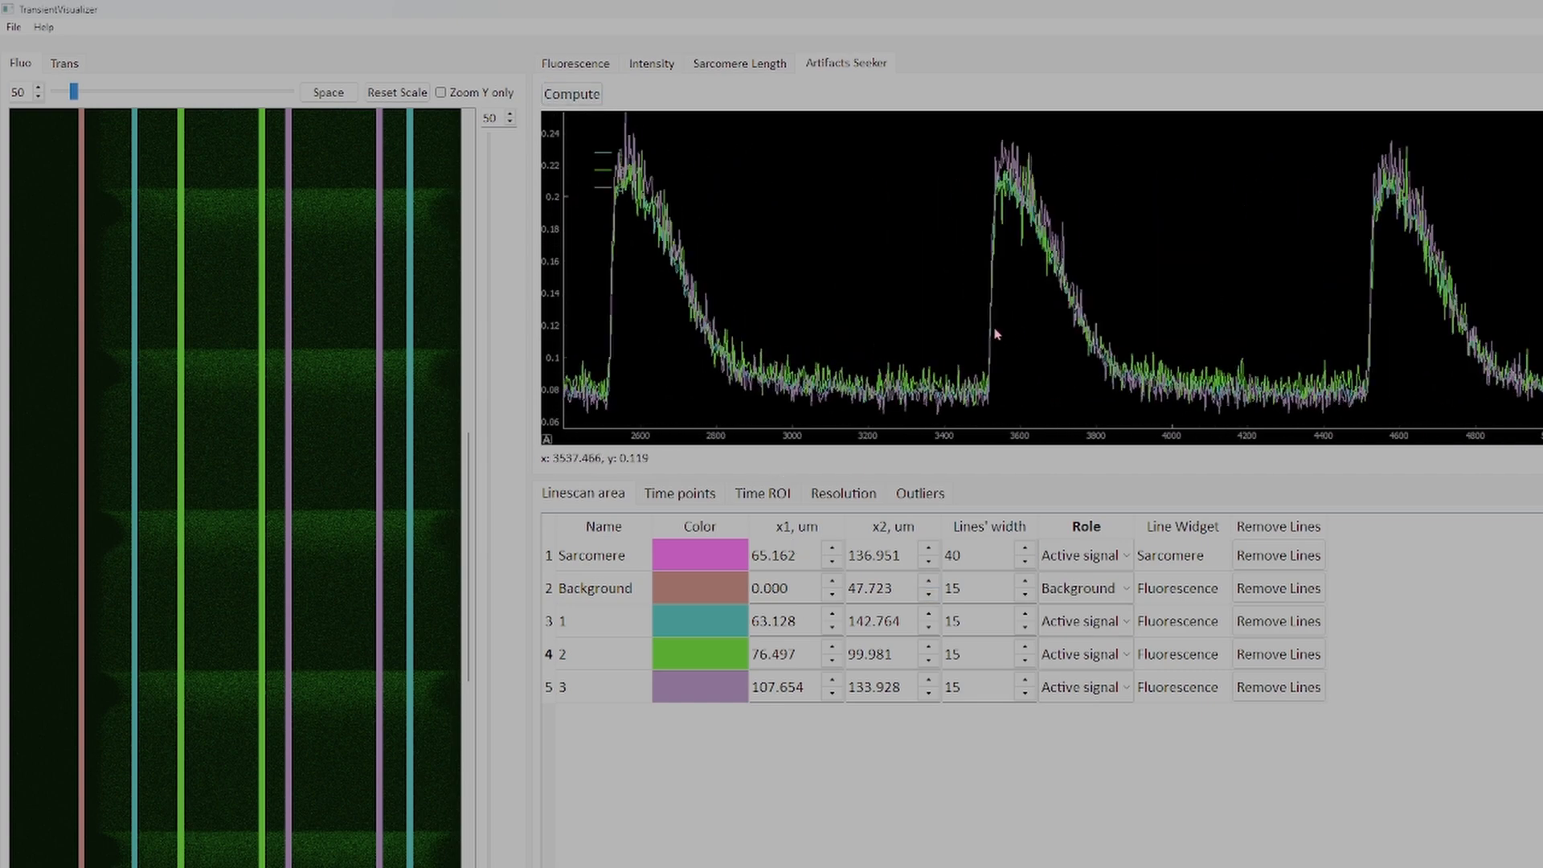
scroll(928, 320, down, 2)
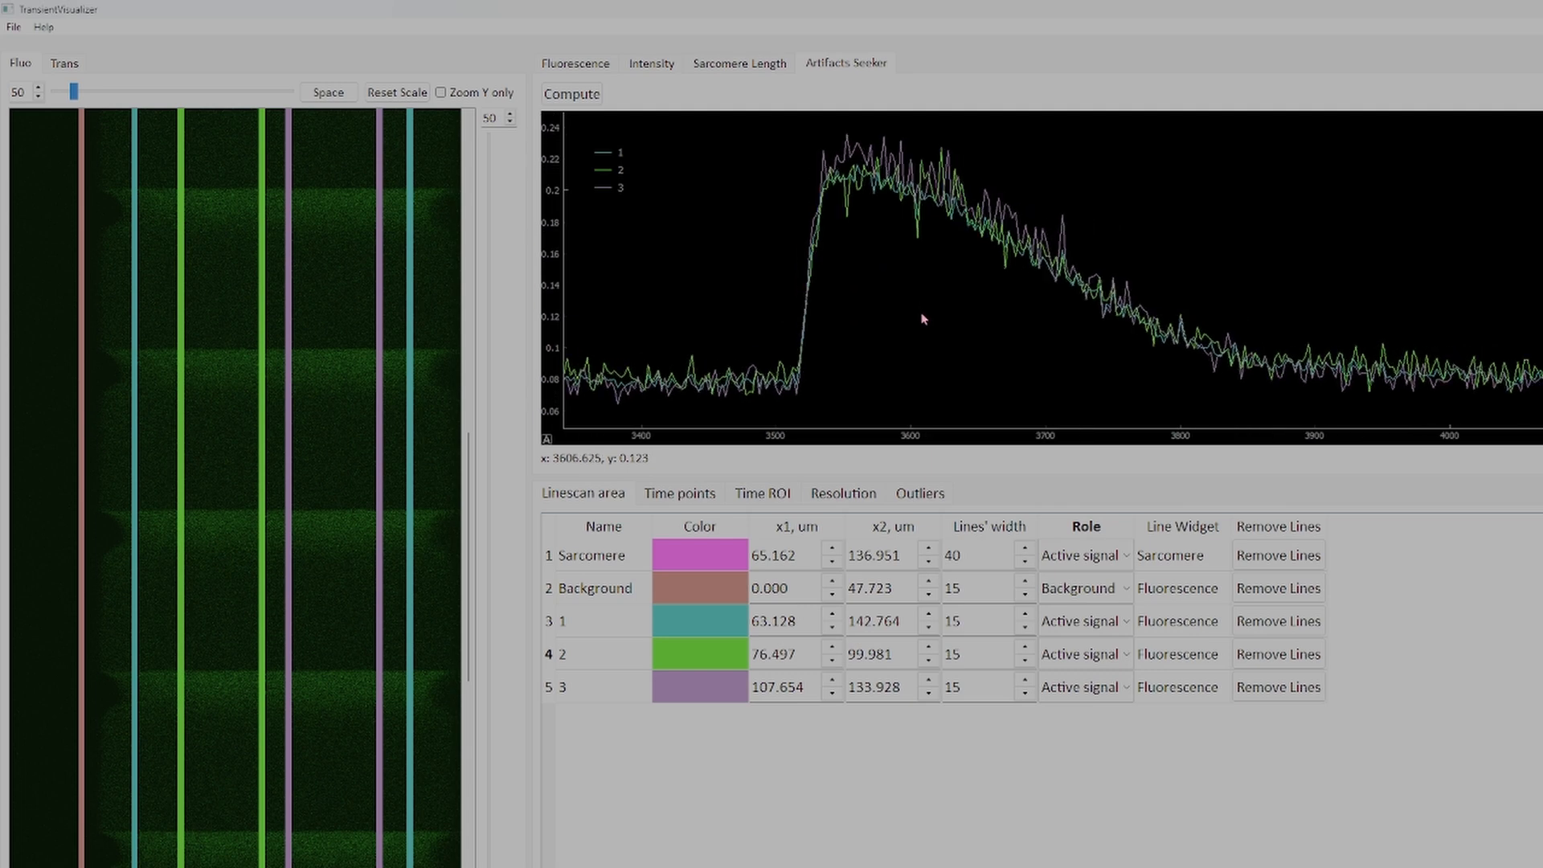
drag(922, 314, 921, 322)
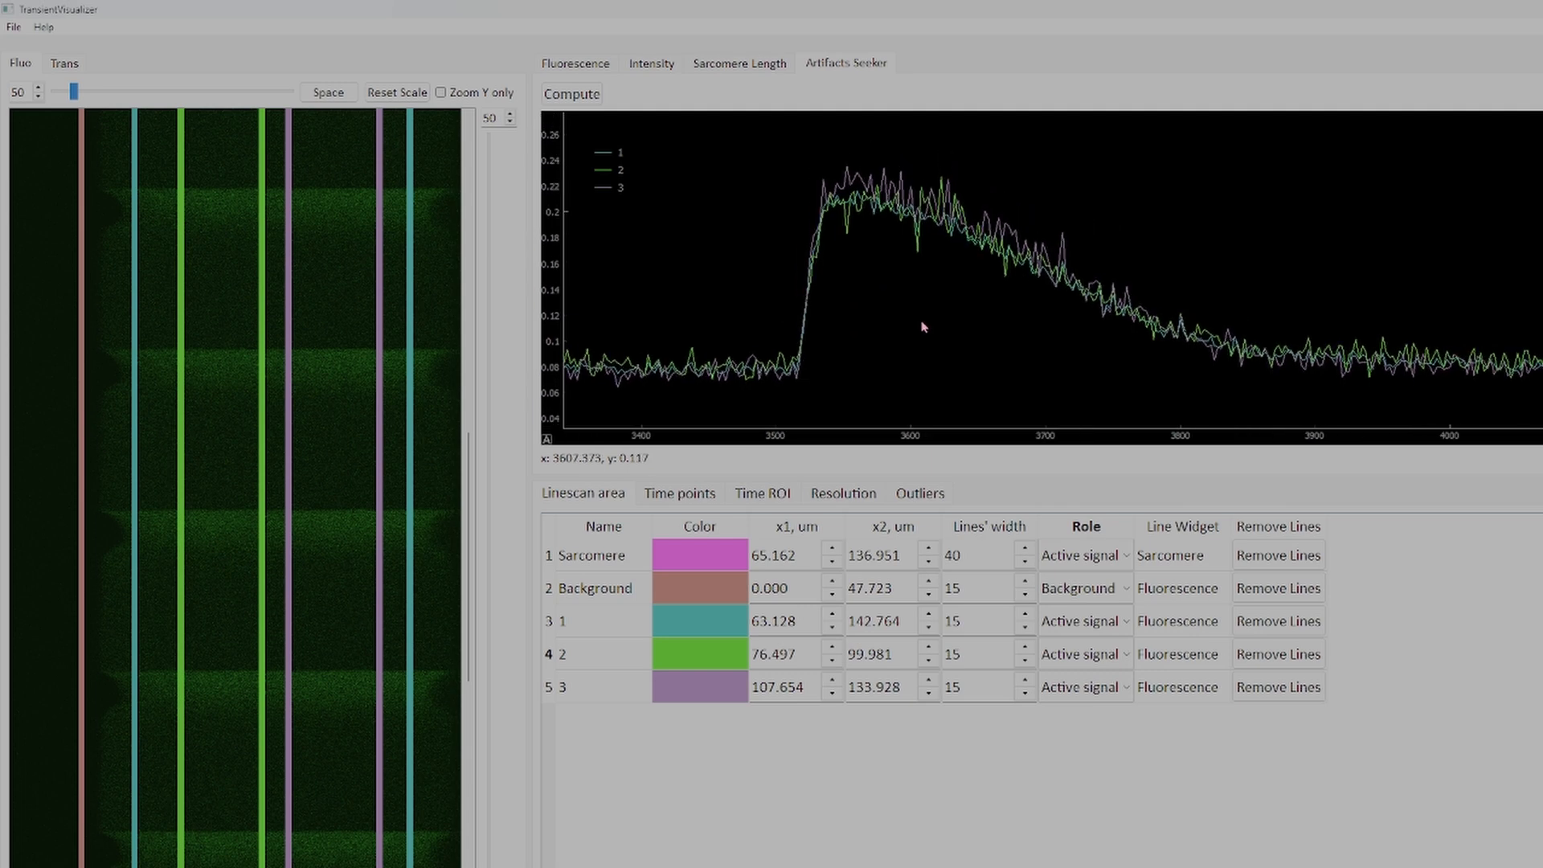
scroll(921, 326, up, 2)
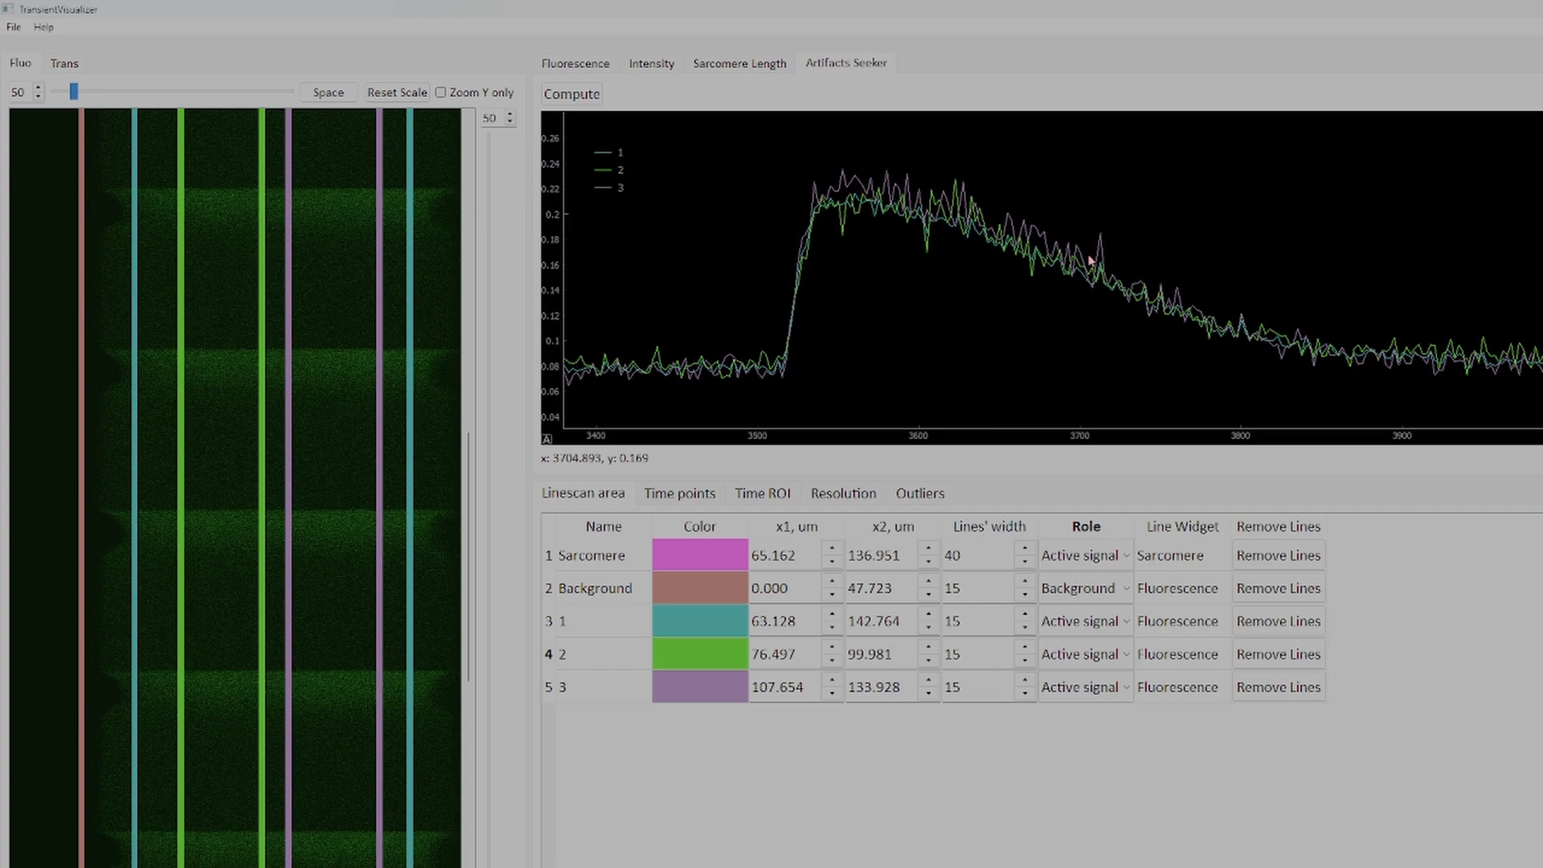
scroll(937, 249, down, 8)
scroll(1096, 330, up, 3)
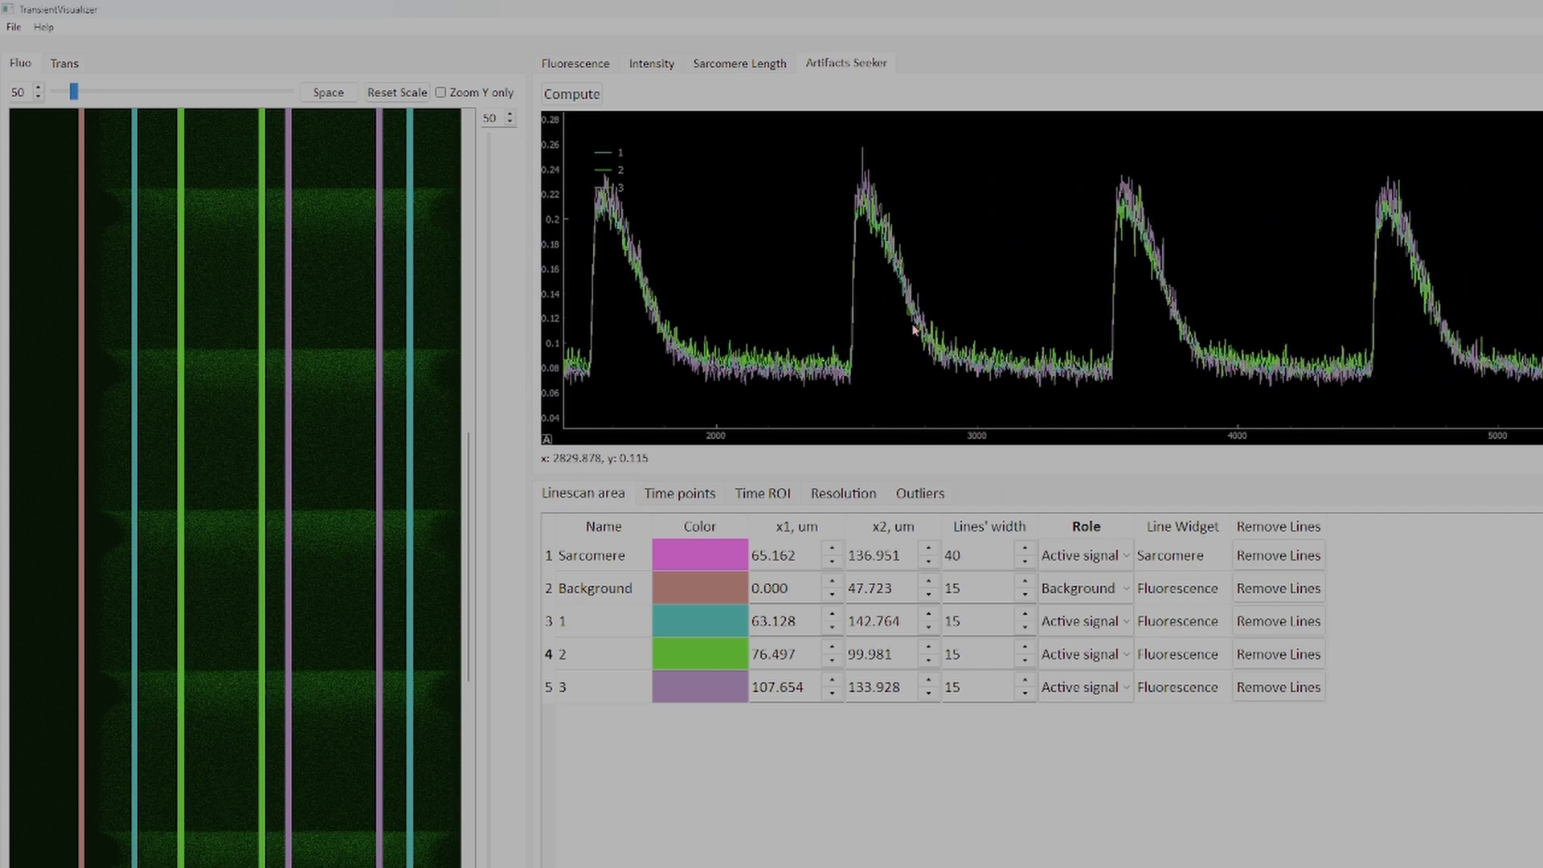
scroll(914, 330, up, 5)
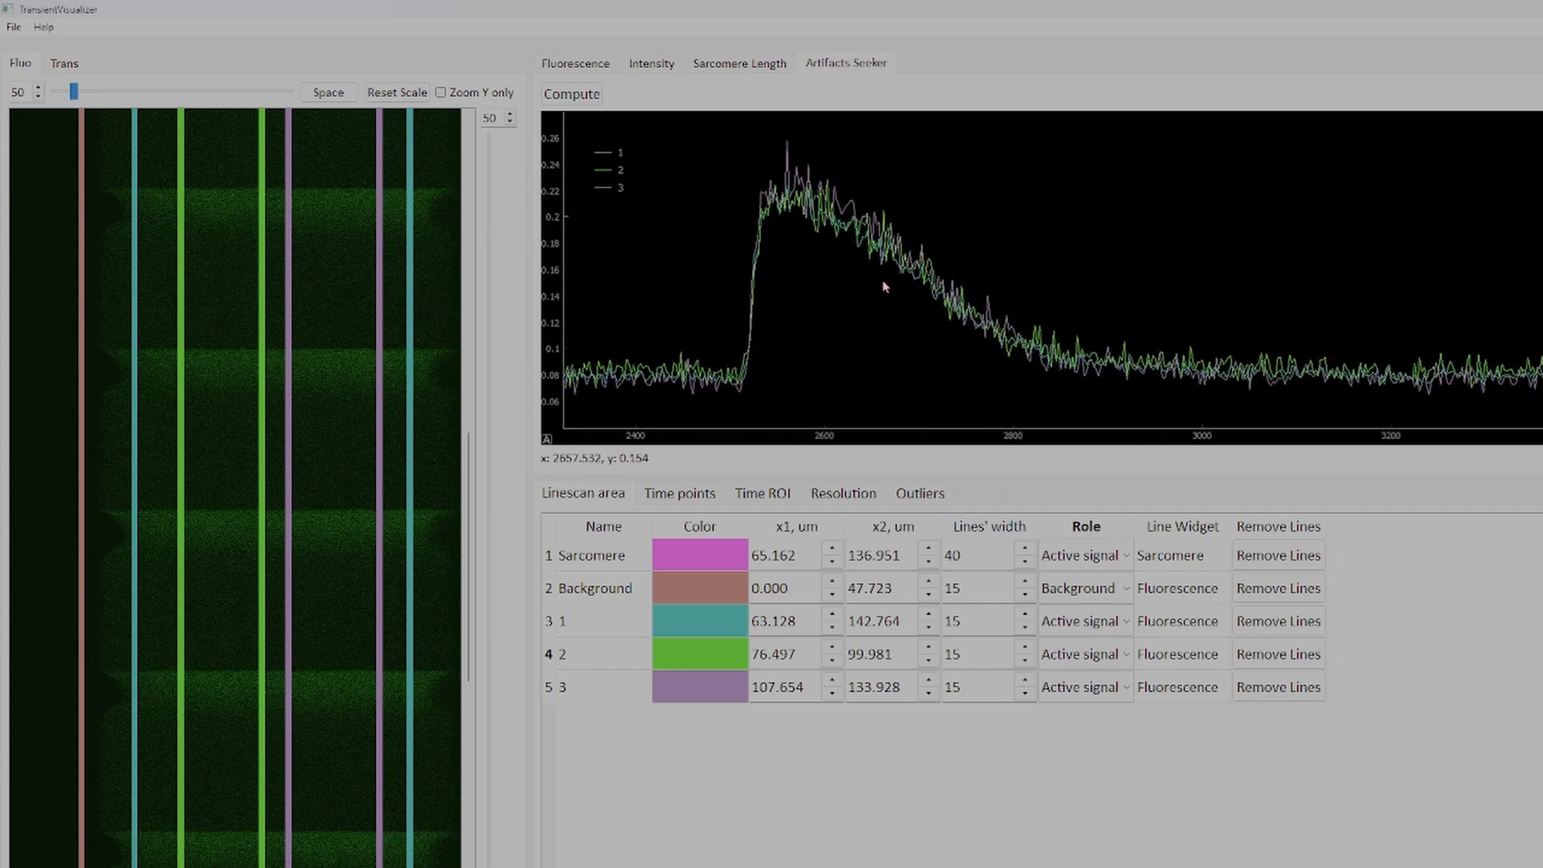
drag(884, 286, 948, 292)
scroll(984, 289, up, 2)
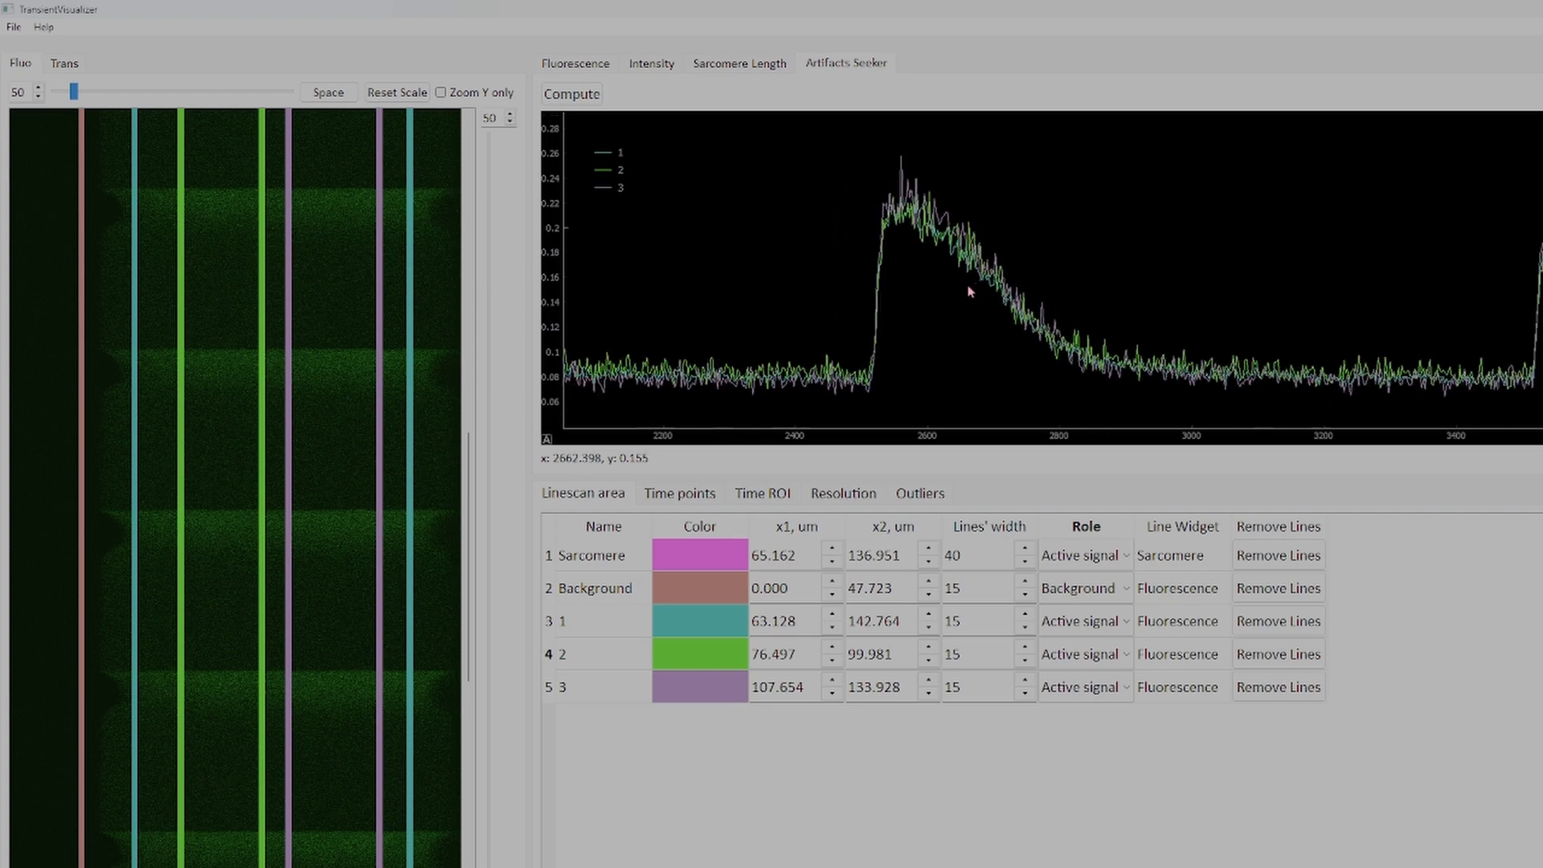
scroll(922, 215, down, 2)
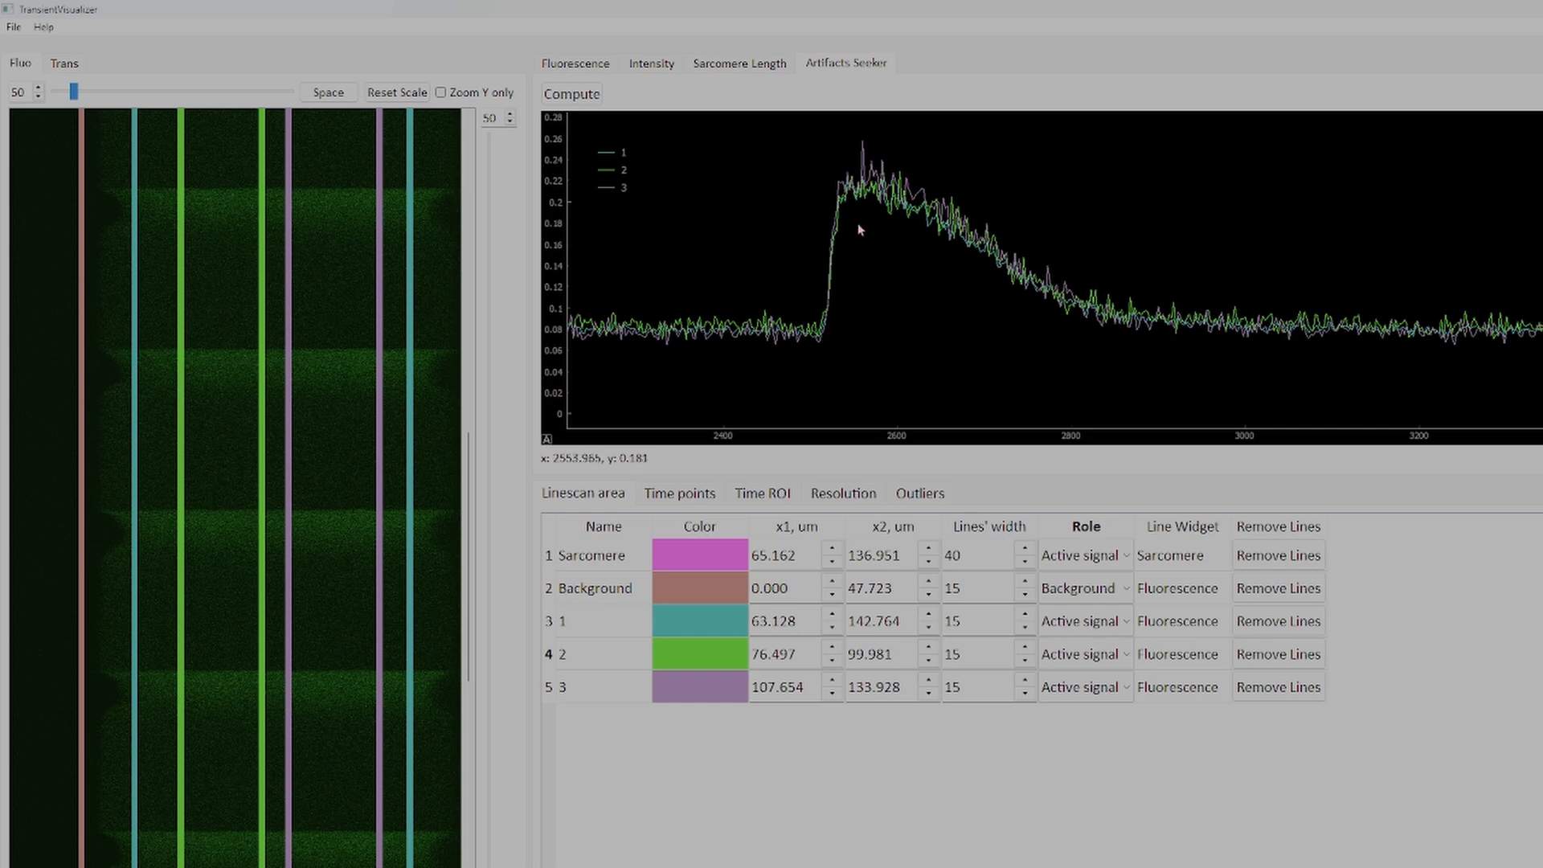
scroll(1056, 322, down, 2)
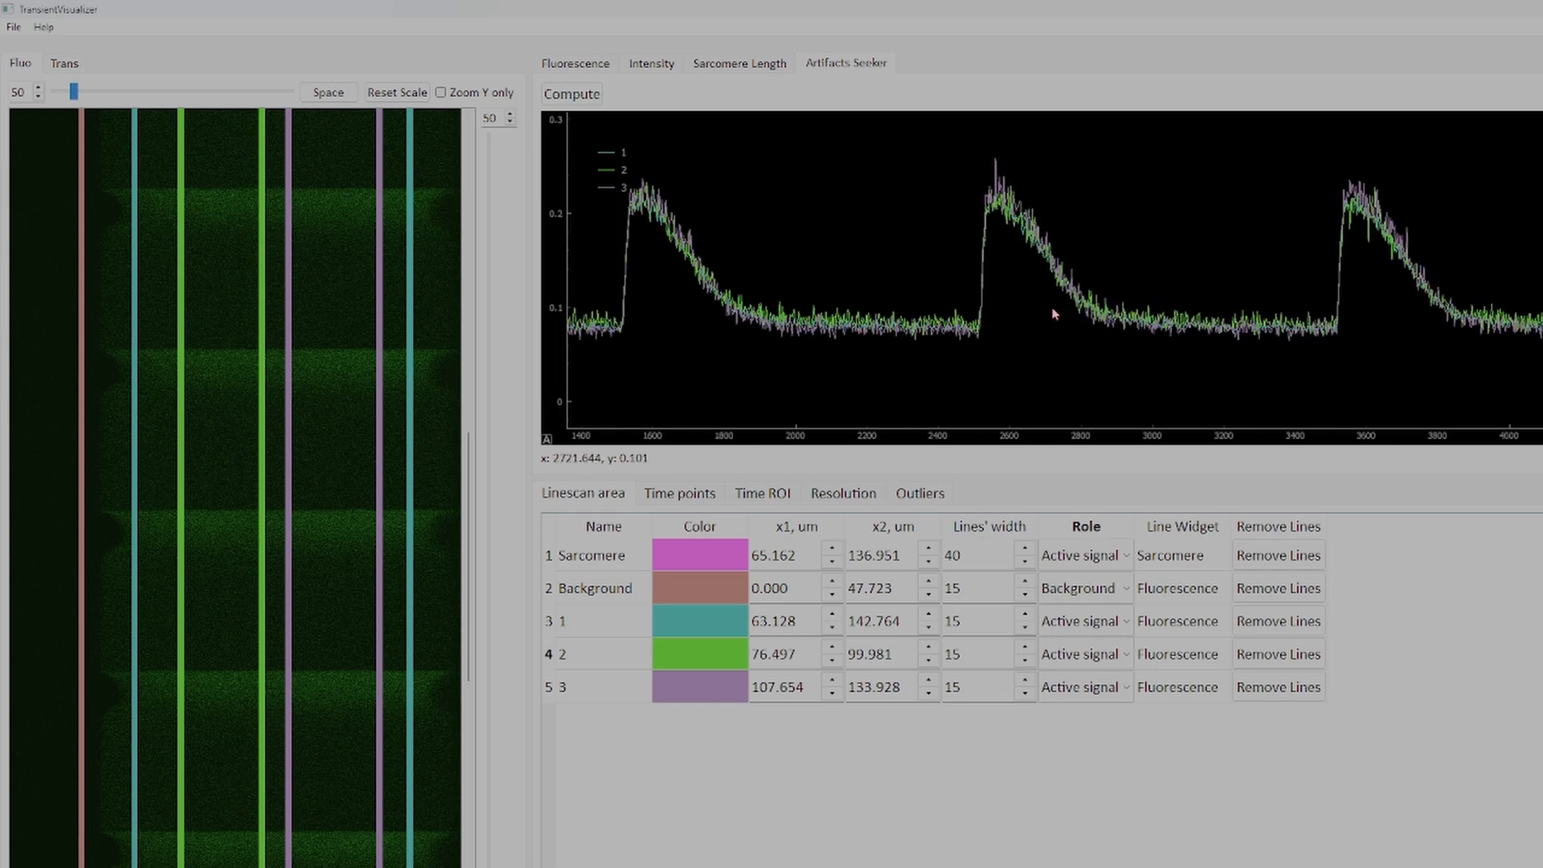
scroll(1055, 315, down, 5)
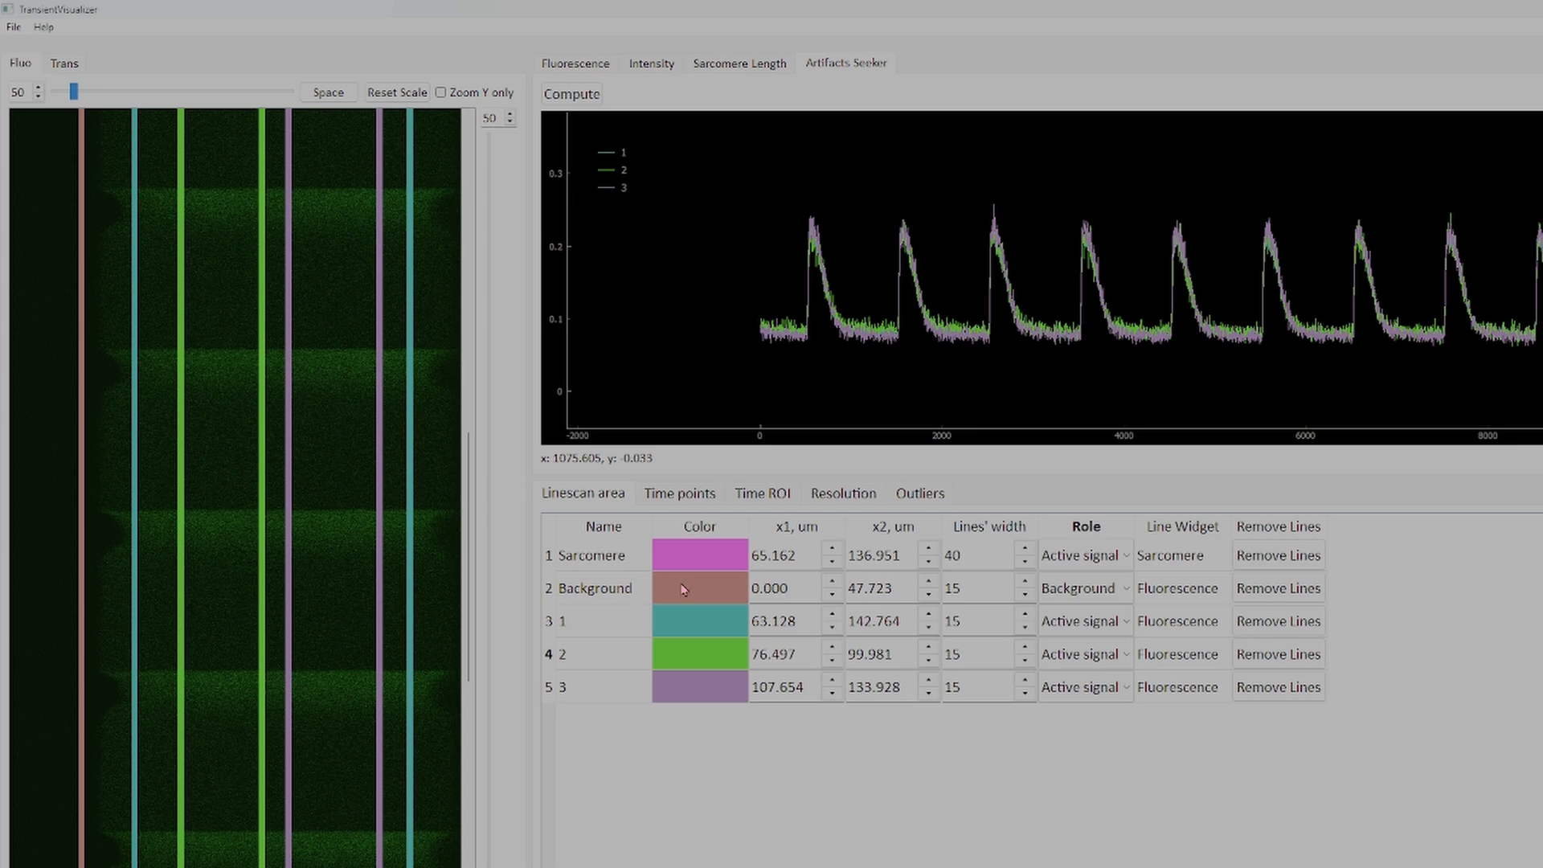
Step: Set the Background area's role to Active signal, recompute the Artifacts Seeker traces and examine the background trace for flatness
click(1111, 592)
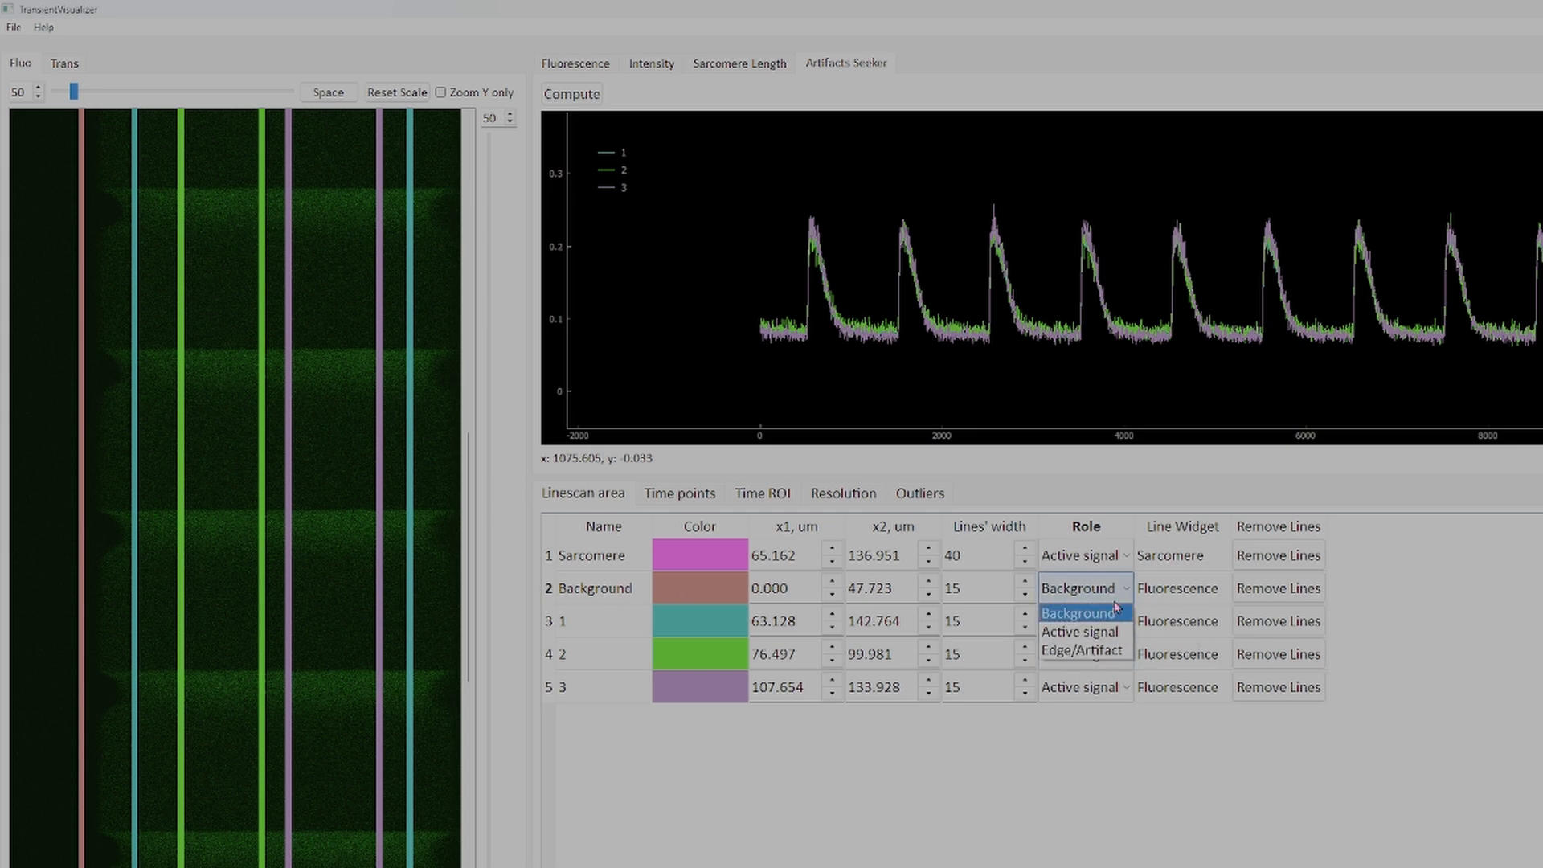
click(1123, 635)
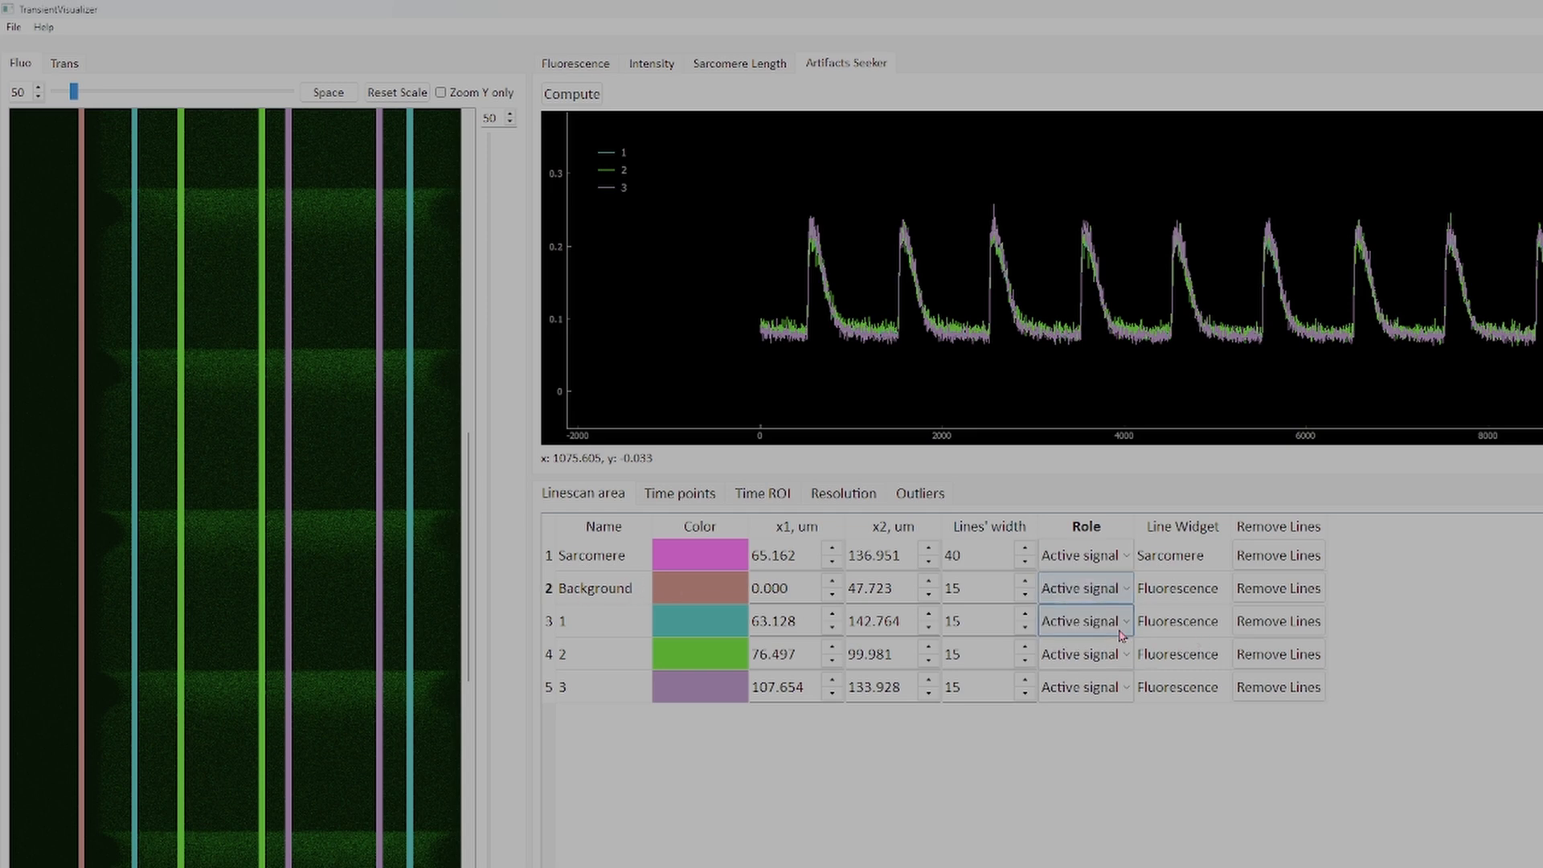
click(571, 94)
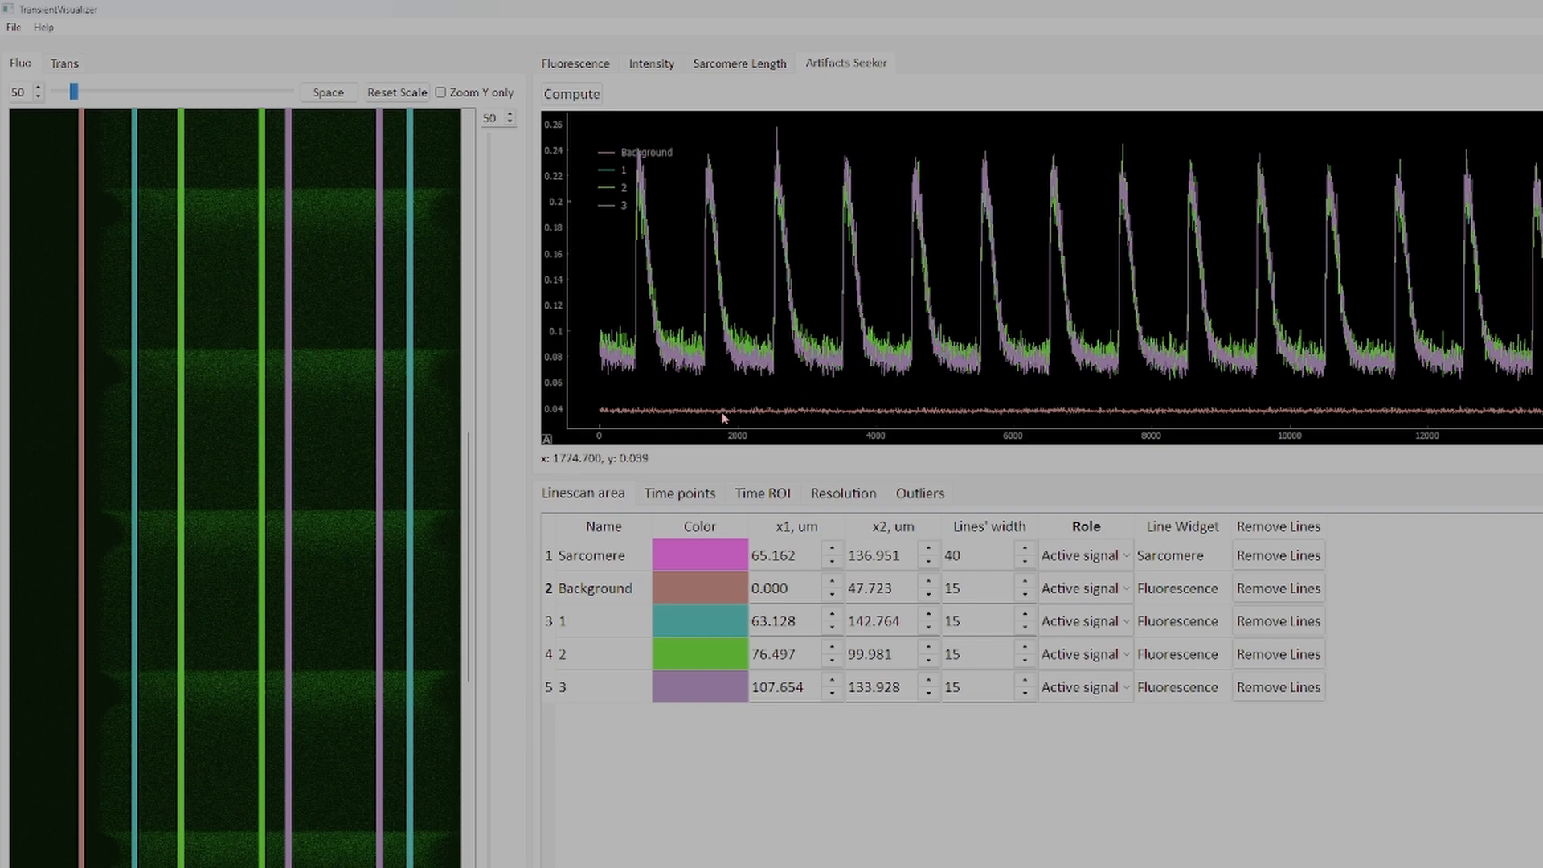
scroll(734, 340, up, 5)
scroll(786, 298, up, 6)
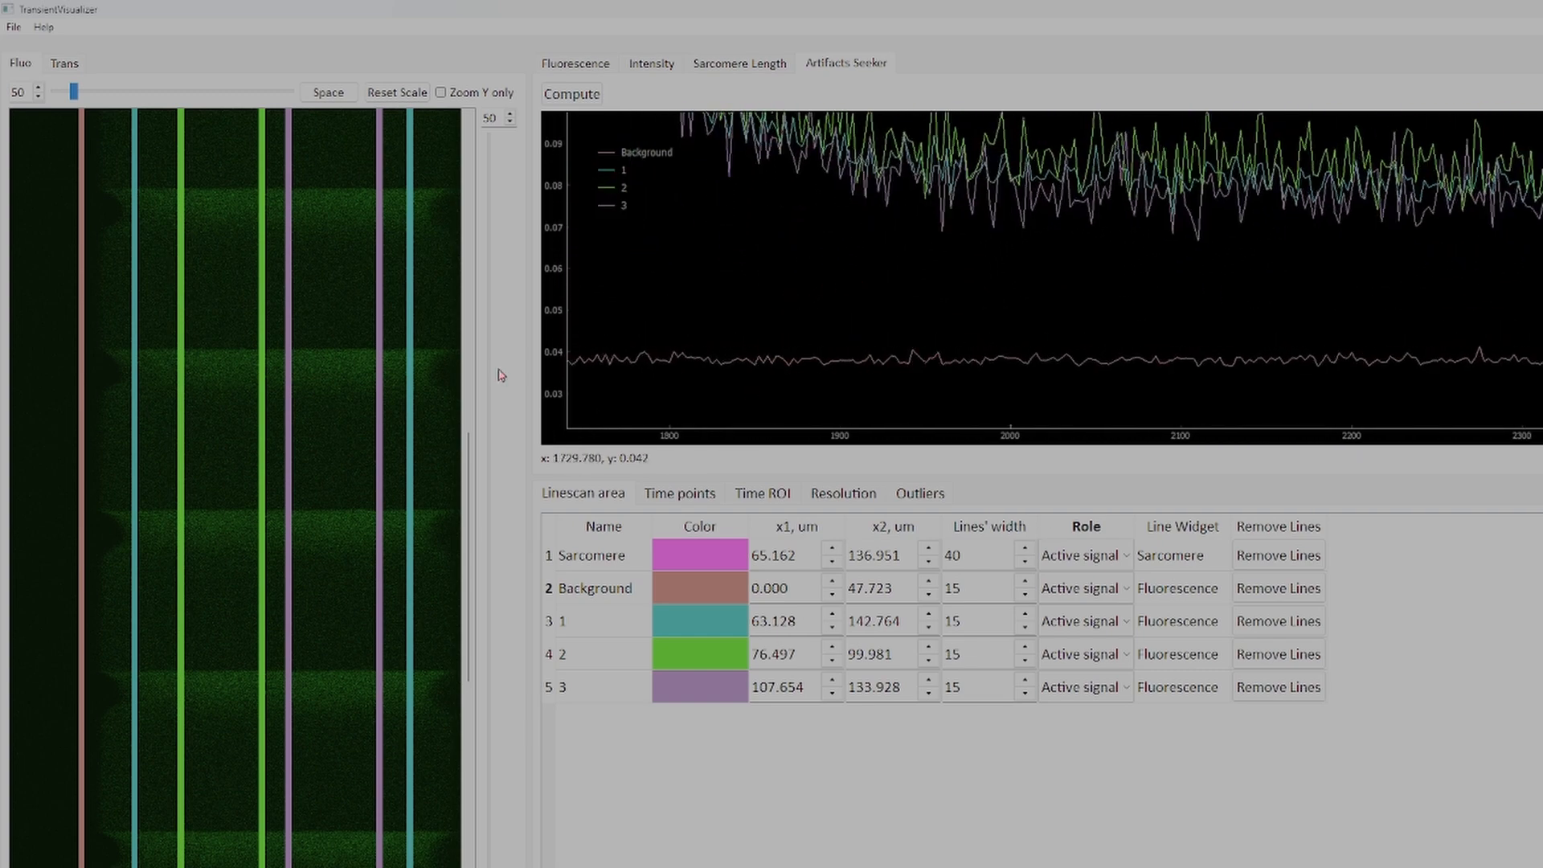
scroll(939, 325, down, 2)
scroll(939, 325, down, 8)
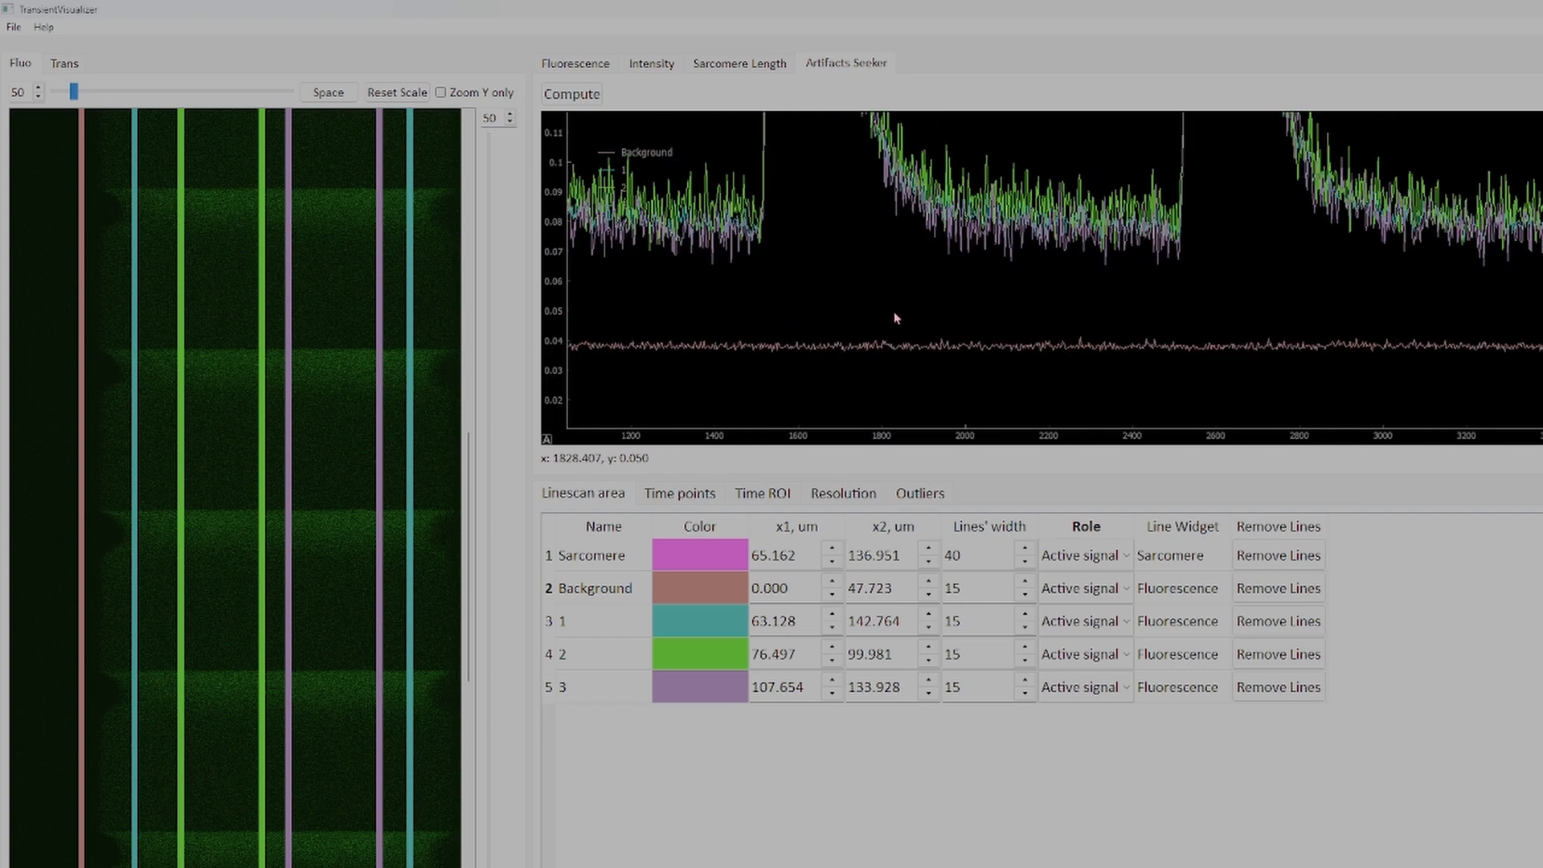
scroll(898, 406, down, 6)
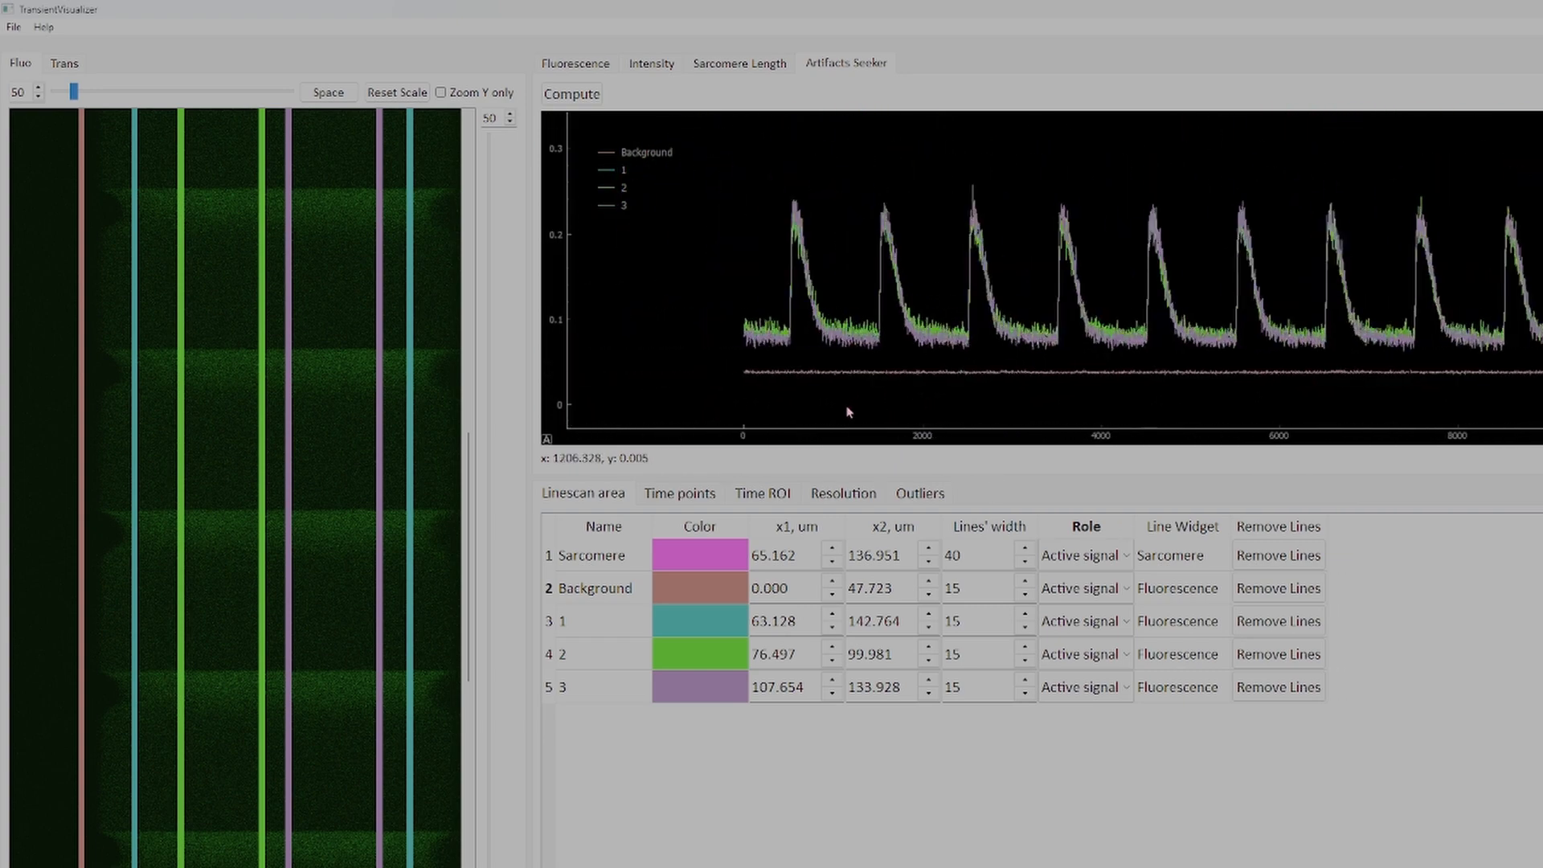
Step: Set the Background area's role back to Background and remove linescan areas 2 and 3
click(1119, 595)
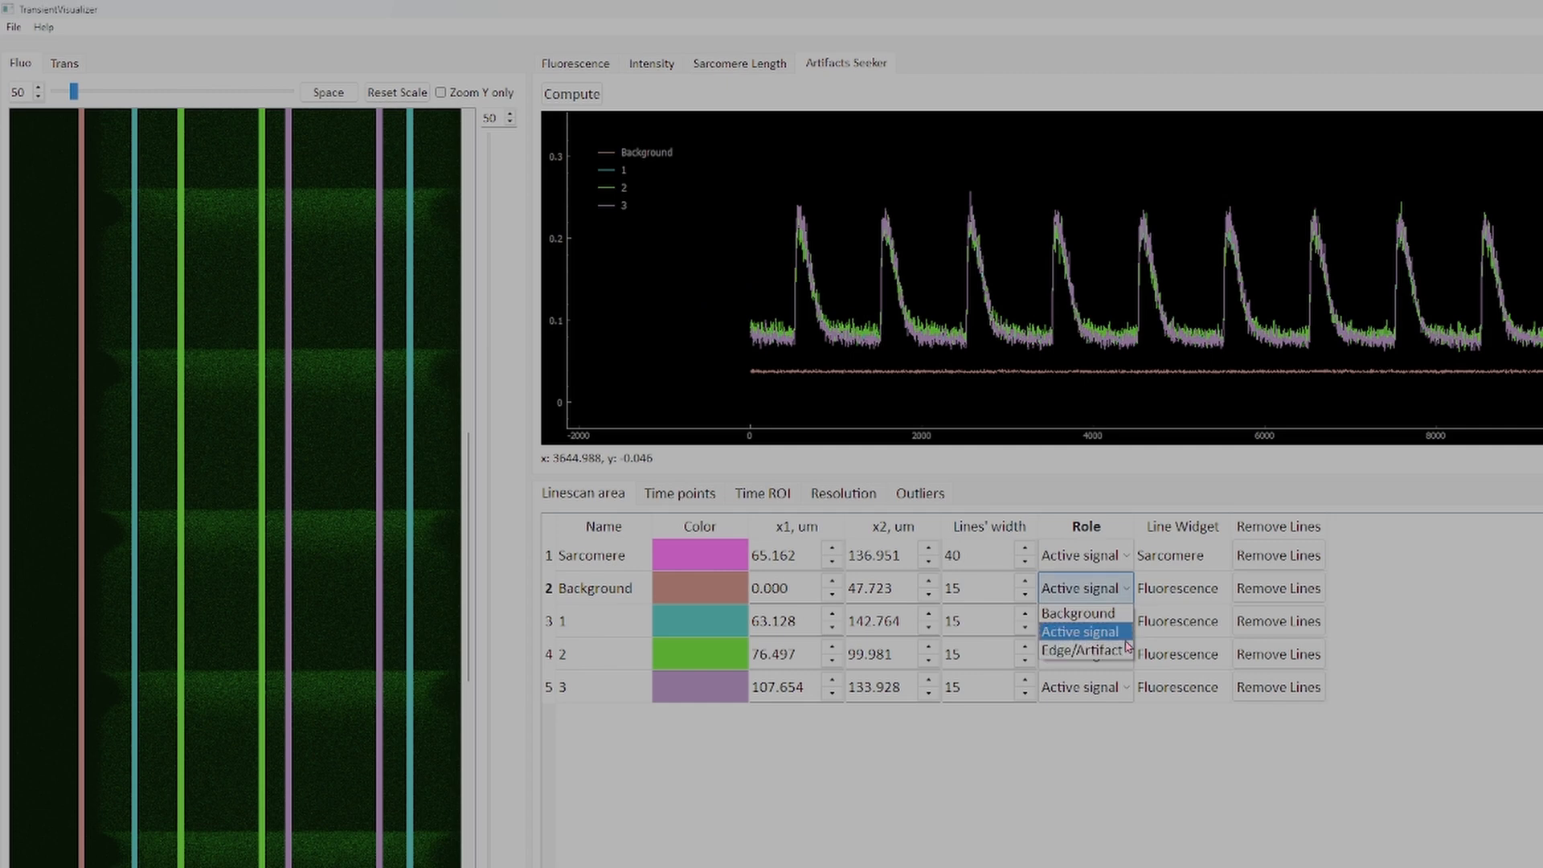
click(1108, 614)
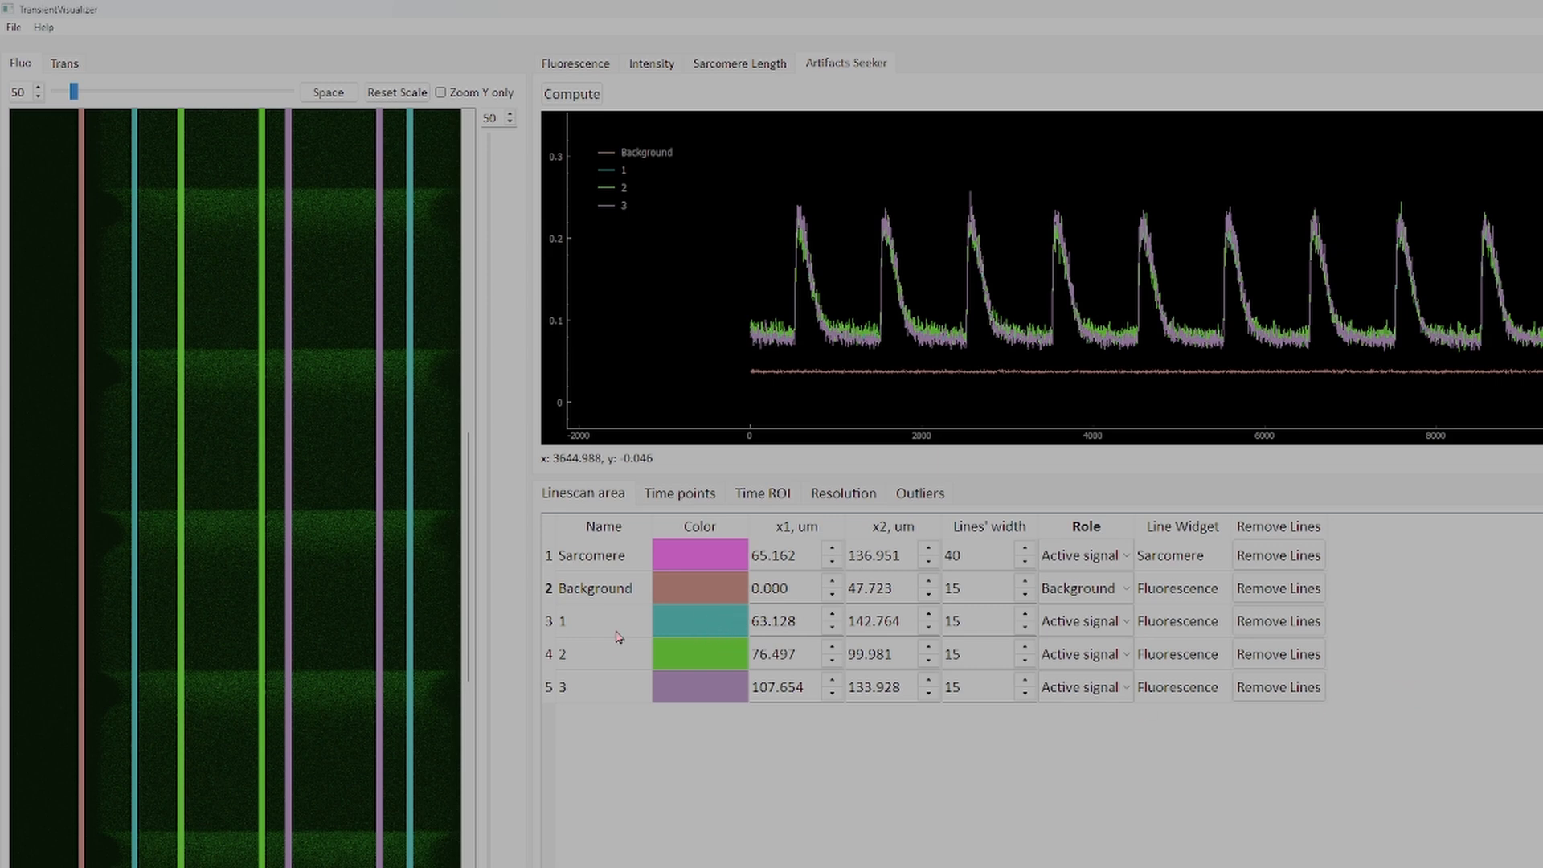
click(1298, 660)
click(1288, 663)
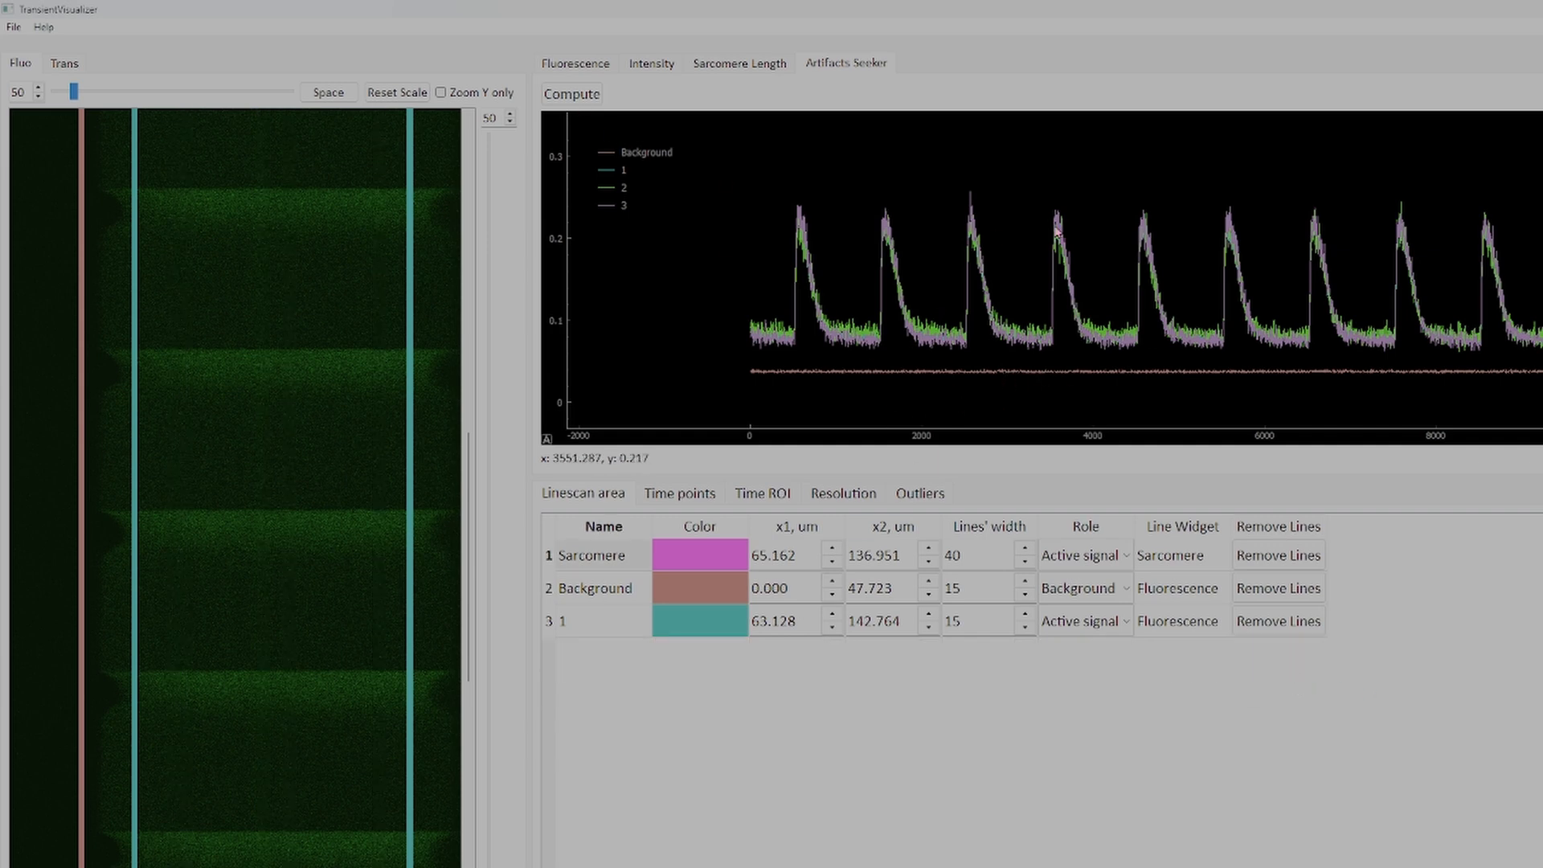
Step: Recompute the fluorescence trace from the remaining linescan areas and review its transients over the full recording
click(583, 62)
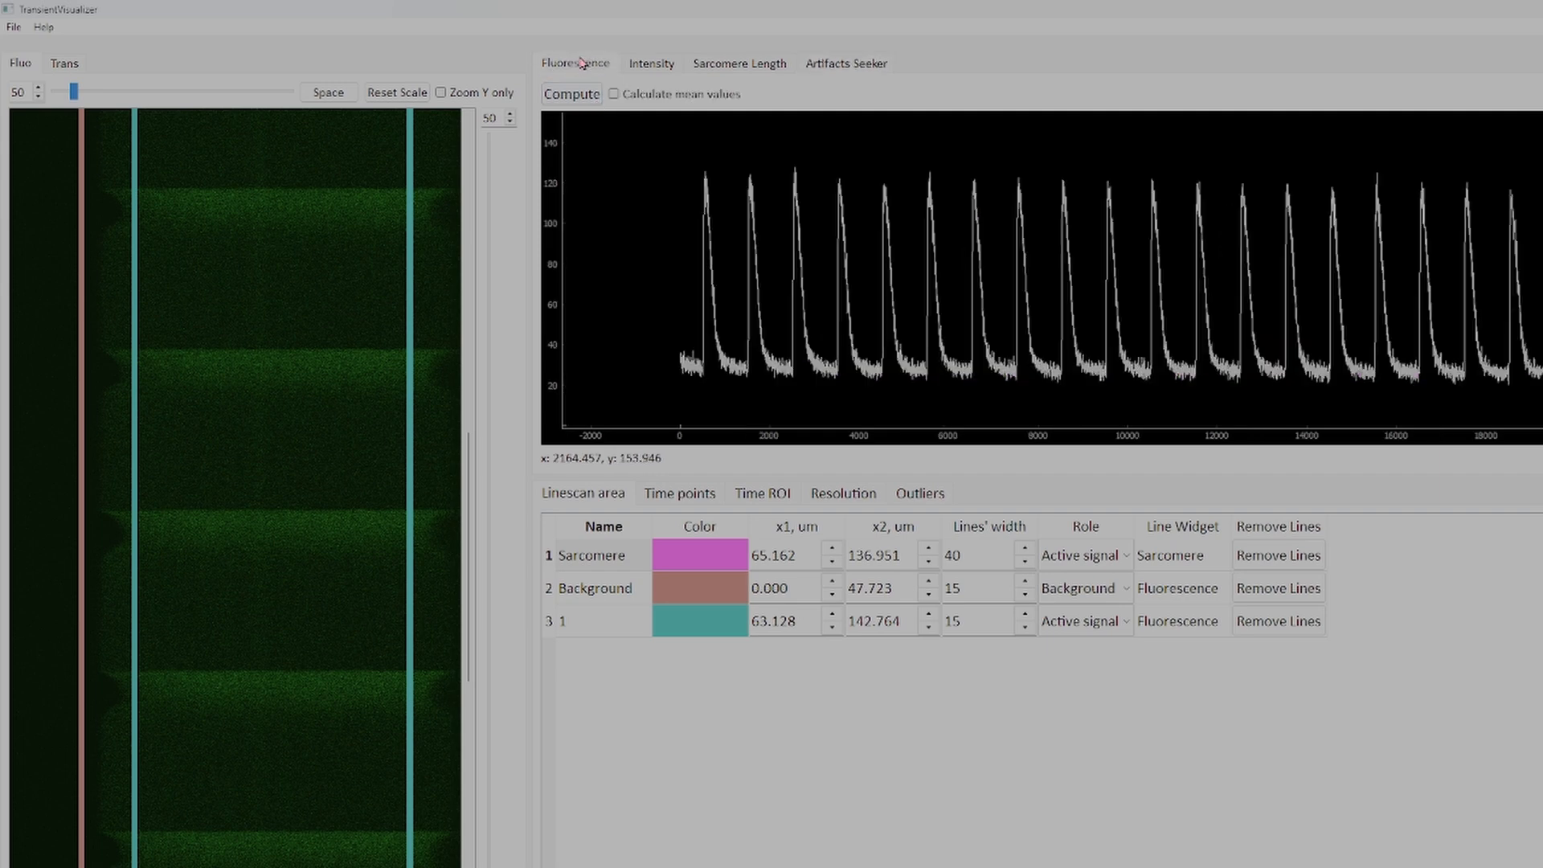
click(583, 107)
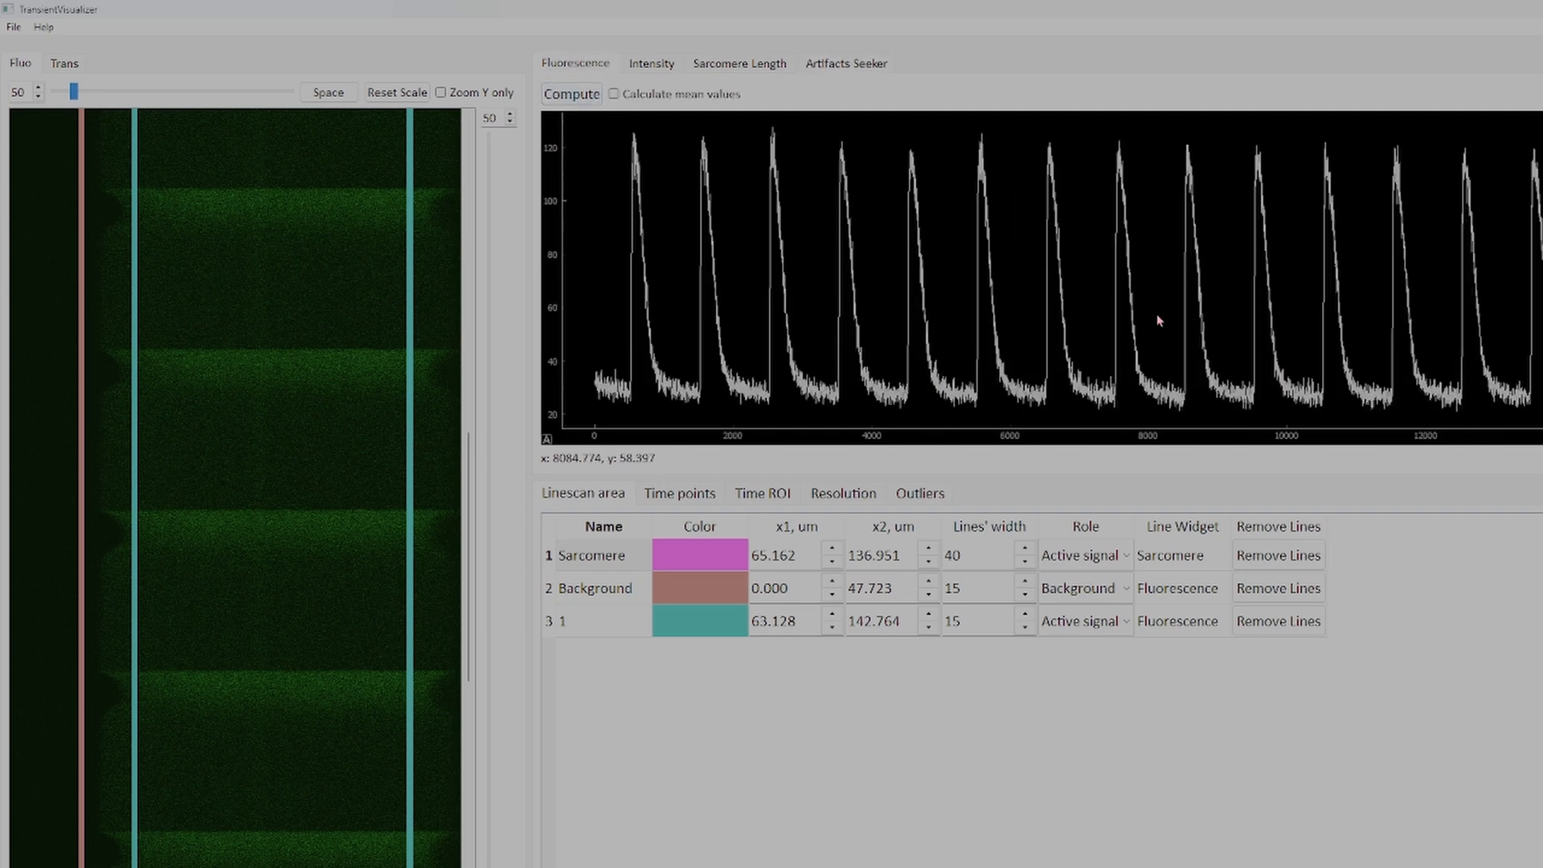
drag(1159, 321, 1115, 302)
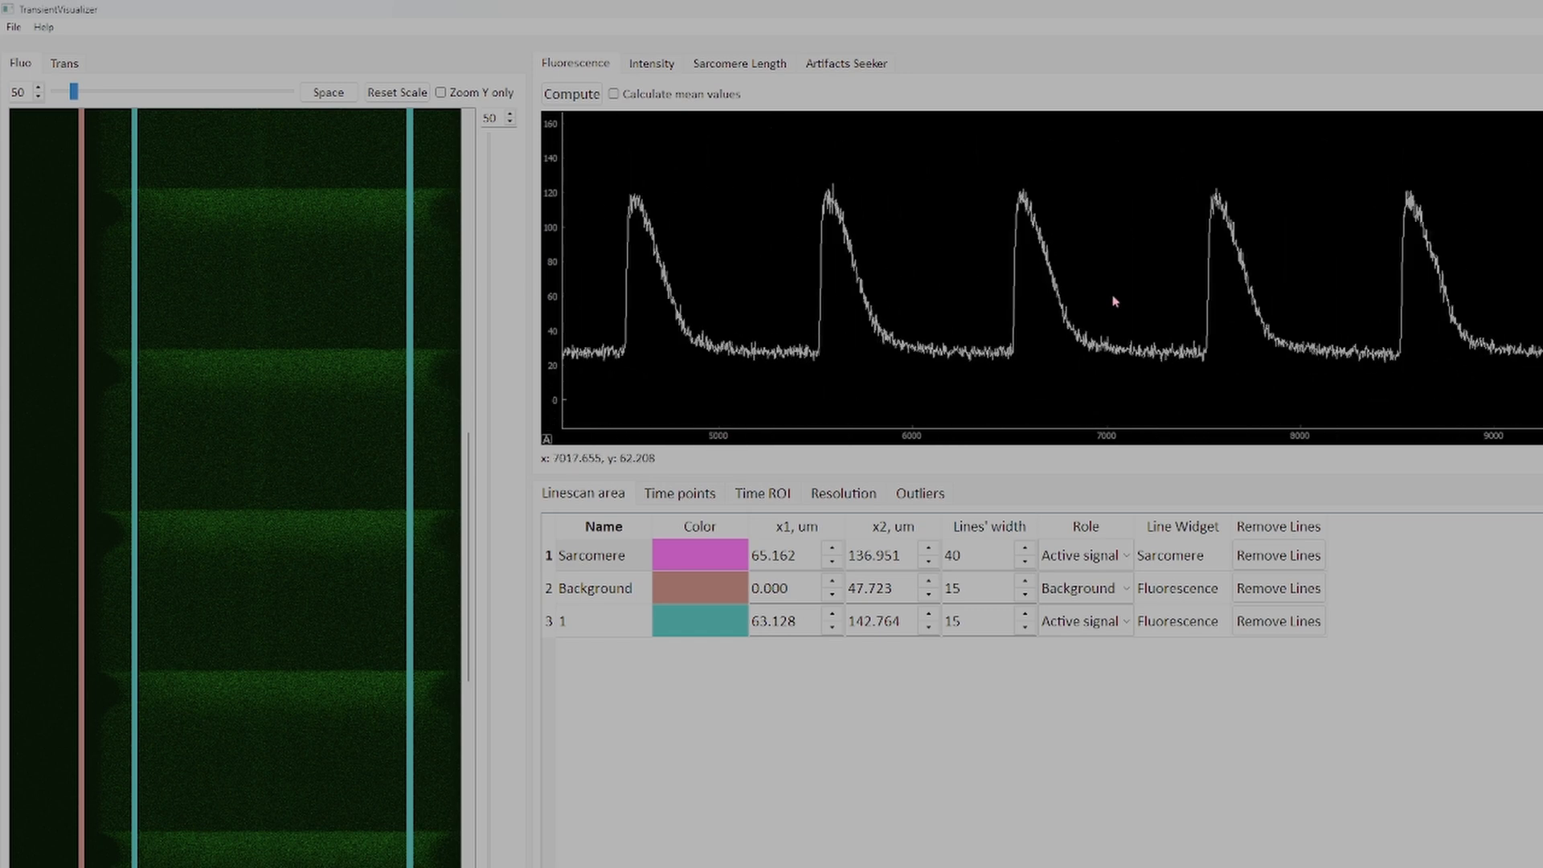
scroll(1115, 301, down, 10)
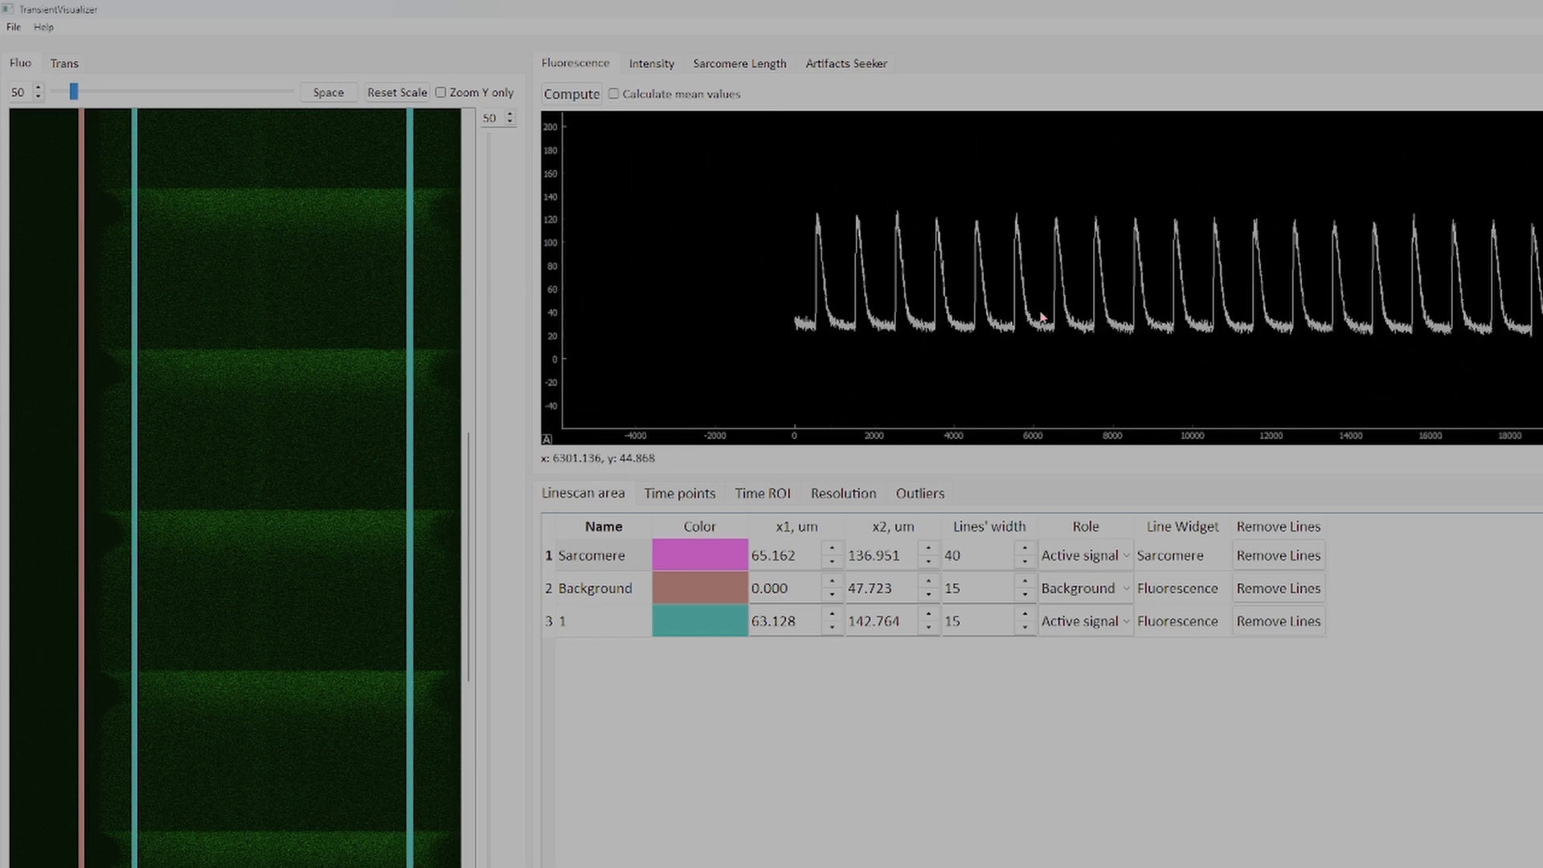
click(706, 67)
click(611, 62)
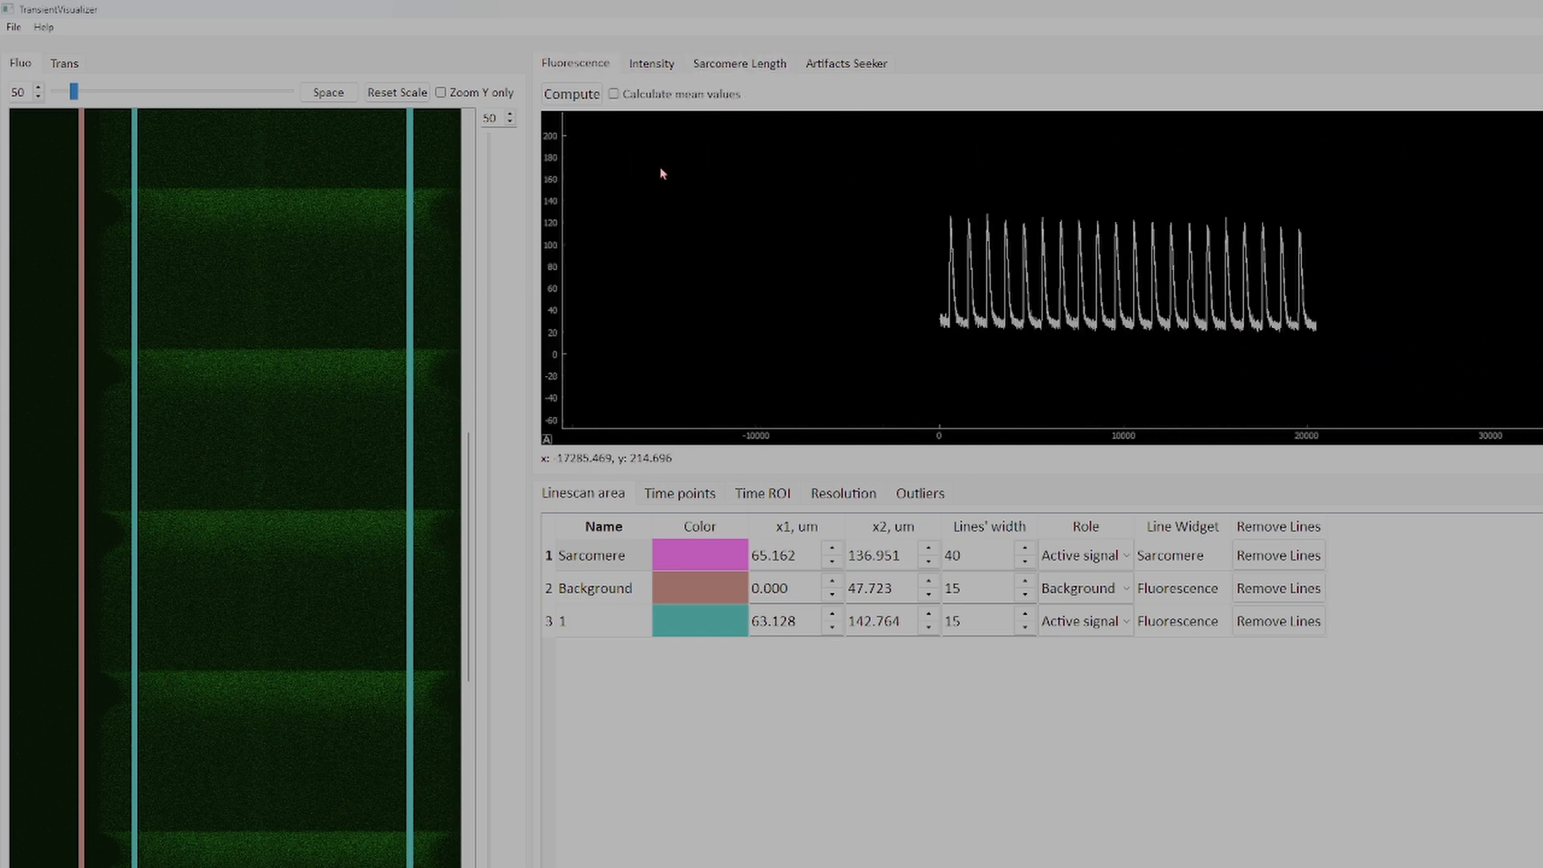
drag(853, 296, 716, 307)
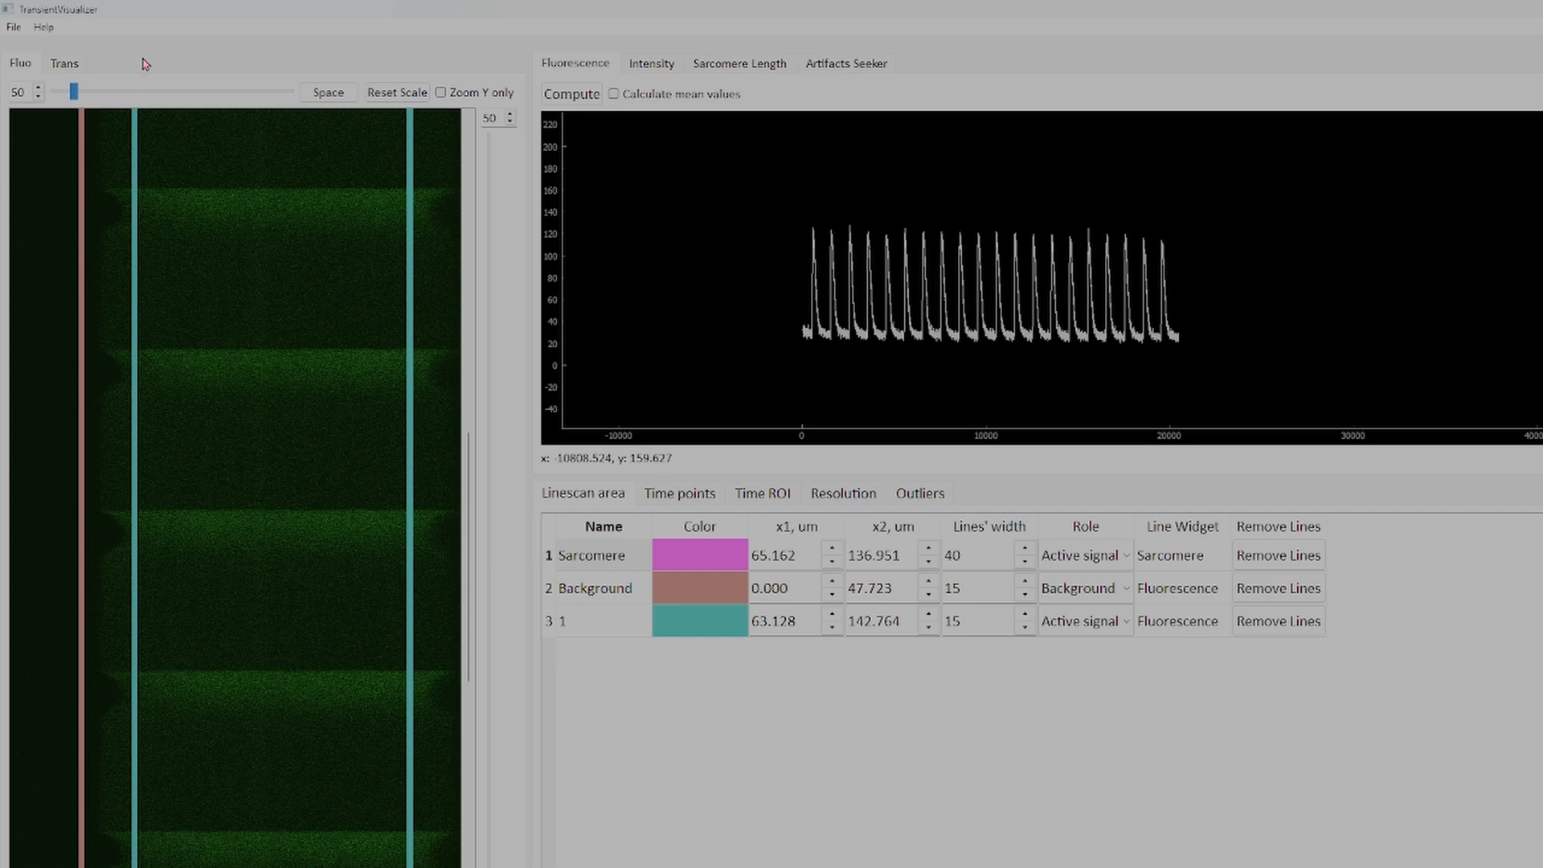
Step: Save the current project with its linescan areas and computed traces
click(14, 29)
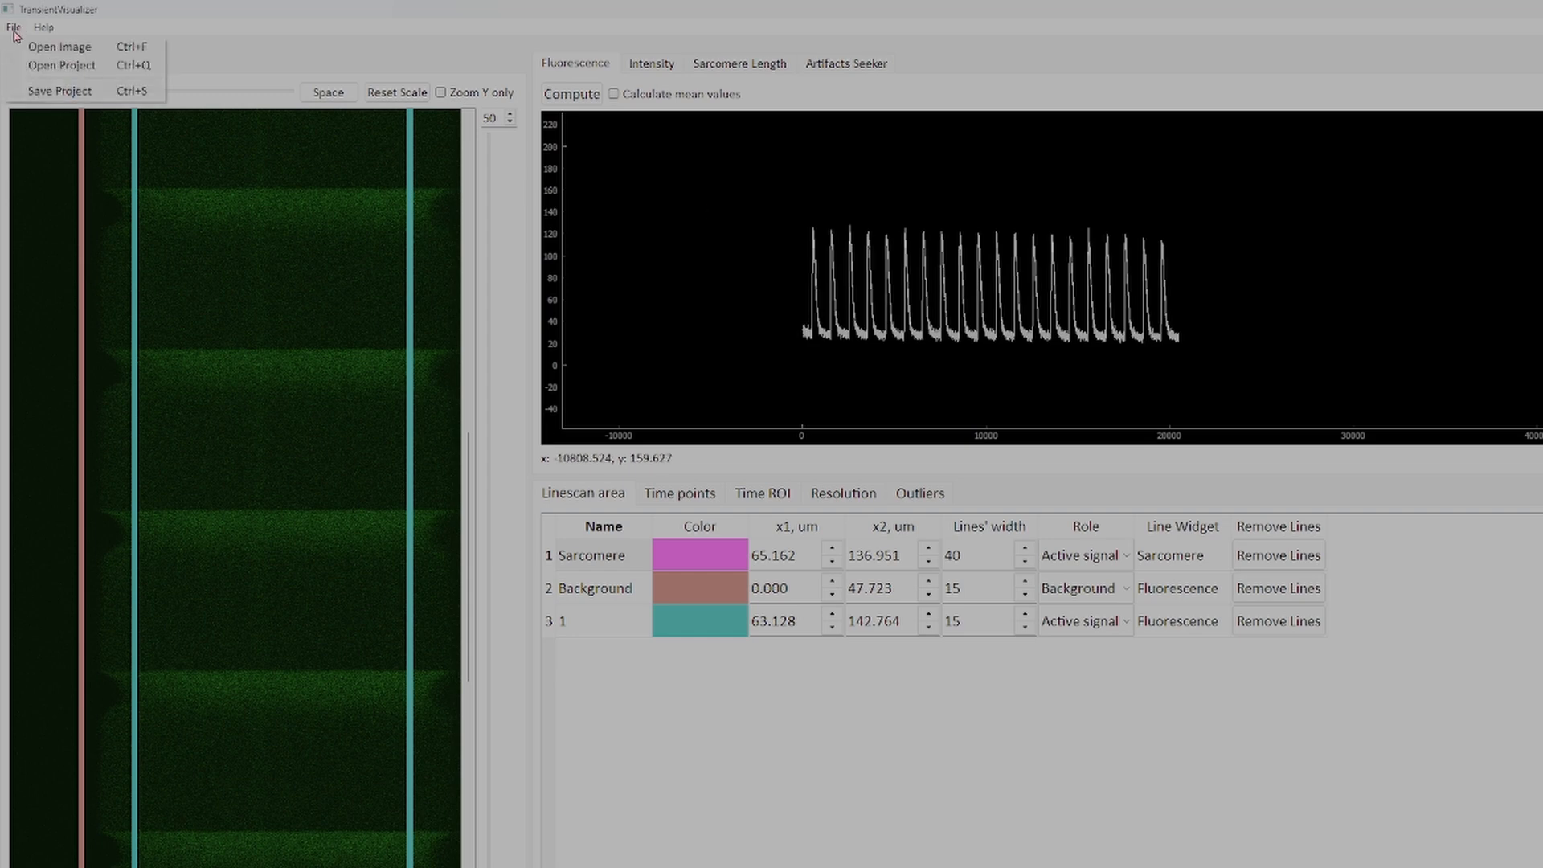
click(32, 93)
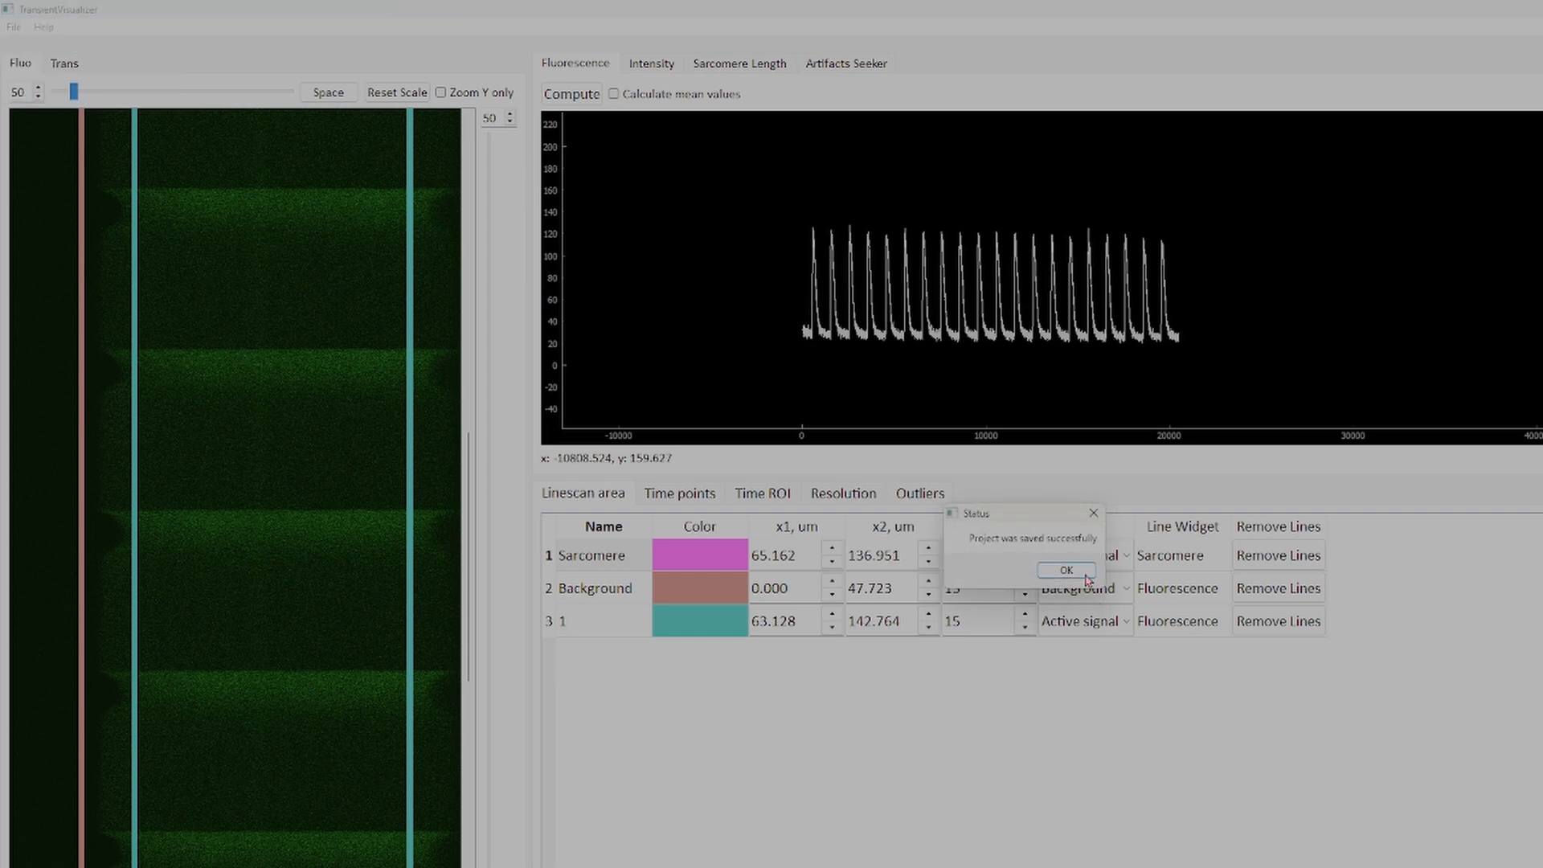
click(1085, 578)
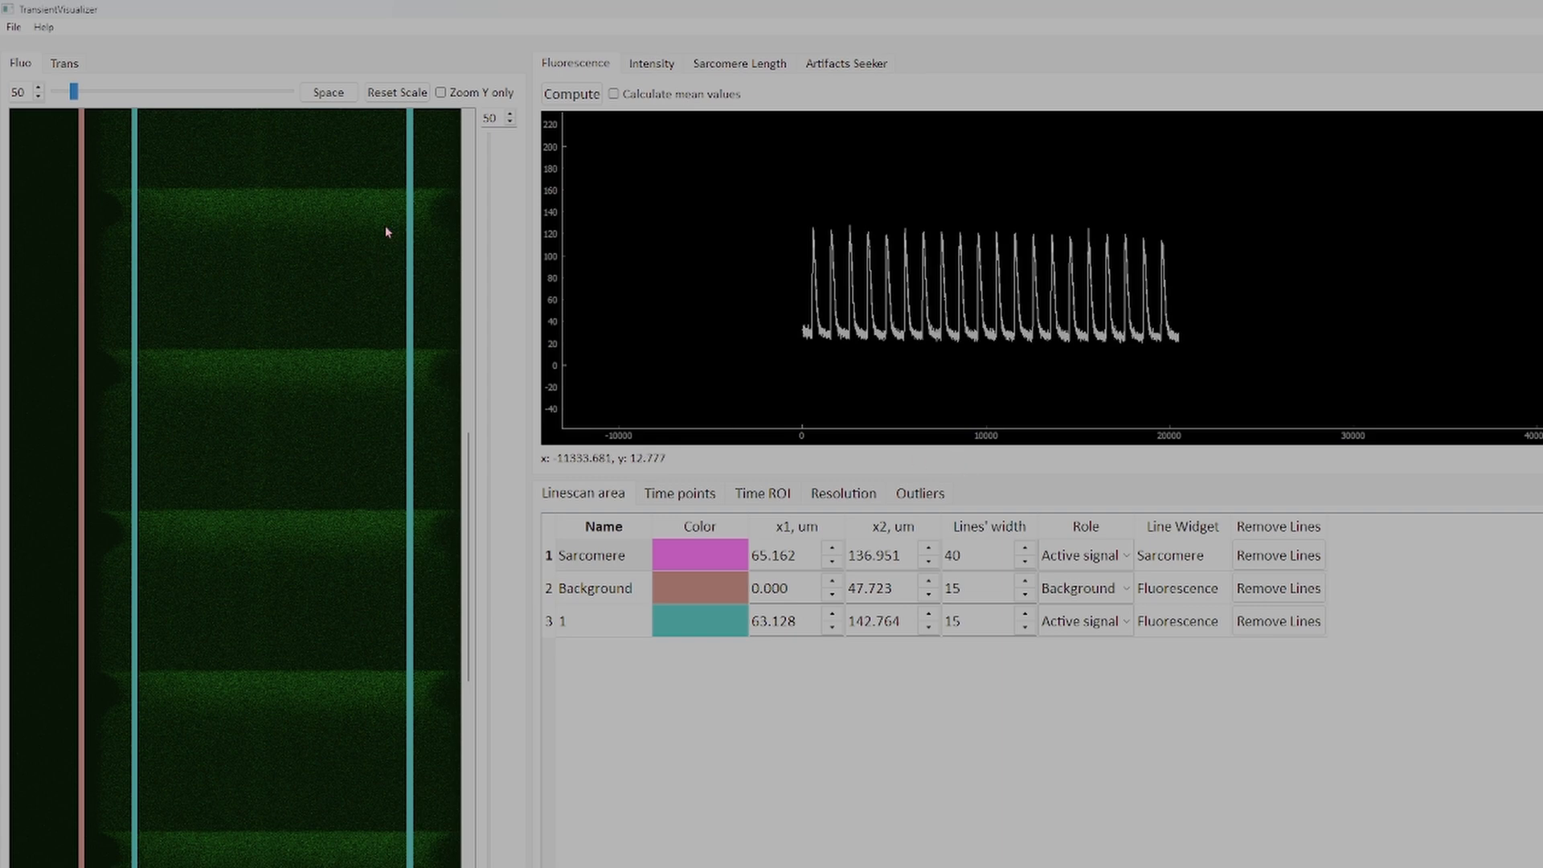
Step: Open the saved project C1FS.casar from the Example folder and check its linescan areas on the Fluo image
click(14, 28)
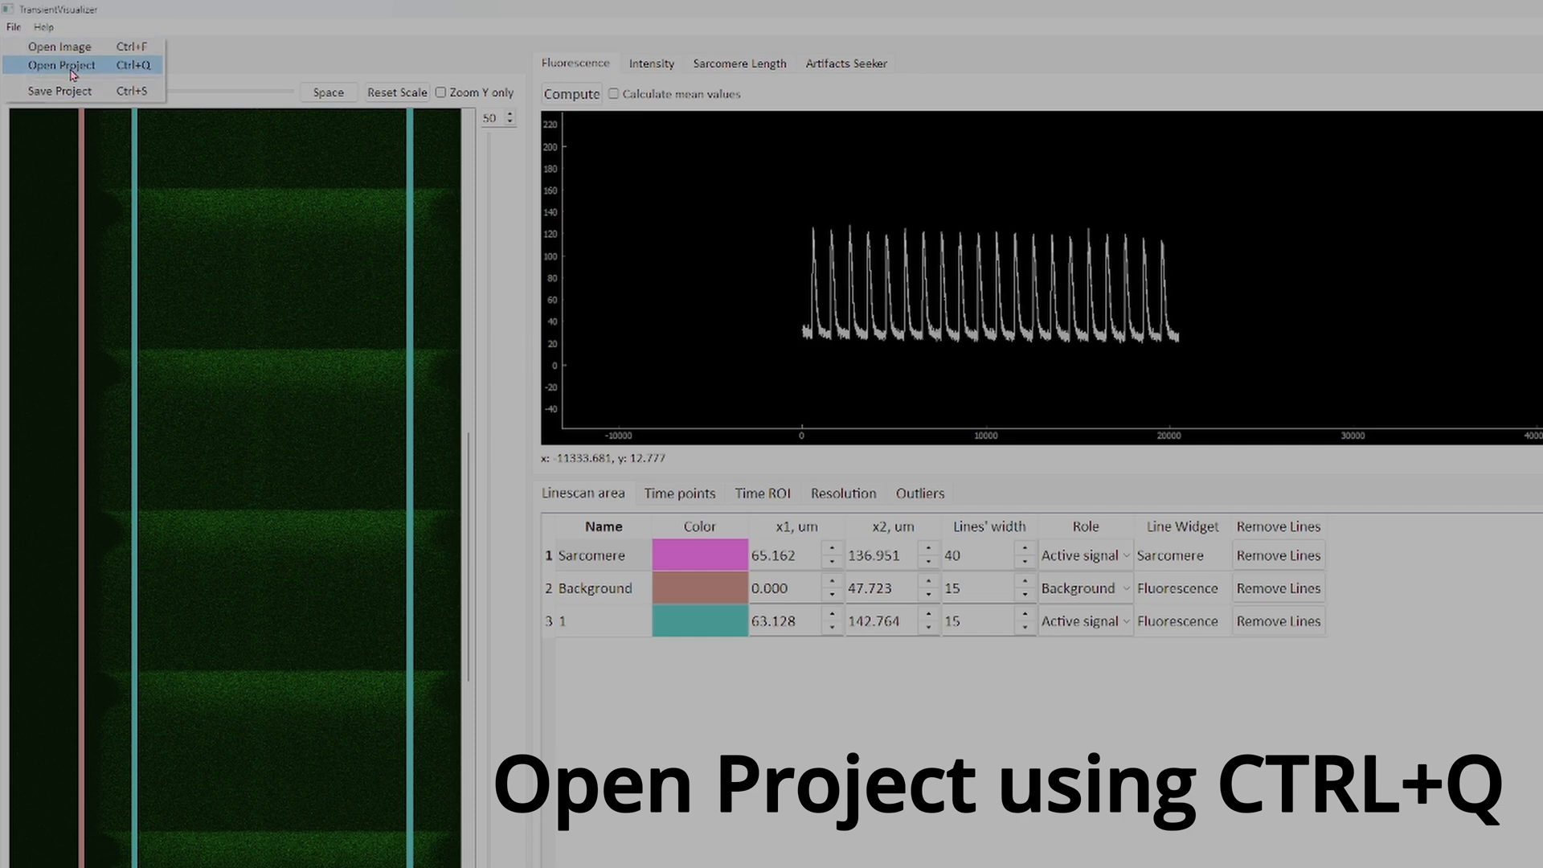
click(135, 69)
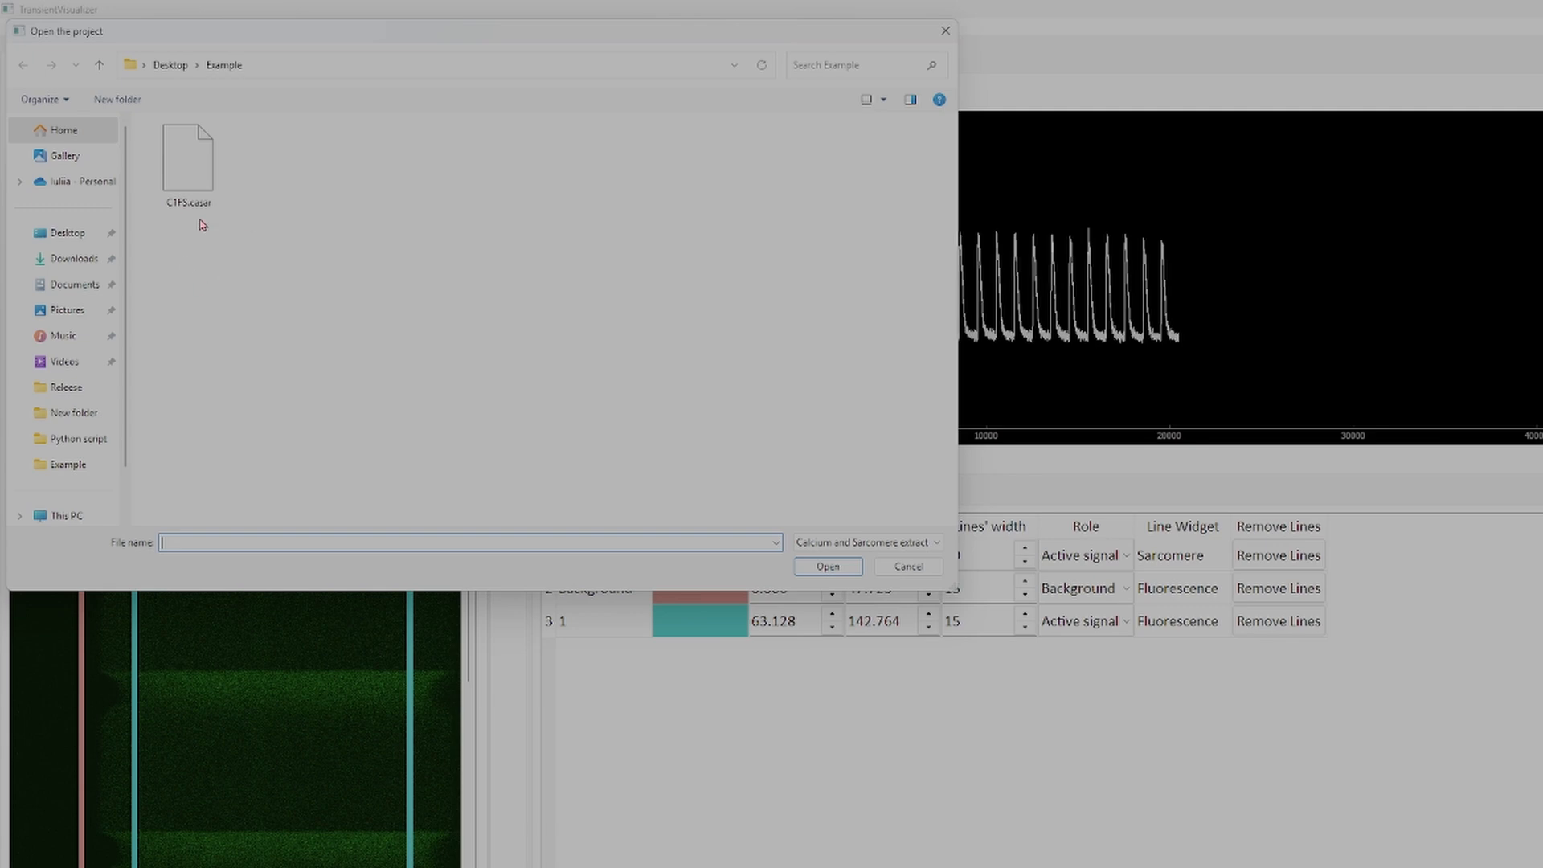
click(181, 182)
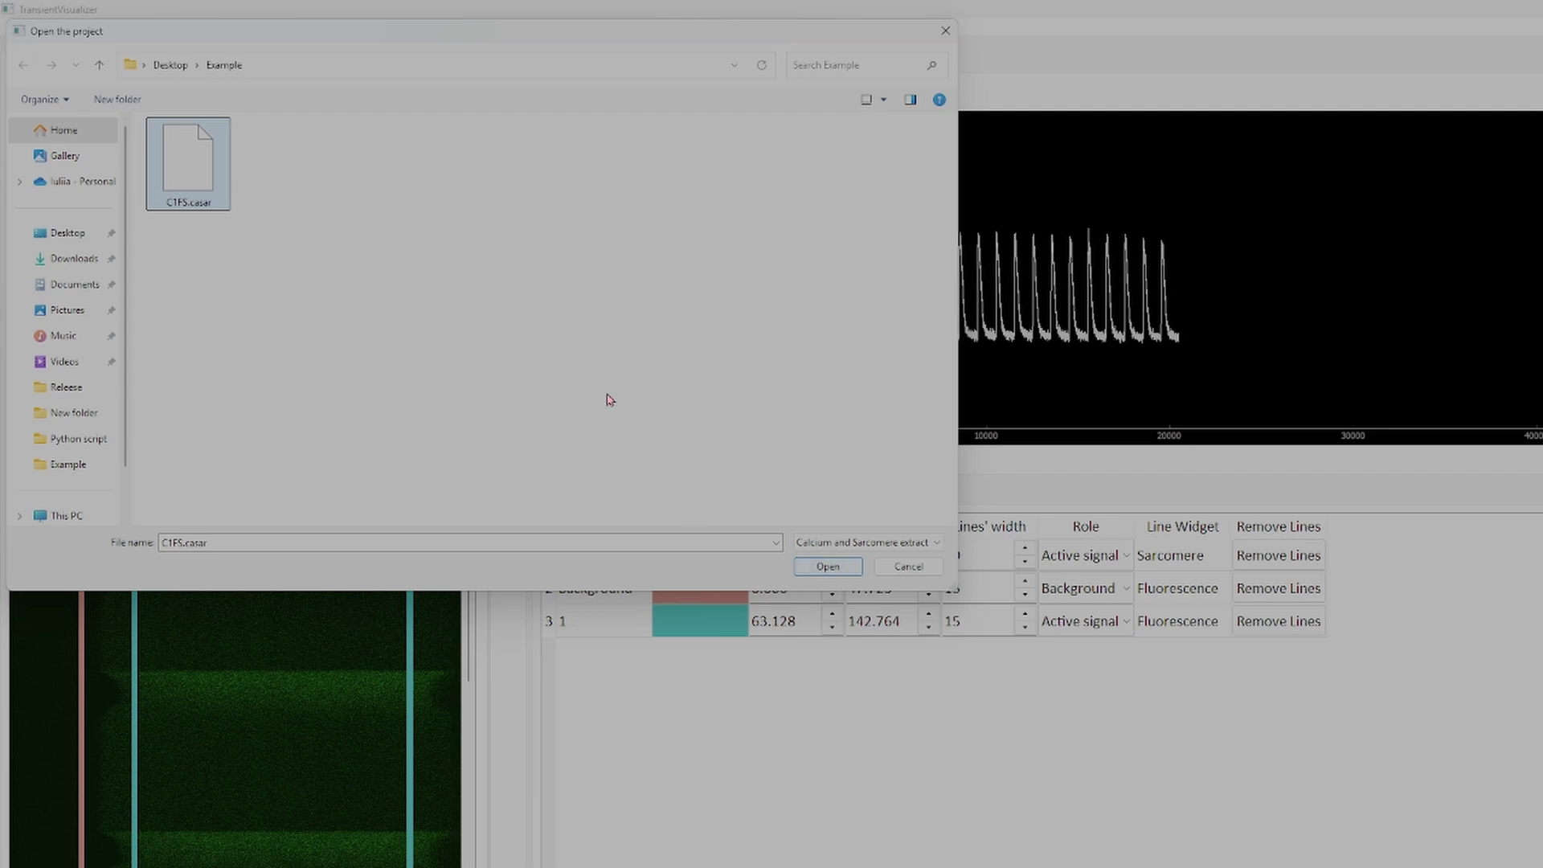
click(798, 567)
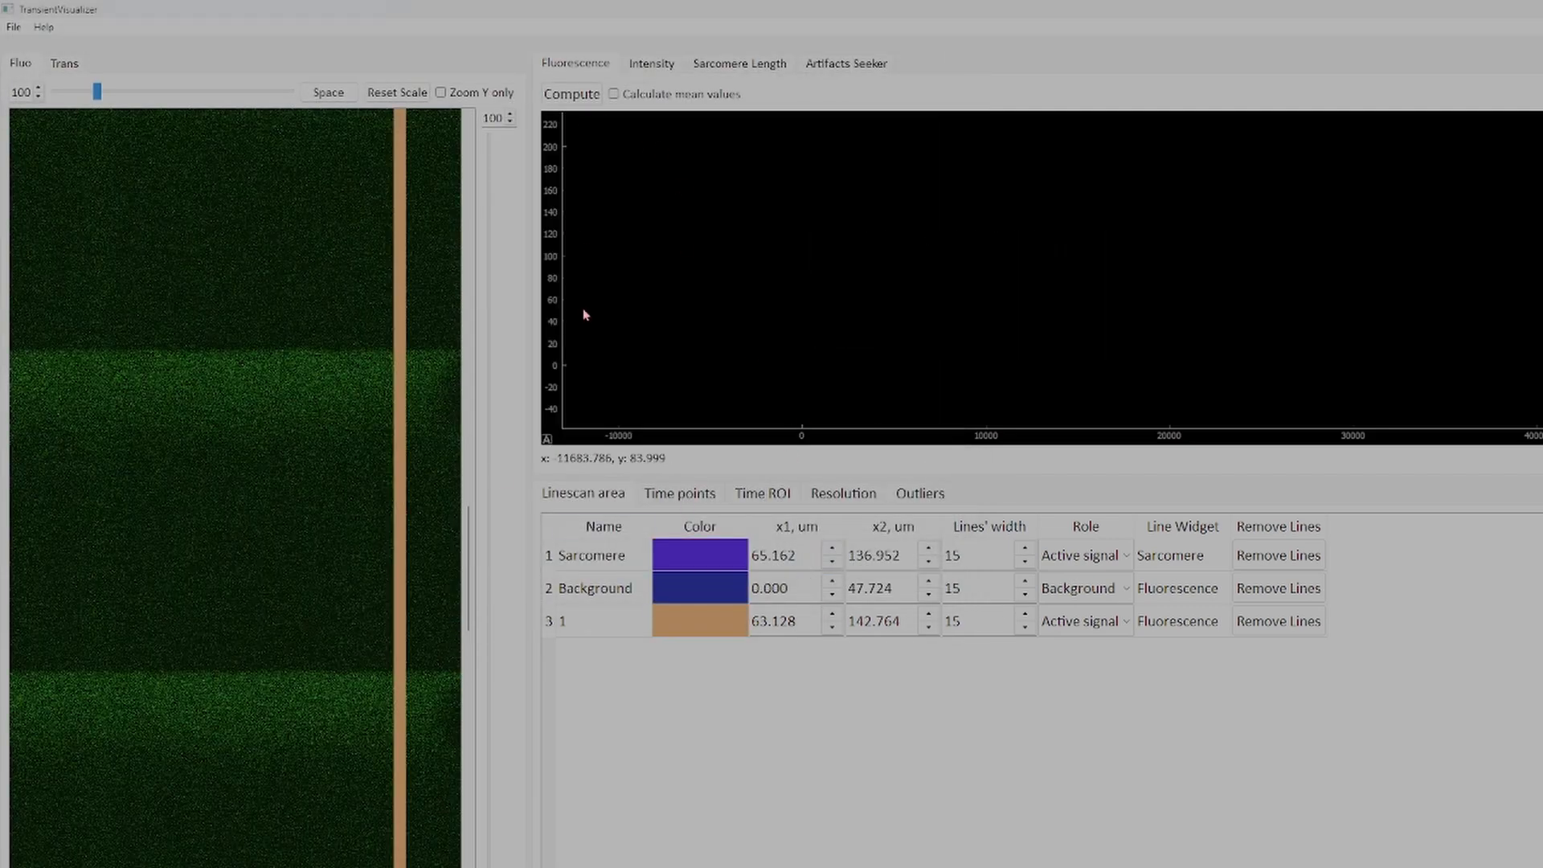
scroll(325, 639, down, 4)
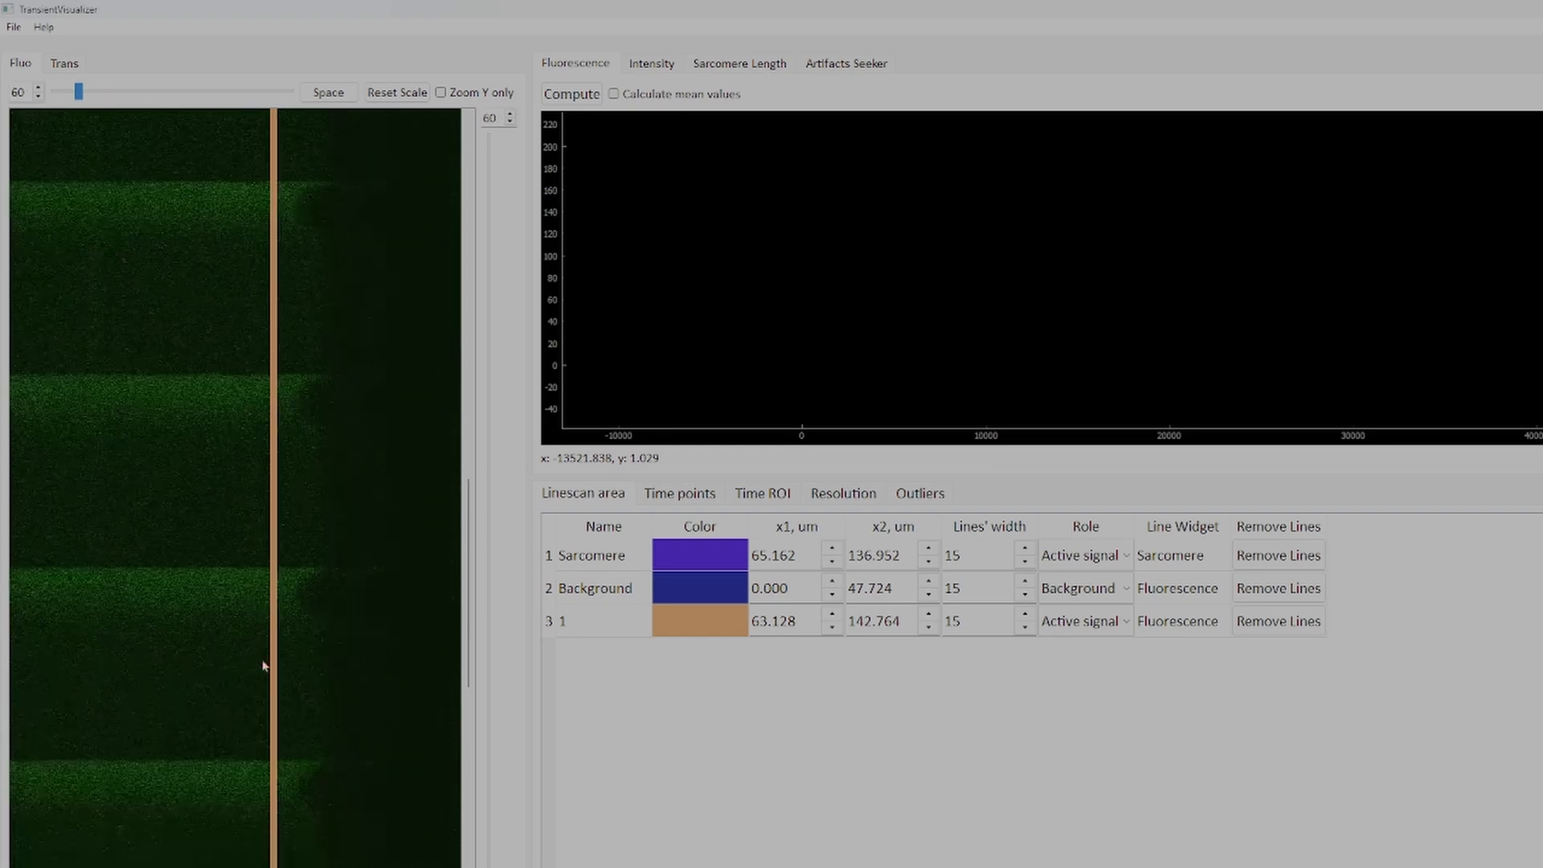
drag(329, 867, 138, 867)
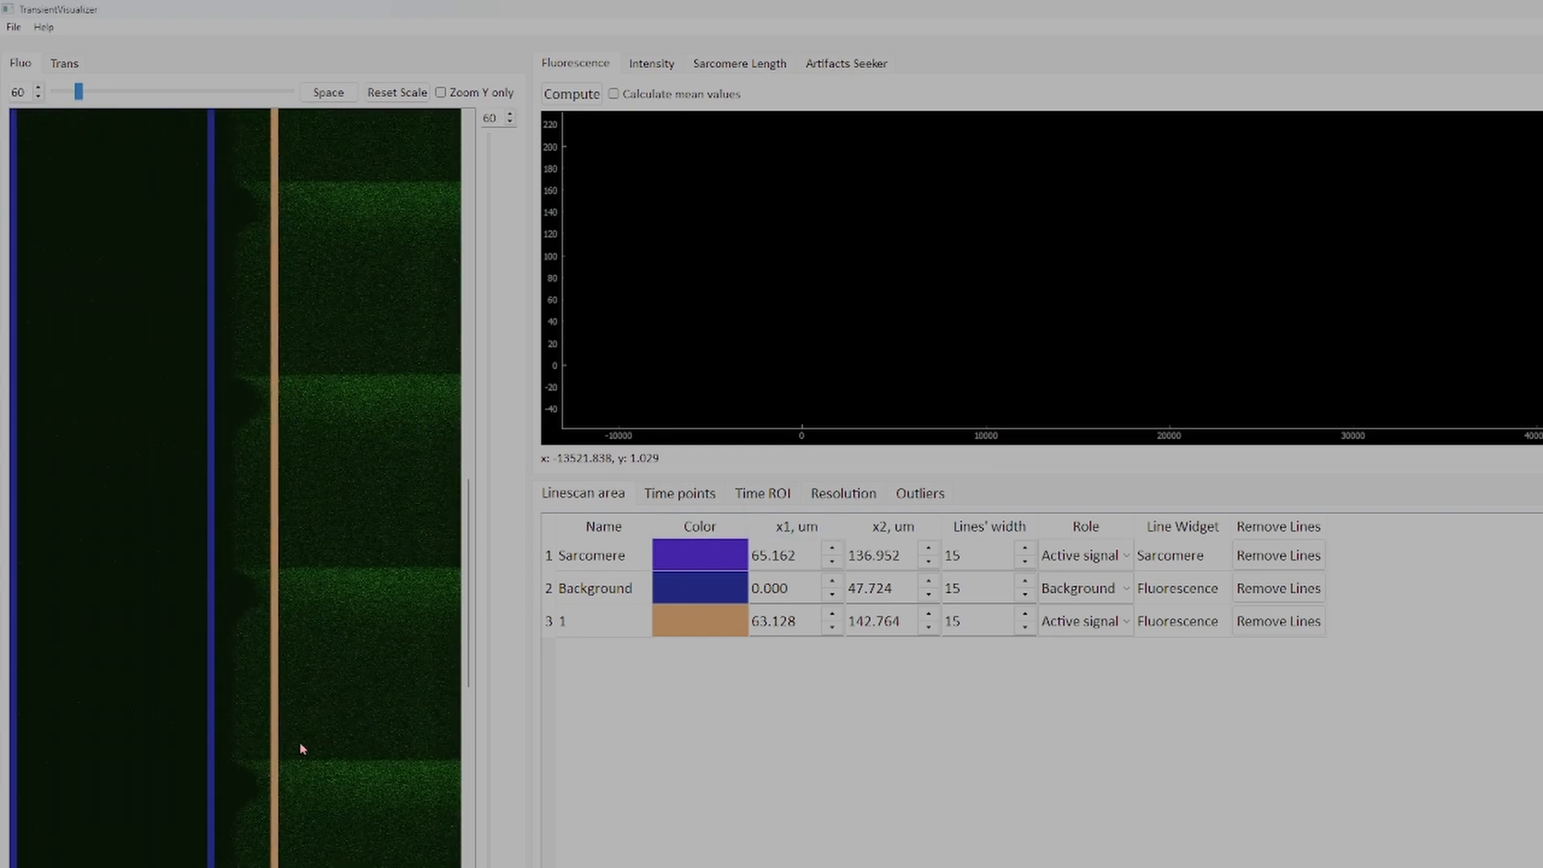
scroll(251, 618, down, 1)
drag(160, 867, 209, 867)
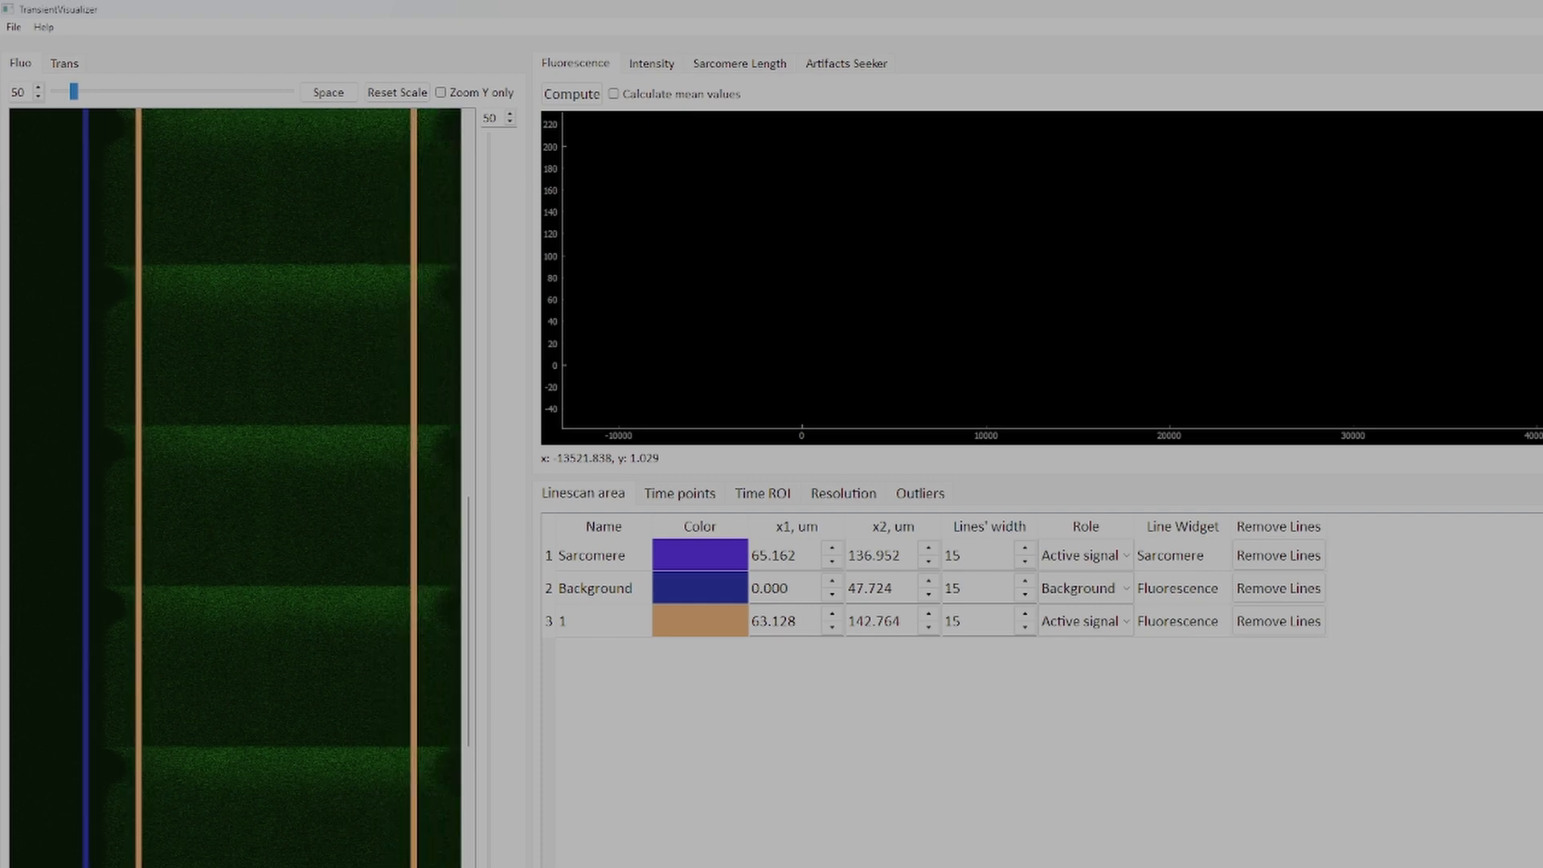
Step: Compute the sarcomere length trace of the reopened project over the full recording
click(560, 99)
click(733, 66)
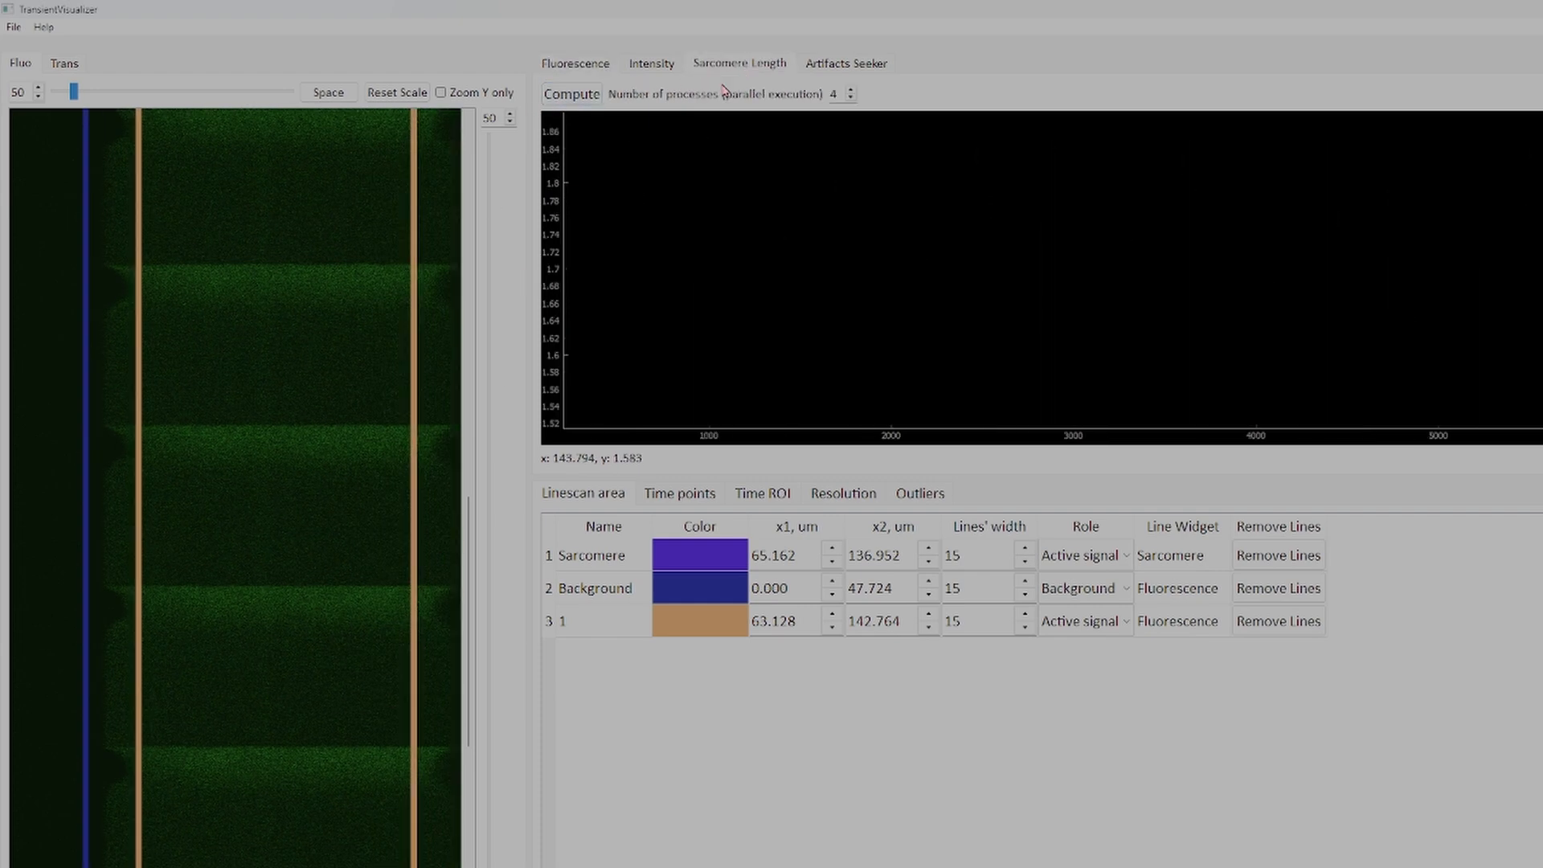
click(565, 96)
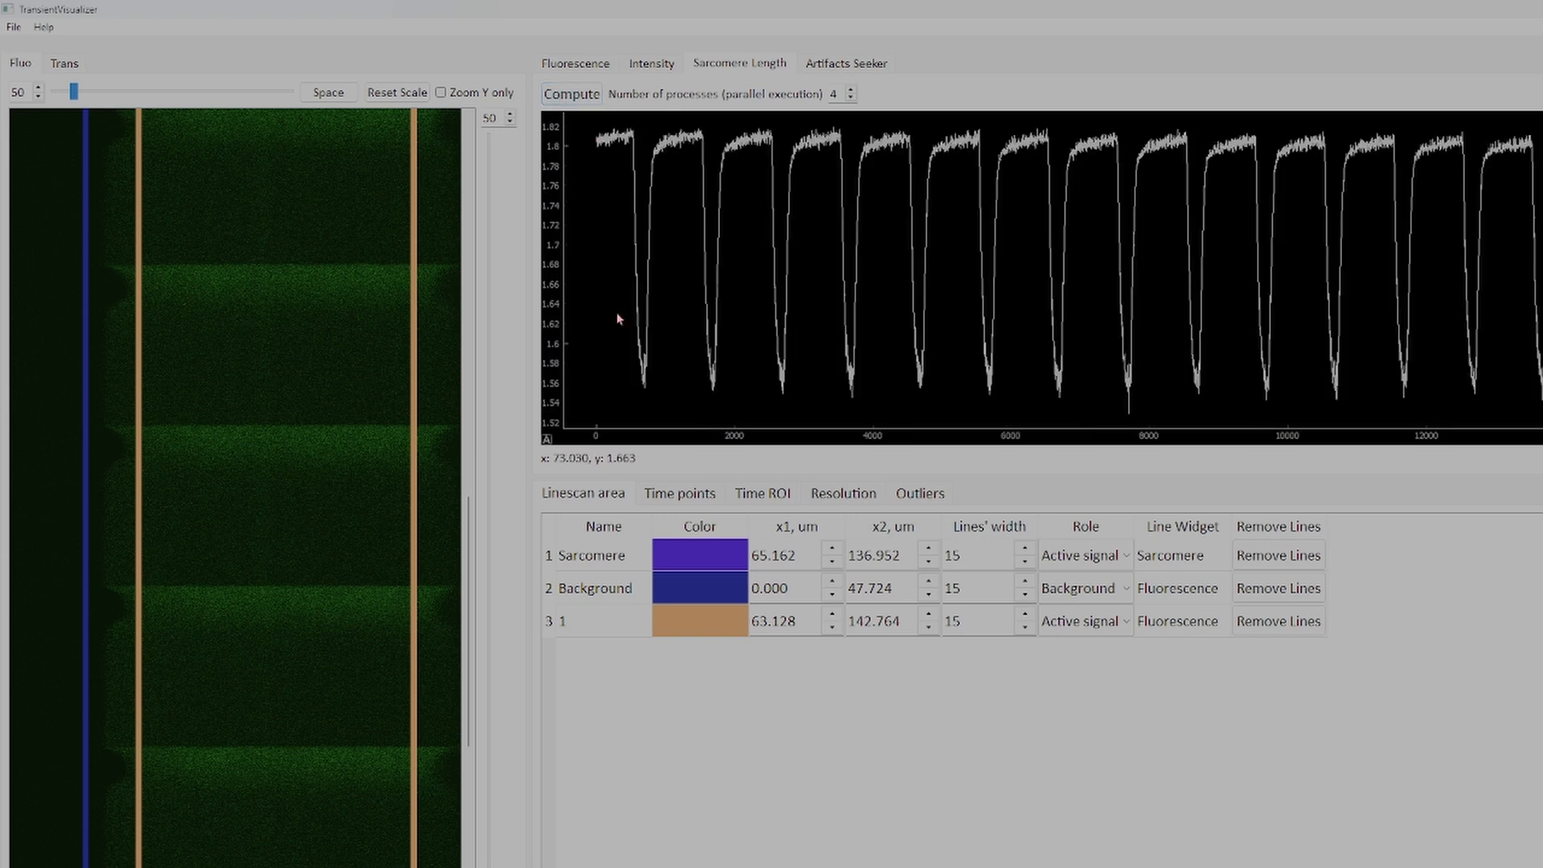
Step: Review the outlier removal, resolution and time ROI settings of the project
click(917, 494)
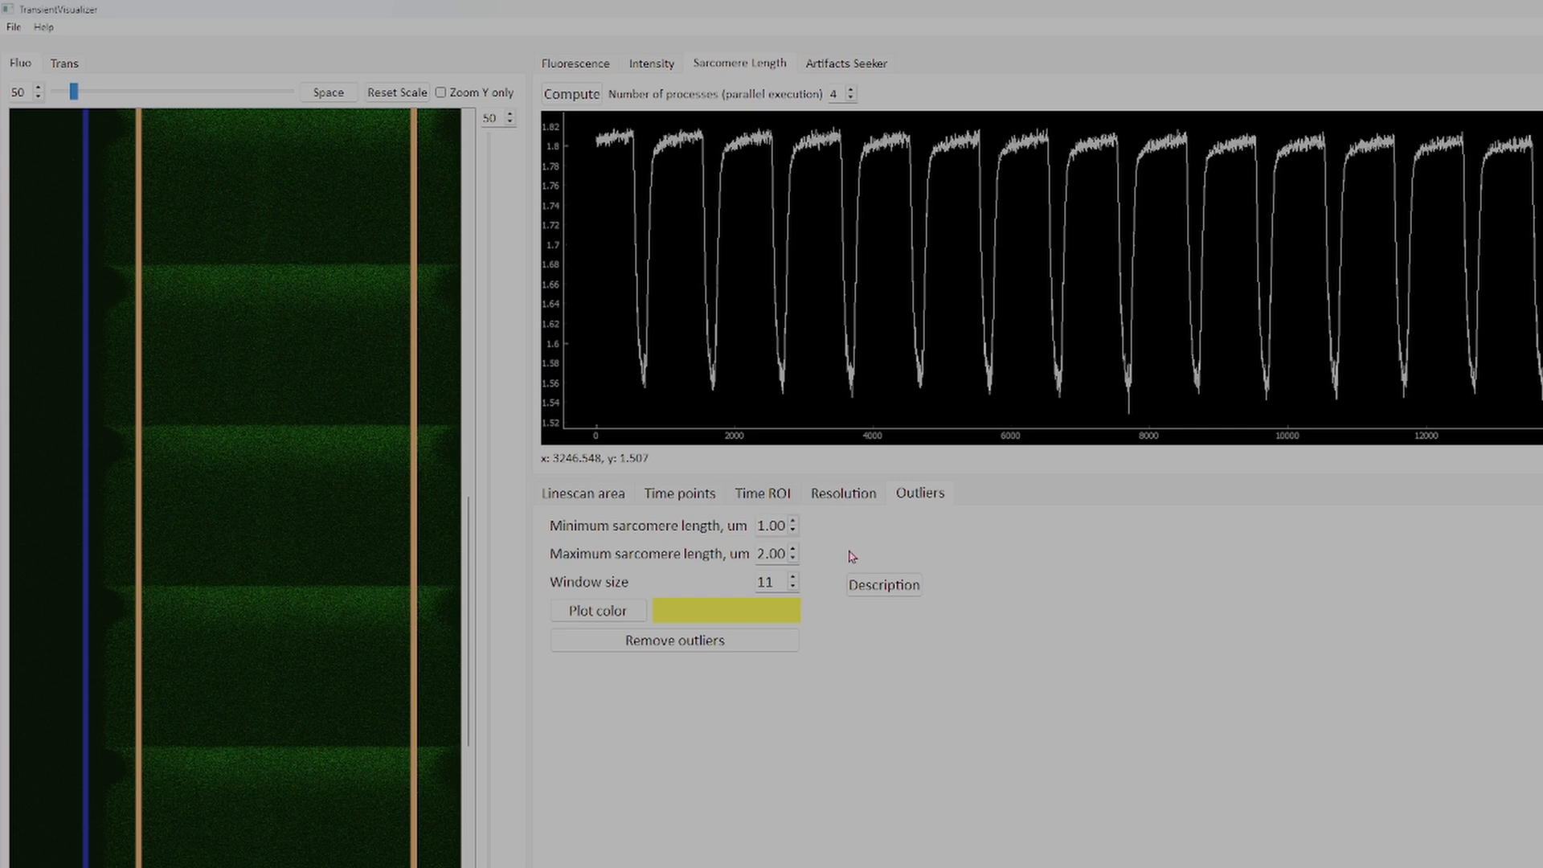
click(840, 492)
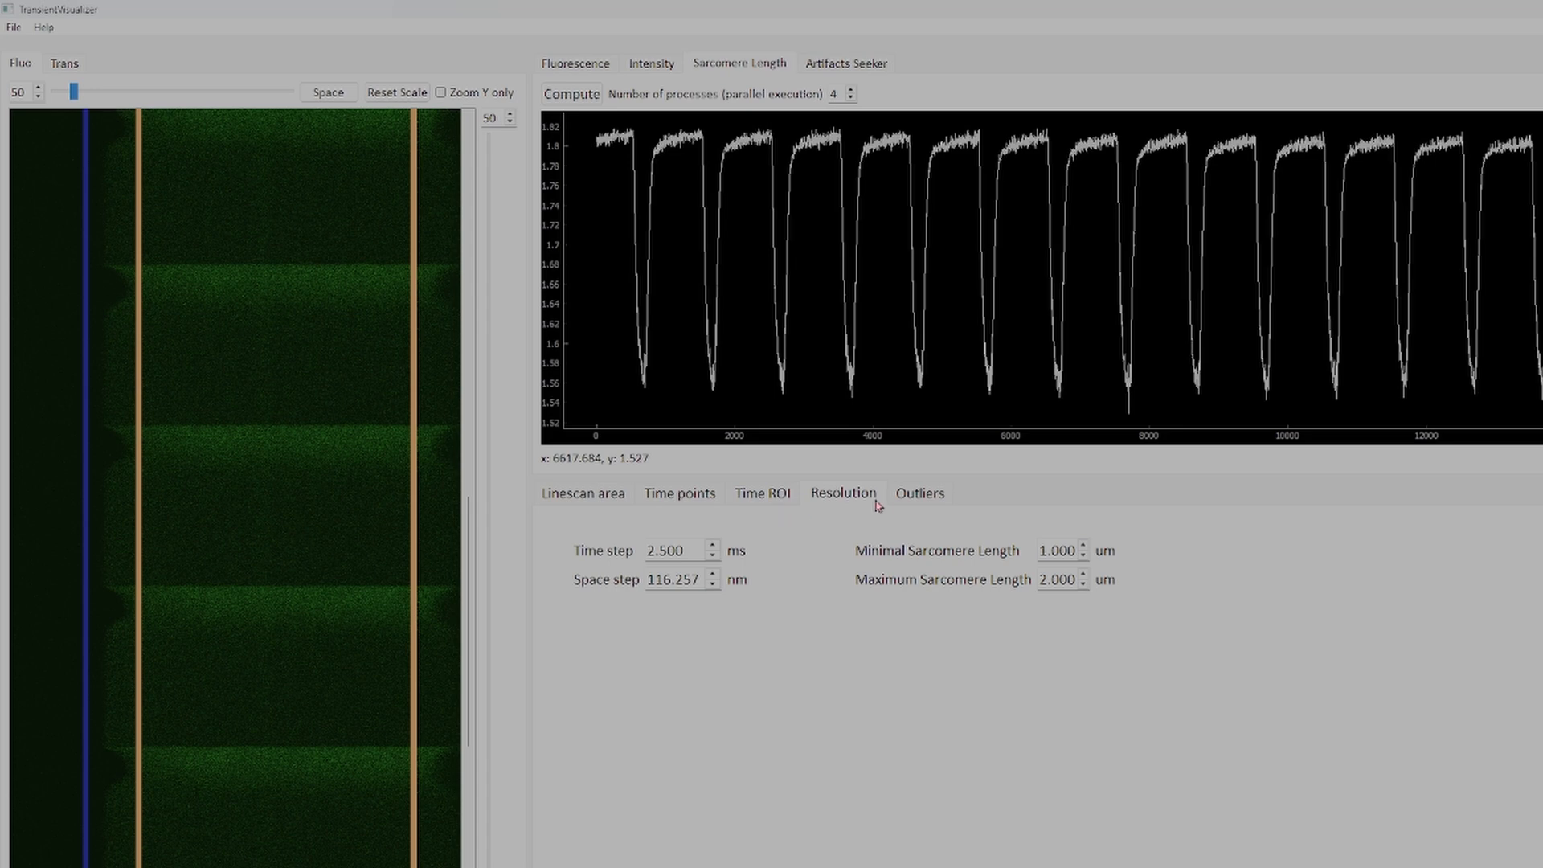
click(784, 506)
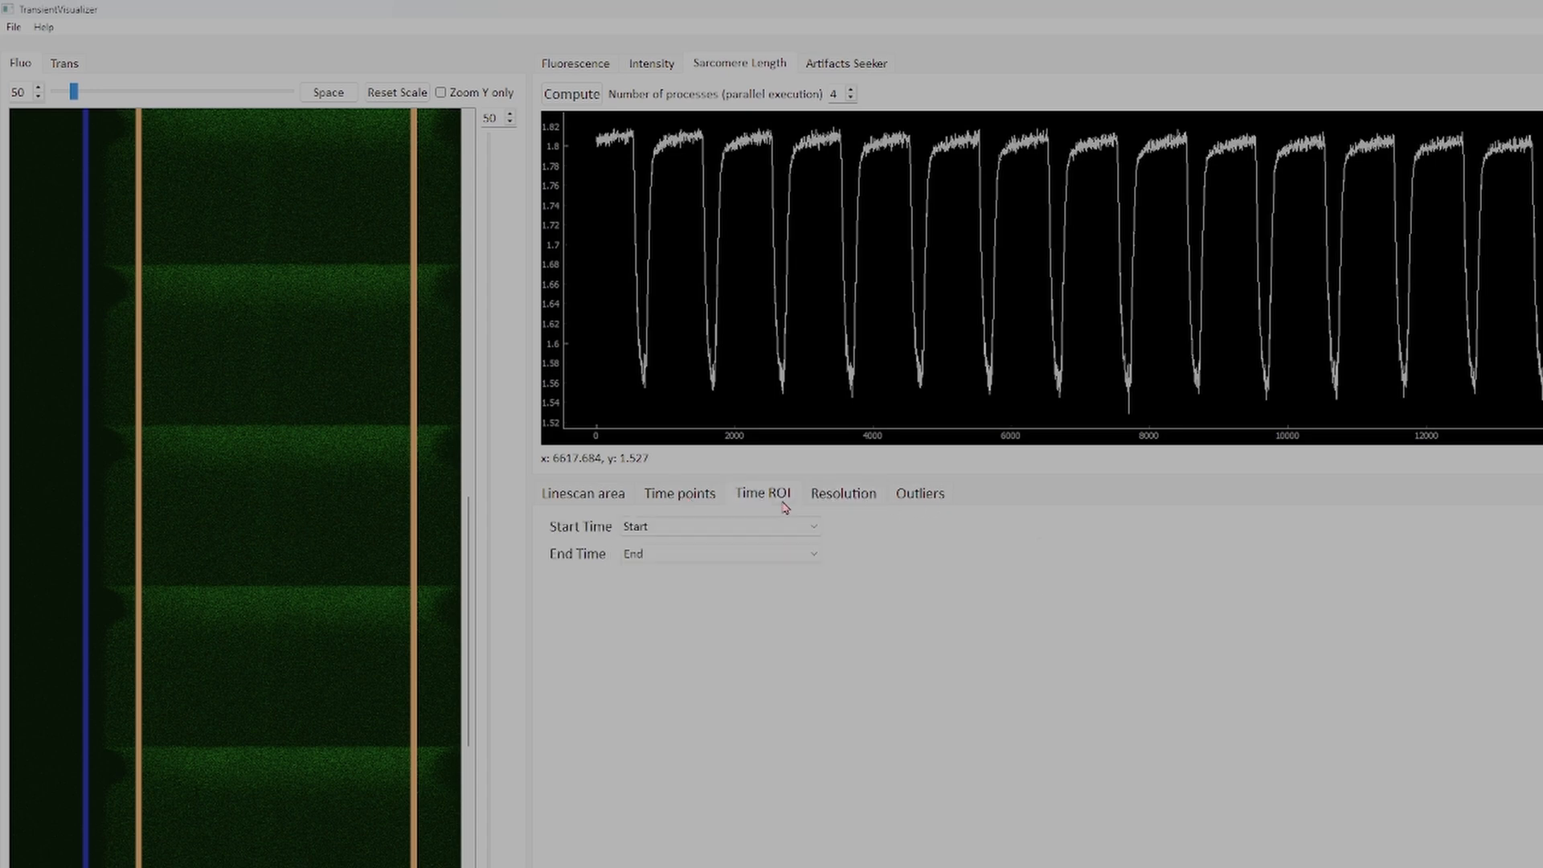
Step: Switch line placement from Space to Time and add a time point line at about 8.54 s on the line-scan image
click(680, 492)
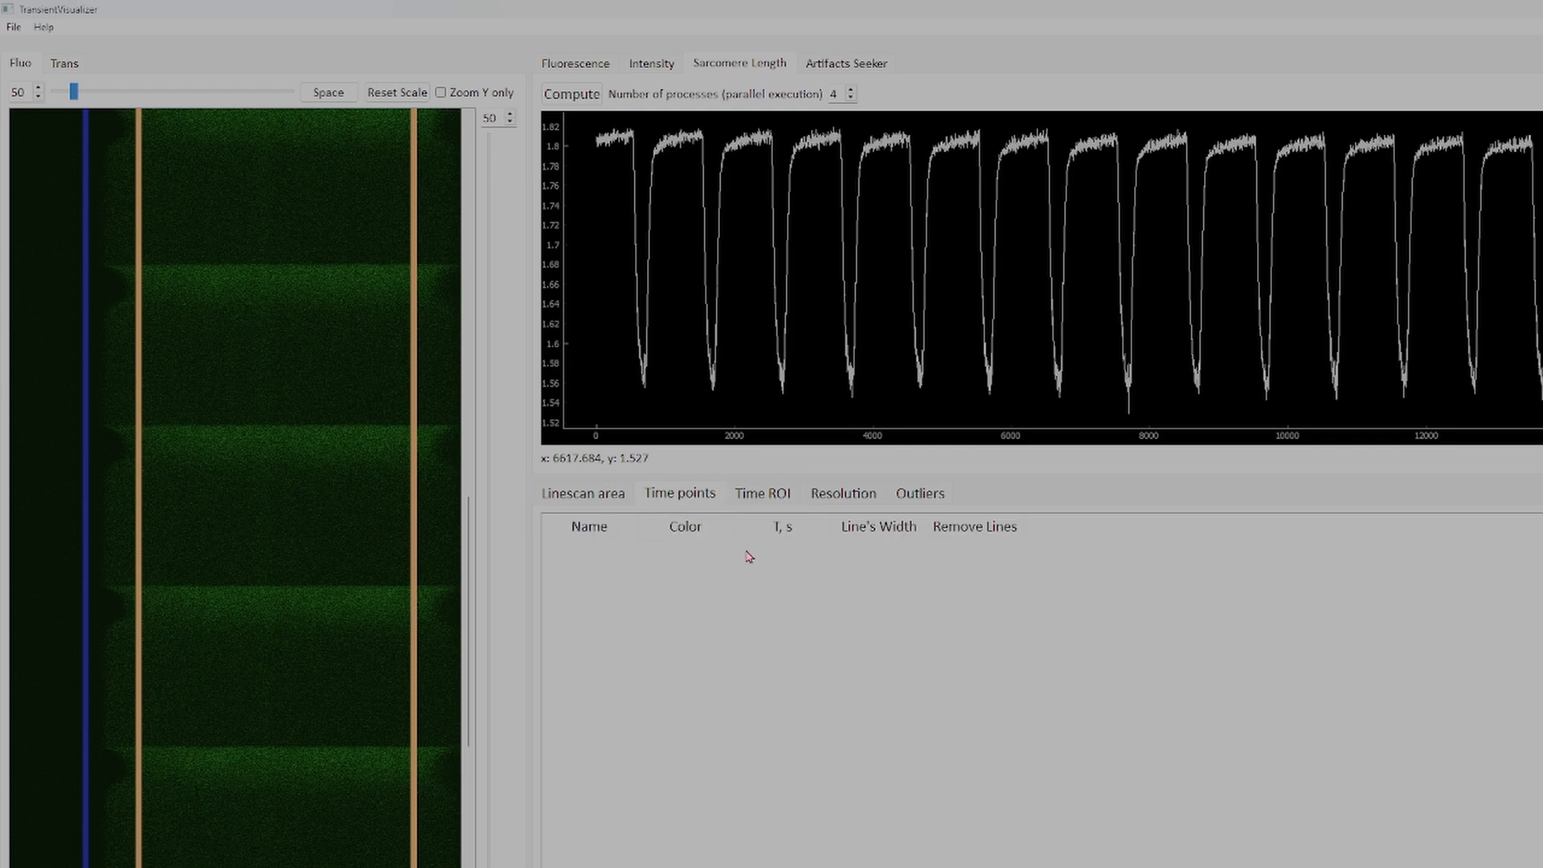
drag(477, 657, 483, 267)
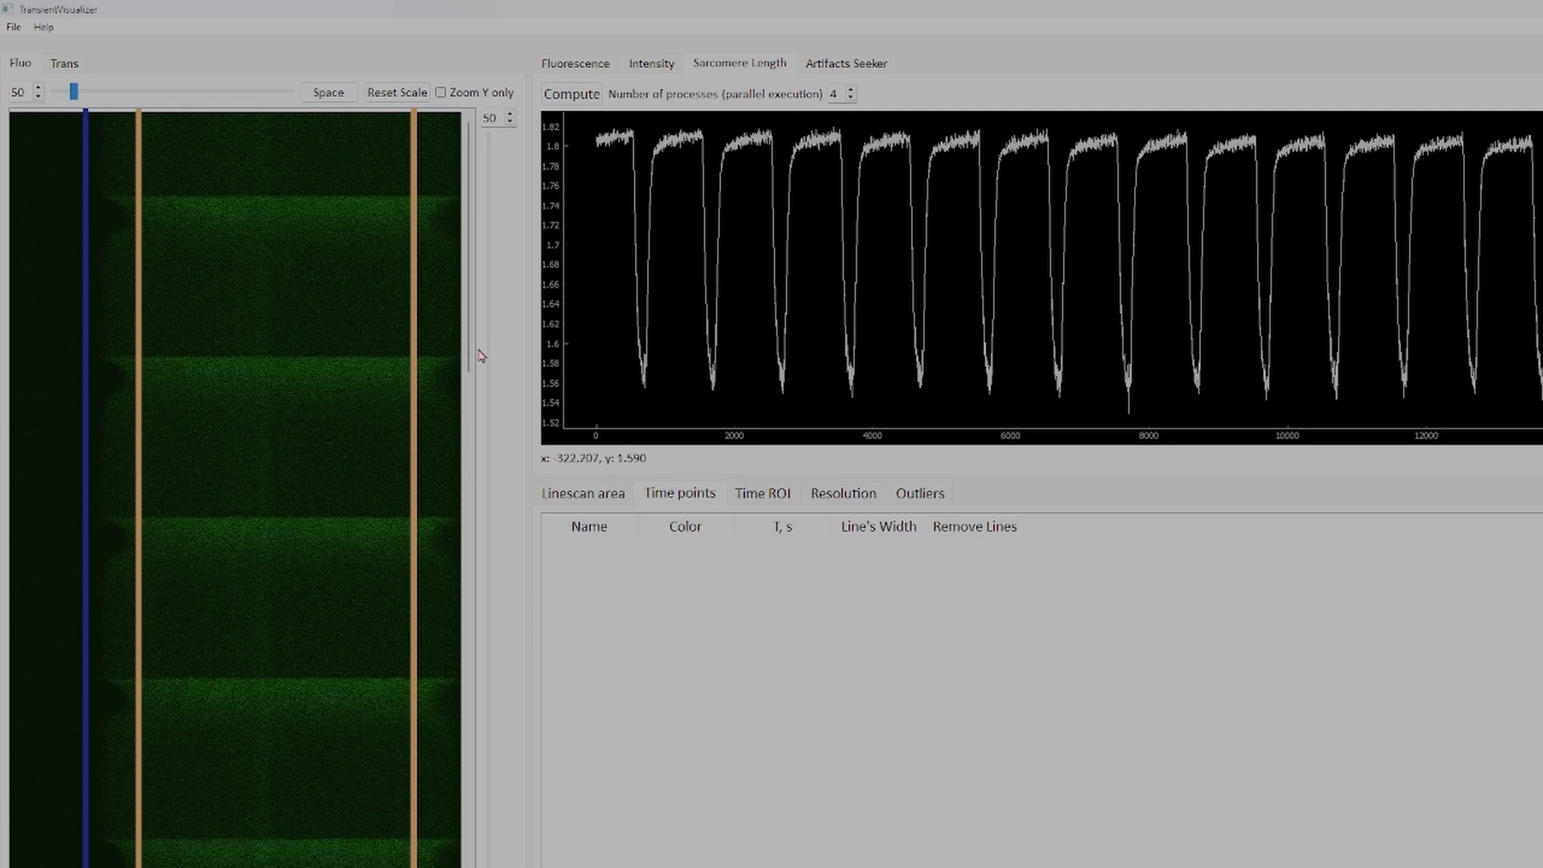
drag(471, 354, 459, 508)
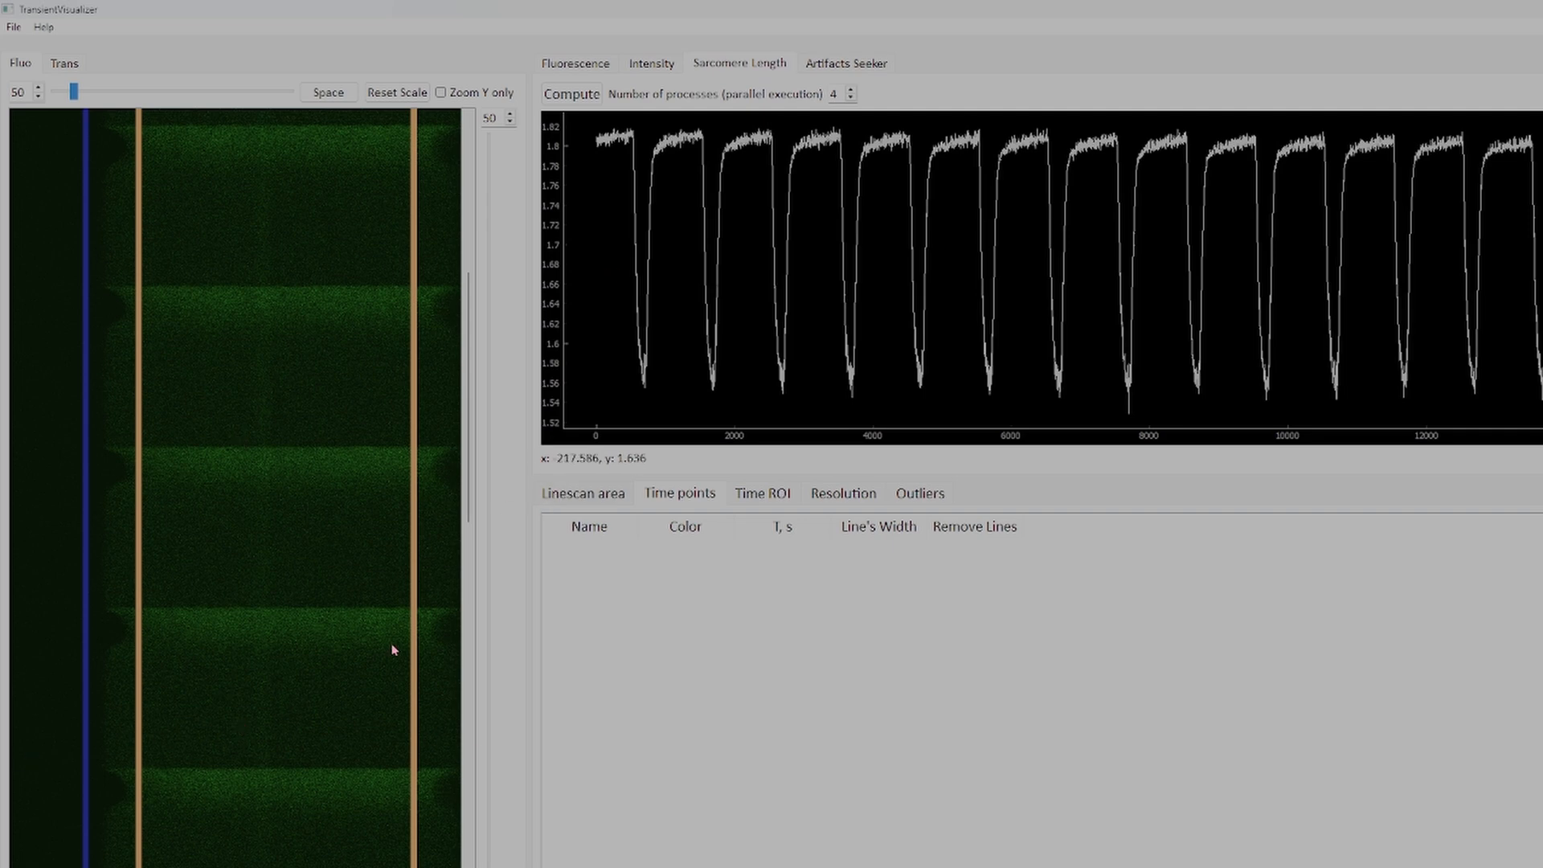
click(329, 97)
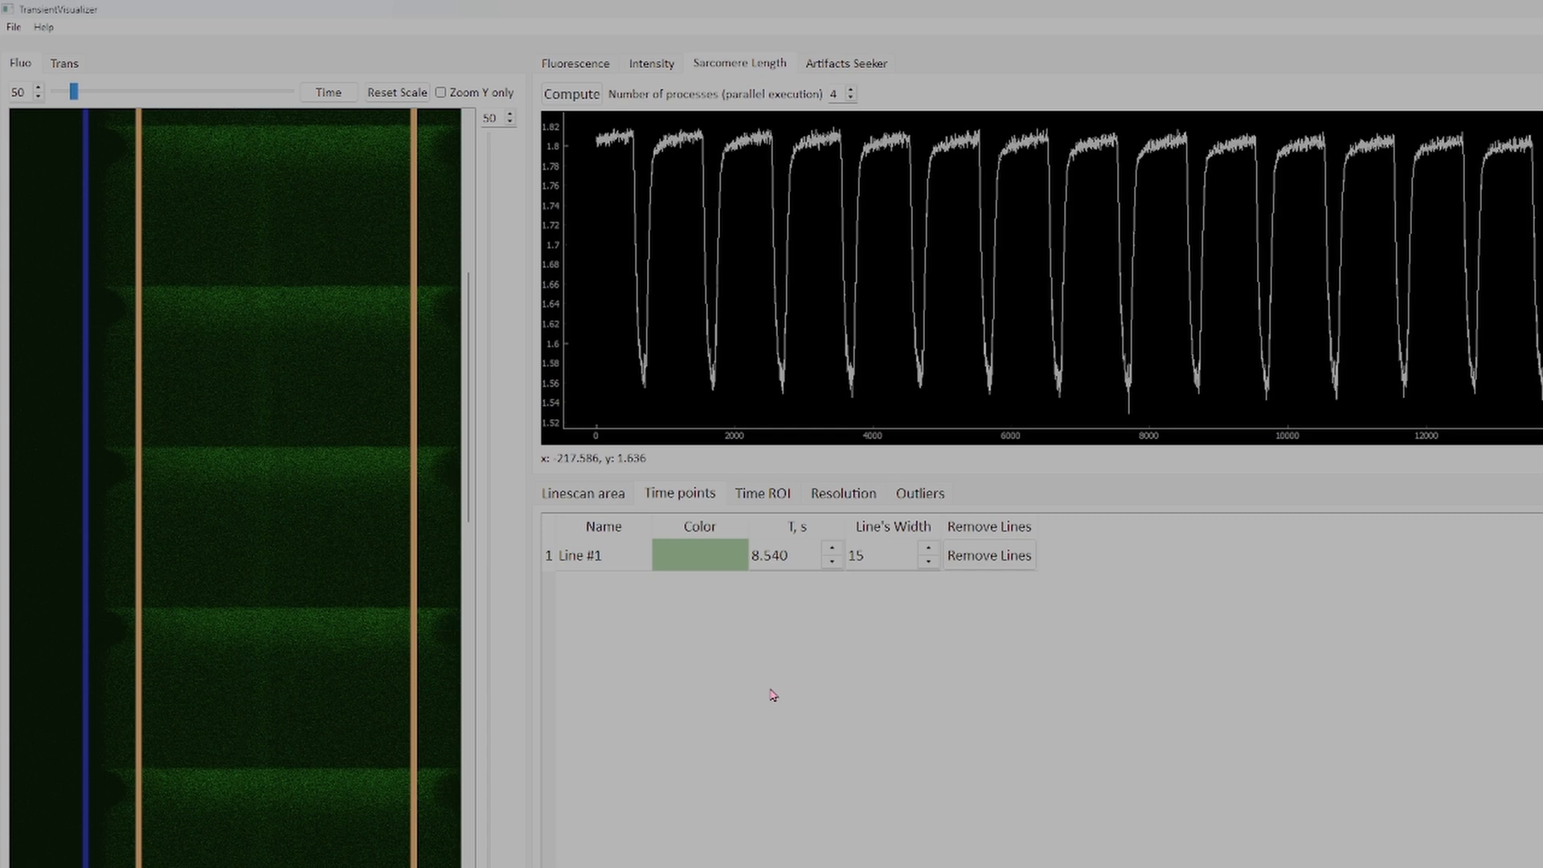
Step: Set the time ROI's end time to Line #1 and recompute the sarcomere length trace for that range
click(773, 496)
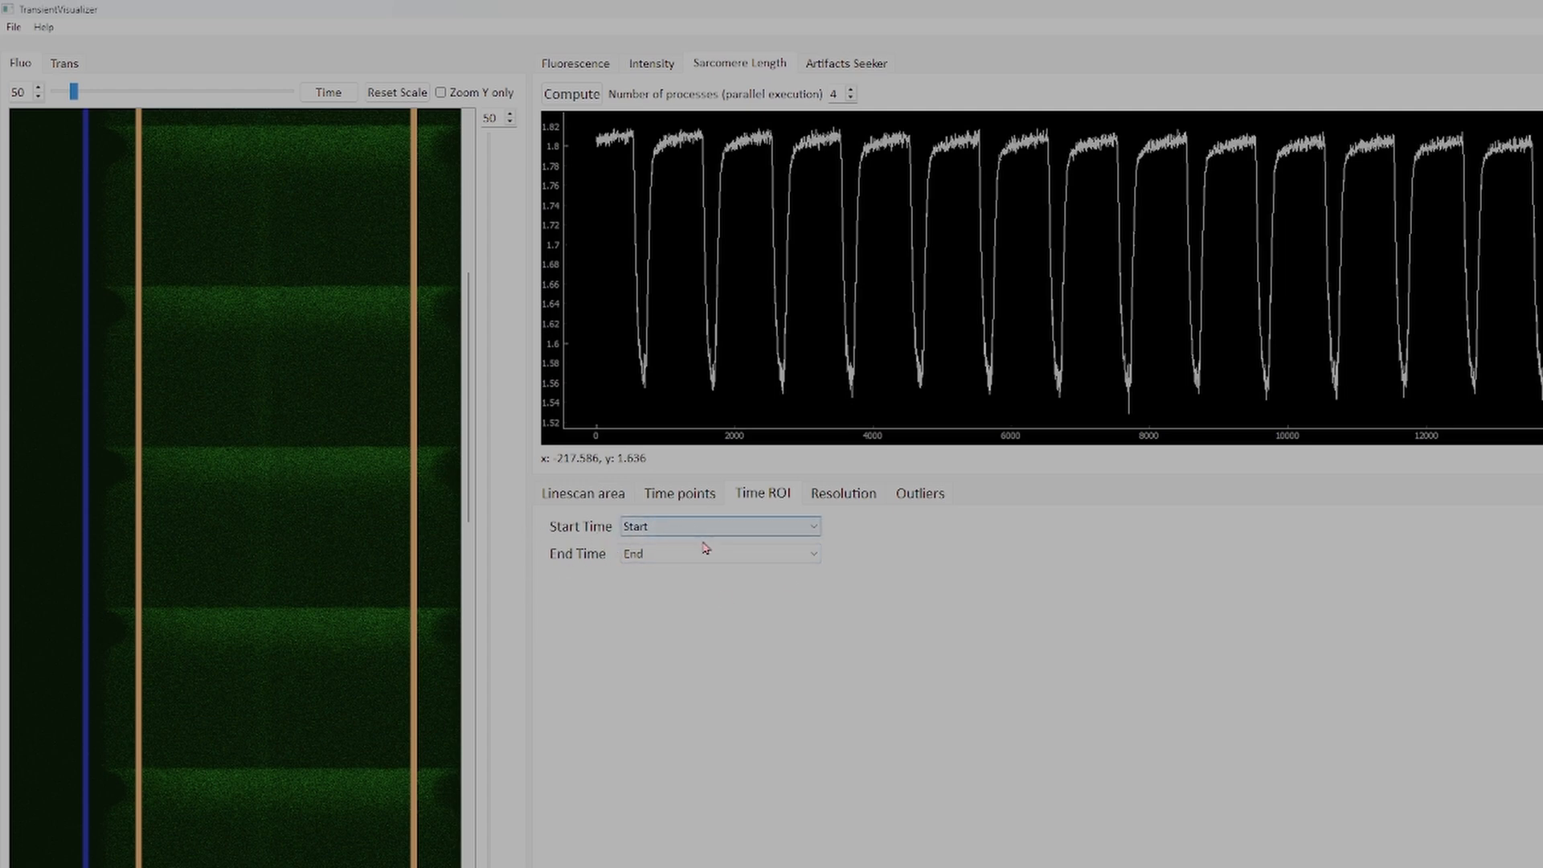
click(666, 555)
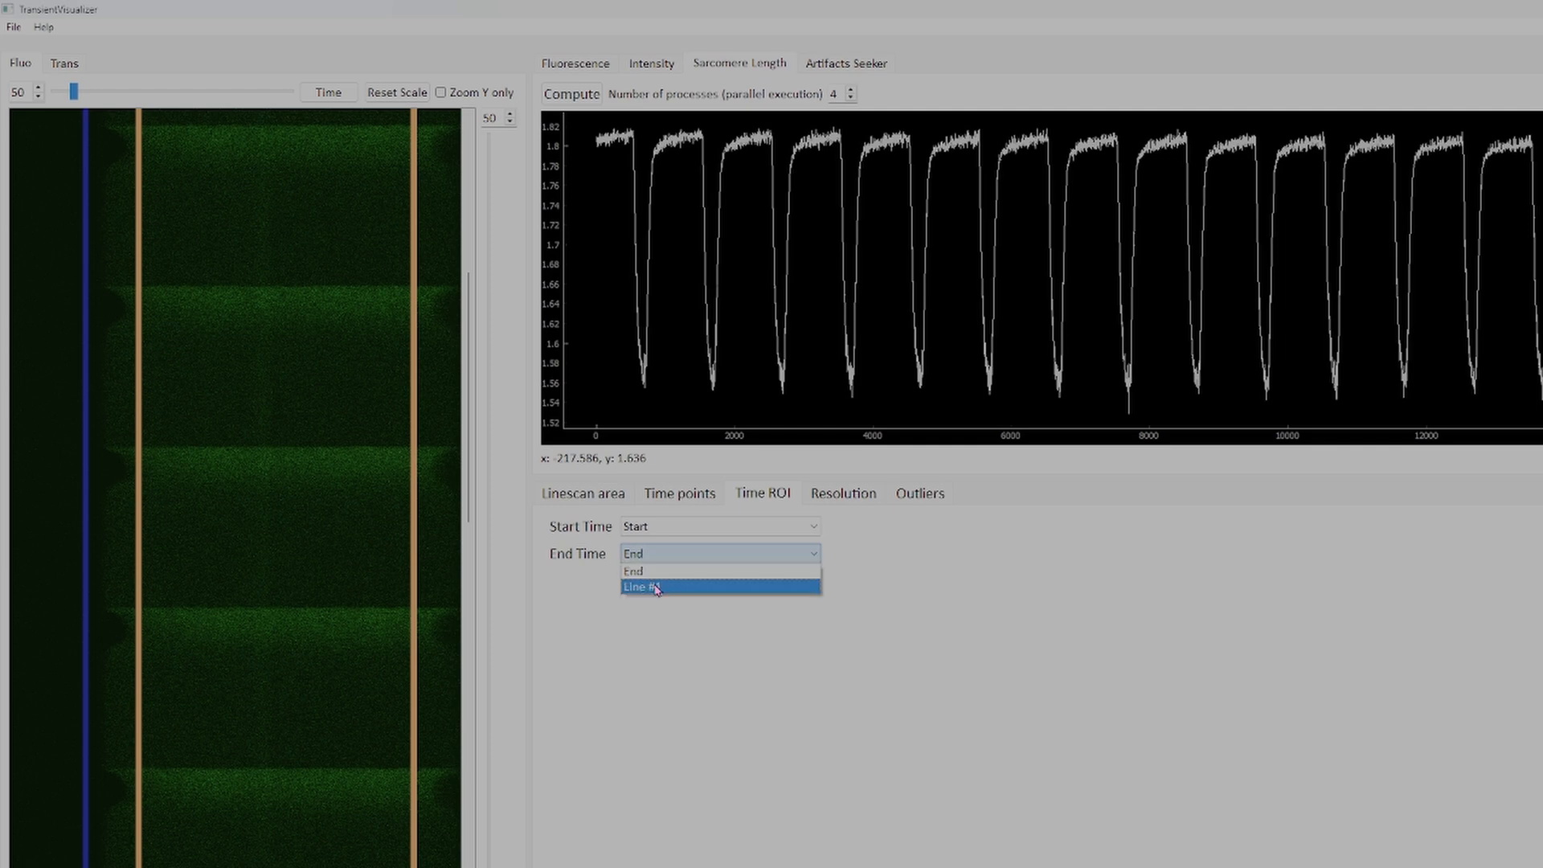
click(656, 587)
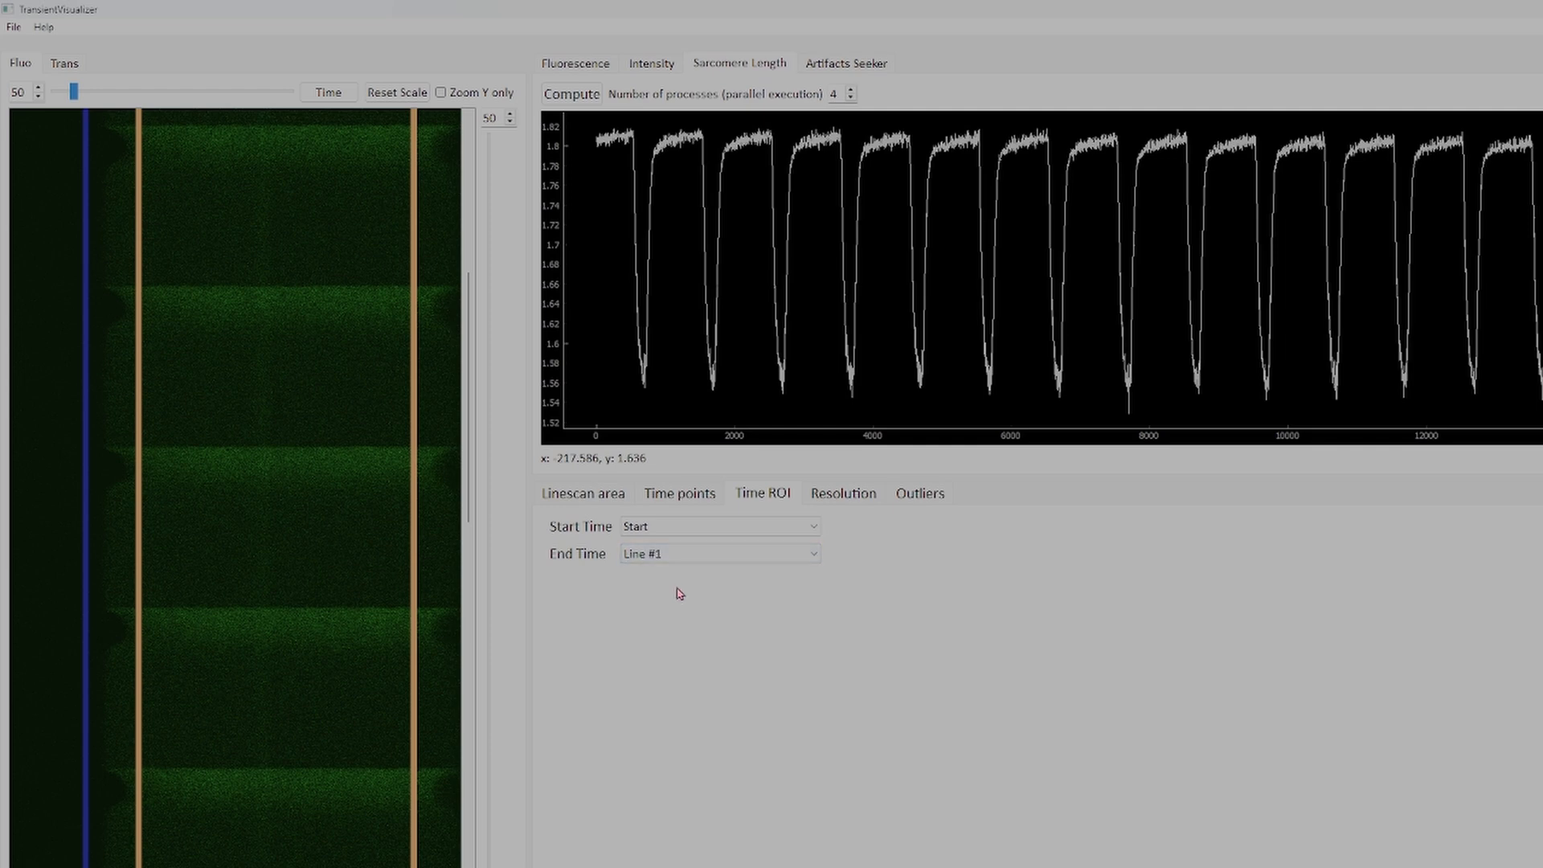
click(585, 98)
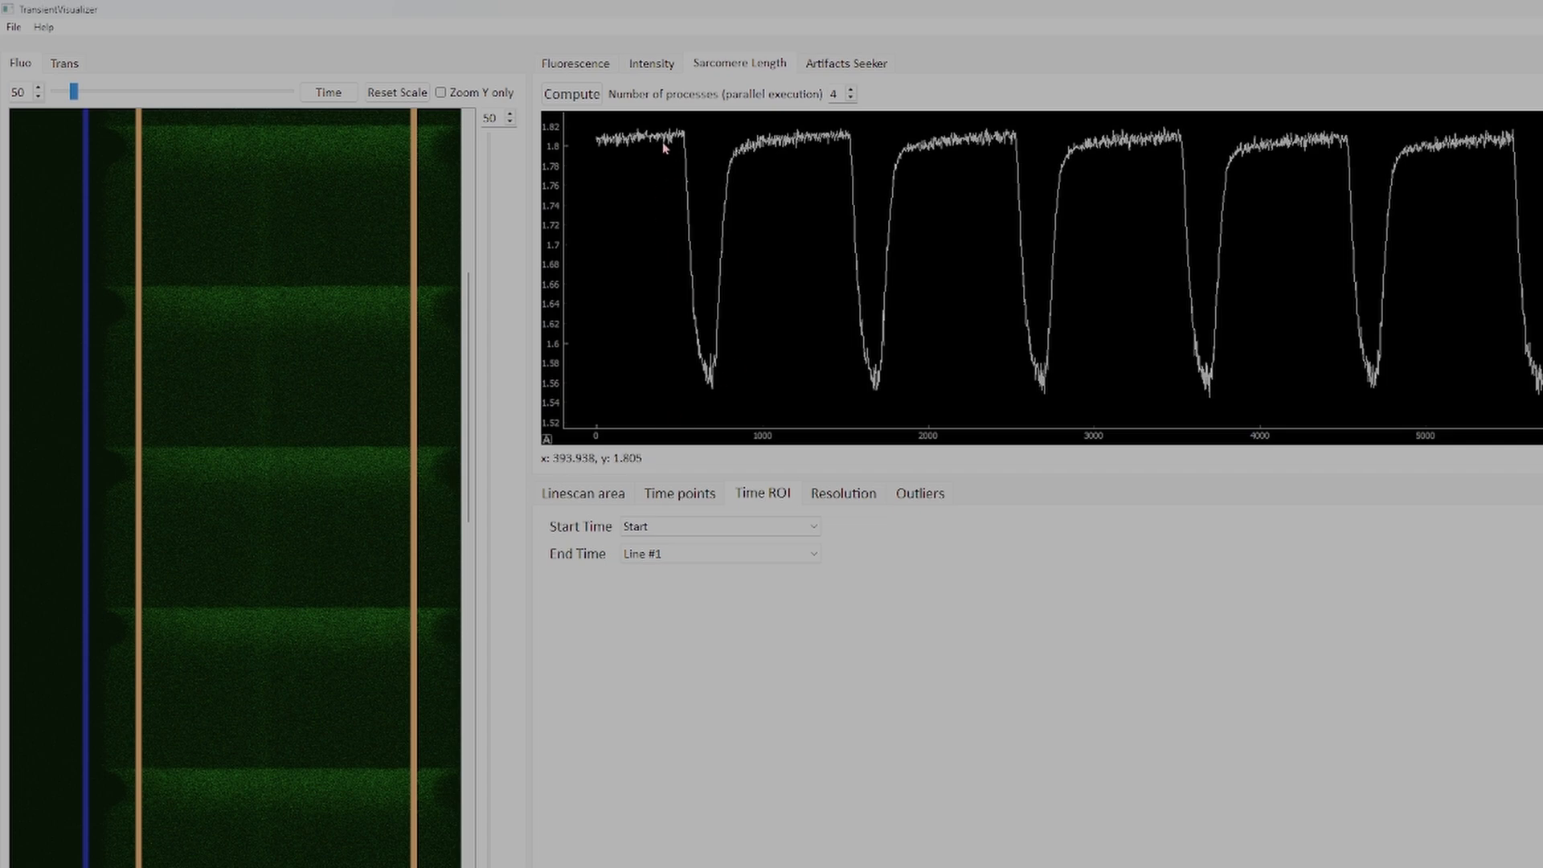
Step: Compute the Fluo channel's intensity profile at Line #1 and examine it along the cell
click(656, 71)
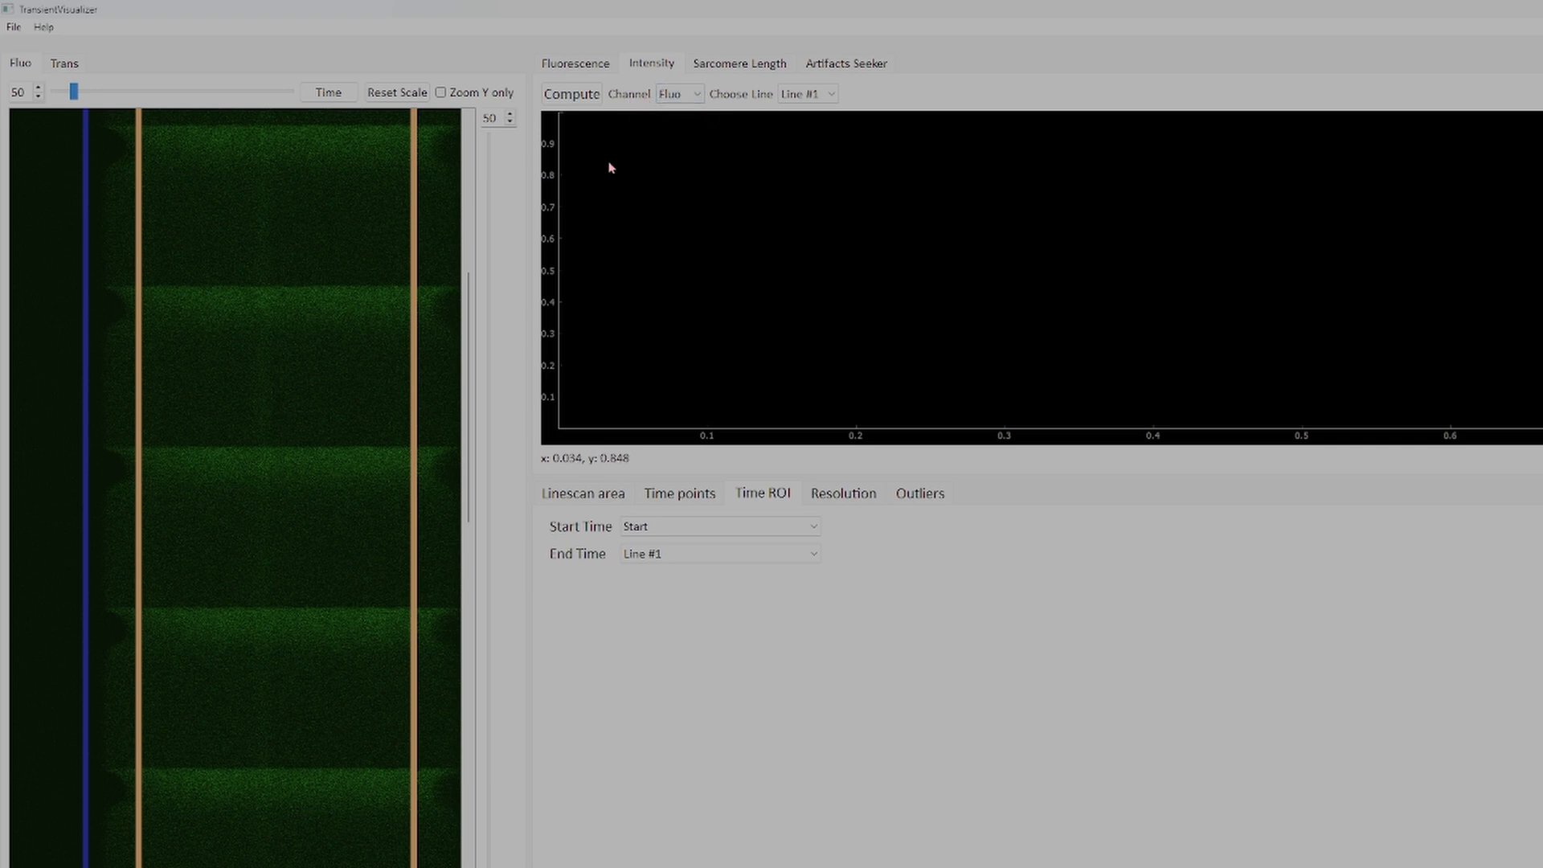
click(572, 94)
drag(1503, 314, 1288, 343)
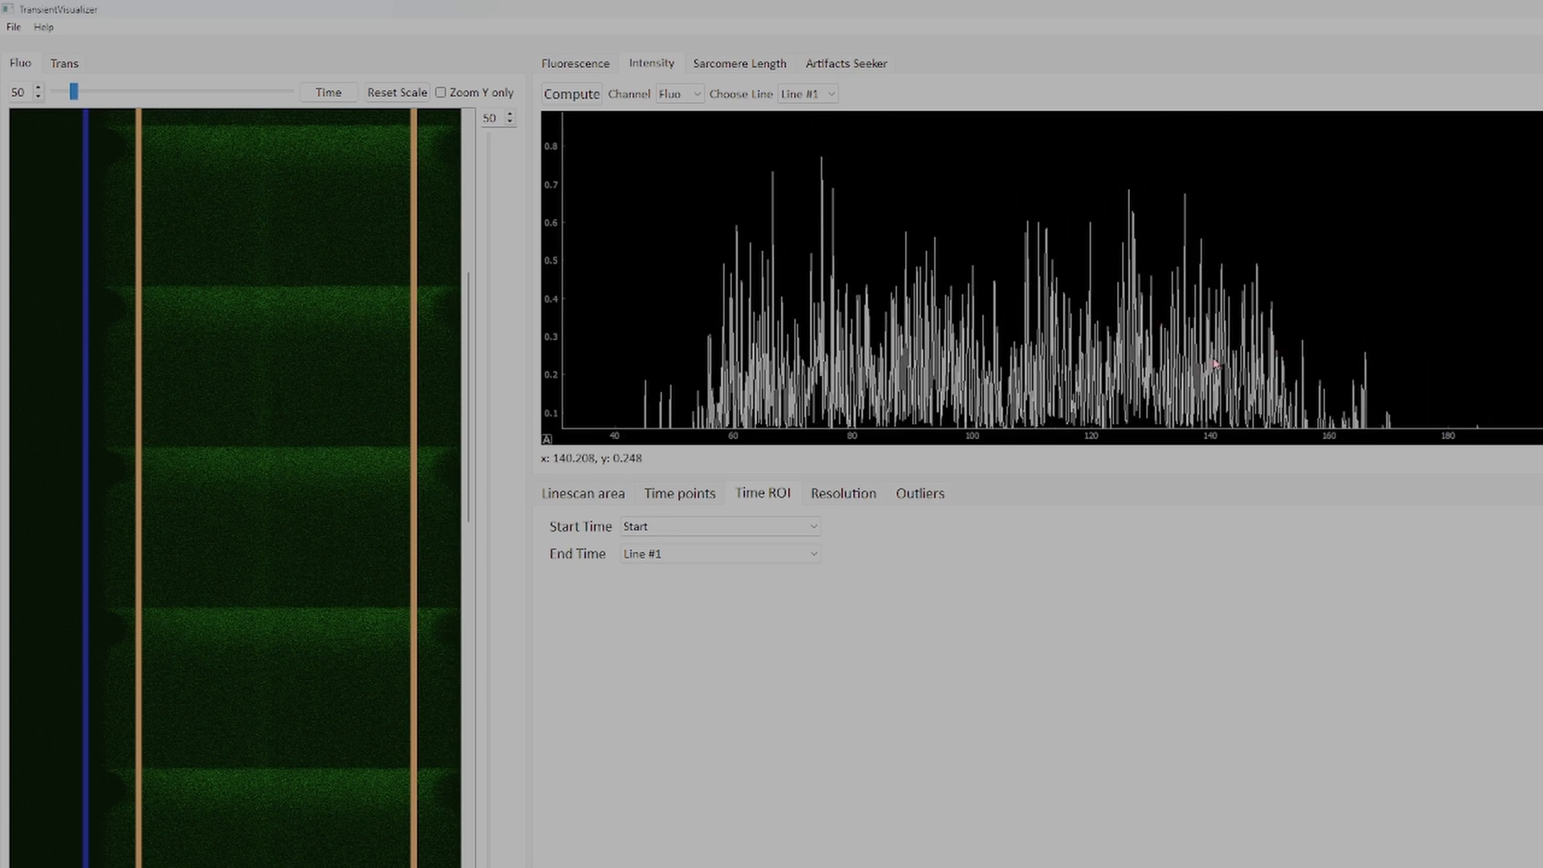
drag(1041, 415, 1022, 364)
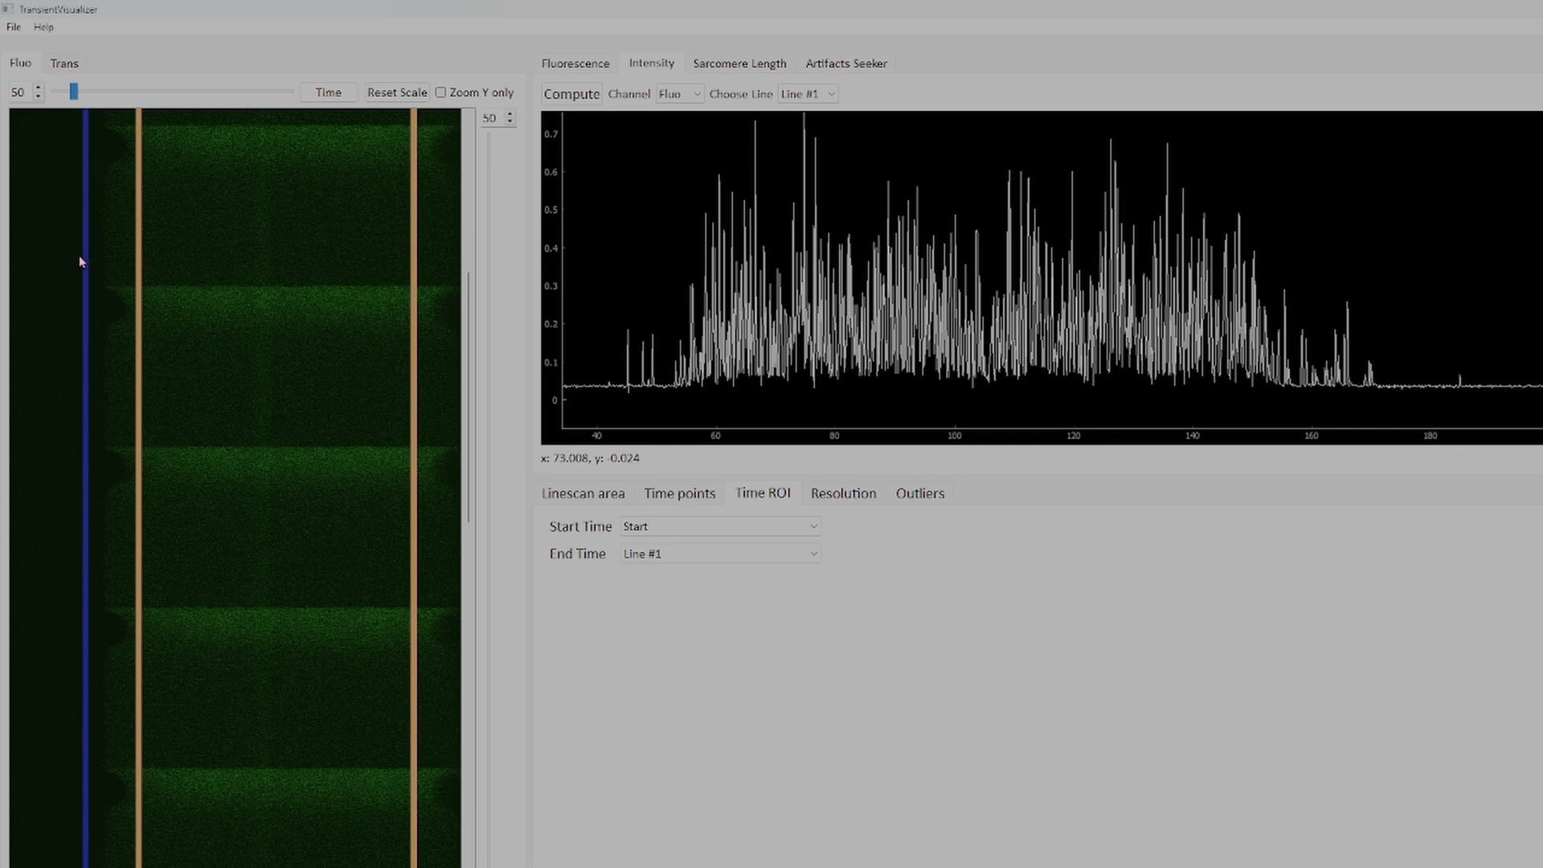
Step: Check Line #1 on the Trans image and compute the intensity spectrum of the Trans channel at that line
click(66, 66)
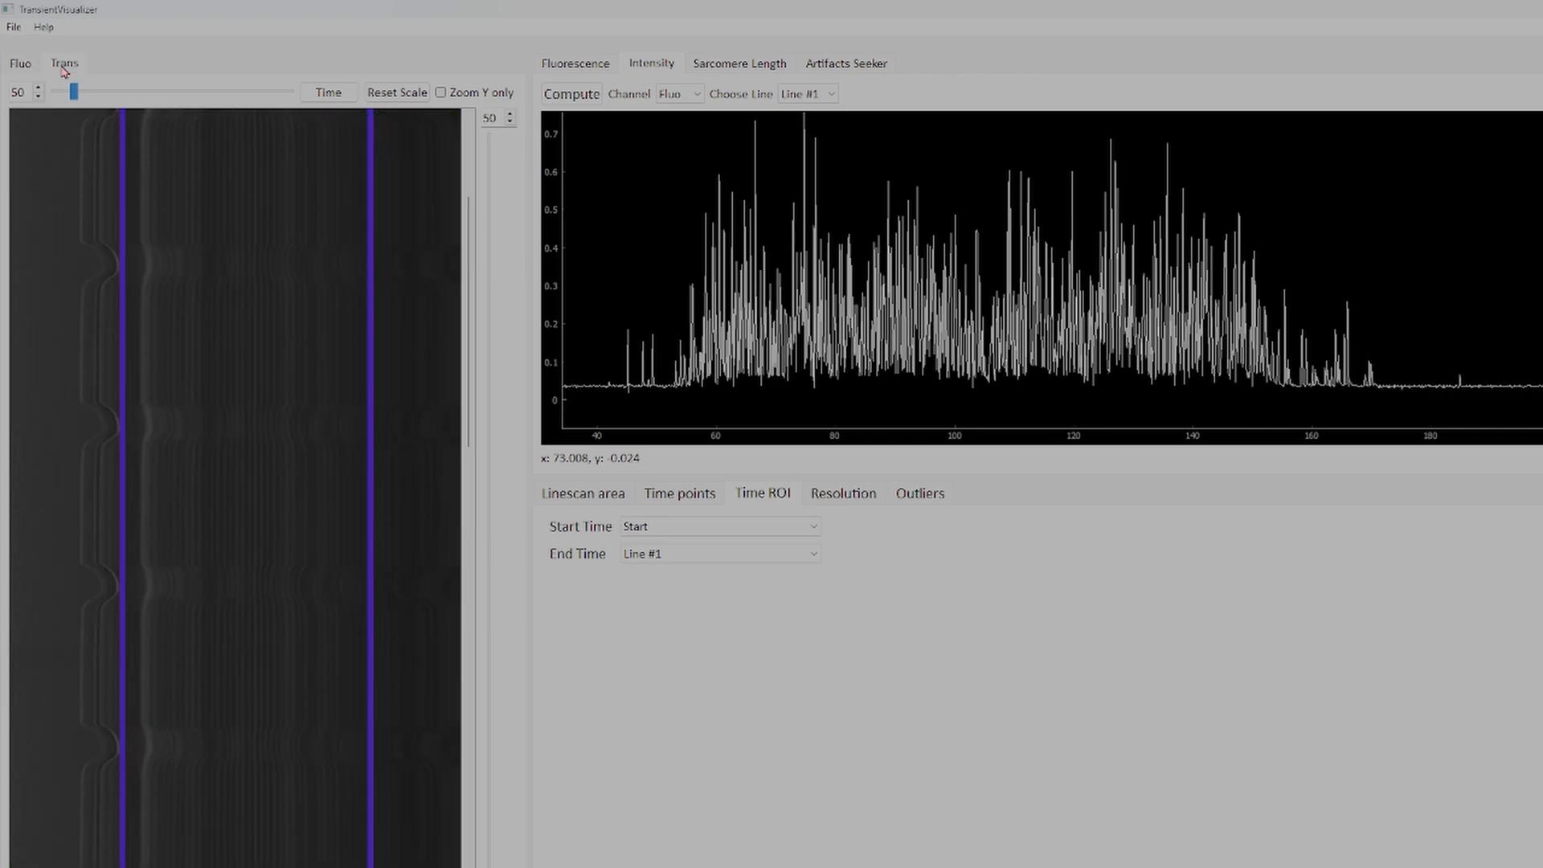
scroll(241, 402, down, 3)
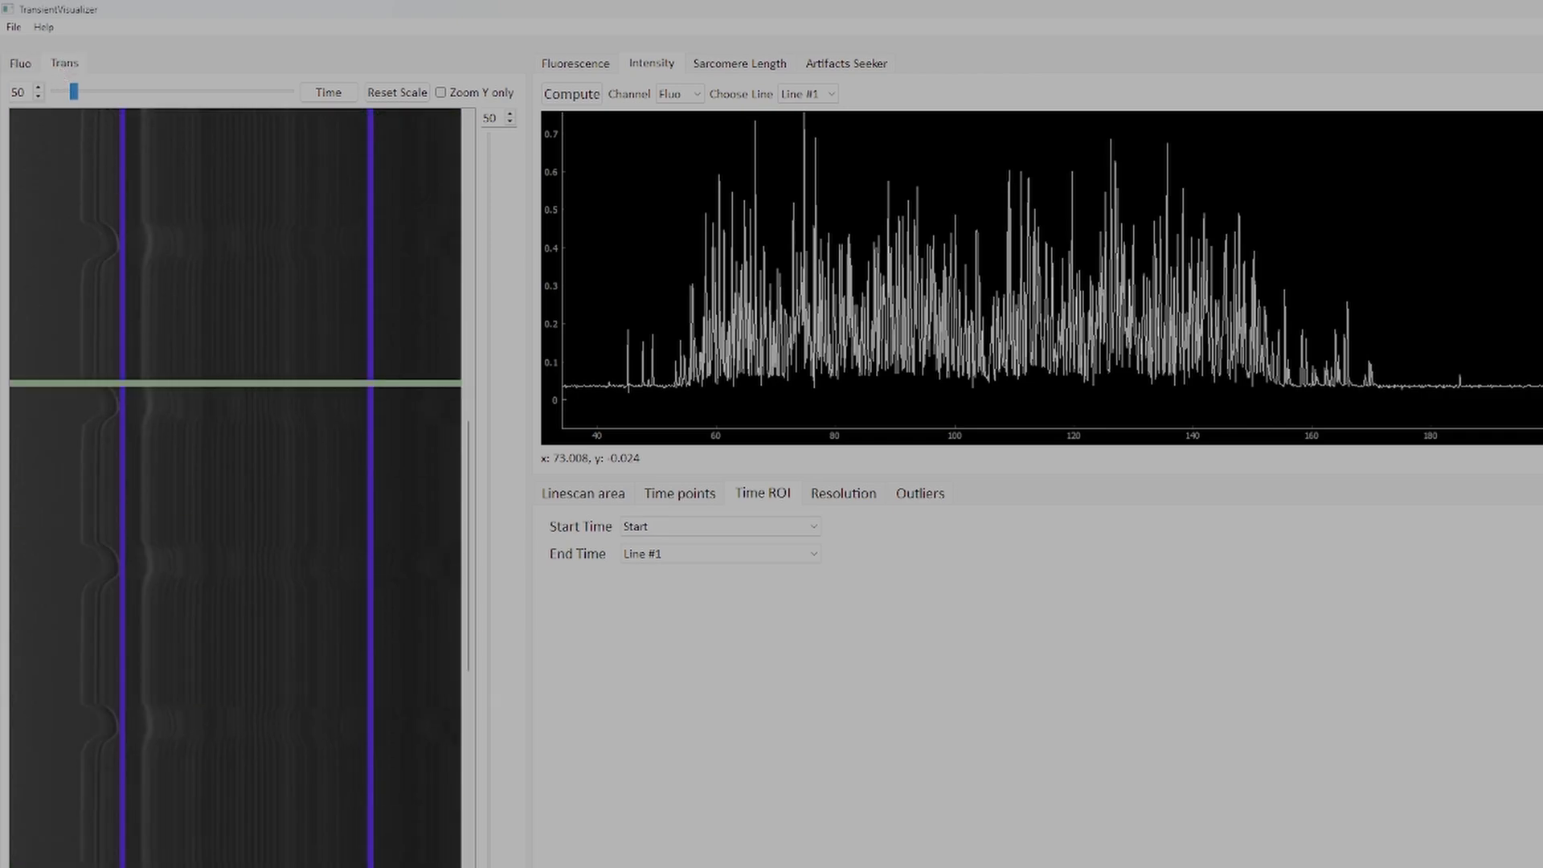
click(21, 64)
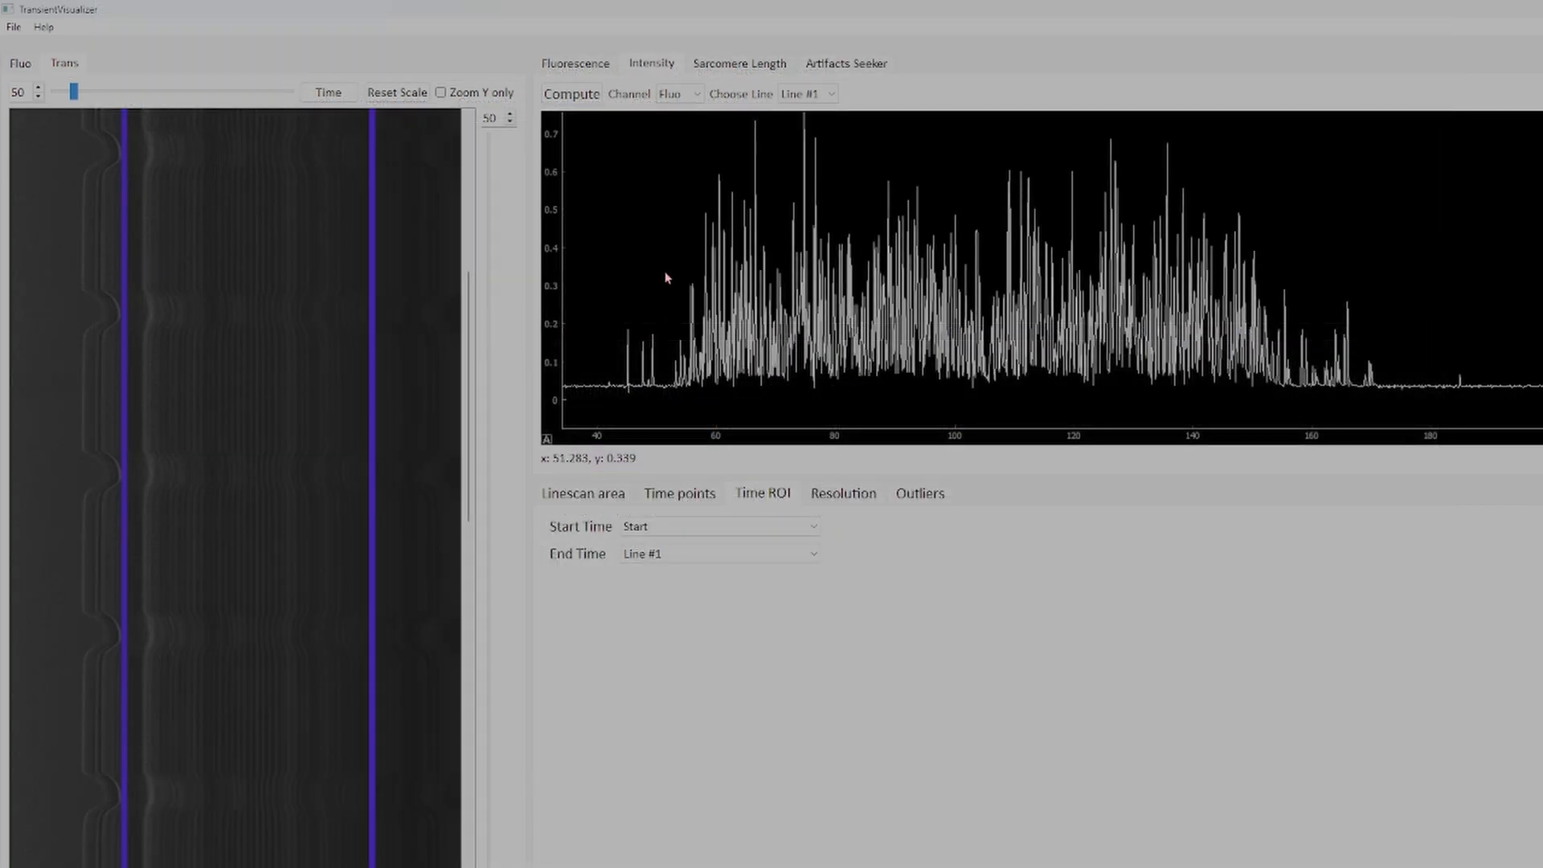
click(678, 98)
click(682, 129)
click(582, 102)
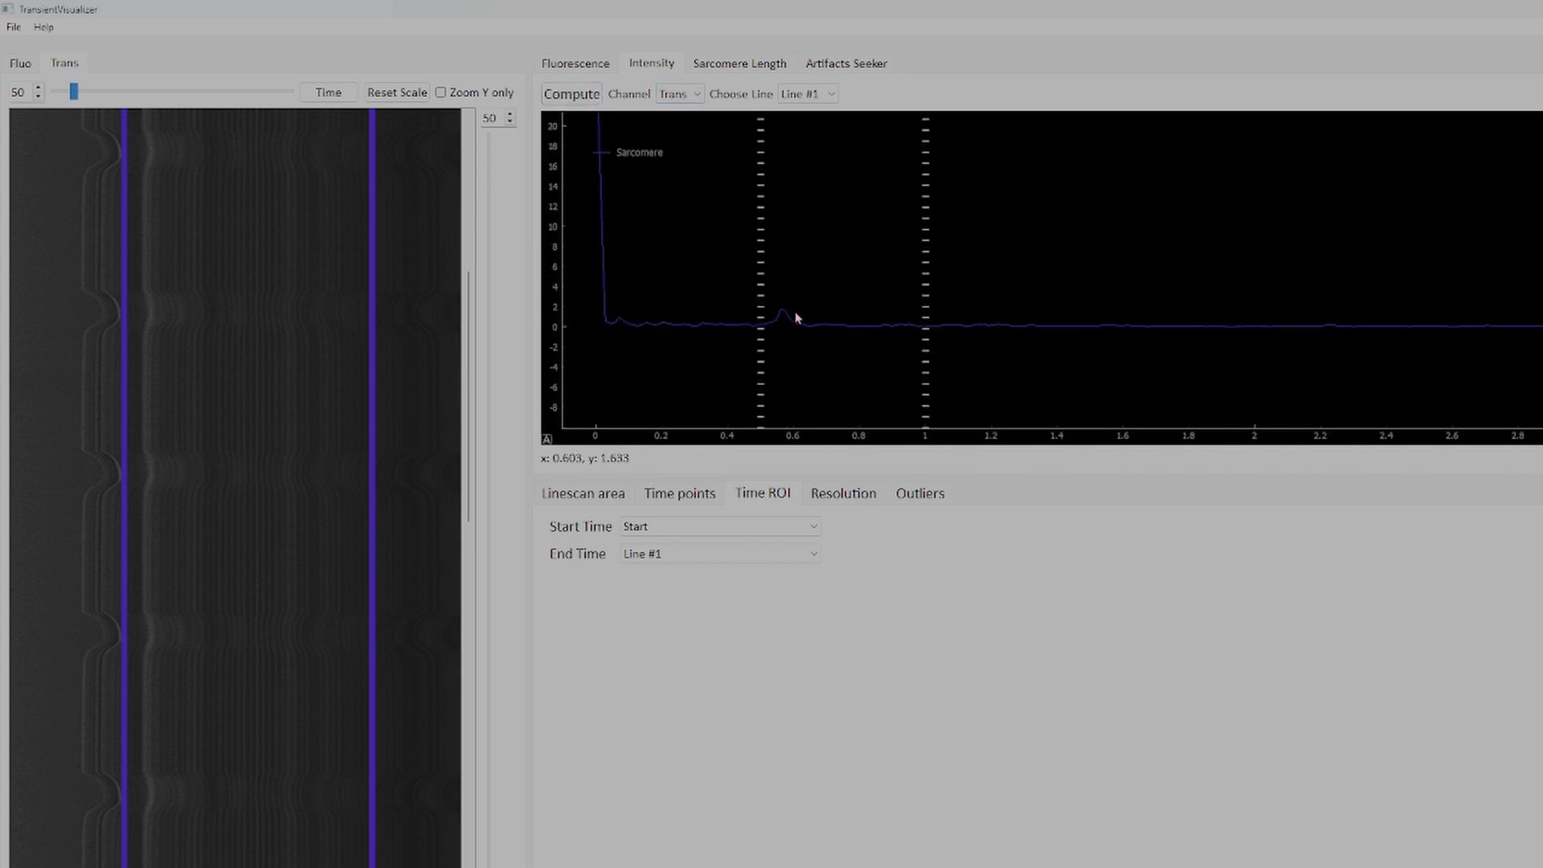
Step: Examine the Sarcomere spectrum for a single dominant peak between the two dashed limits
scroll(793, 315, up, 2)
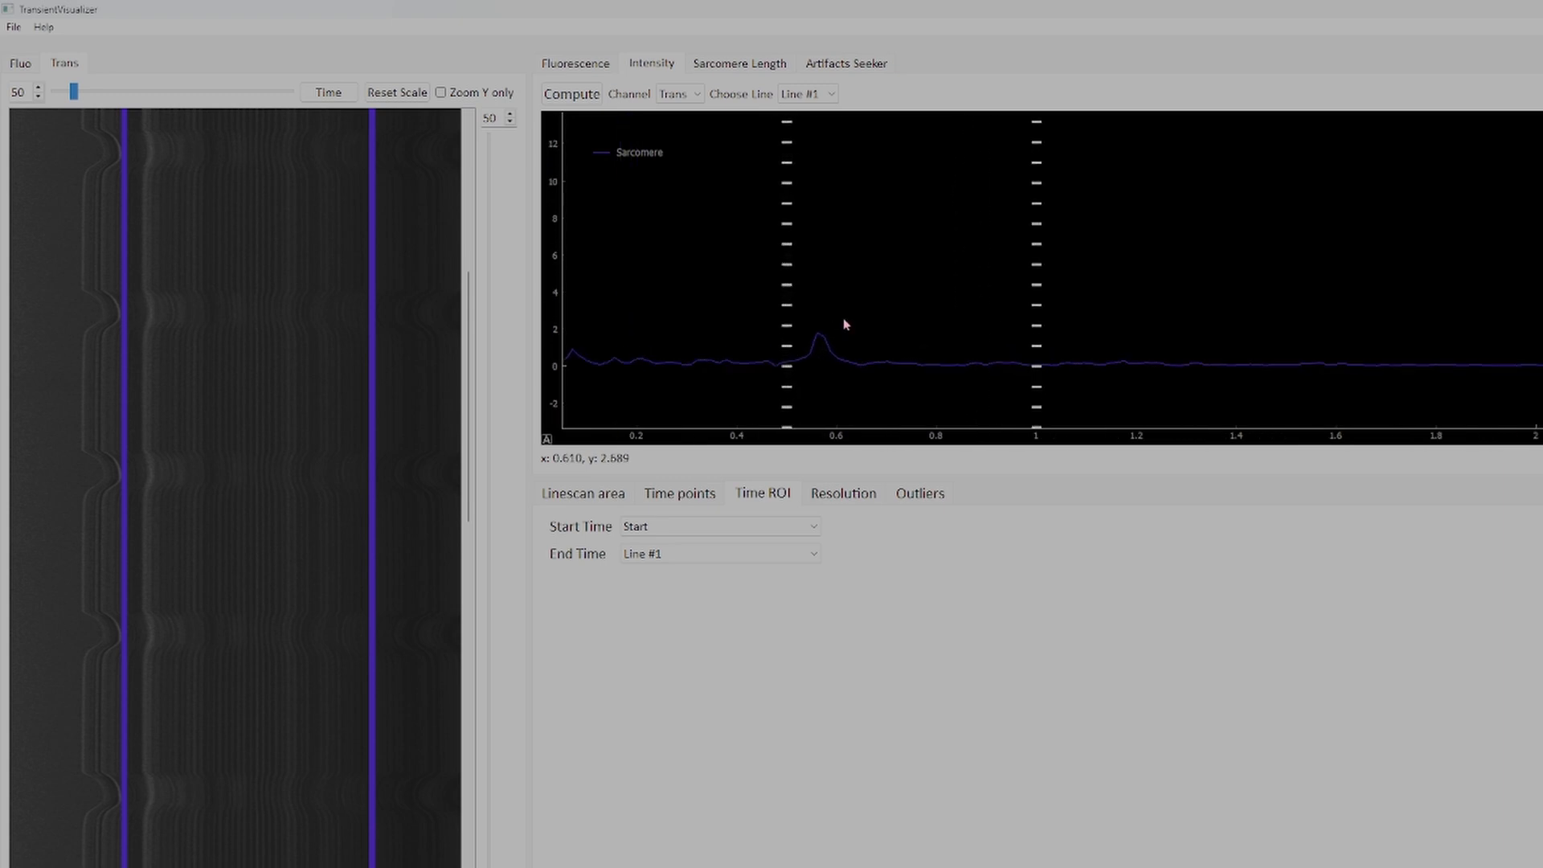
scroll(843, 324, up, 2)
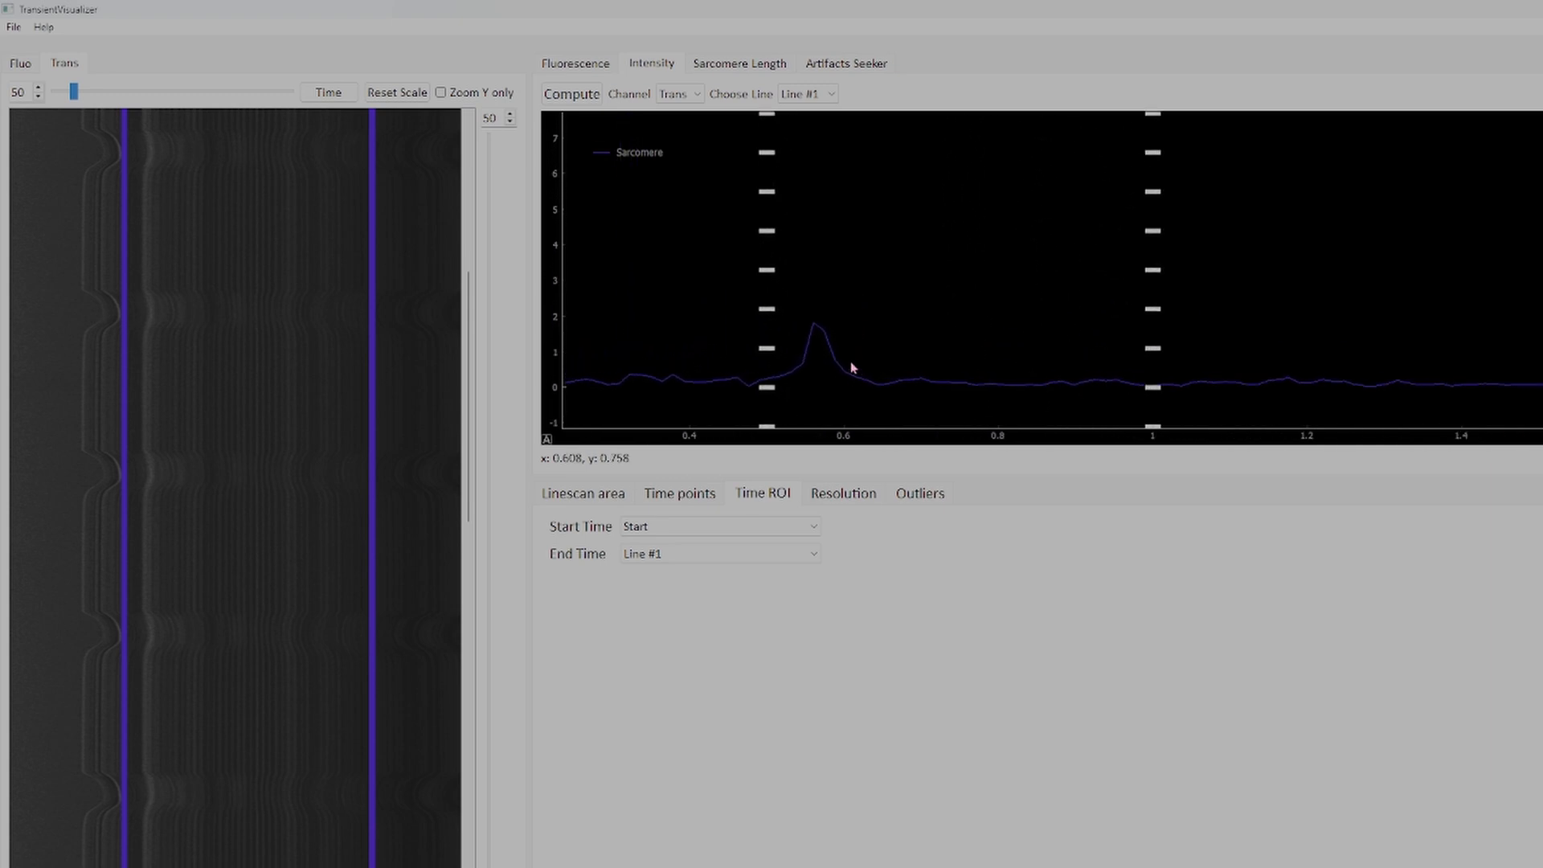
scroll(836, 369, up, 2)
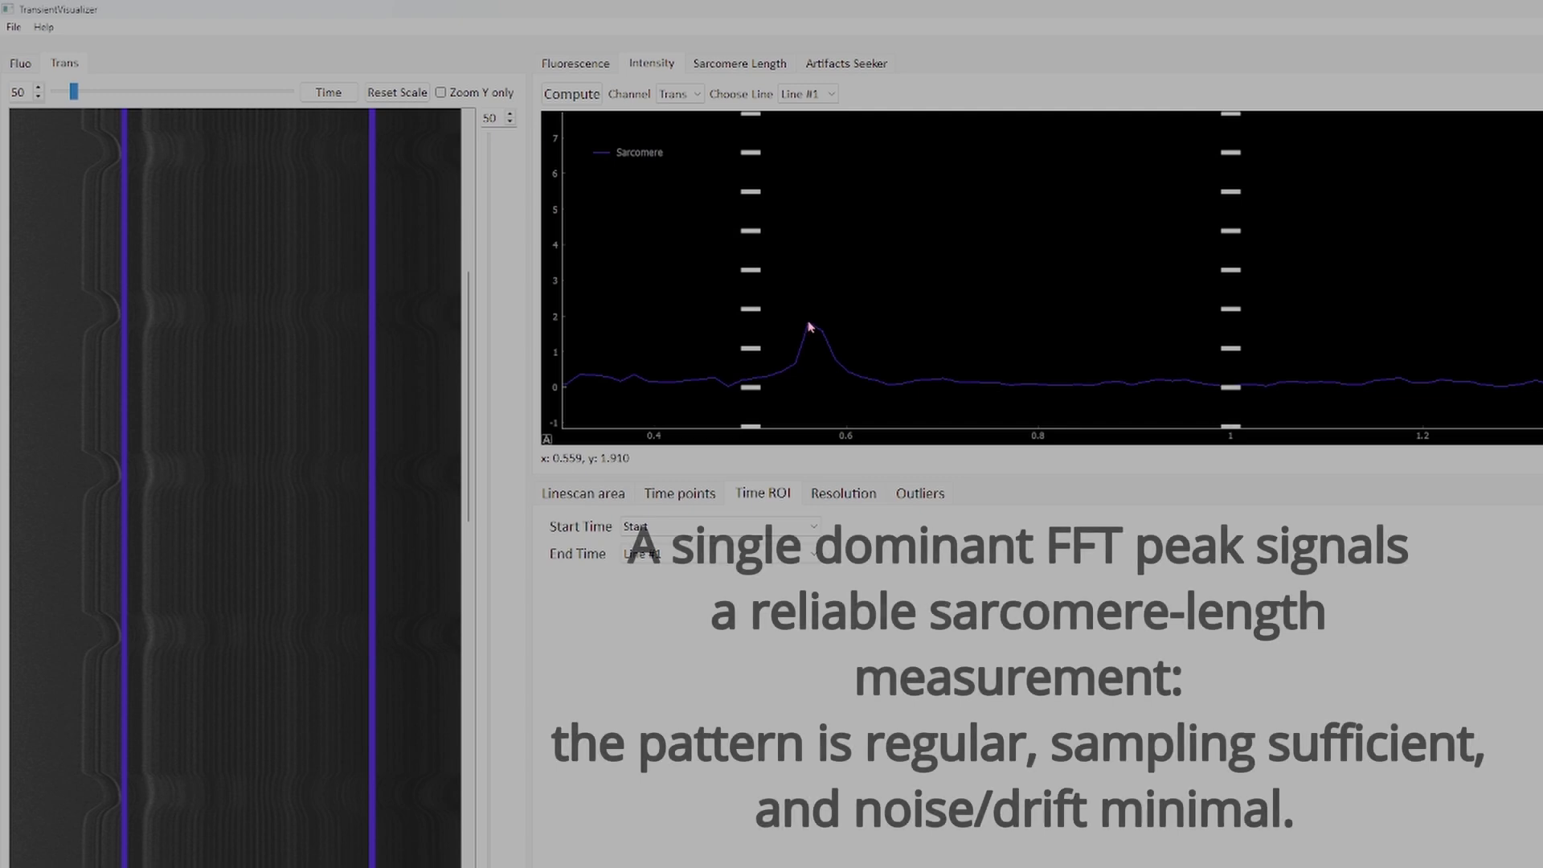
scroll(856, 354, down, 2)
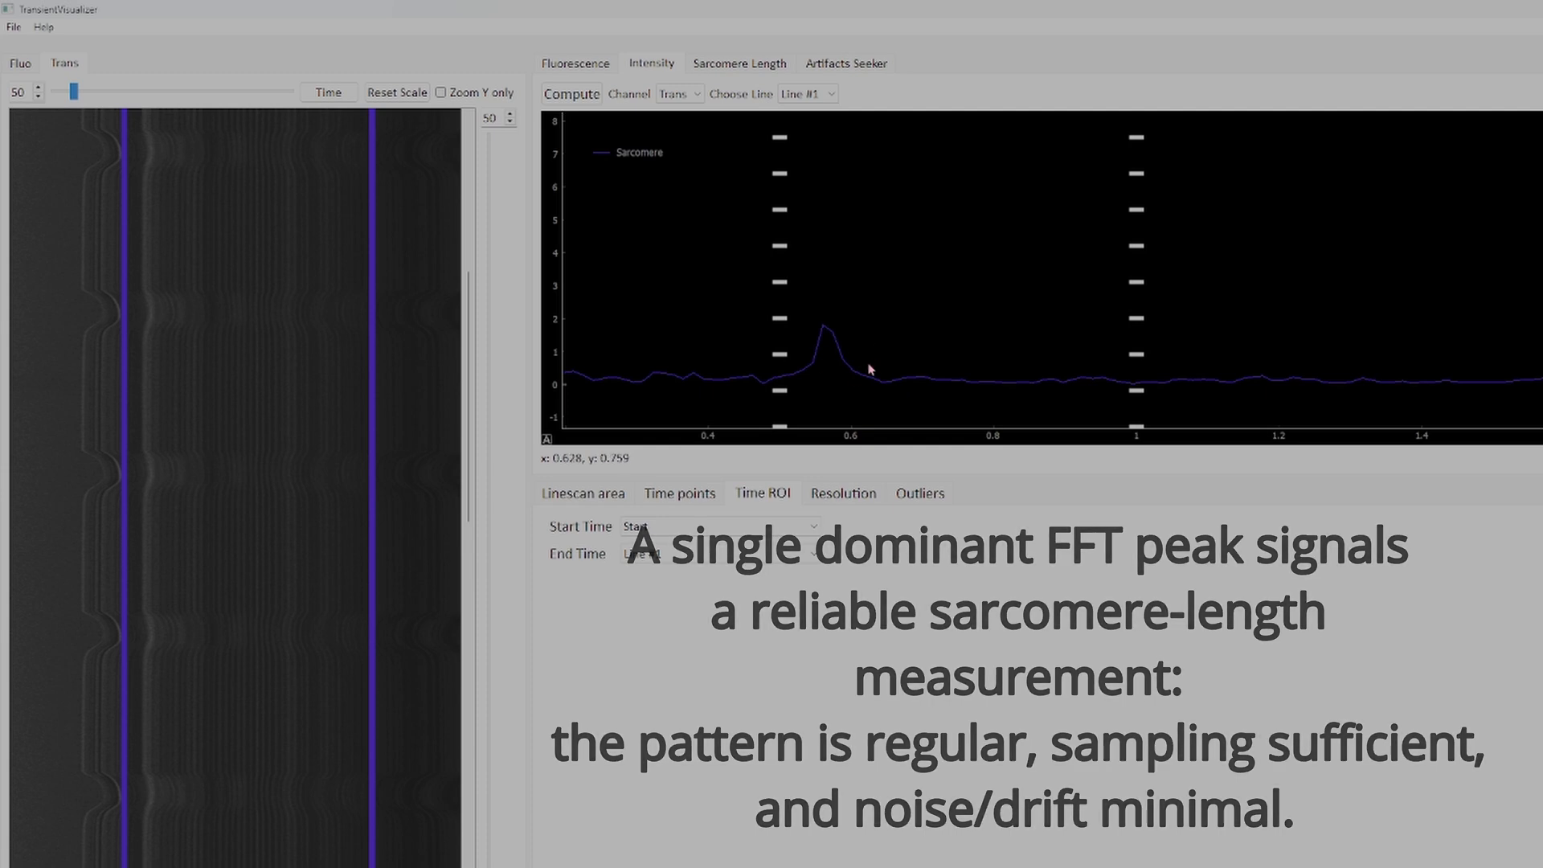
scroll(861, 344, down, 4)
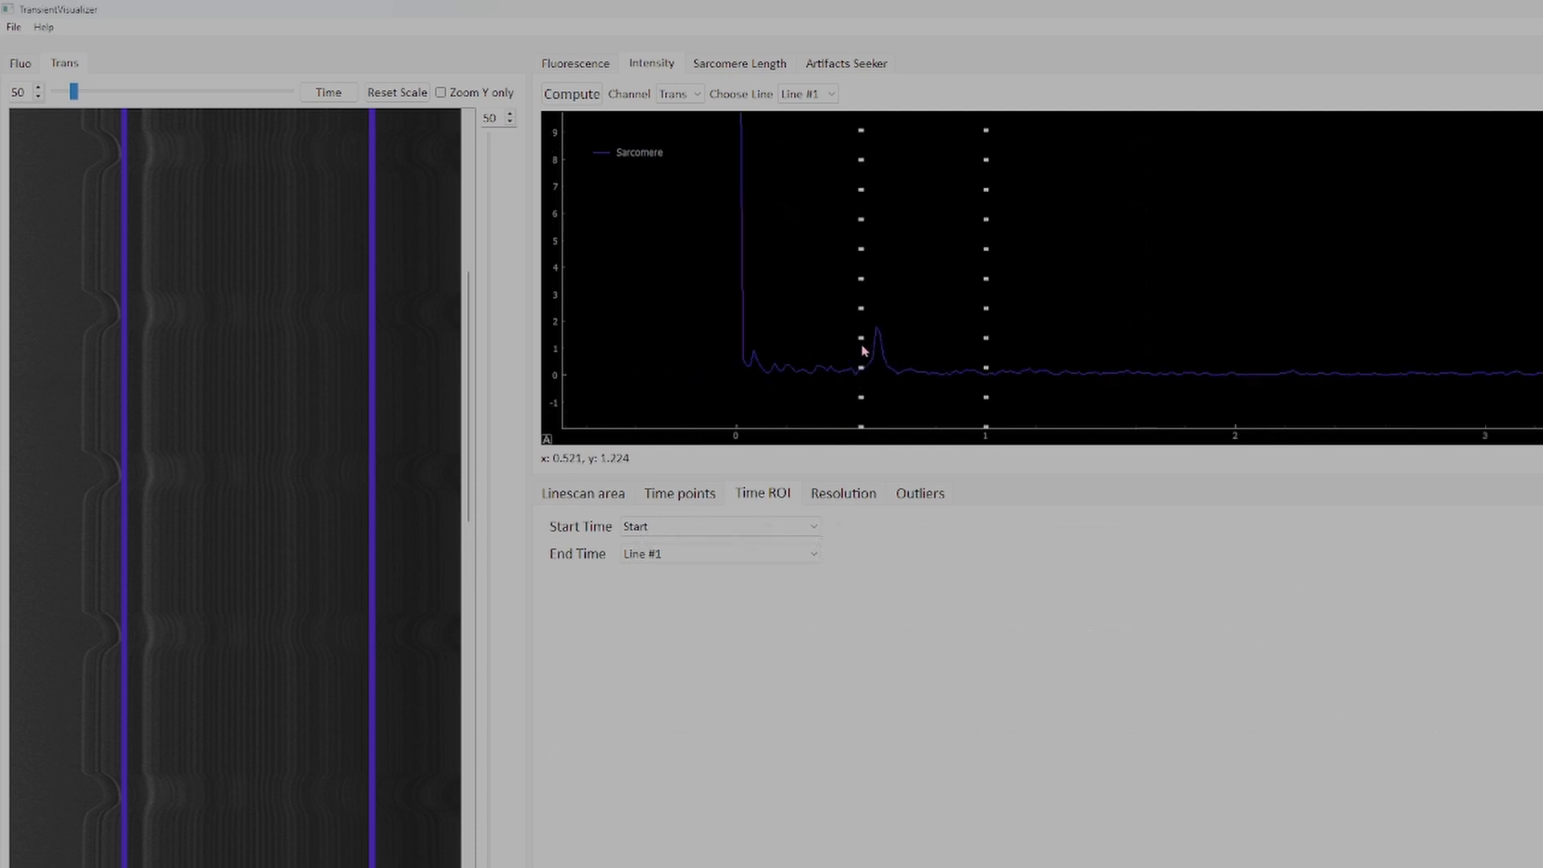
Step: Inspect the Sarcomere spectrum's peak between the dashed limits and the noise at the minima of the sarcomere length trace
scroll(863, 348, up, 3)
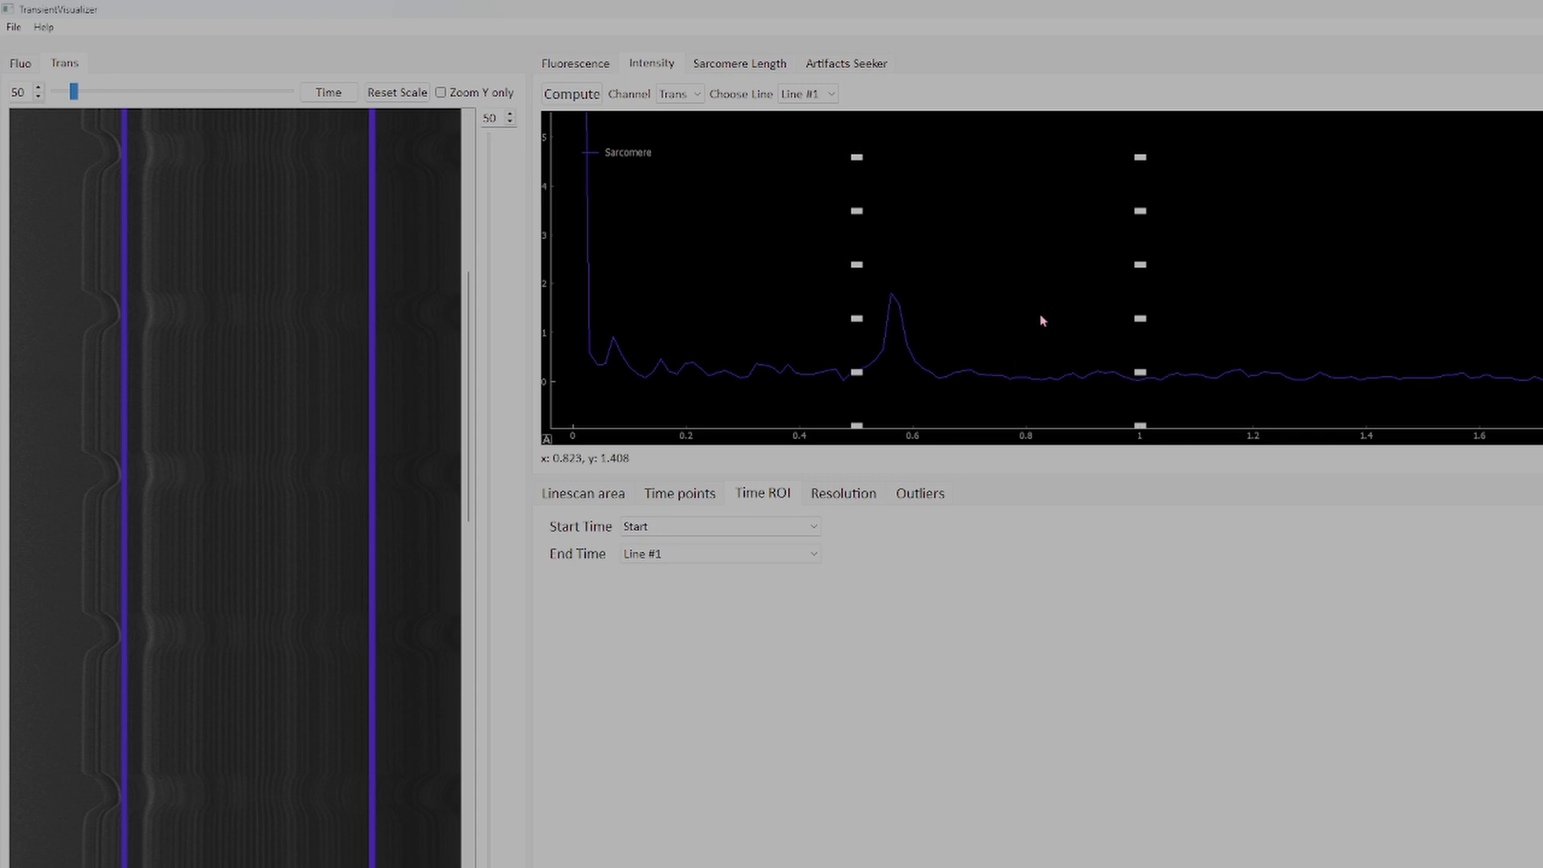
scroll(1040, 320, down, 3)
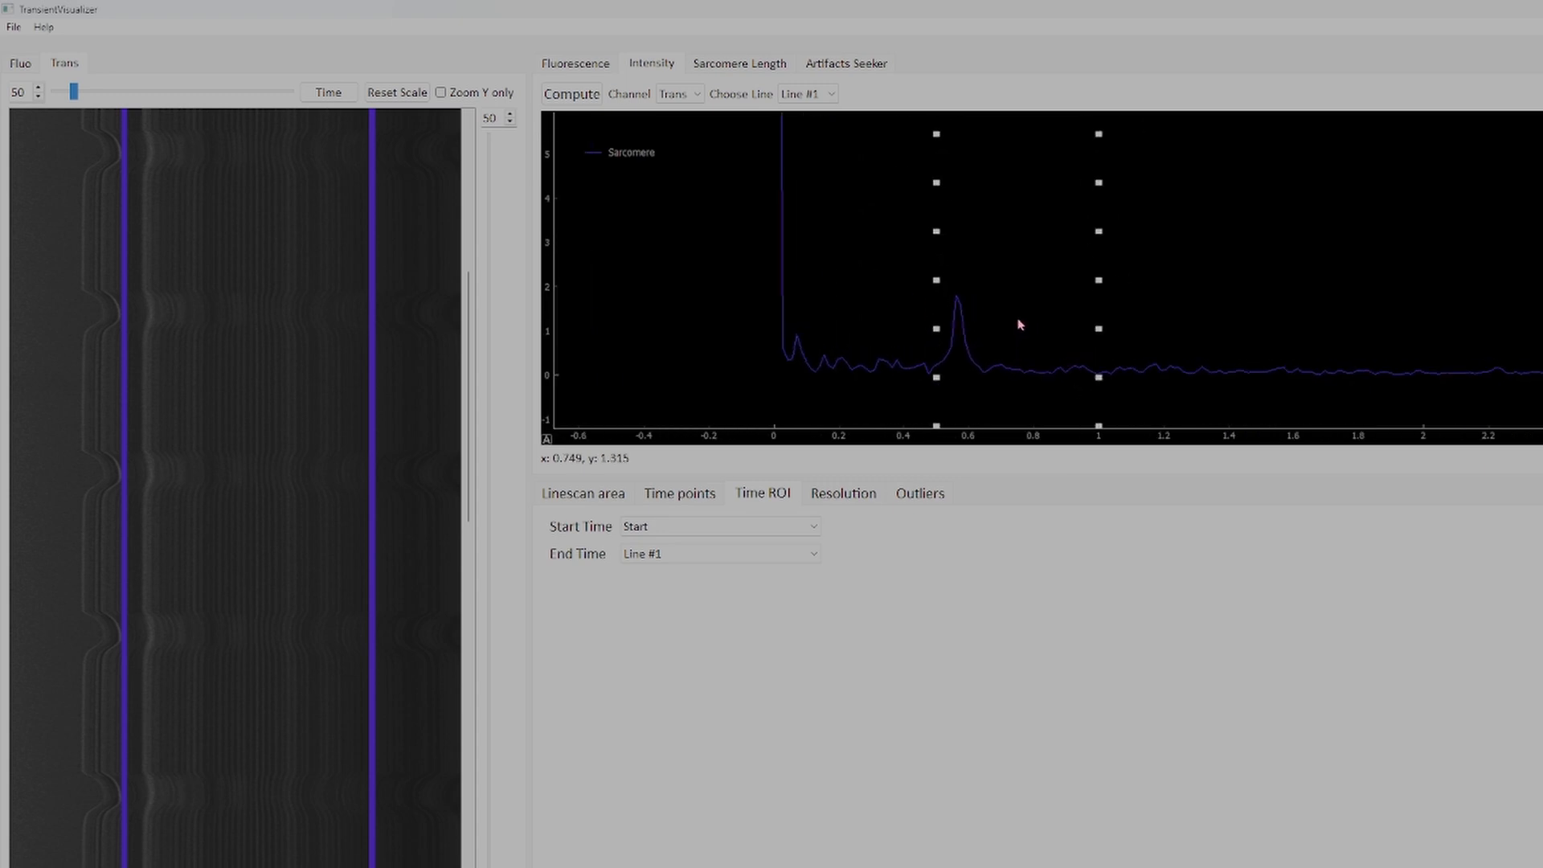
scroll(1019, 324, down, 2)
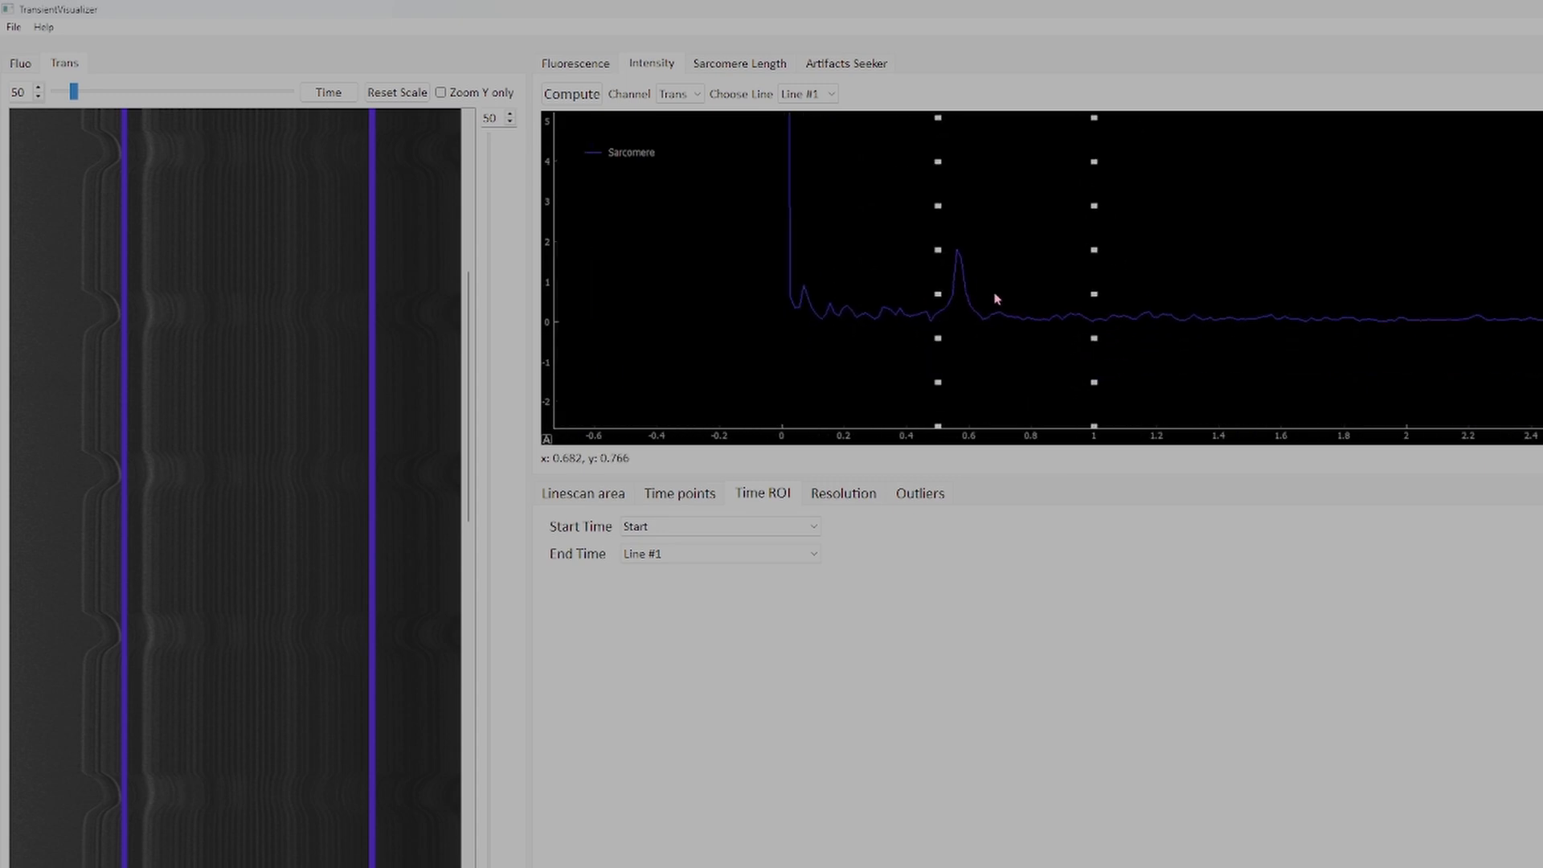
click(736, 67)
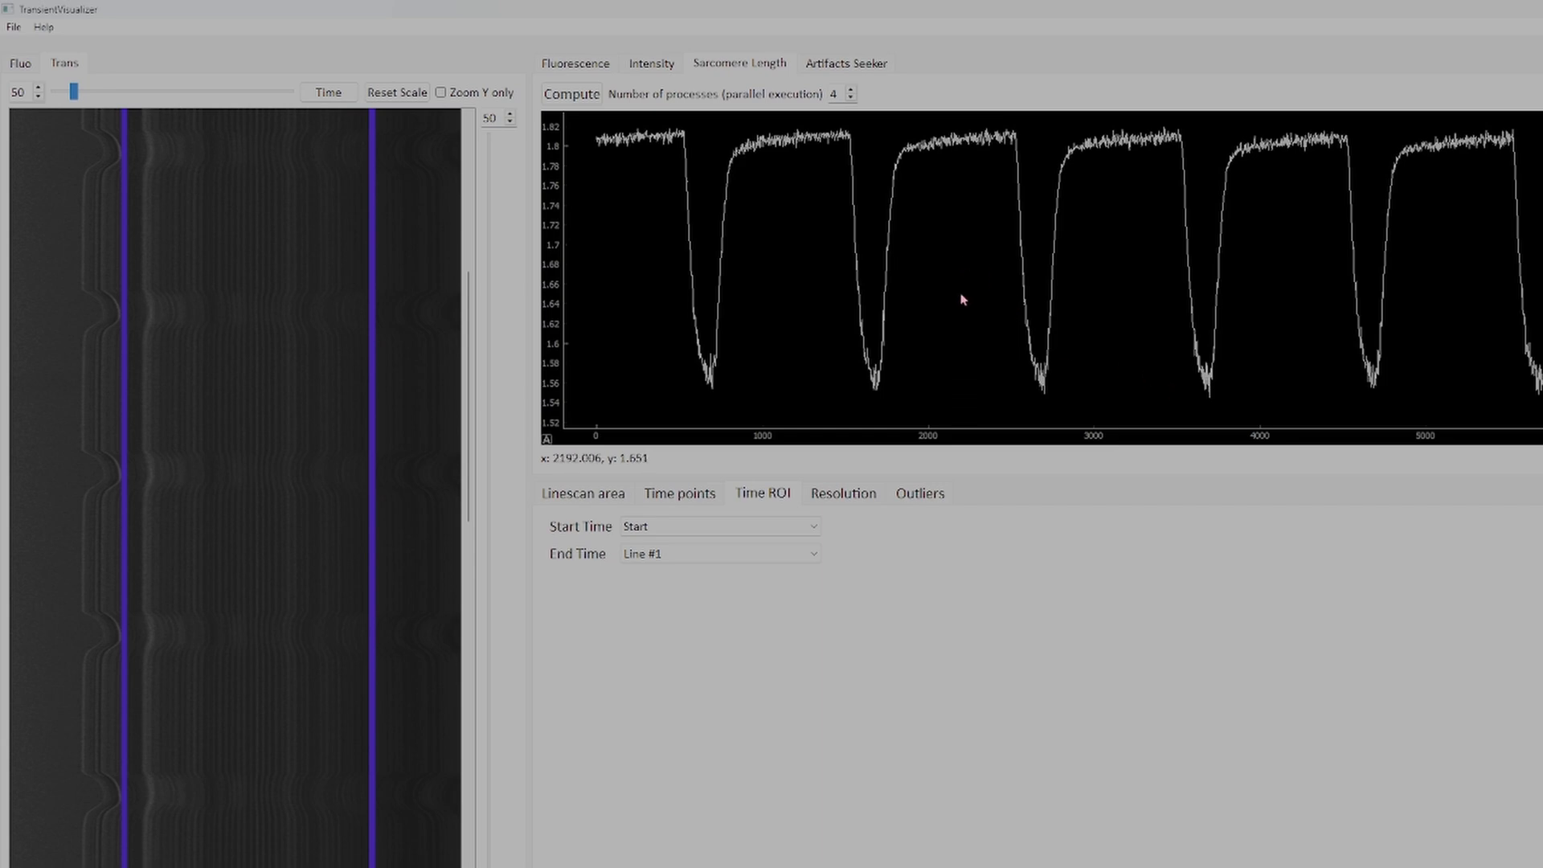
scroll(963, 302, up, 3)
scroll(884, 338, up, 2)
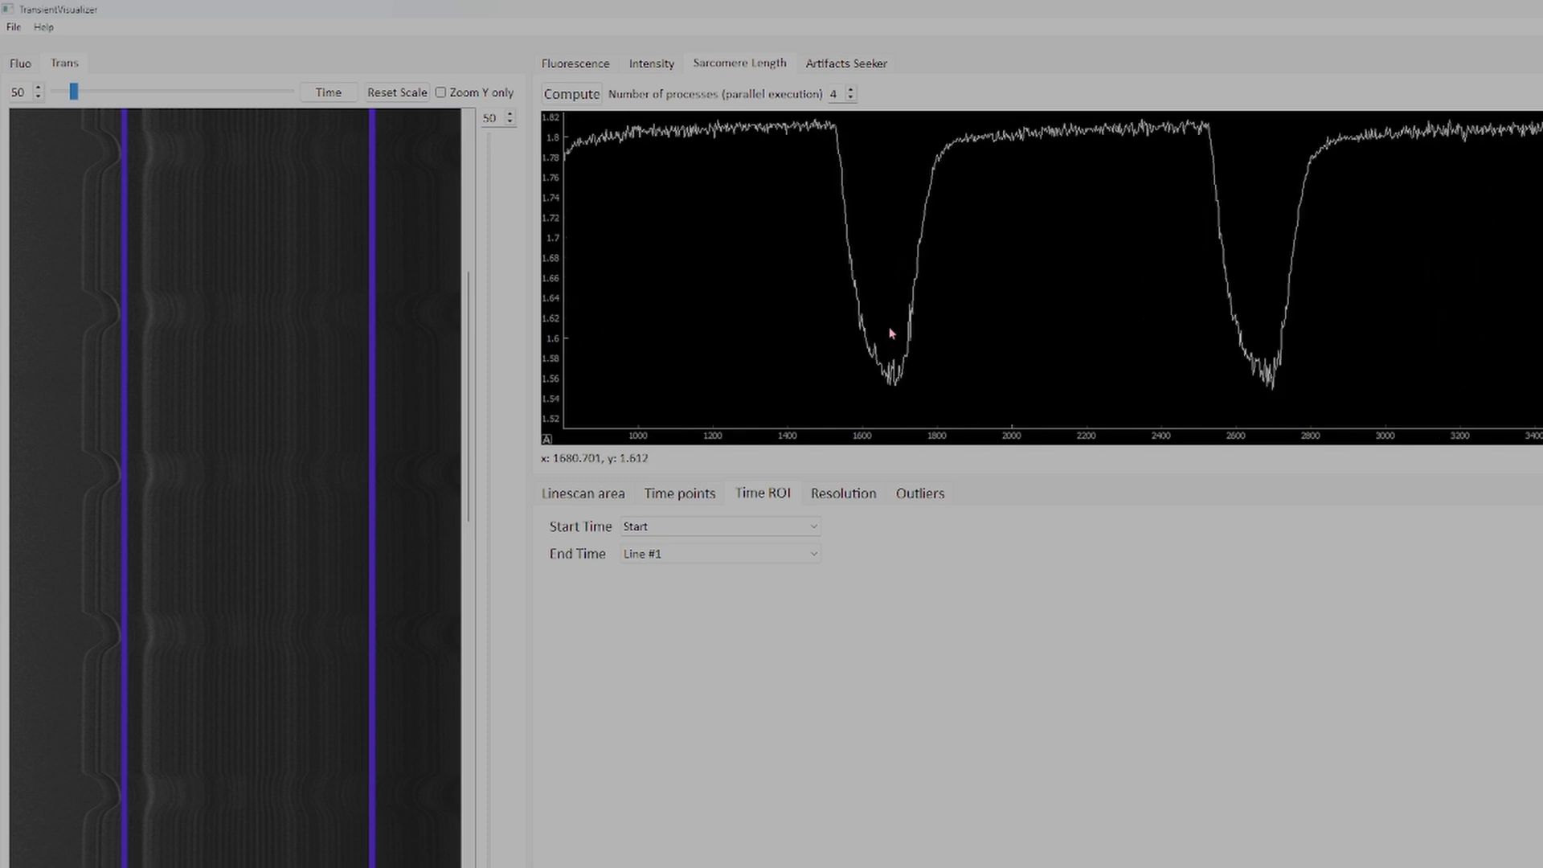
scroll(884, 346, down, 1)
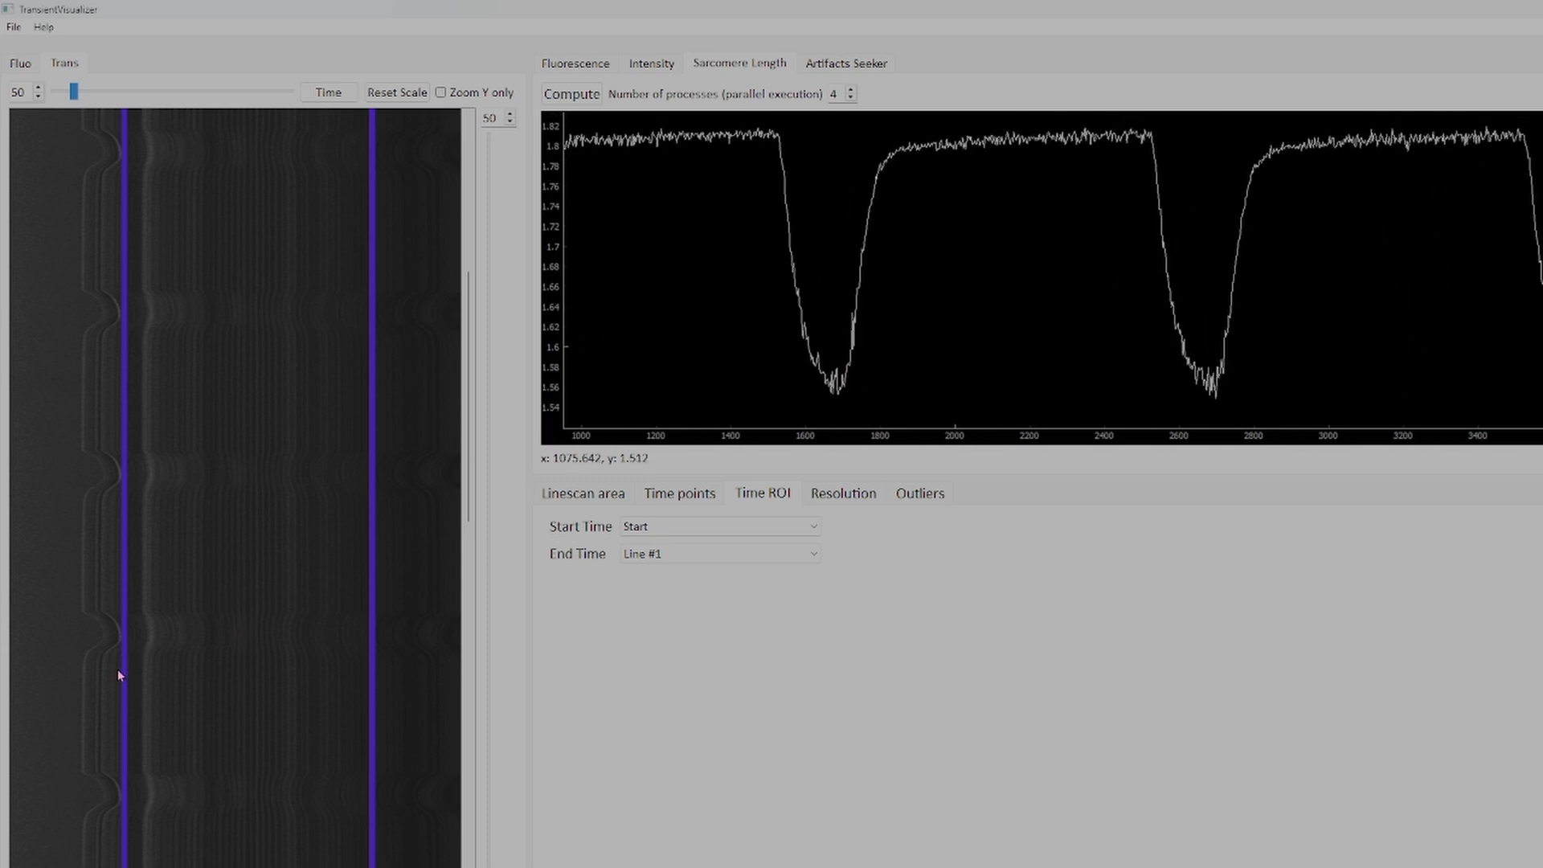
Step: Move the Sarcomere area's x1 boundary inward to about 70 um and recompute the sarcomere length trace
drag(126, 676, 141, 667)
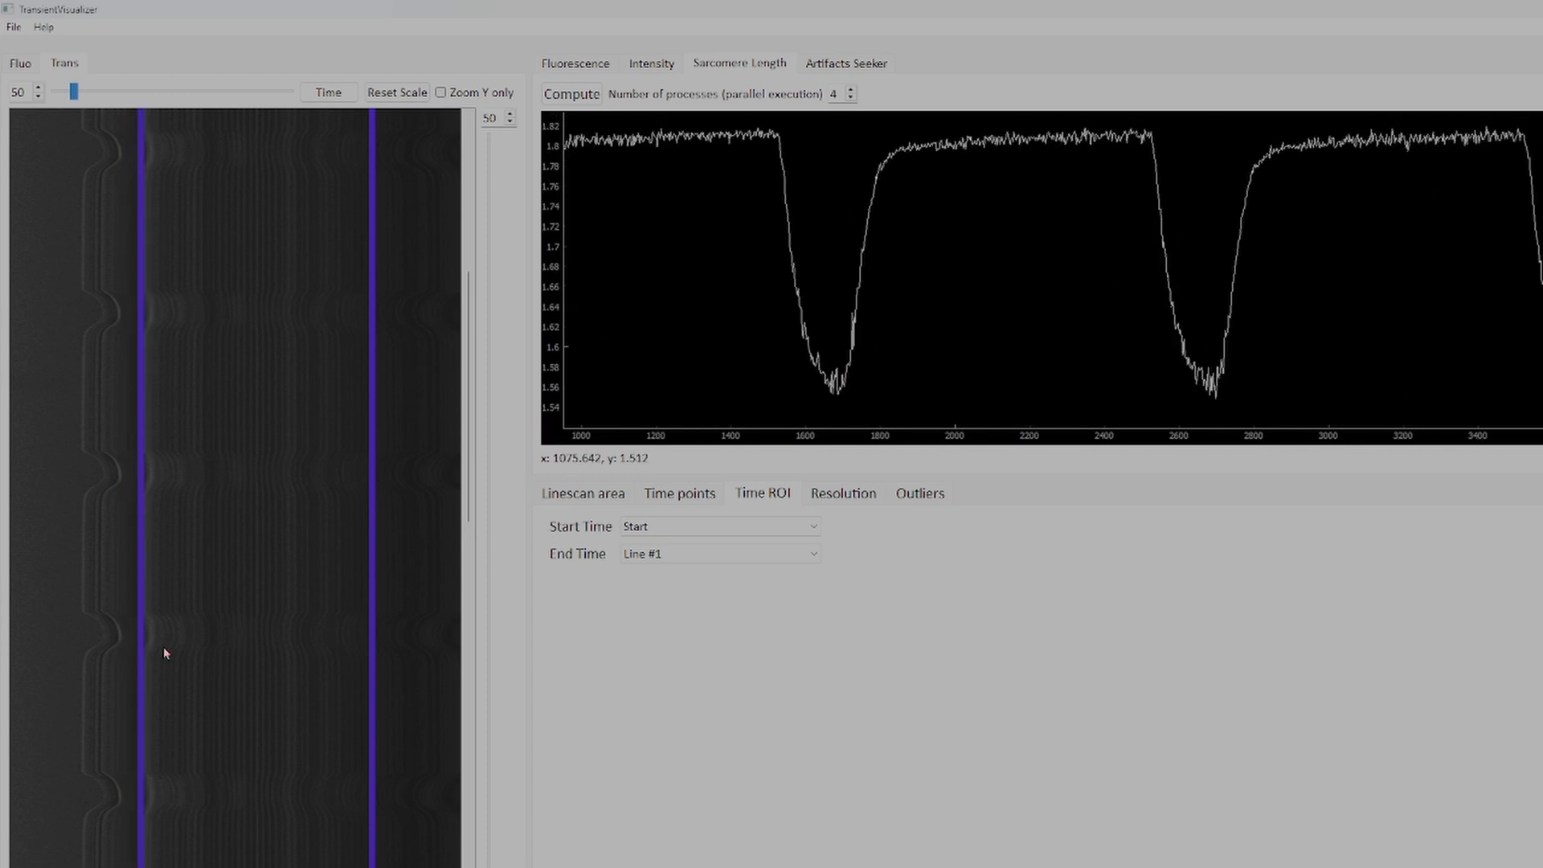
click(556, 95)
scroll(1119, 337, up, 3)
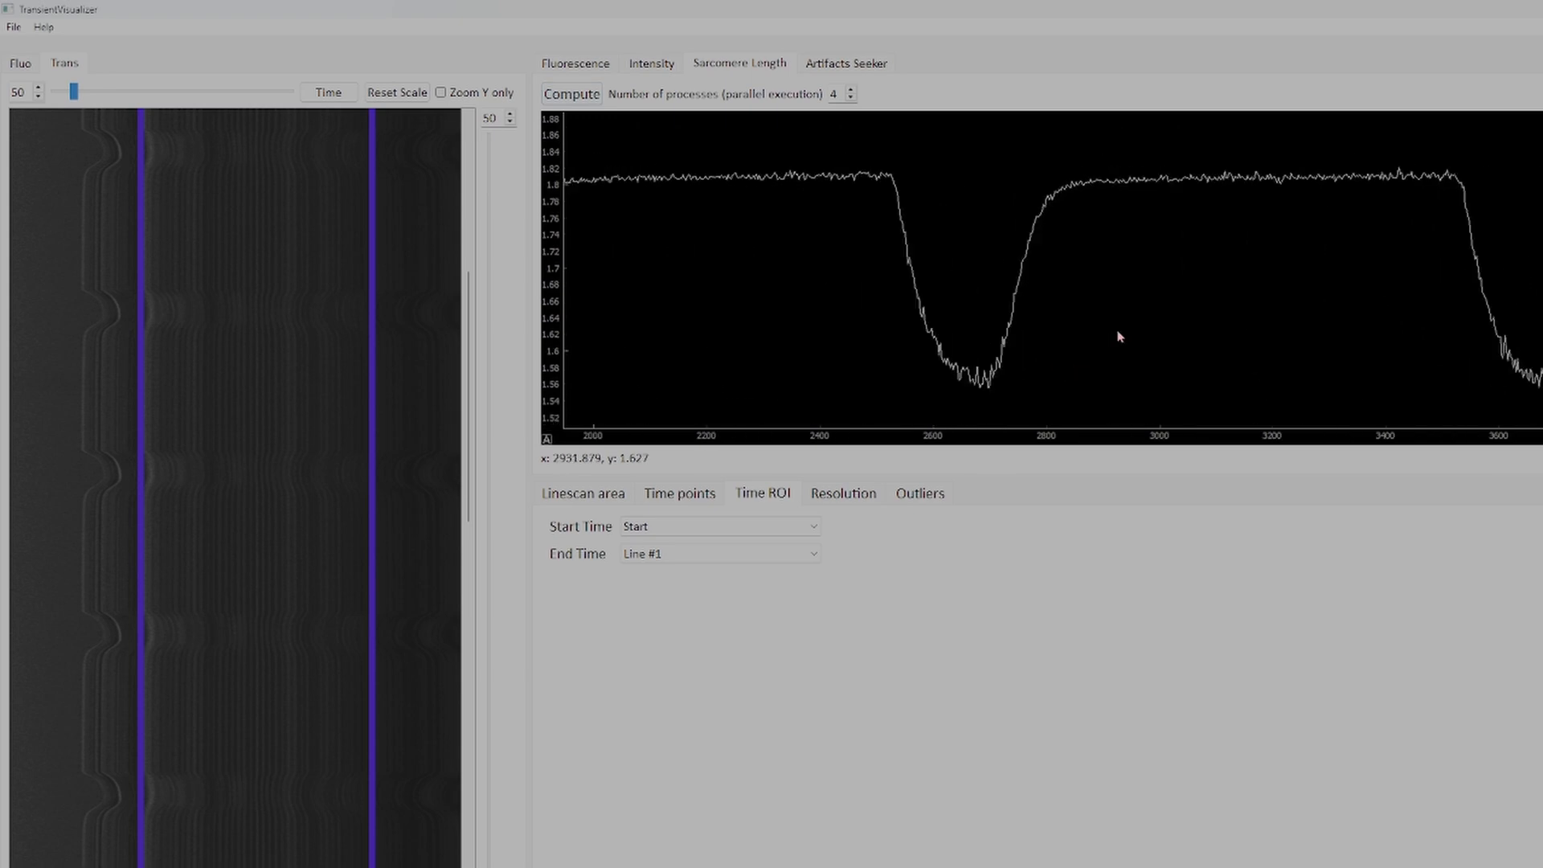
scroll(1129, 329, down, 5)
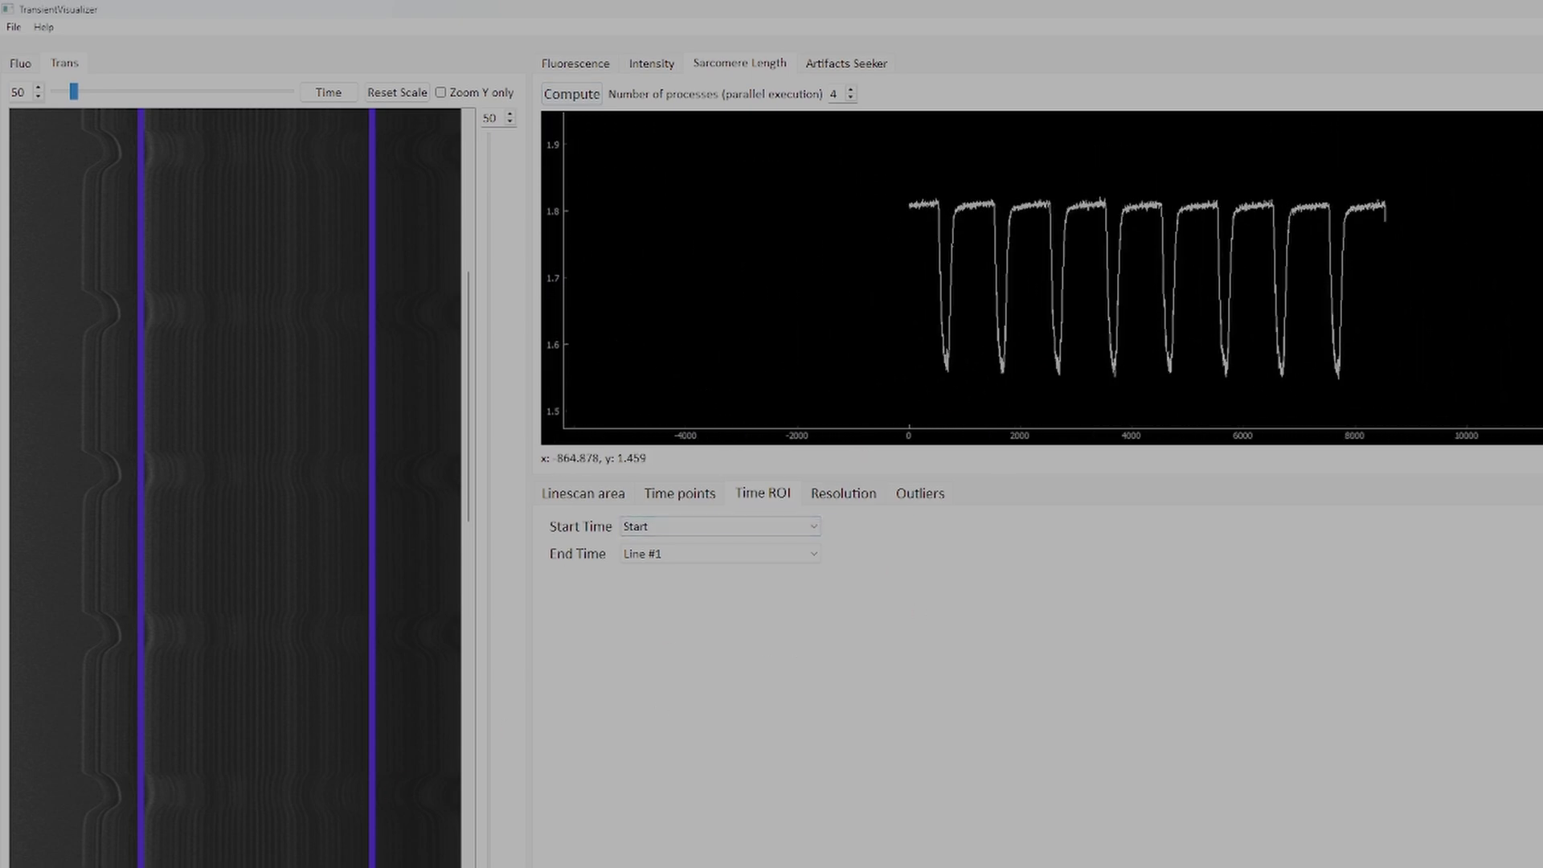
Step: Review the time point, linescan area and outlier settings alongside the sarcomere length trace
click(675, 494)
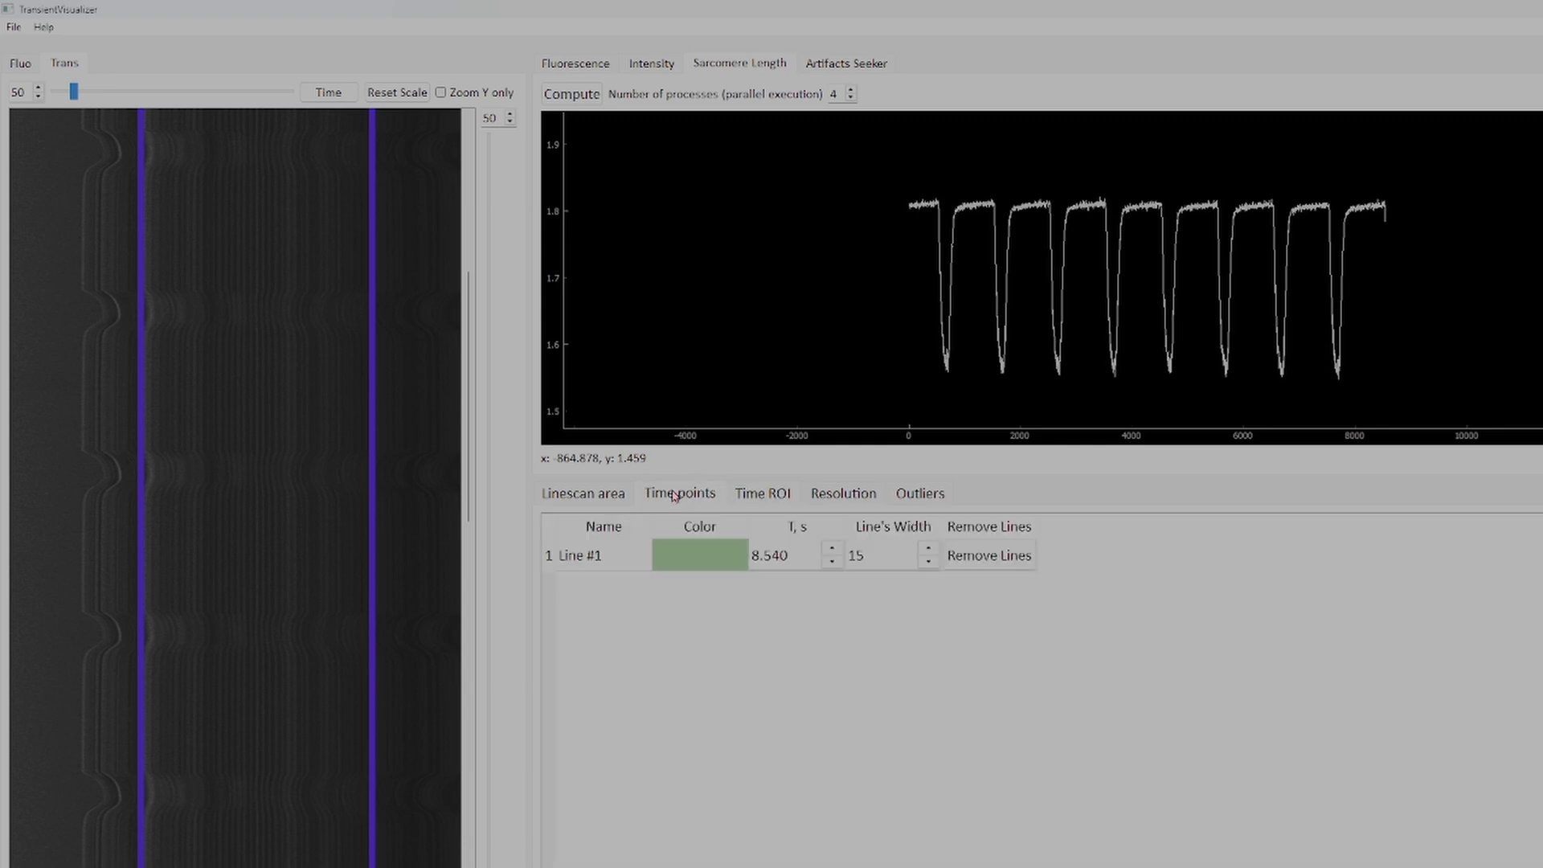
click(586, 493)
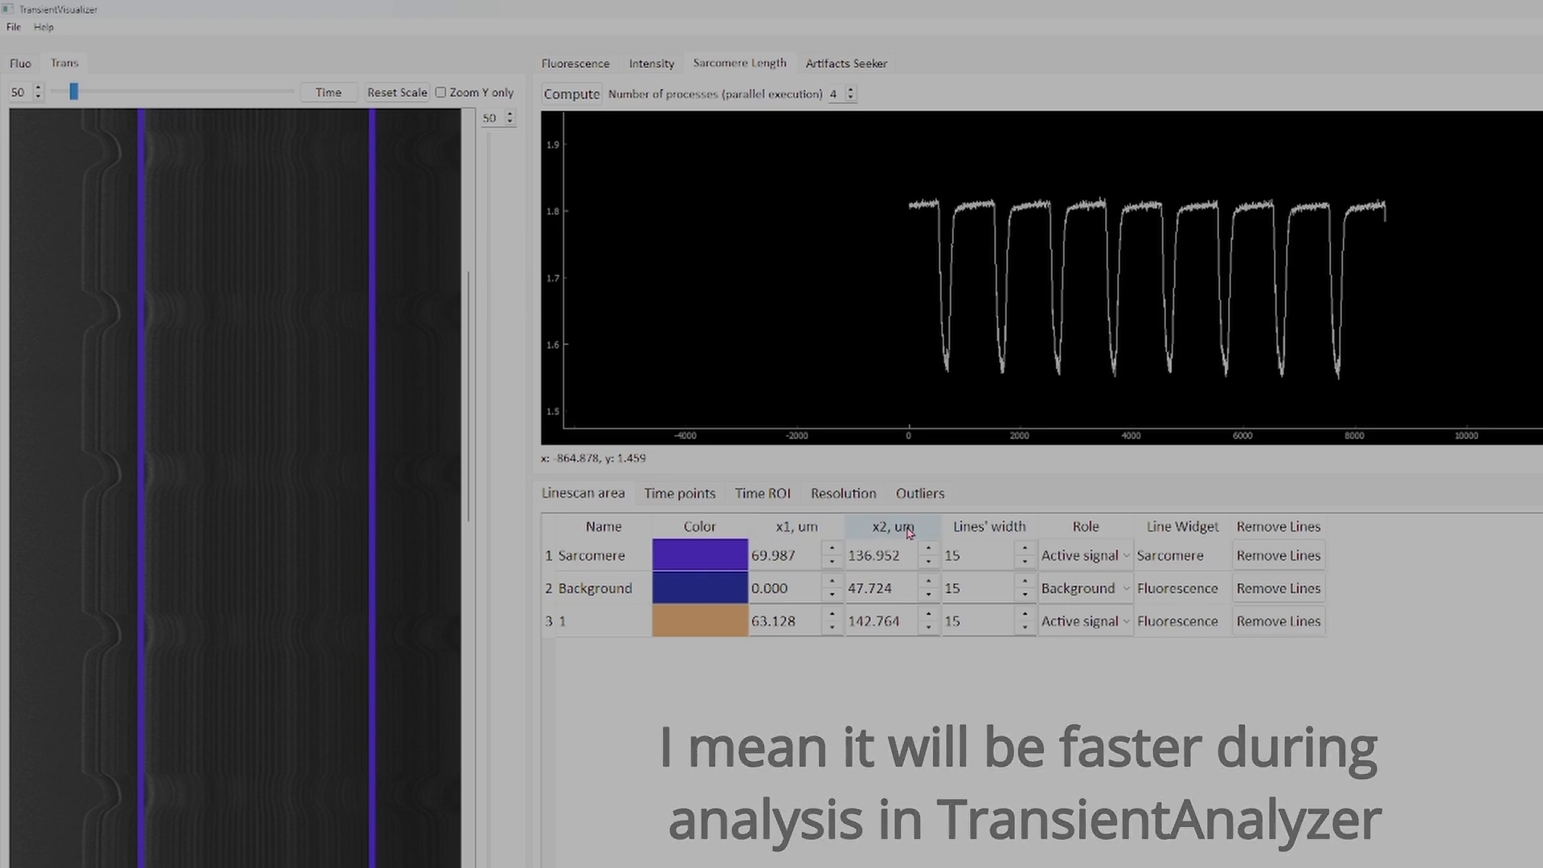
scroll(1035, 307, up, 3)
mouse_move(1034, 305)
mouse_down()
mouse_move(1091, 284)
mouse_move(1036, 286)
mouse_up()
click(920, 492)
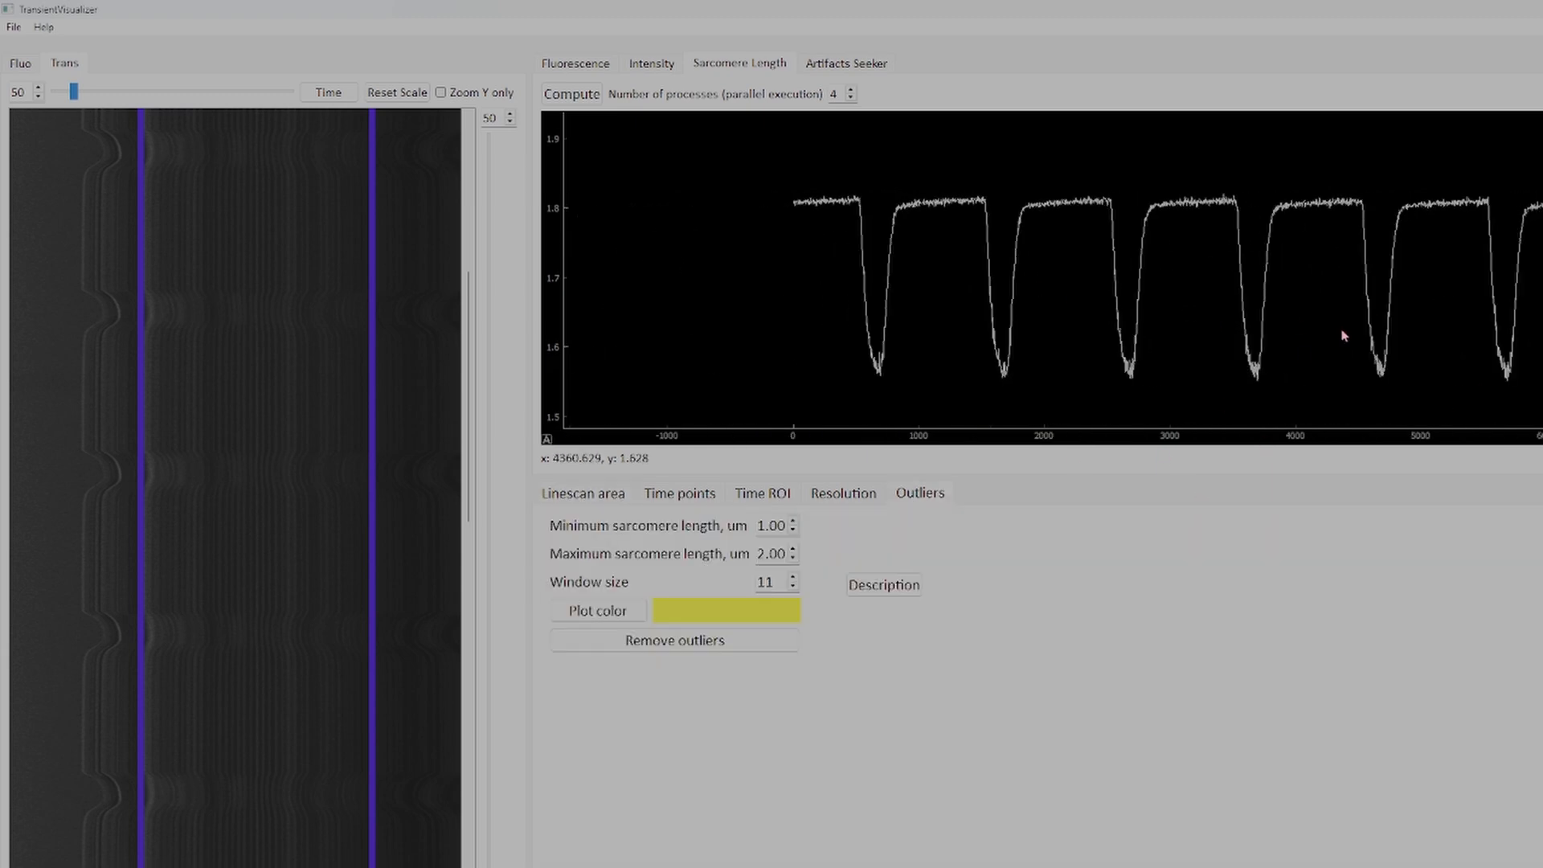
Step: Try to save the project with the newly computed sarcomere length trace
click(13, 35)
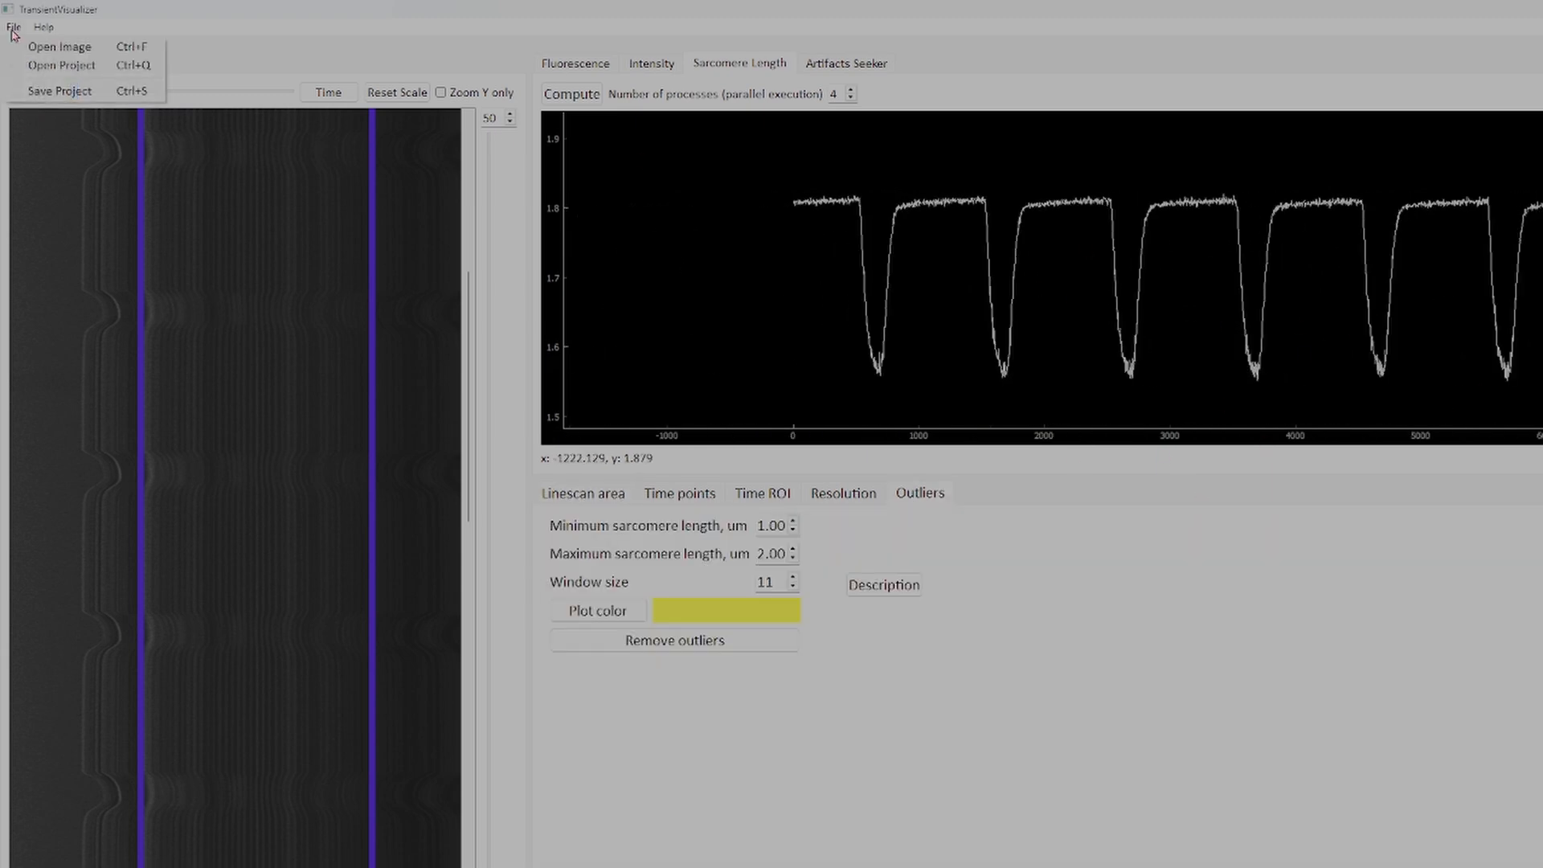
click(72, 95)
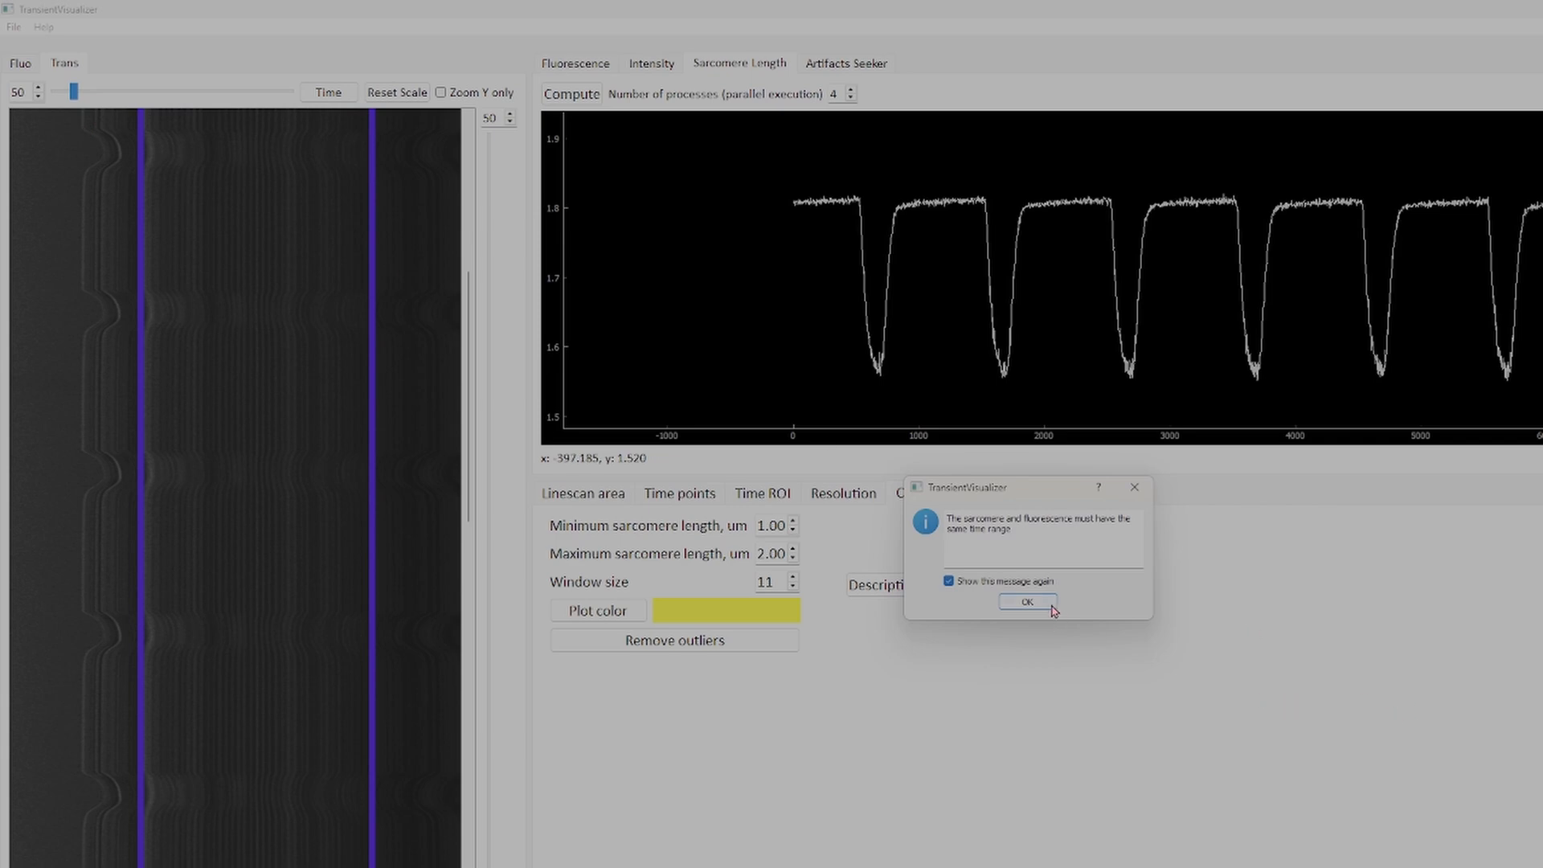
click(1027, 602)
Step: Recompute the fluorescence trace over the restricted time range and save the project
click(576, 64)
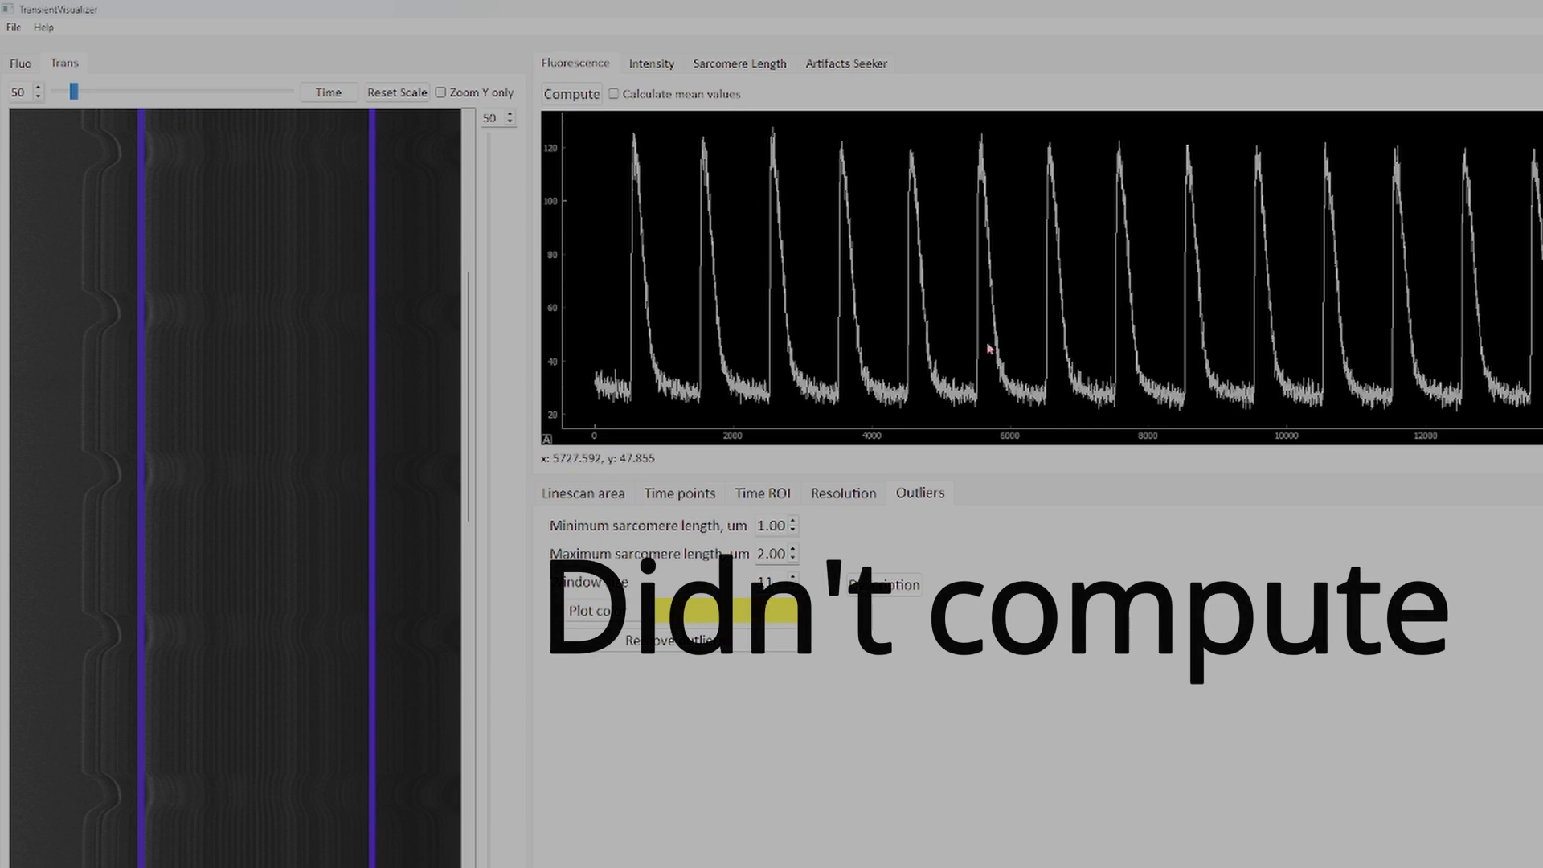
click(575, 95)
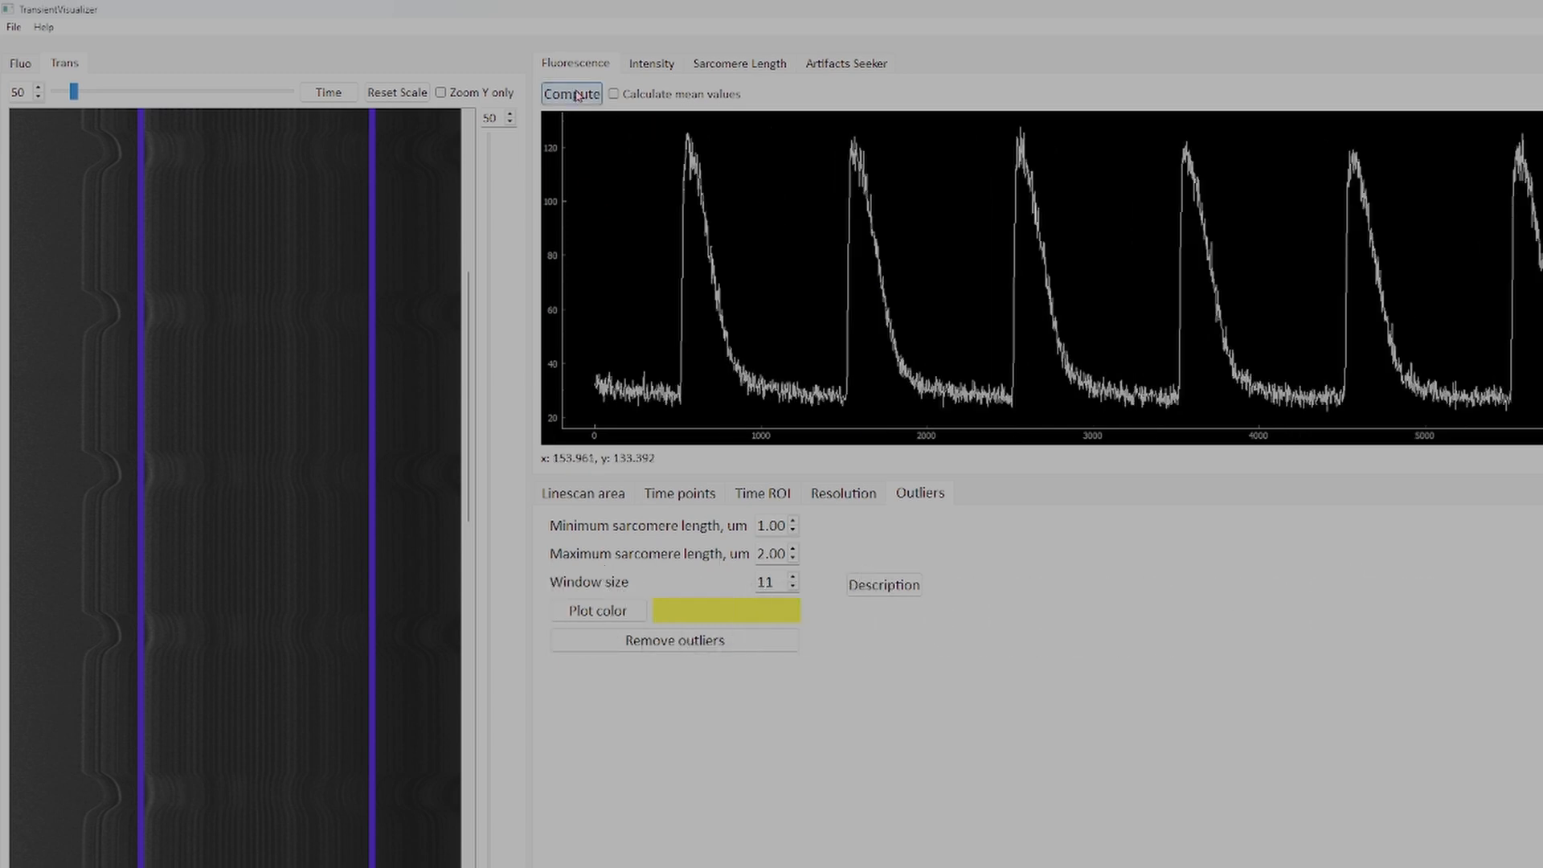
click(20, 29)
click(66, 90)
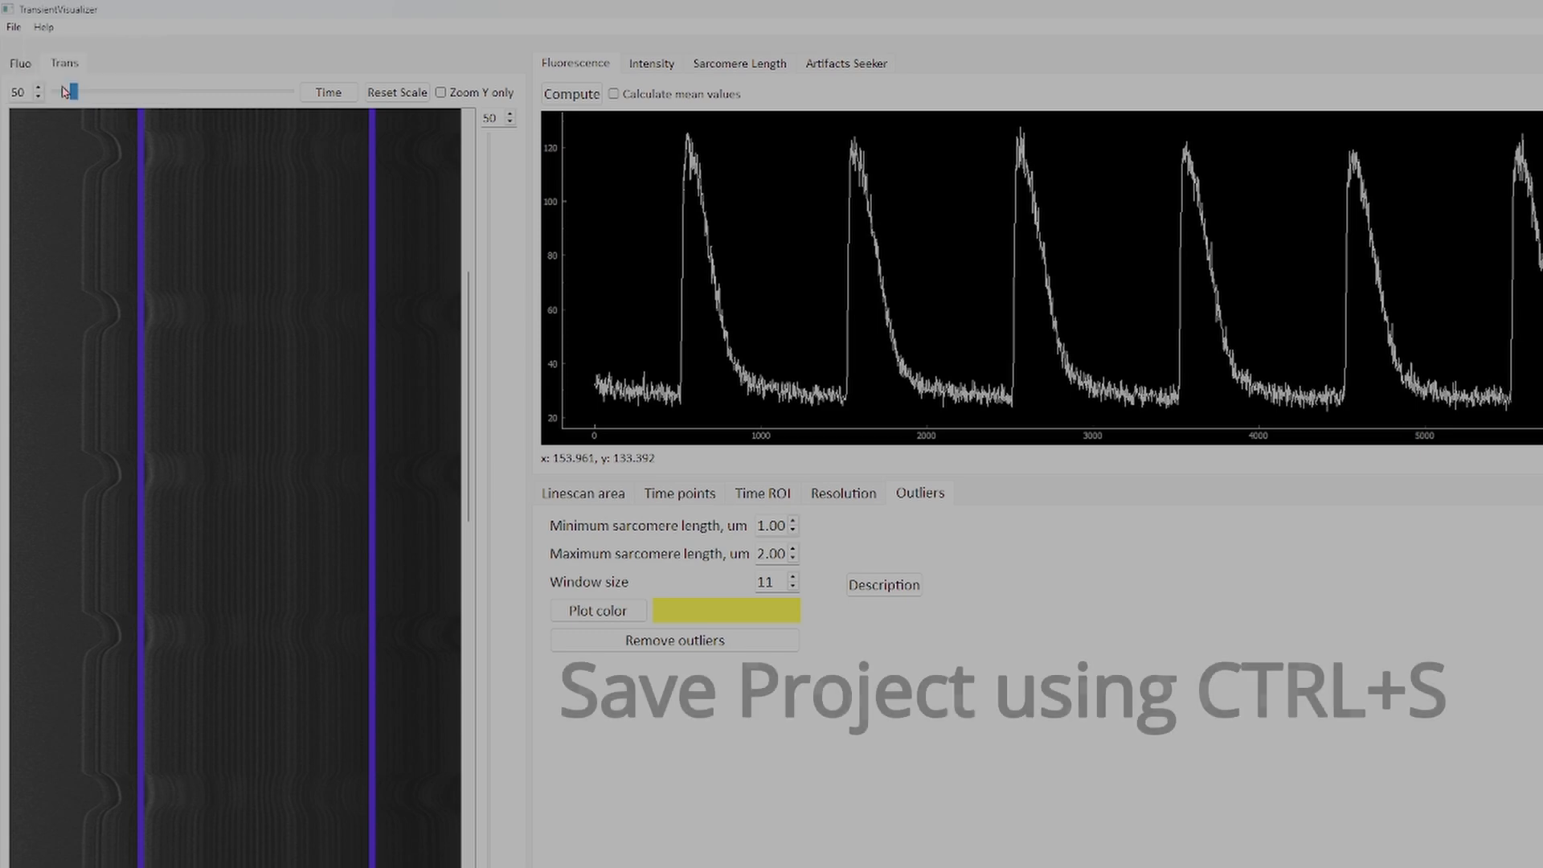
click(1087, 570)
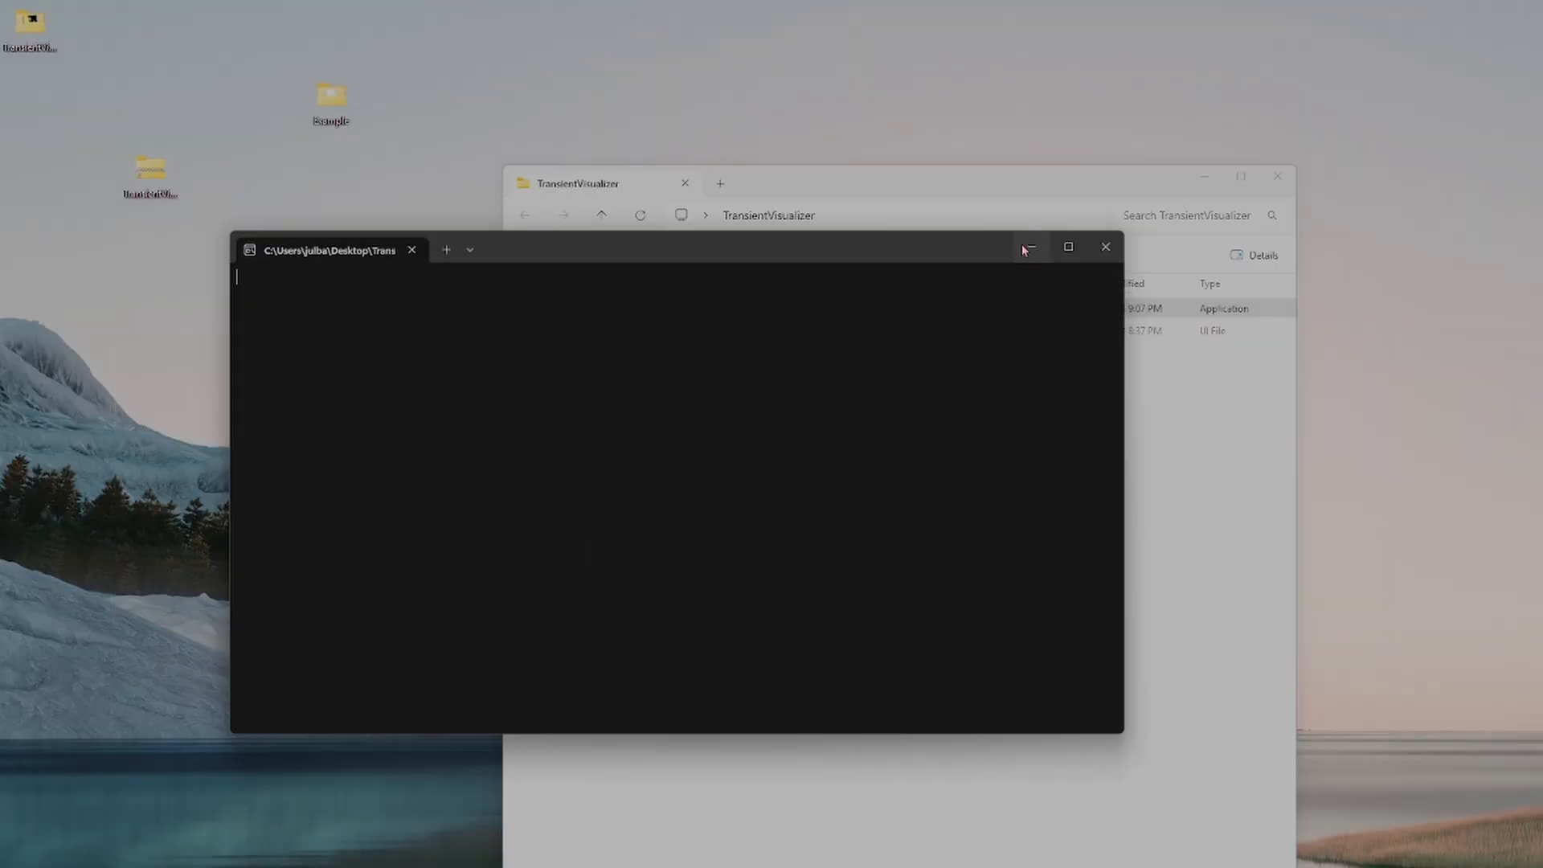
Step: Minimize the console and TransientVisualizer folder windows, and check the Example folder in File Explorer for the saved .casar project files
click(1023, 248)
click(1203, 179)
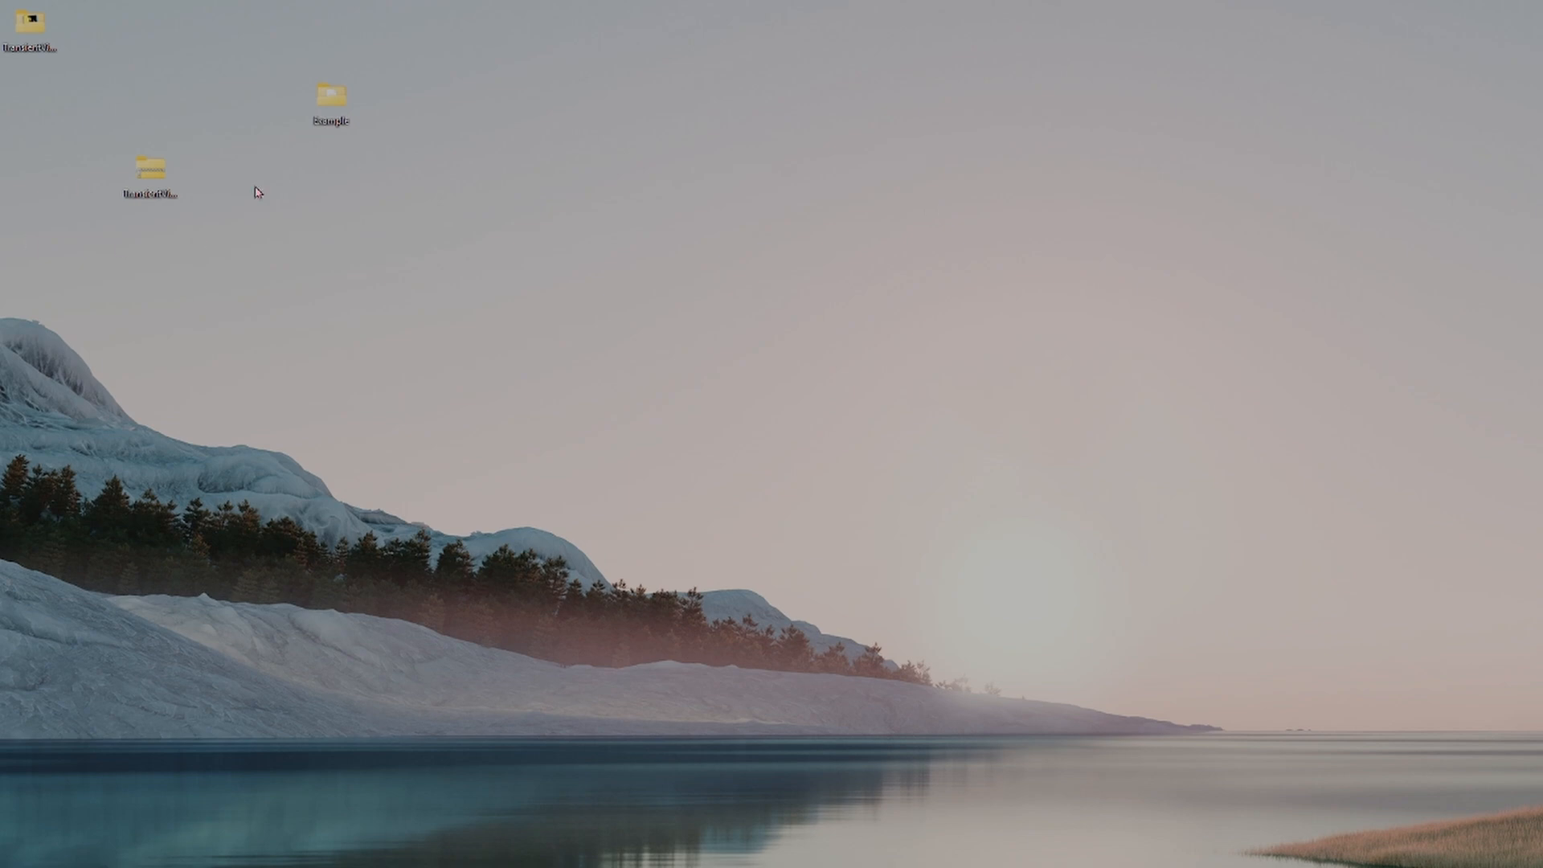
double_click(346, 100)
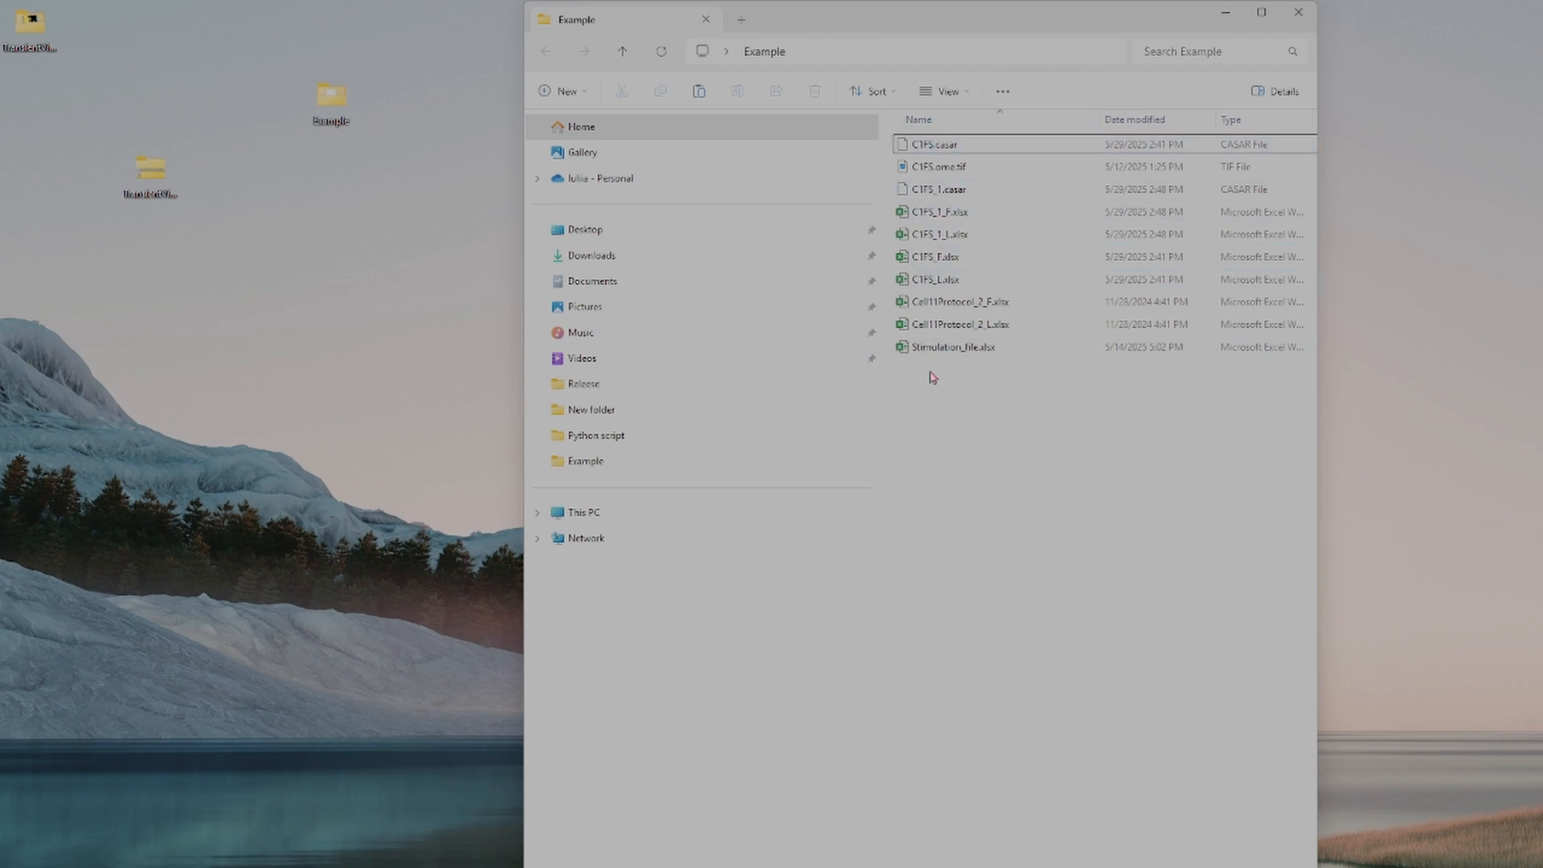
click(936, 147)
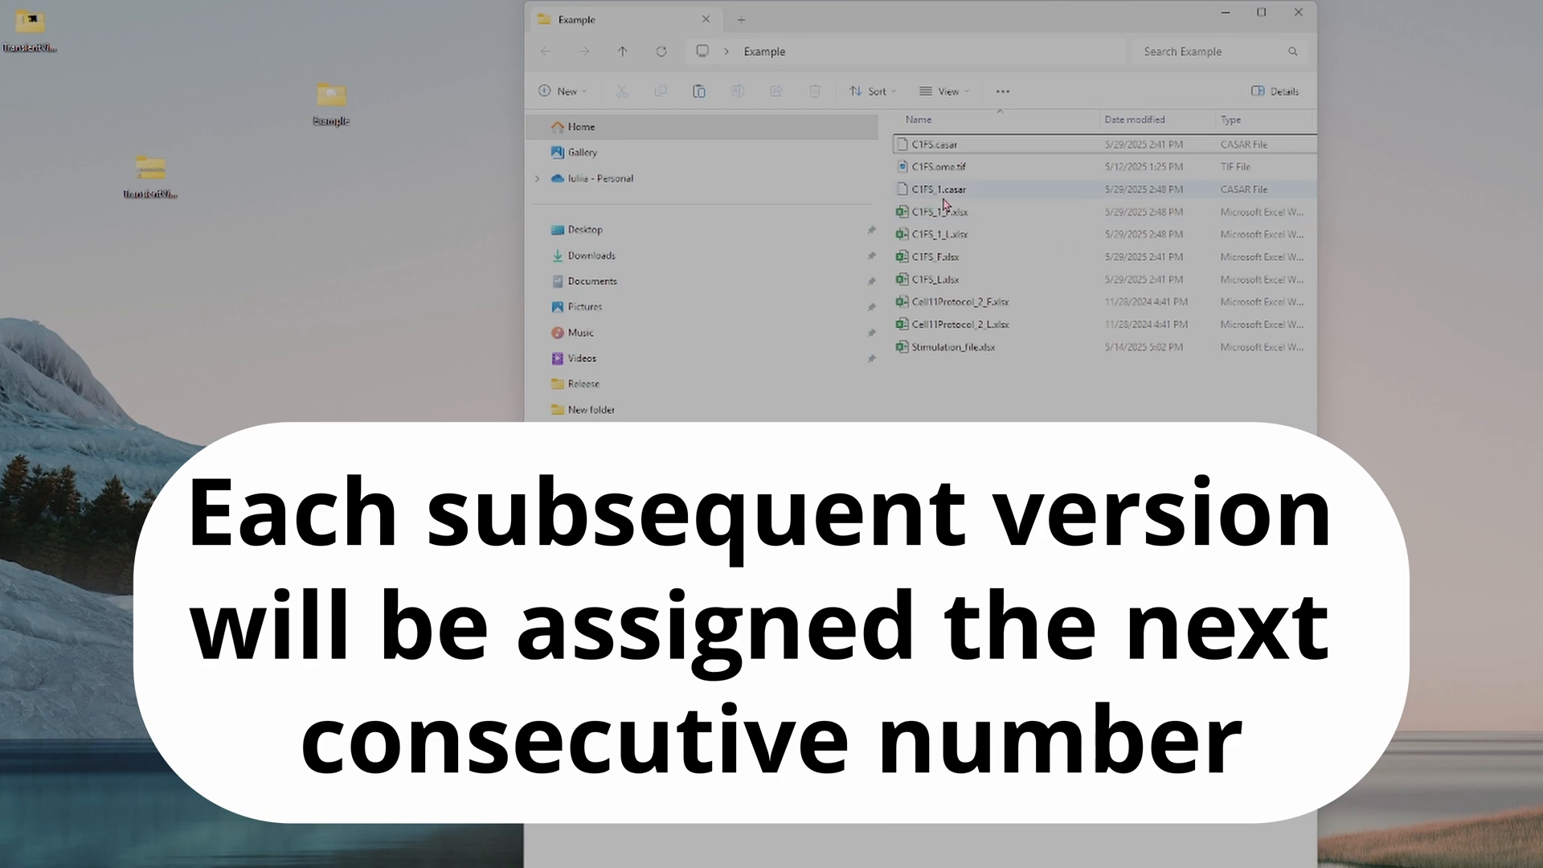
mouse_move(938, 198)
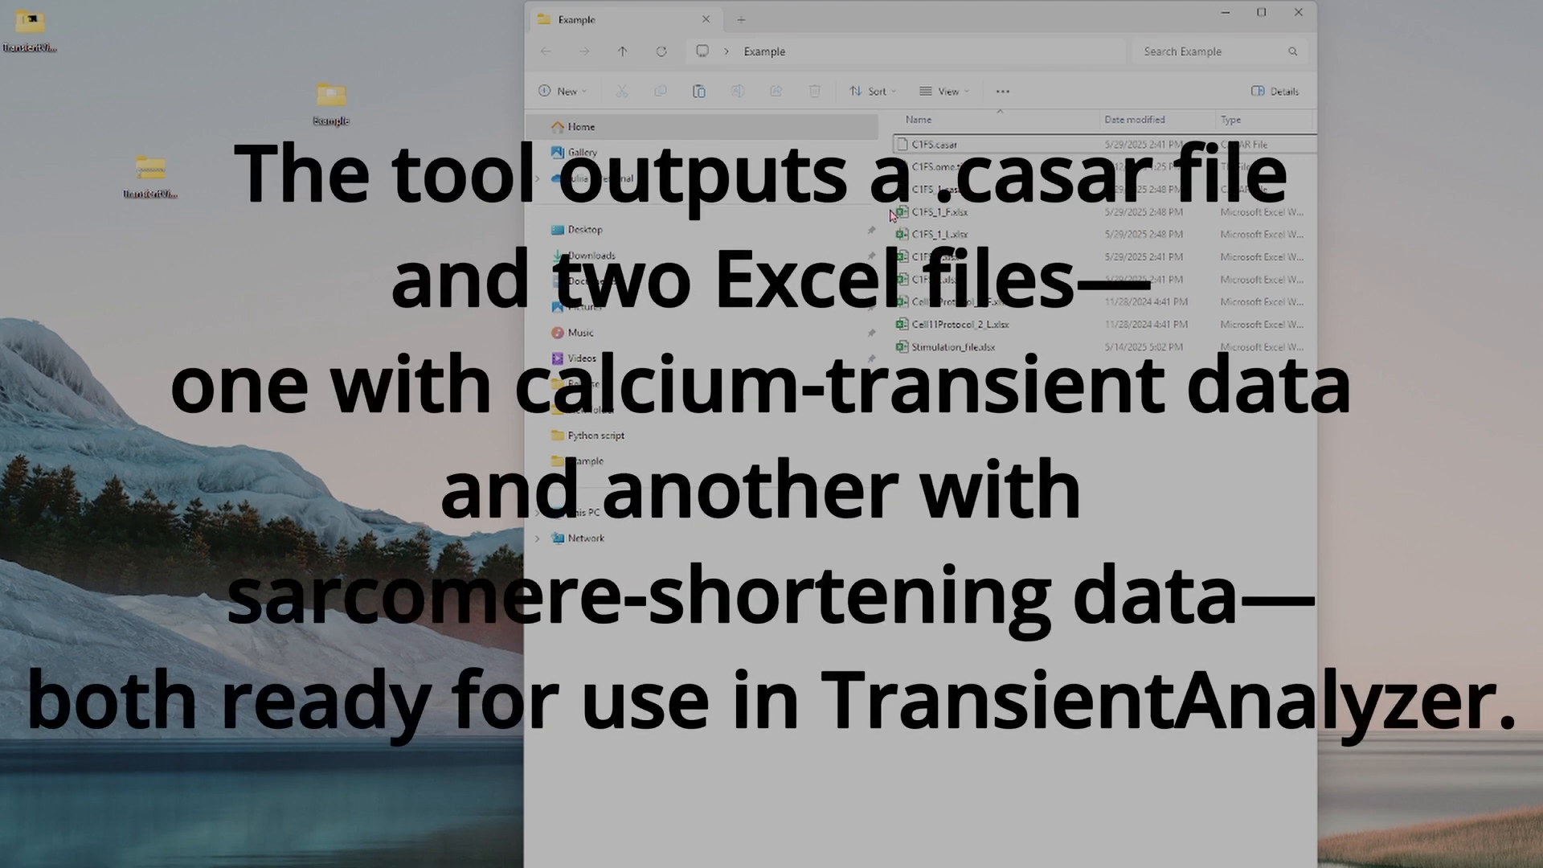
Step: Identify the Excel exports and .casar files that belong to the C1FS and C1FS_1 project versions
drag(890, 213, 980, 283)
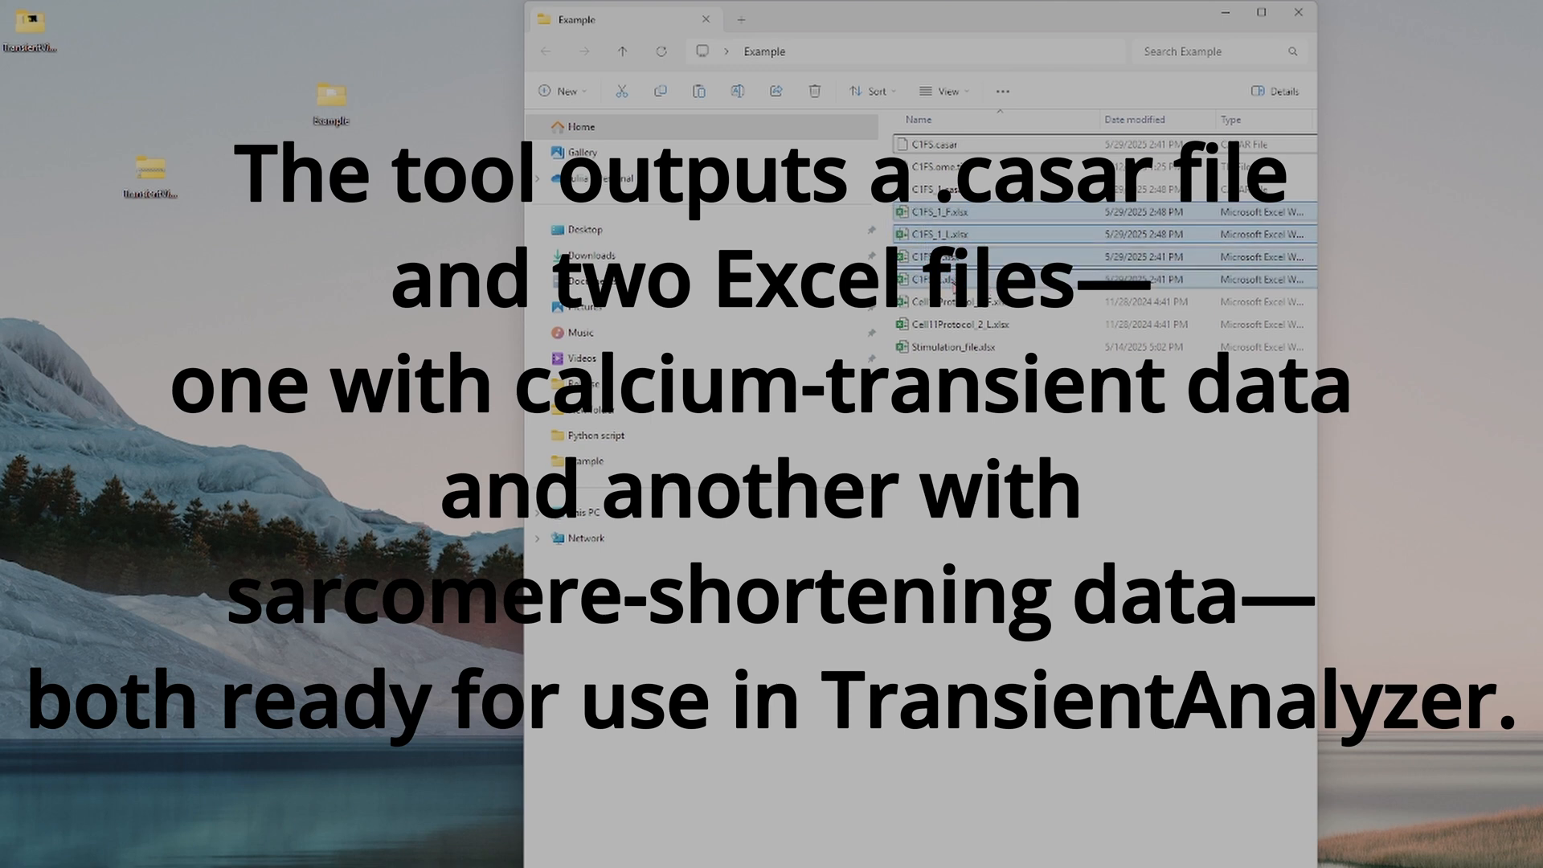
ctrl+click(918, 146)
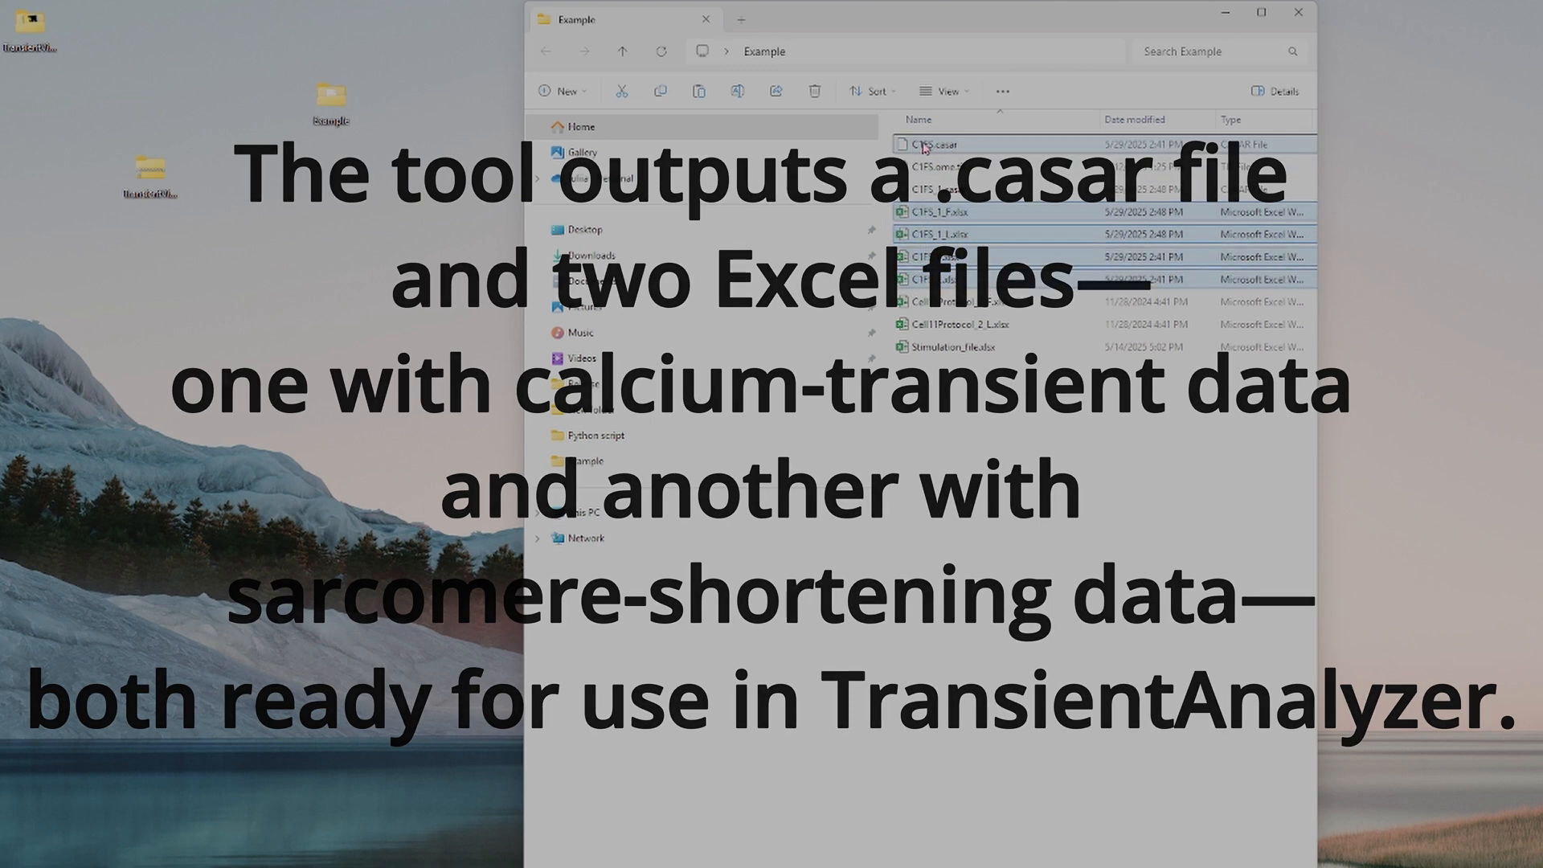
click(978, 150)
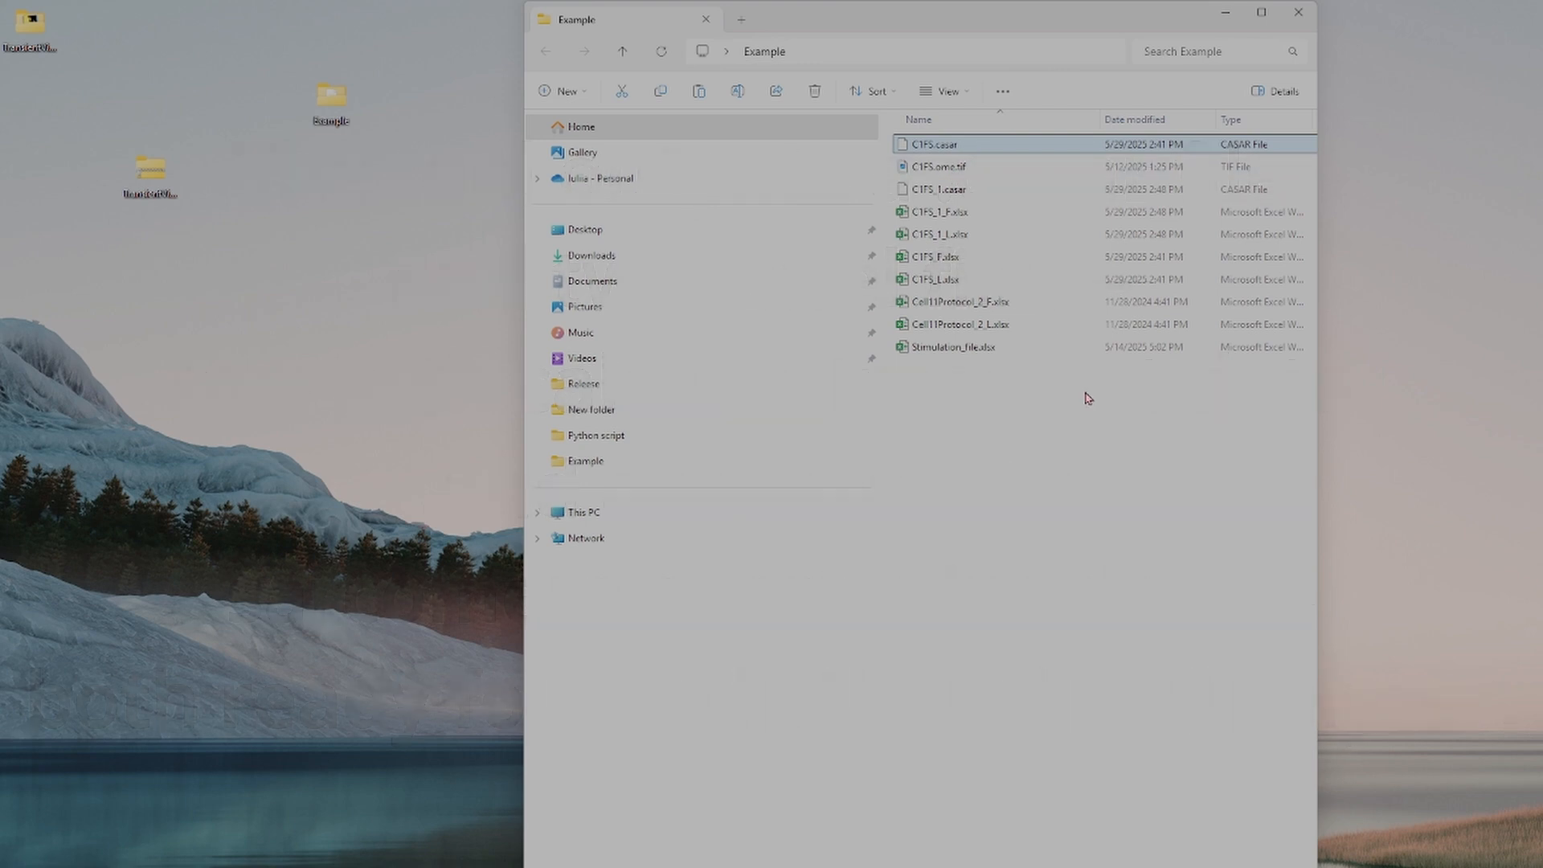
drag(890, 218, 965, 239)
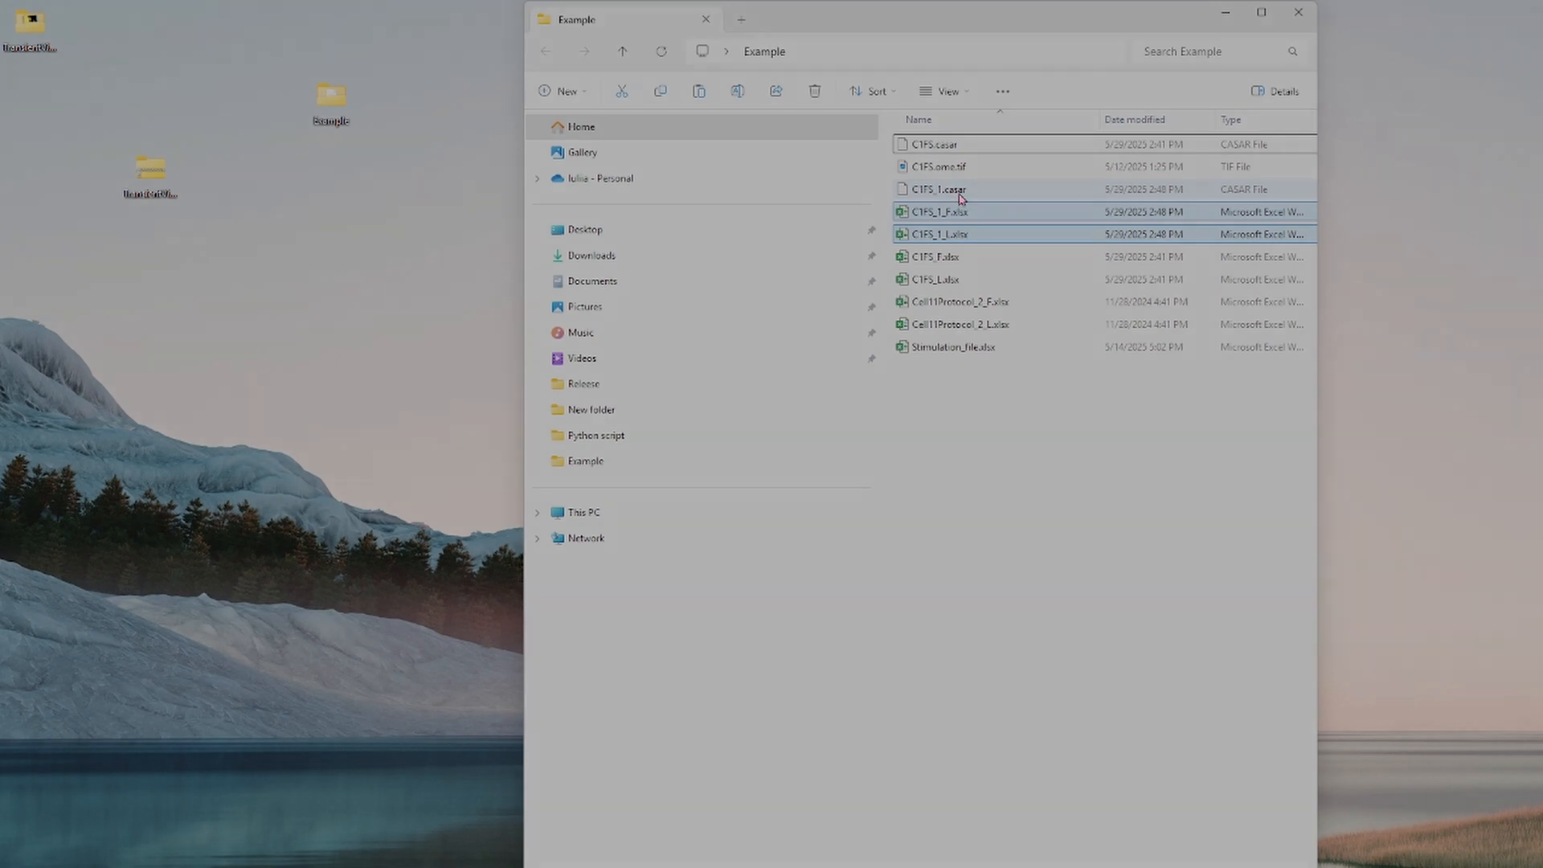
click(960, 195)
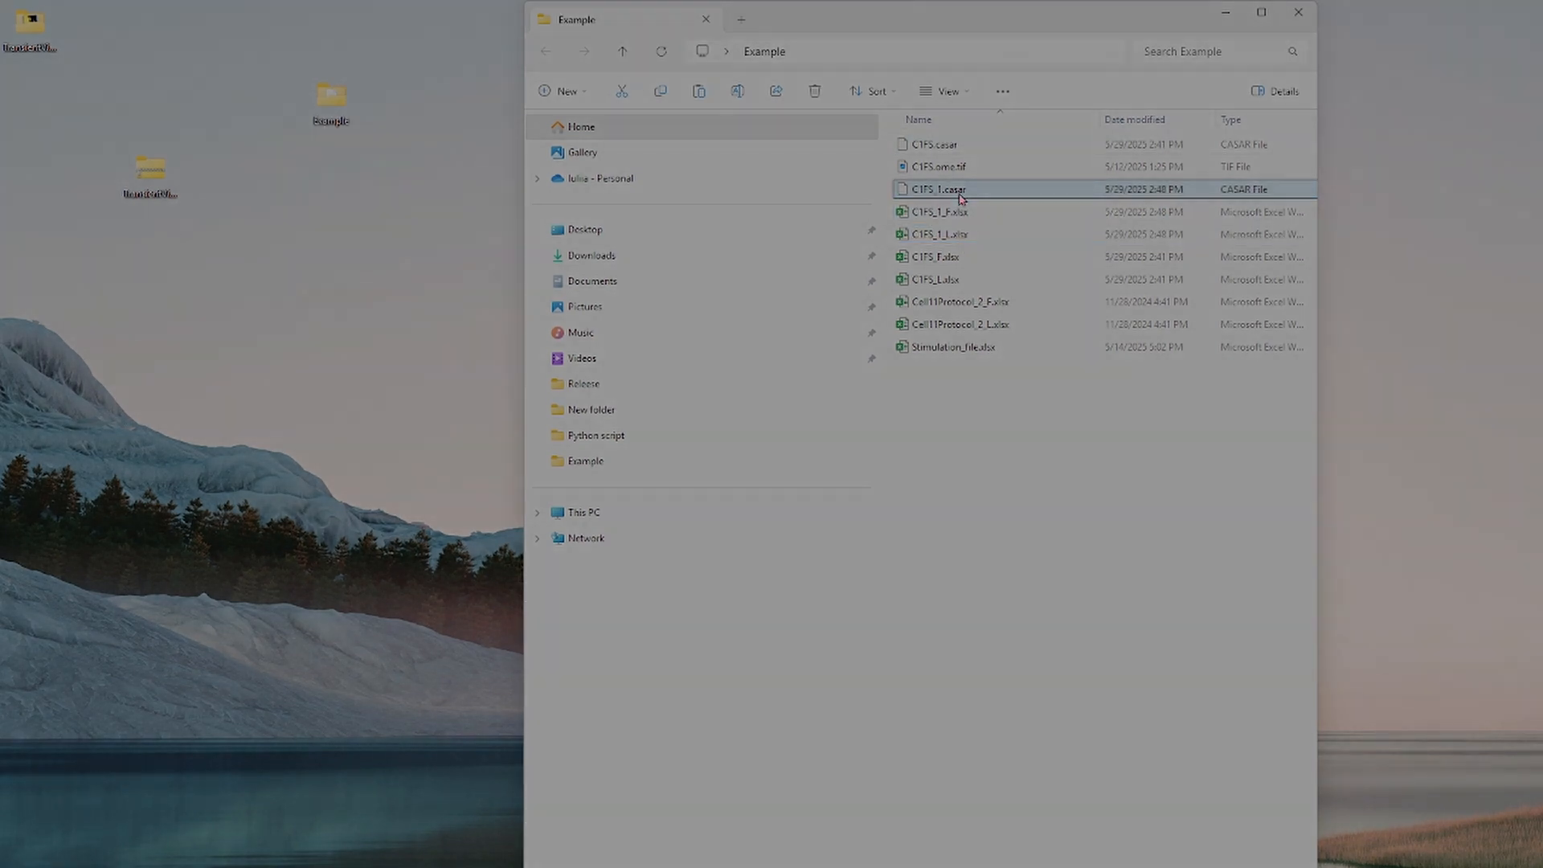